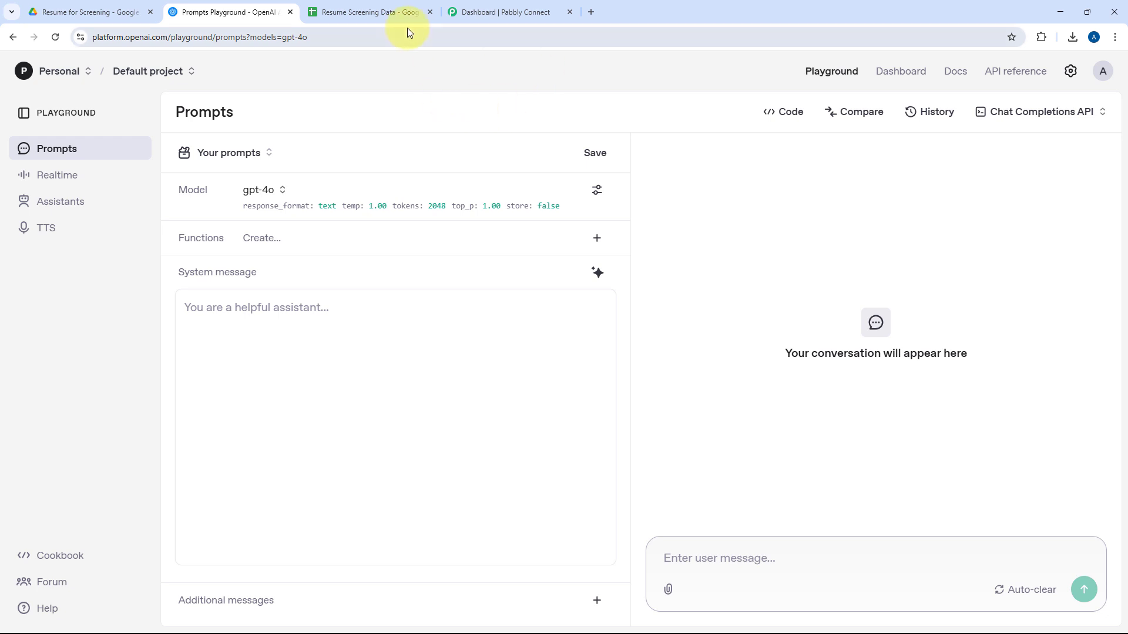
Switch to the Resume Screening Data spreadsheet and review its column headers from Full Name through Certifications.
left_click(392, 4)
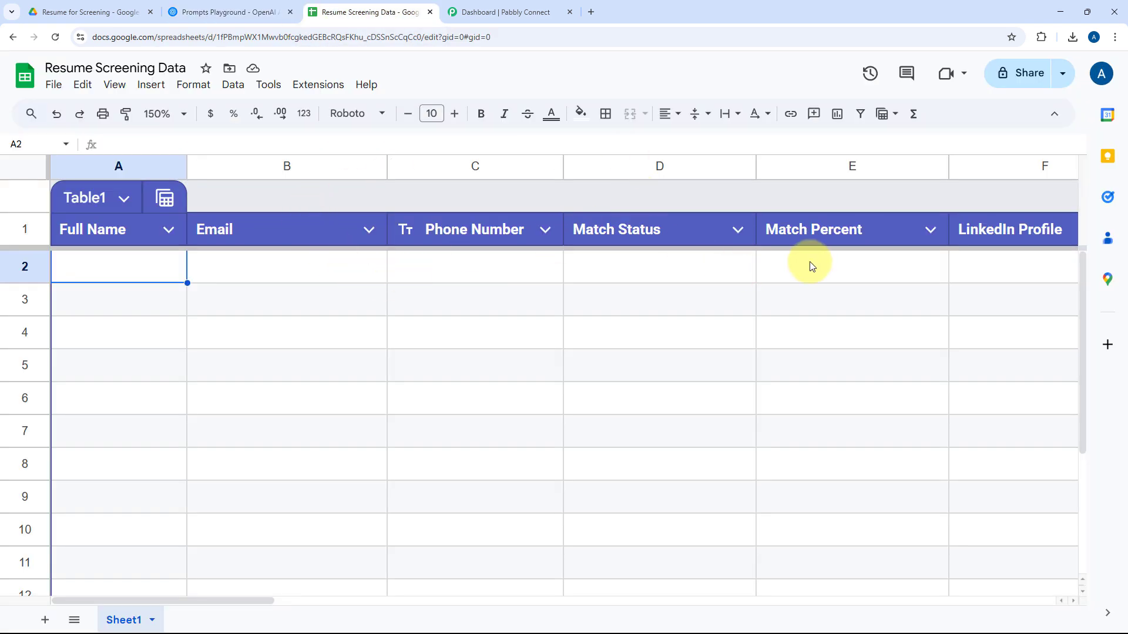
scroll(811, 266, "right", 10)
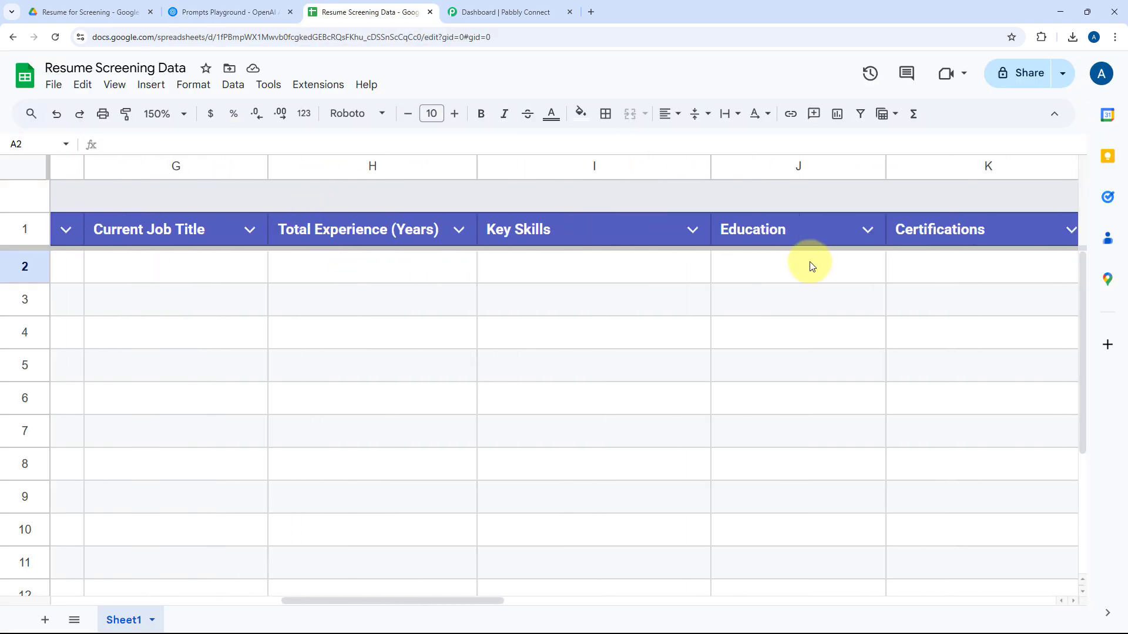
scroll(811, 266, "left", 10)
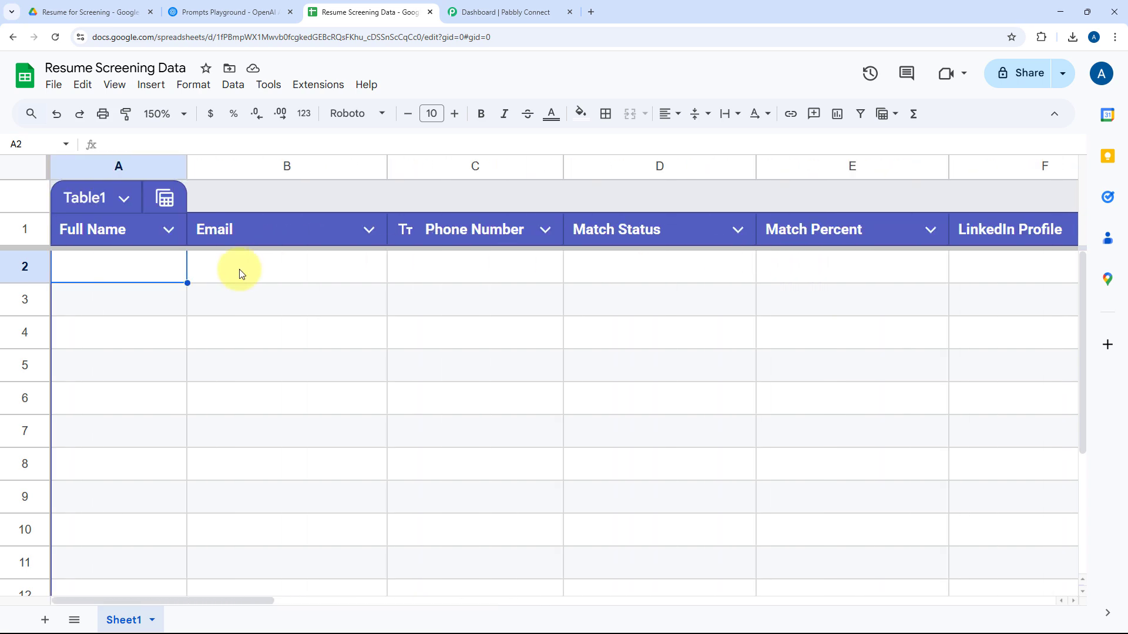
Switch to Pabbly Connect and create a workflow named "AI Agent for Resume Screening" in the Home folder.
left_click(490, 10)
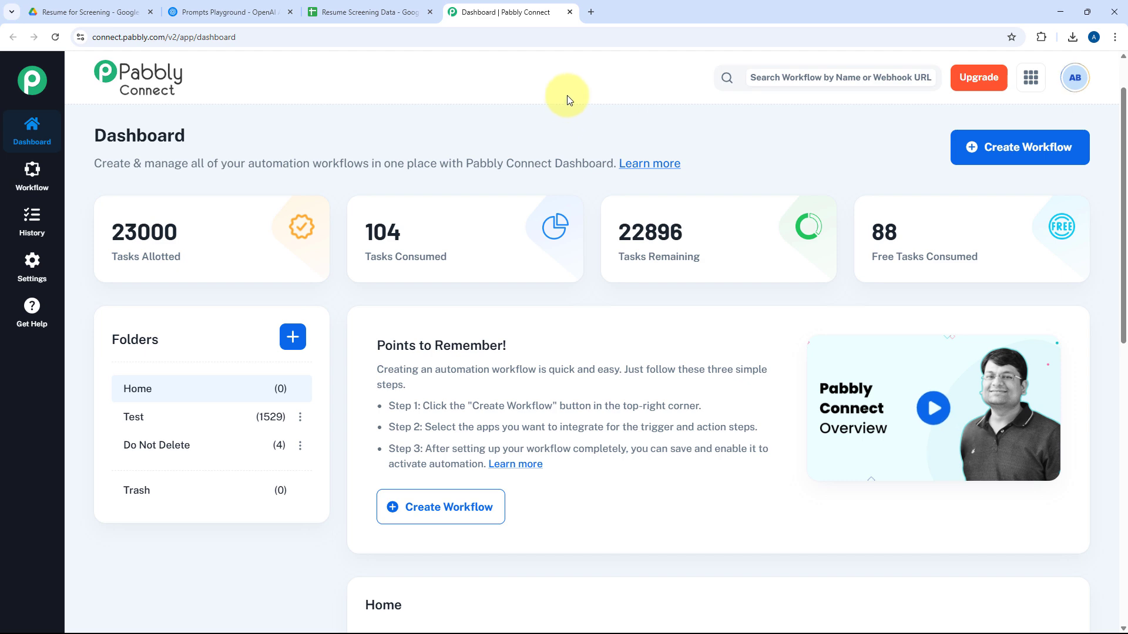
left_click(1055, 147)
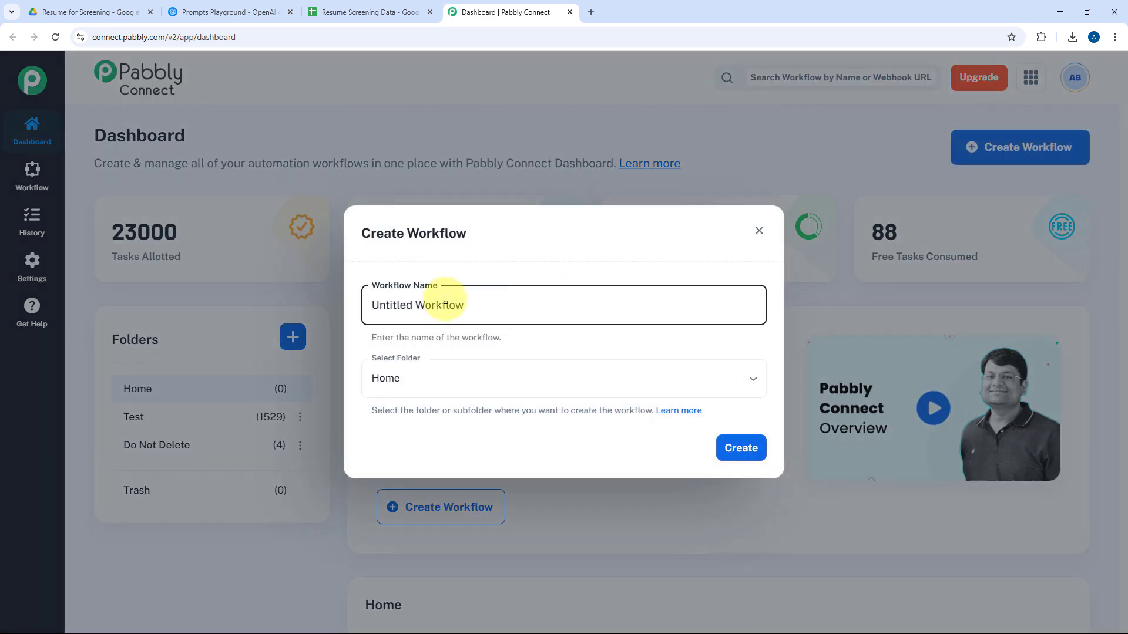
triple_click(445, 299)
type("AI Agent")
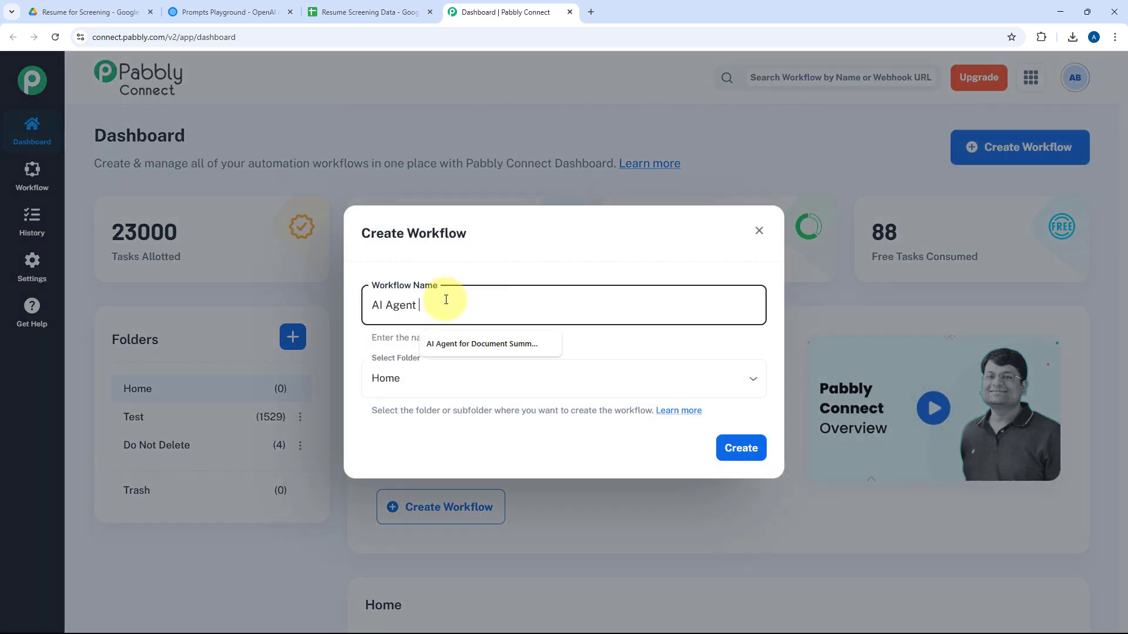
type(" form")
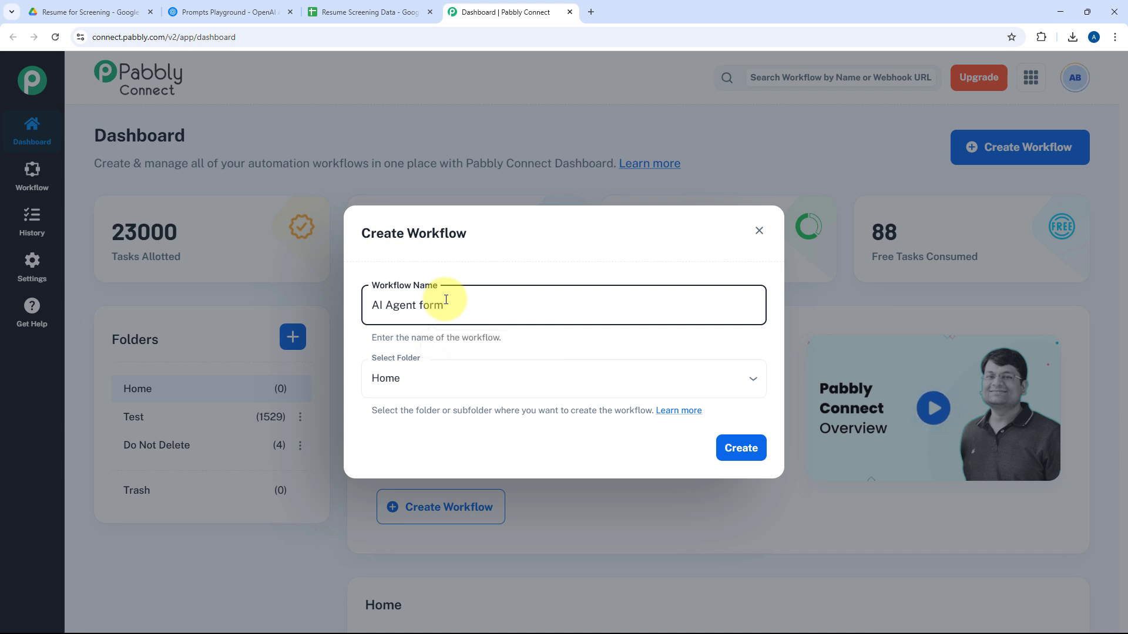
key("BackSpace")
type("Resume Screening")
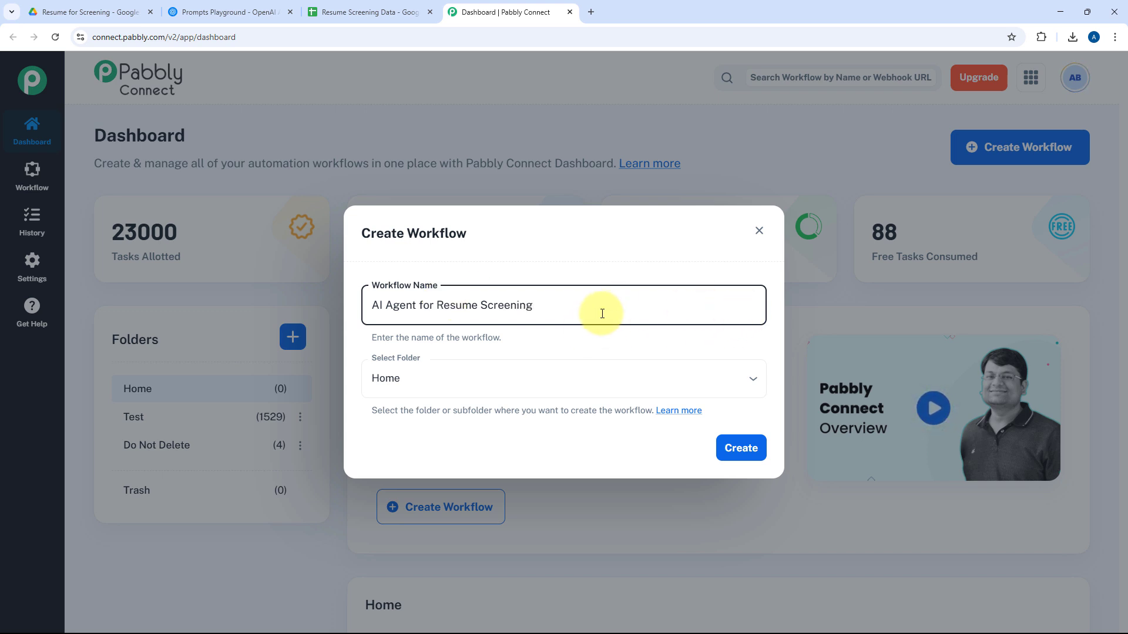
left_click(521, 379)
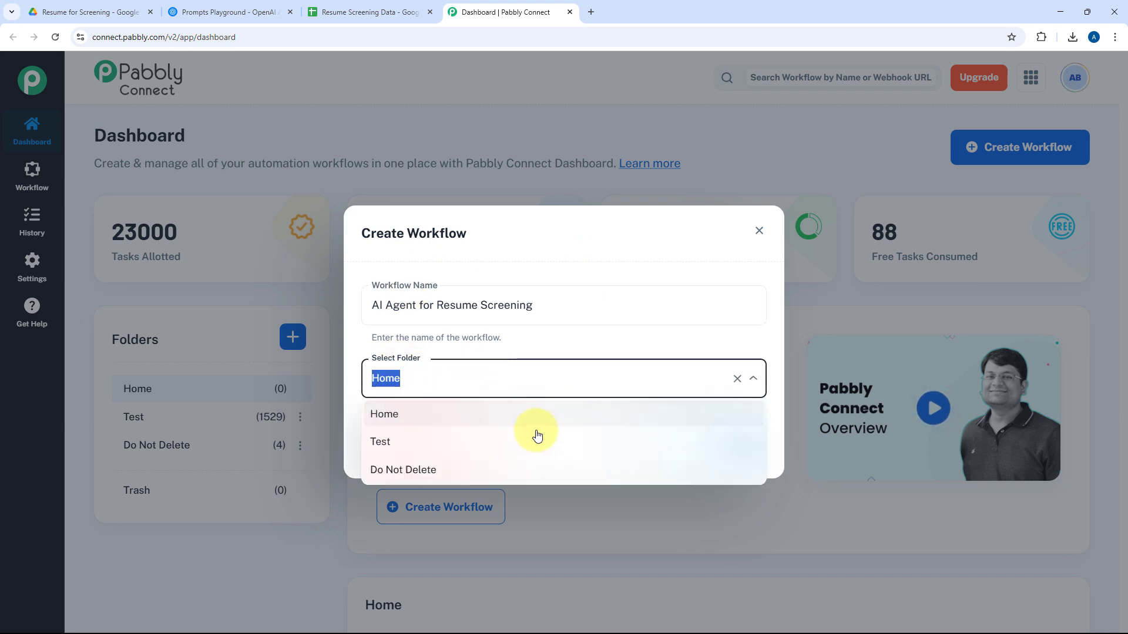
left_click(535, 425)
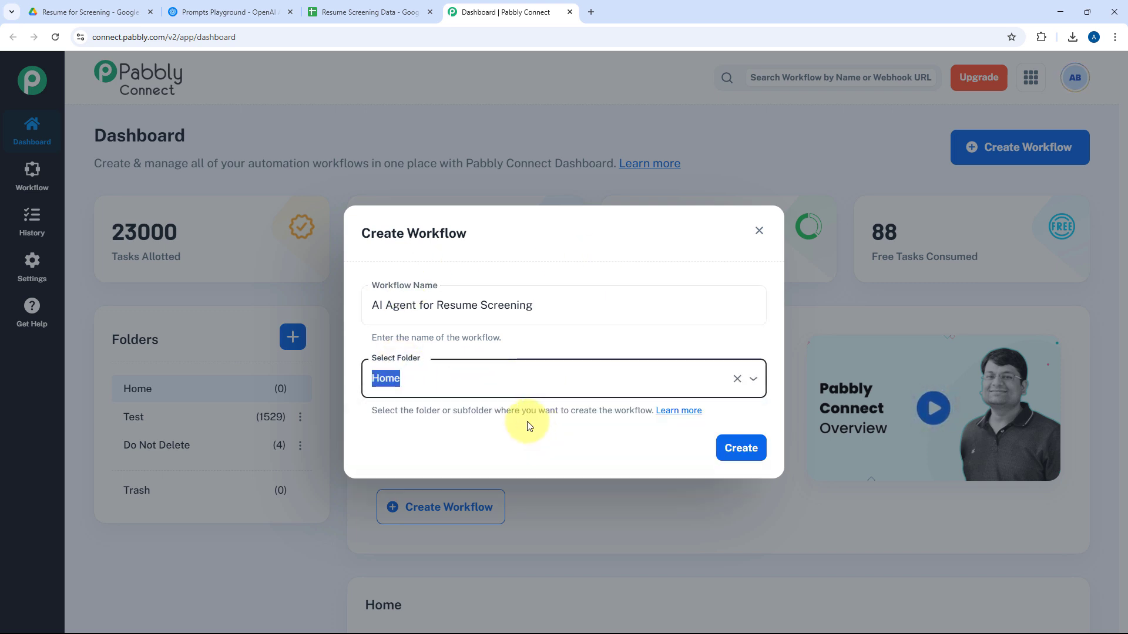
left_click(734, 449)
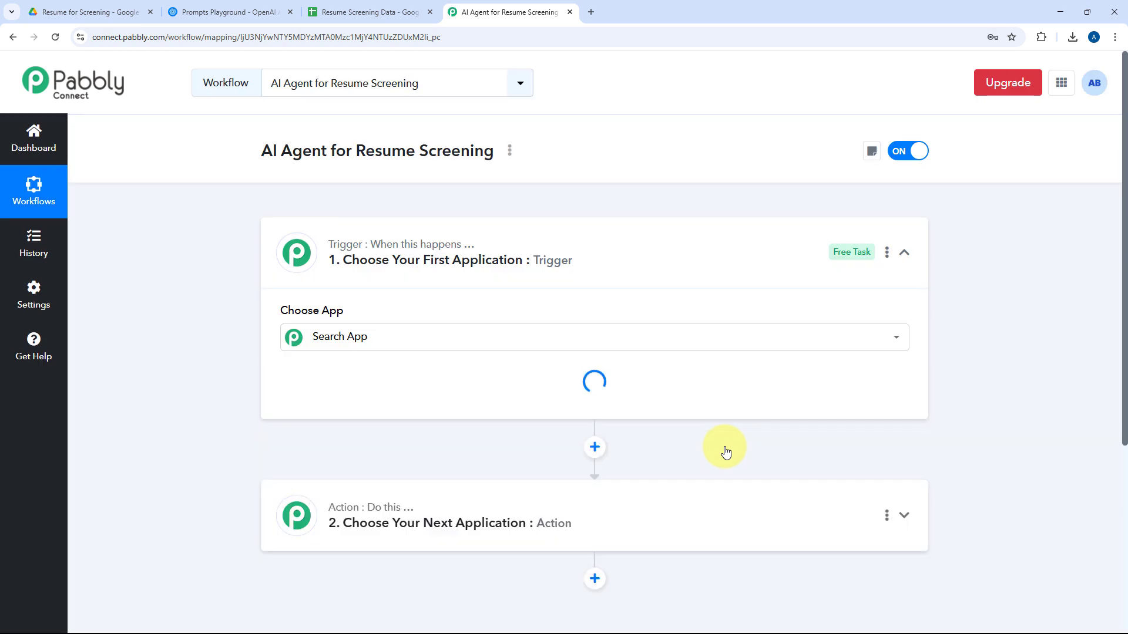
left_click(658, 252)
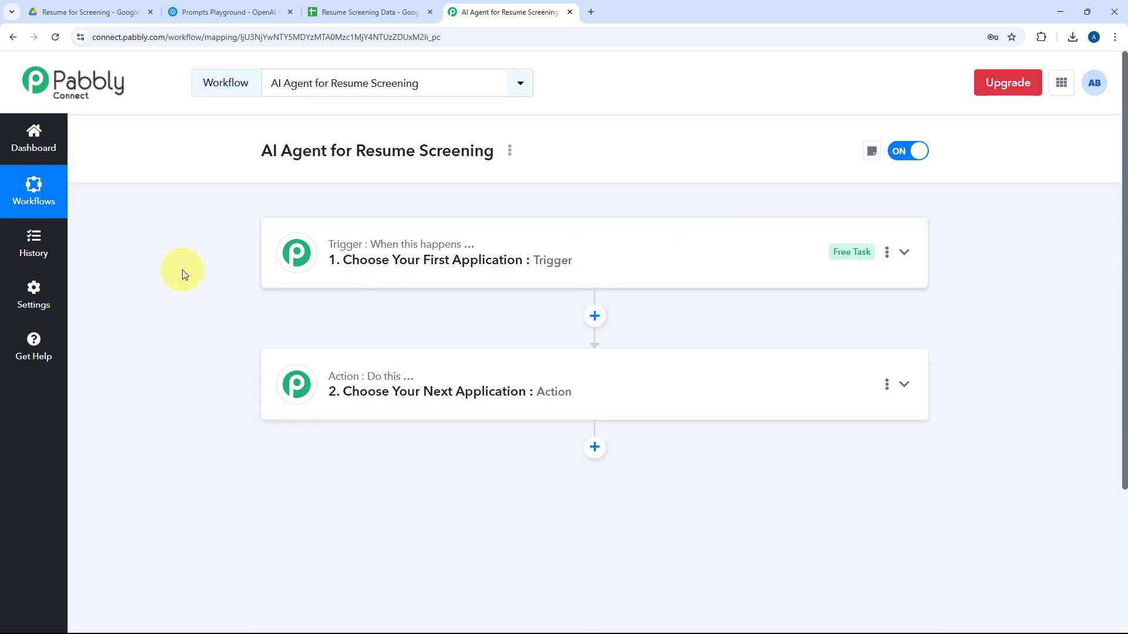
scroll(193, 258, "down", 1)
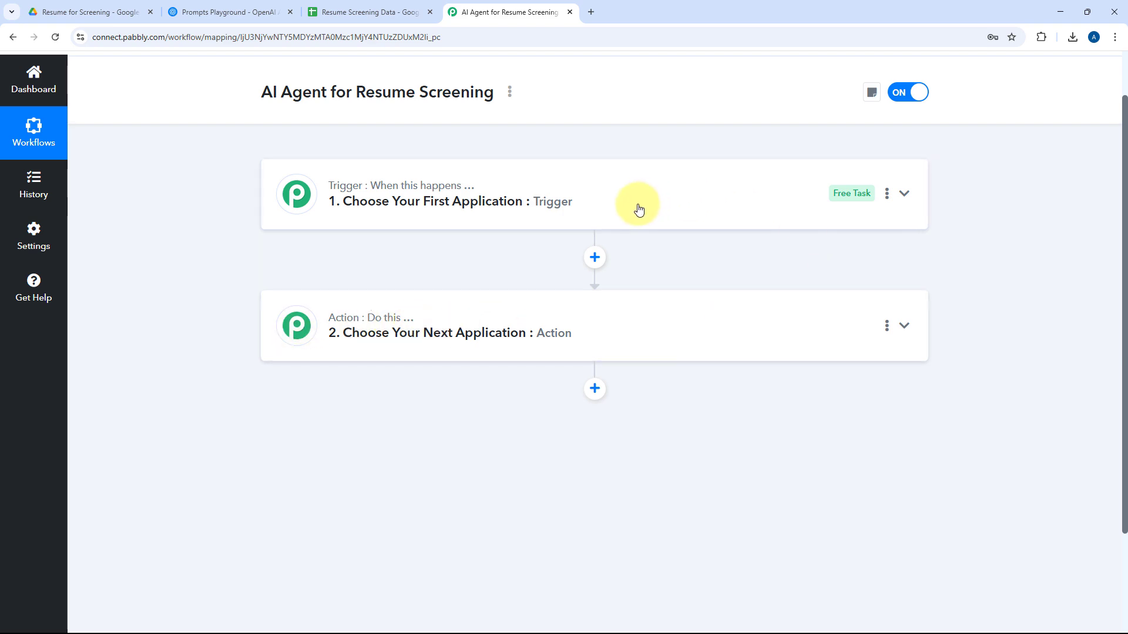
left_click(589, 197)
scroll(192, 245, "up", 1)
scroll(194, 246, "down", 2)
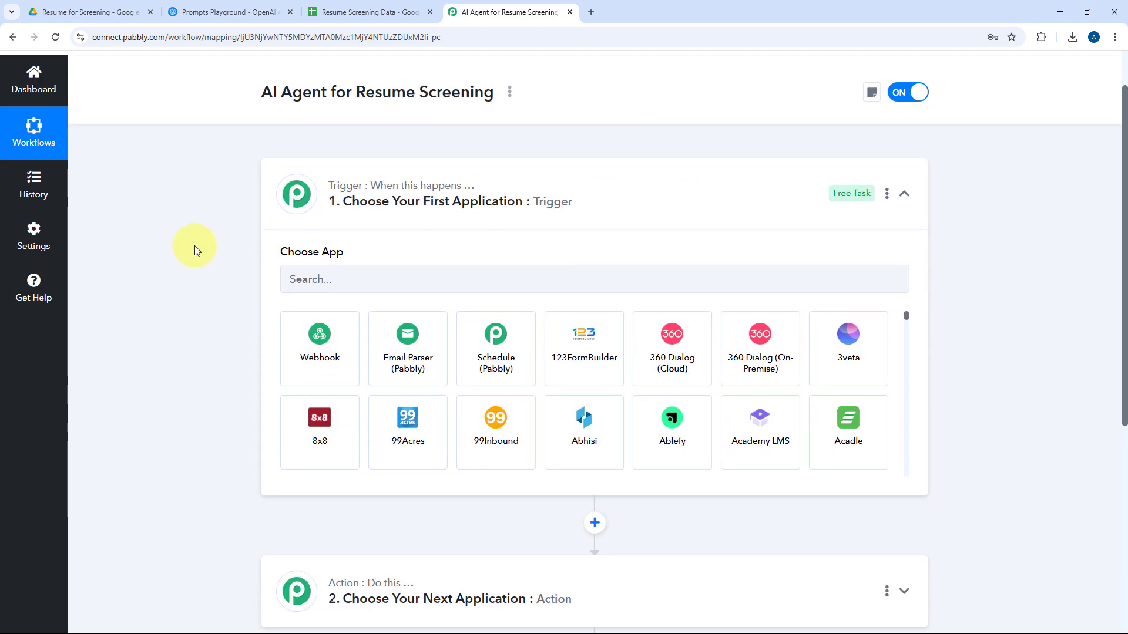
Review the Resume for Screening folder in Google Drive, the OpenAI prompts playground and the Resume Screening Data spreadsheet.
left_click(121, 12)
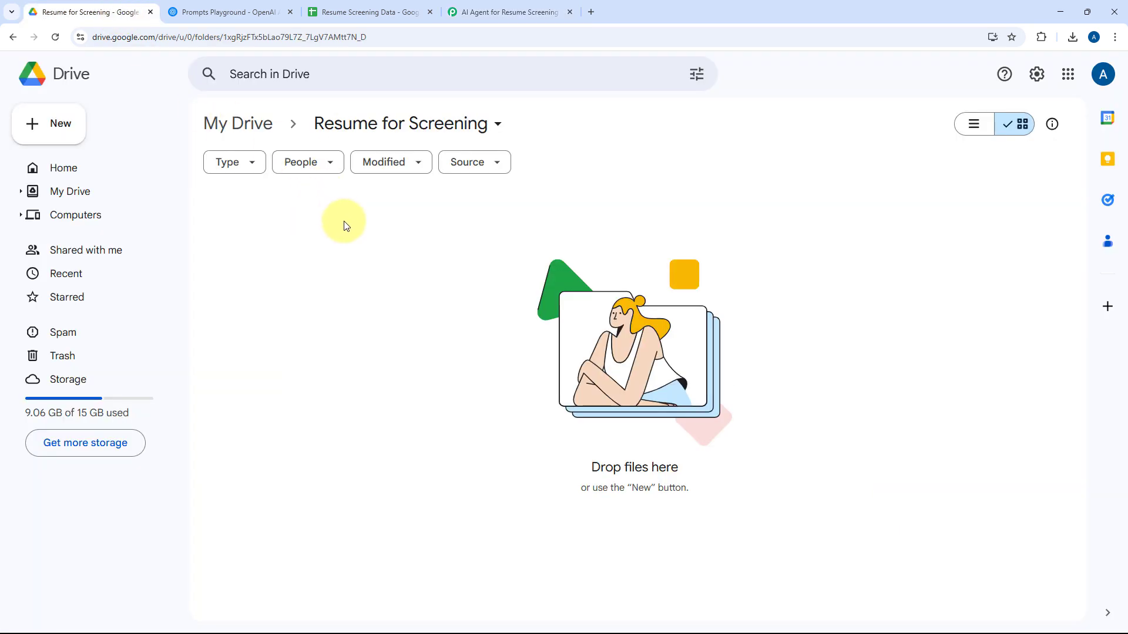
left_click(490, 12)
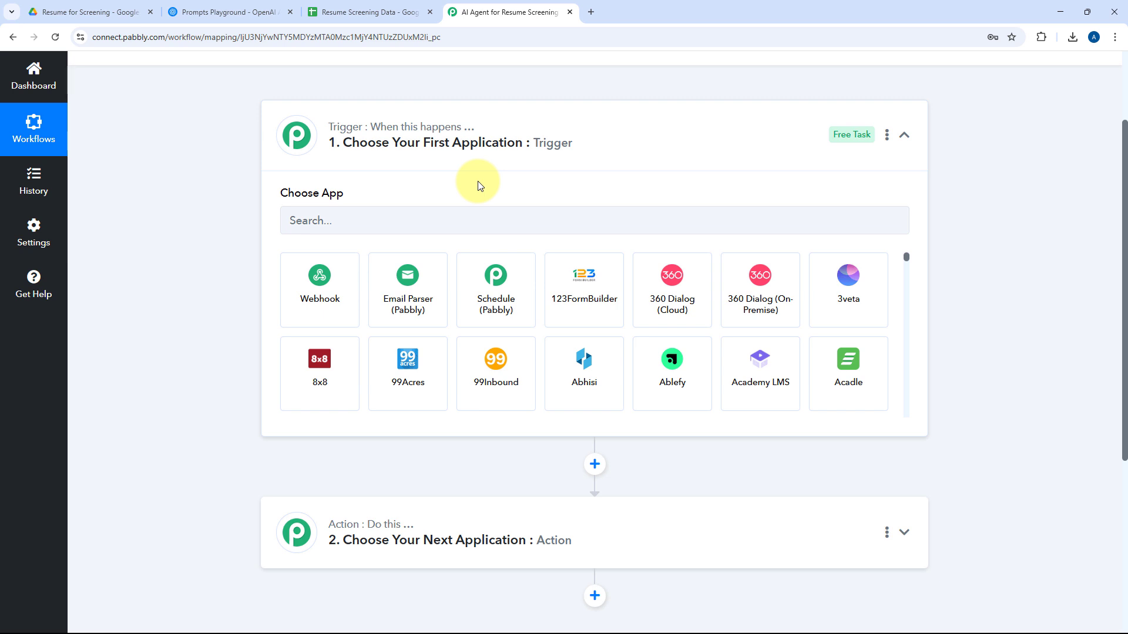
left_click(94, 12)
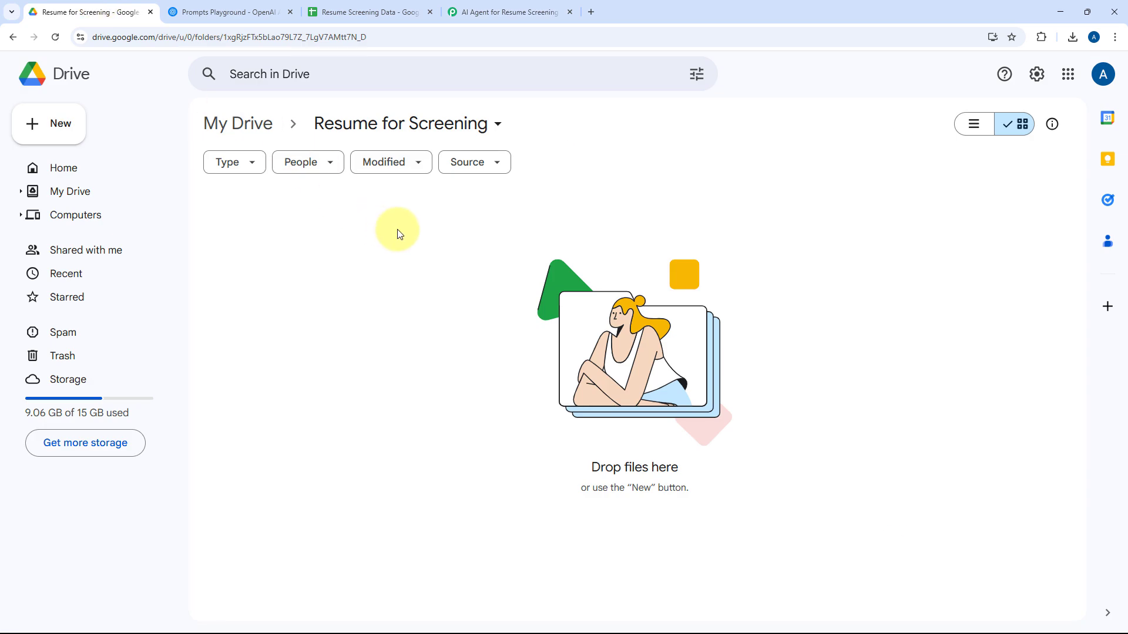
left_click(504, 11)
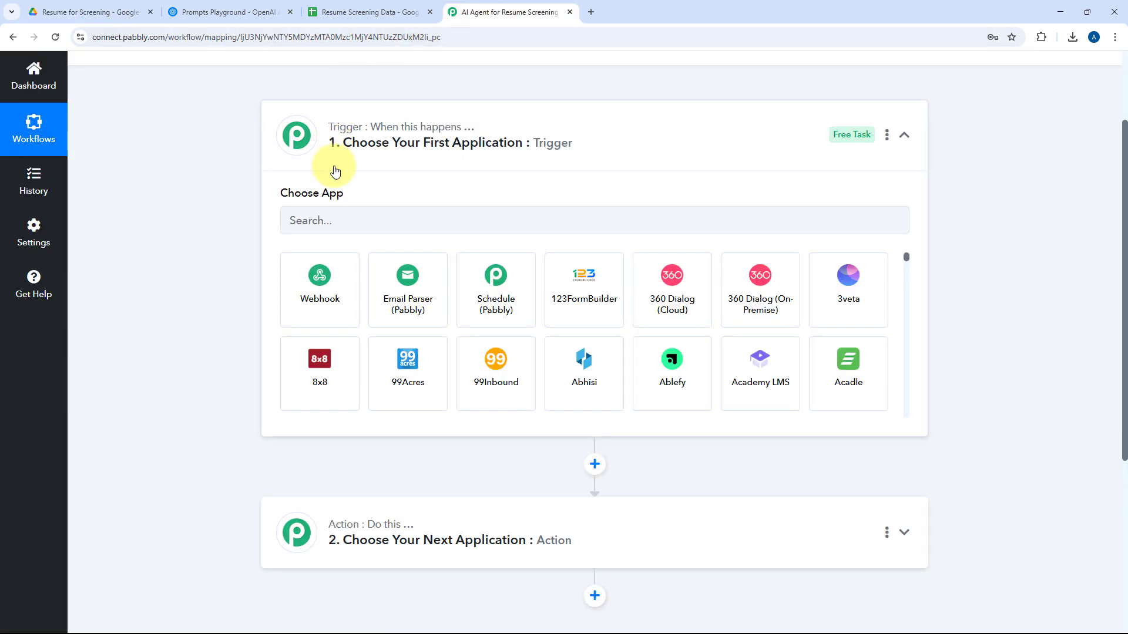
left_click(234, 15)
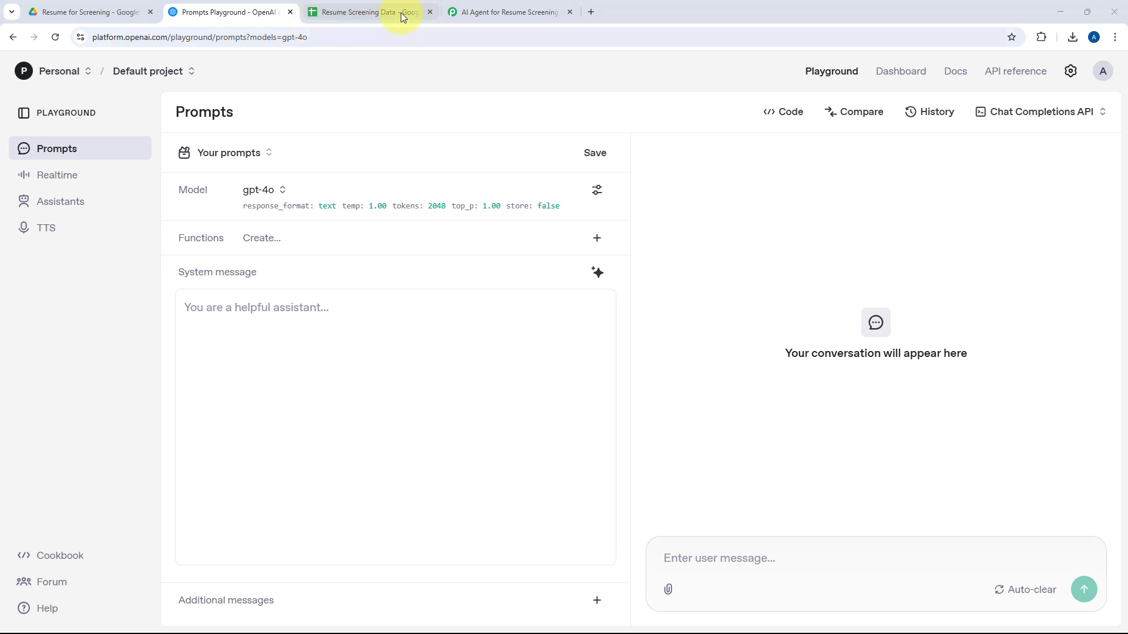
left_click(353, 7)
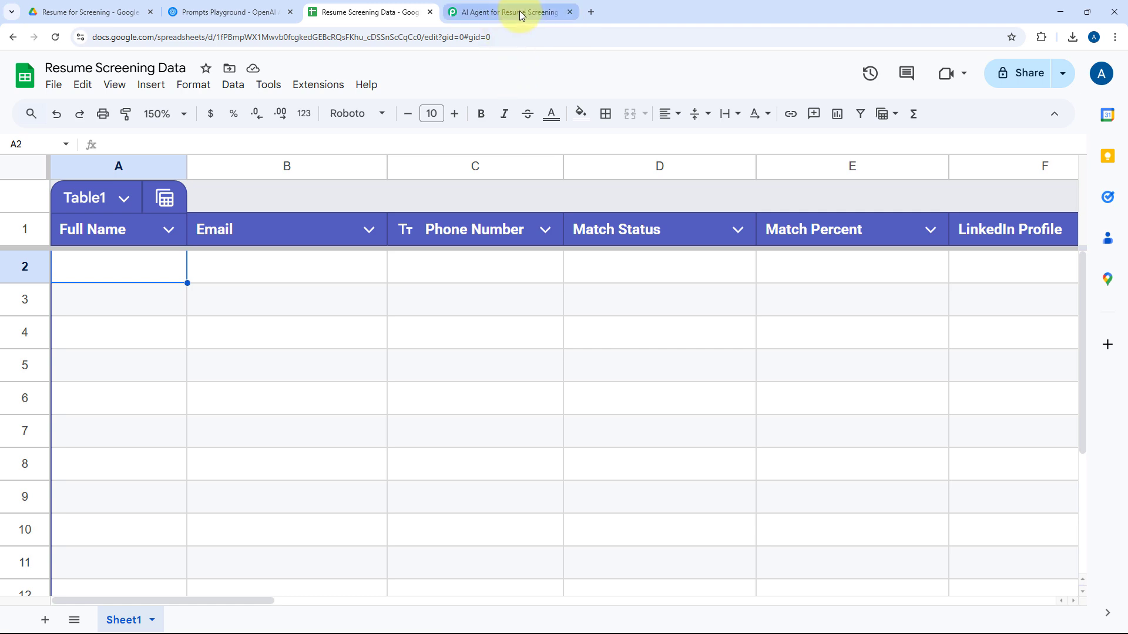
Switch back to Pabbly Connect and choose Google Drive as the workflow's trigger application.
left_click(492, 12)
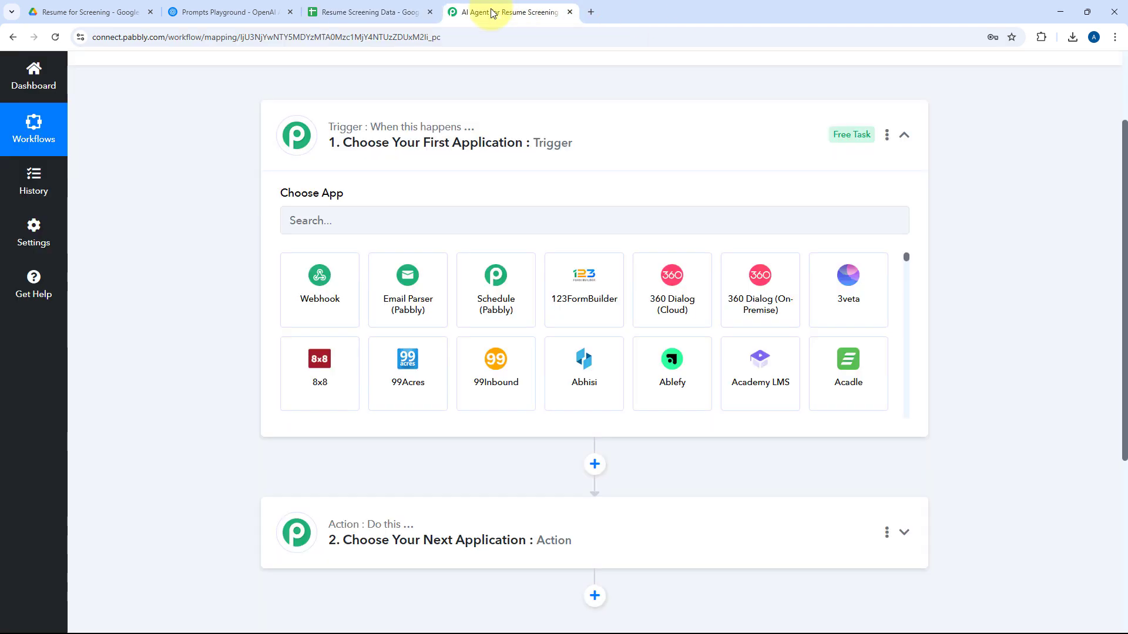
left_click(371, 217)
type("Google D")
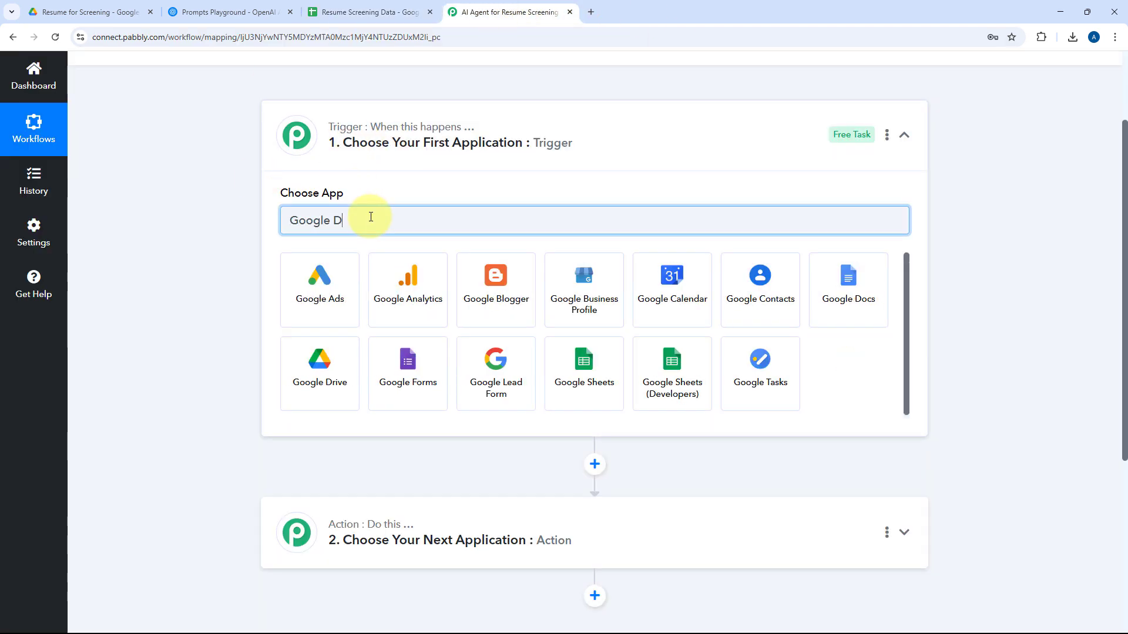
type("rive")
left_click(356, 277)
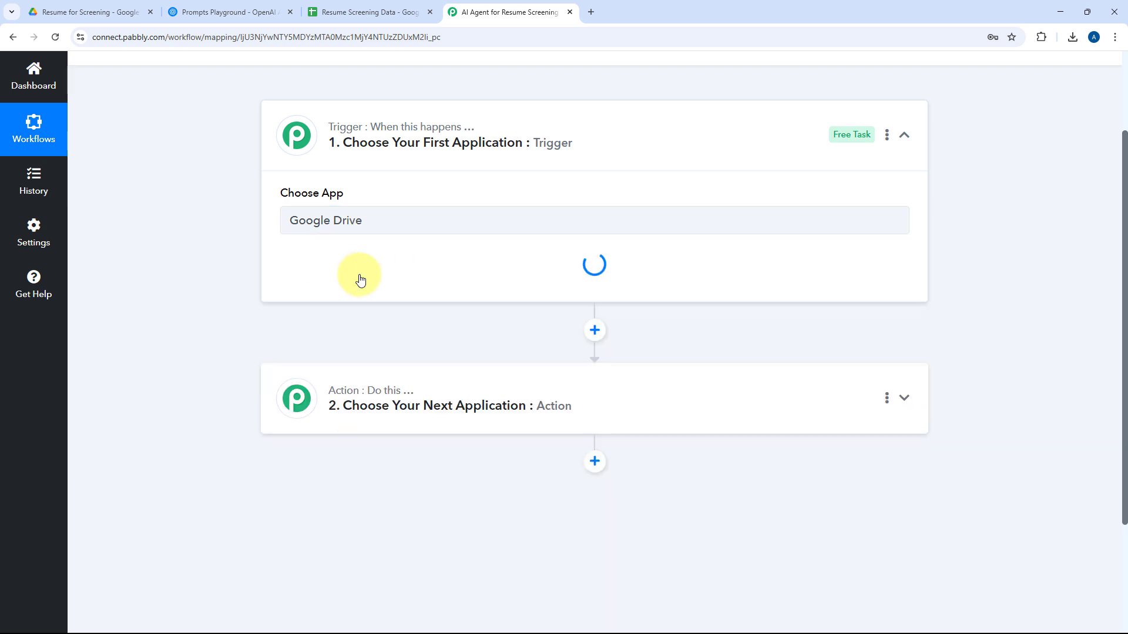
Set the Google Drive trigger event to New File in Specific Folder.
scroll(216, 237, "down", 1)
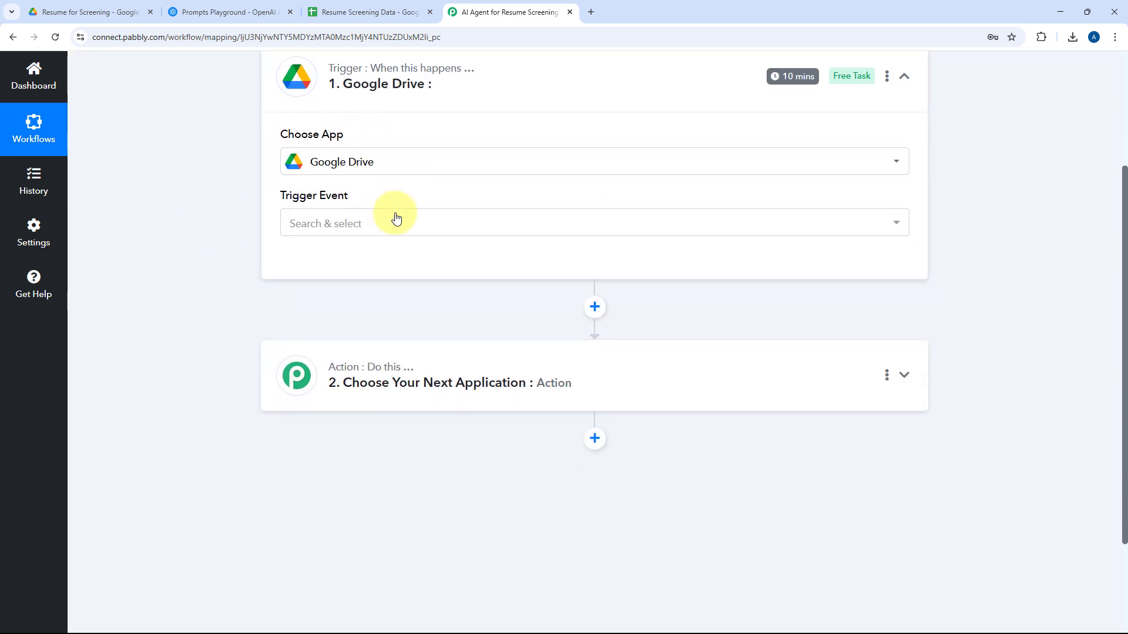
left_click(395, 217)
scroll(206, 229, "down", 2)
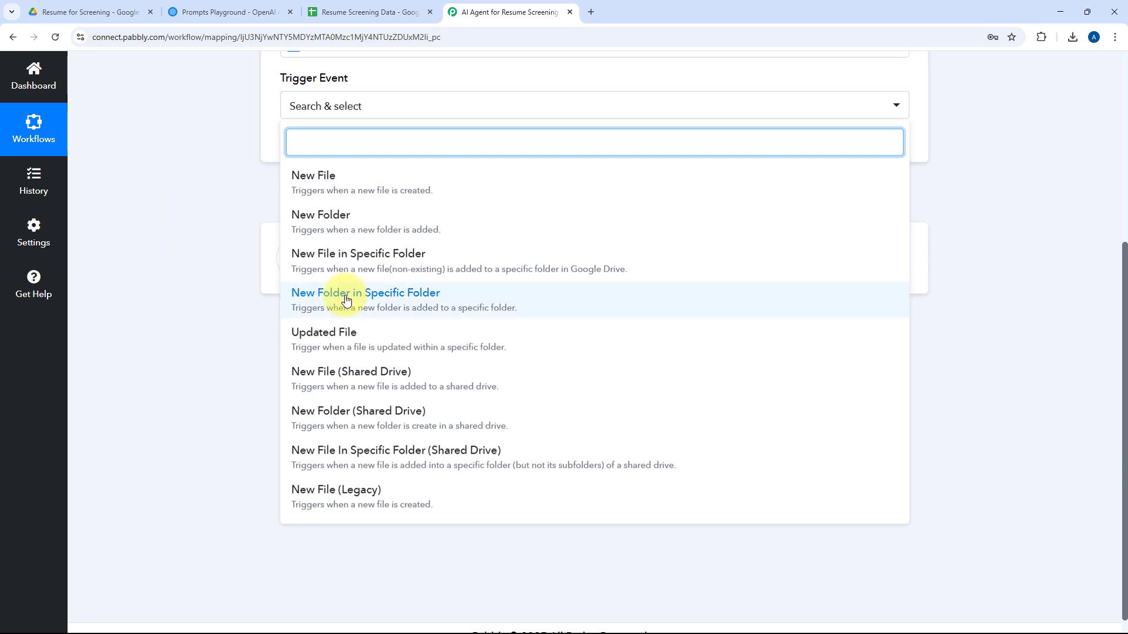
left_click(332, 266)
scroll(330, 264, "up", 3)
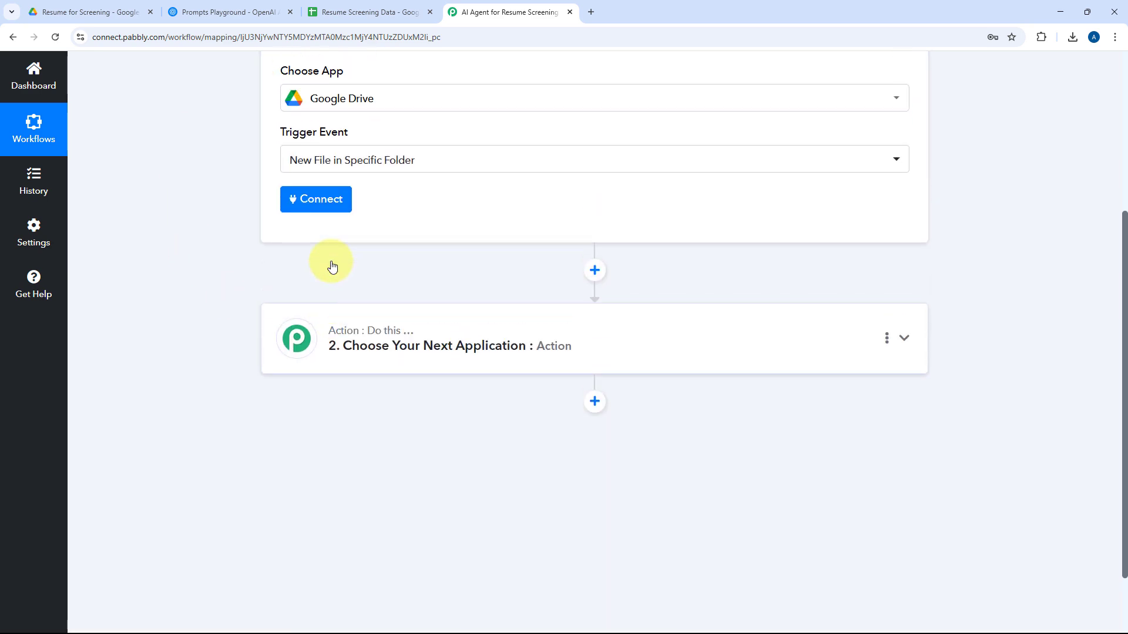
Add a new Google Drive connection to the trigger, signing in with Google and granting Pabbly Connect Drive access.
left_click(330, 323)
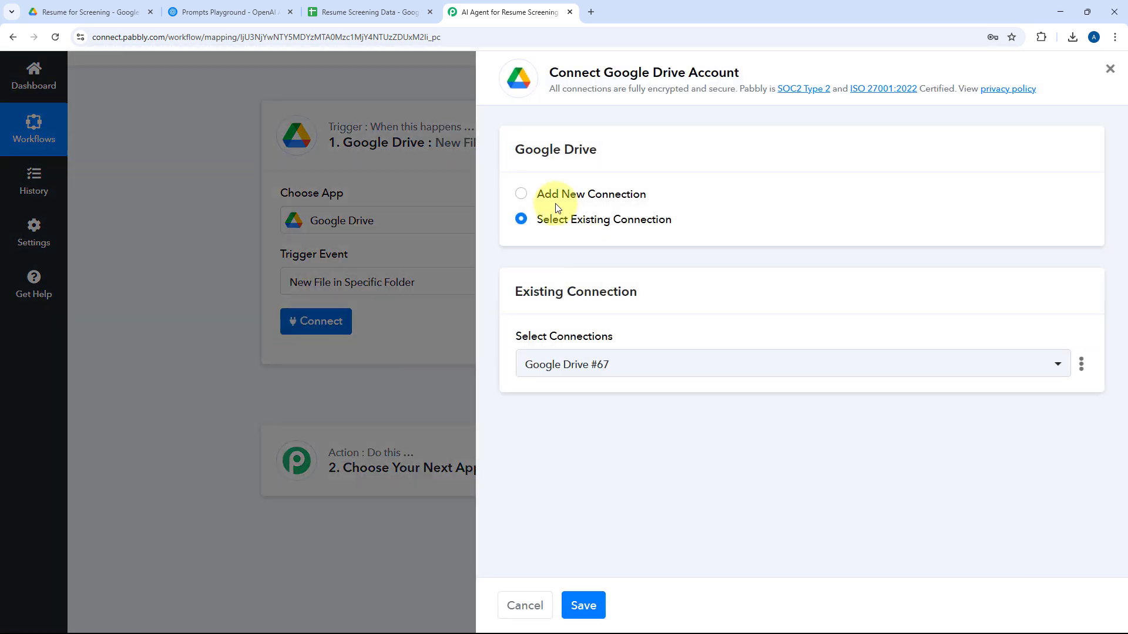
left_click(522, 196)
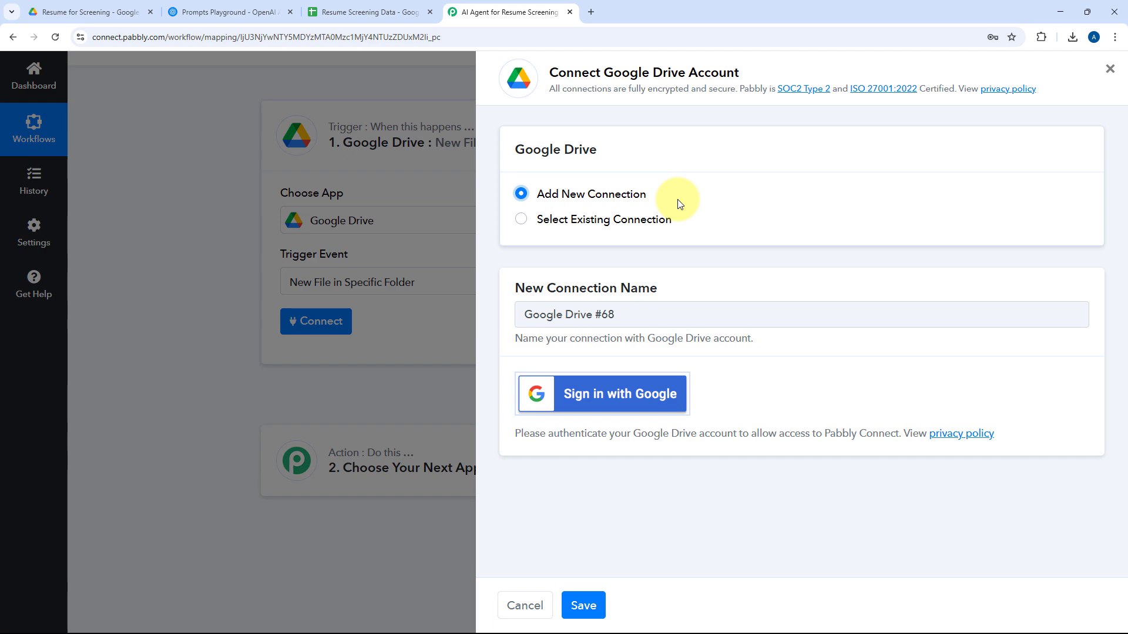
left_click(621, 394)
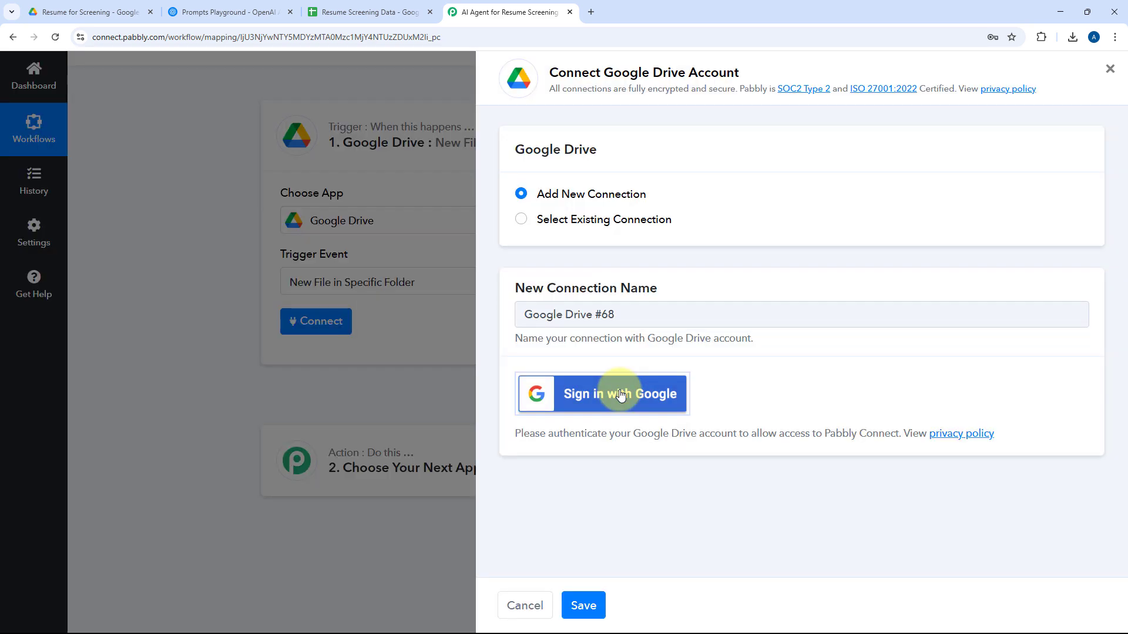
left_click(332, 136)
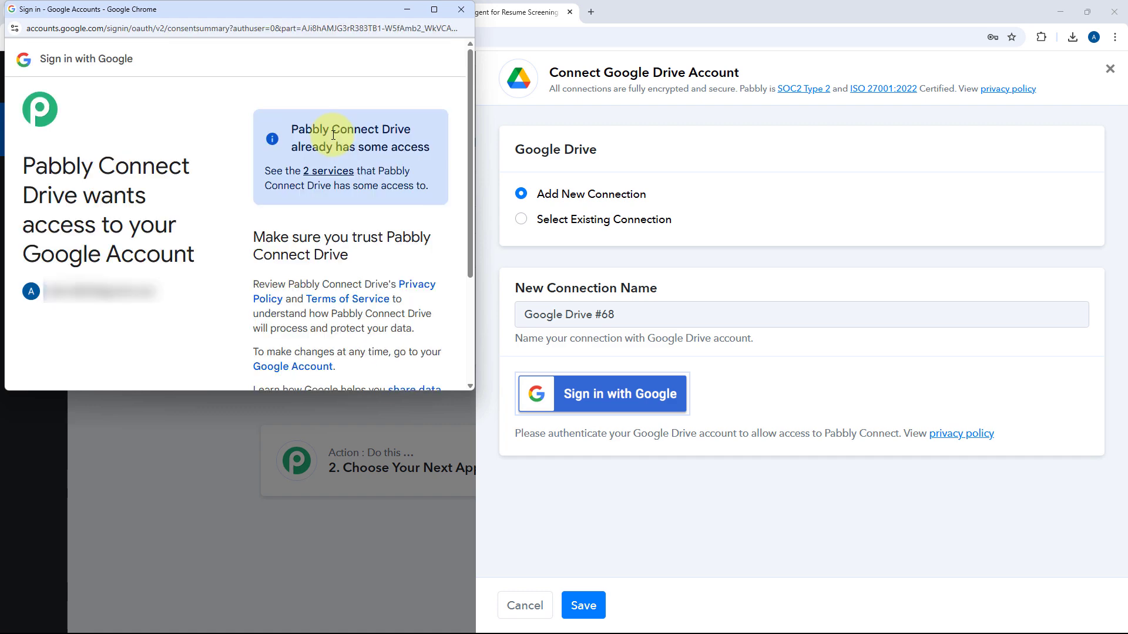
scroll(368, 292, "down", 3)
left_click(373, 311)
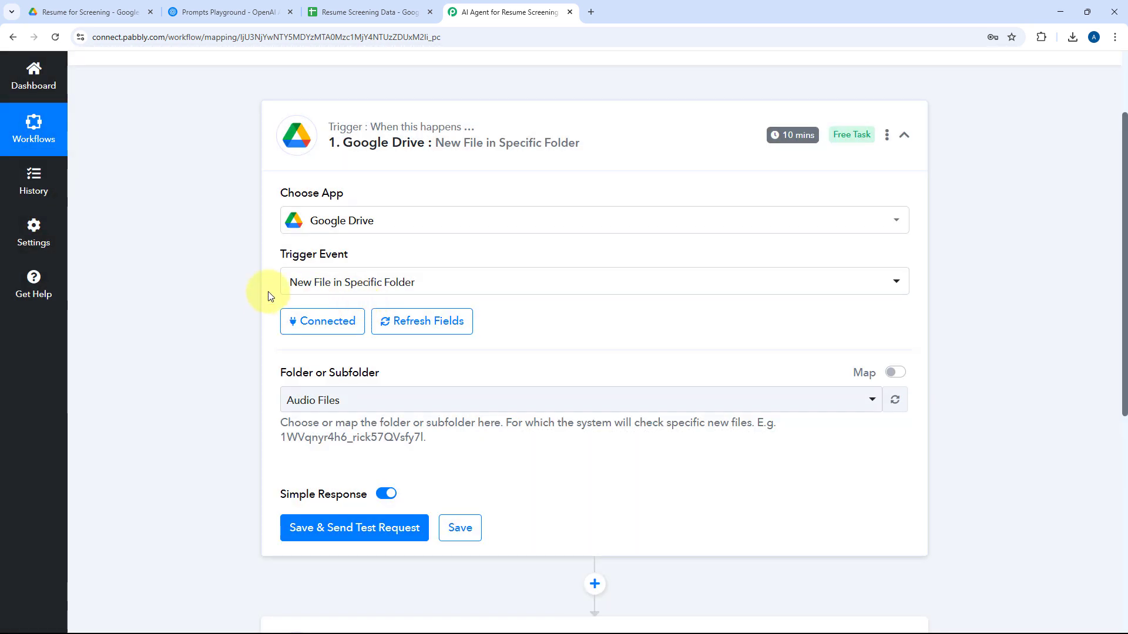
Set the Google Drive trigger's folder to Resume for Screening, checking the folder name in Google Drive.
scroll(259, 309, "down", 2)
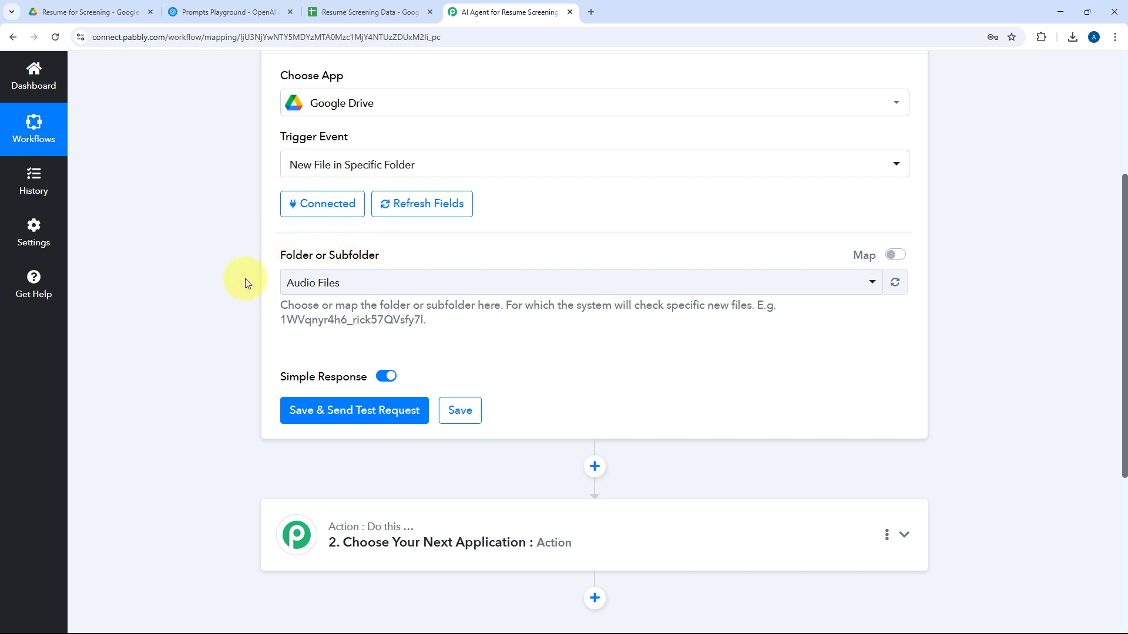
left_click(500, 281)
scroll(302, 256, "down", 4)
scroll(517, 222, "down", 3)
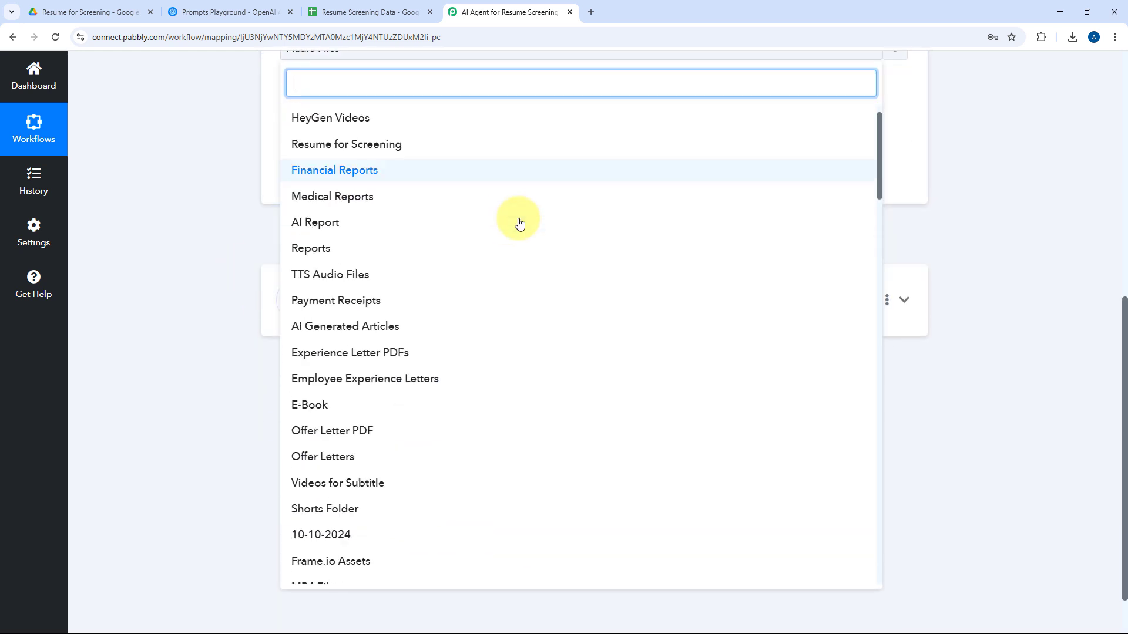
scroll(520, 223, "down", 9)
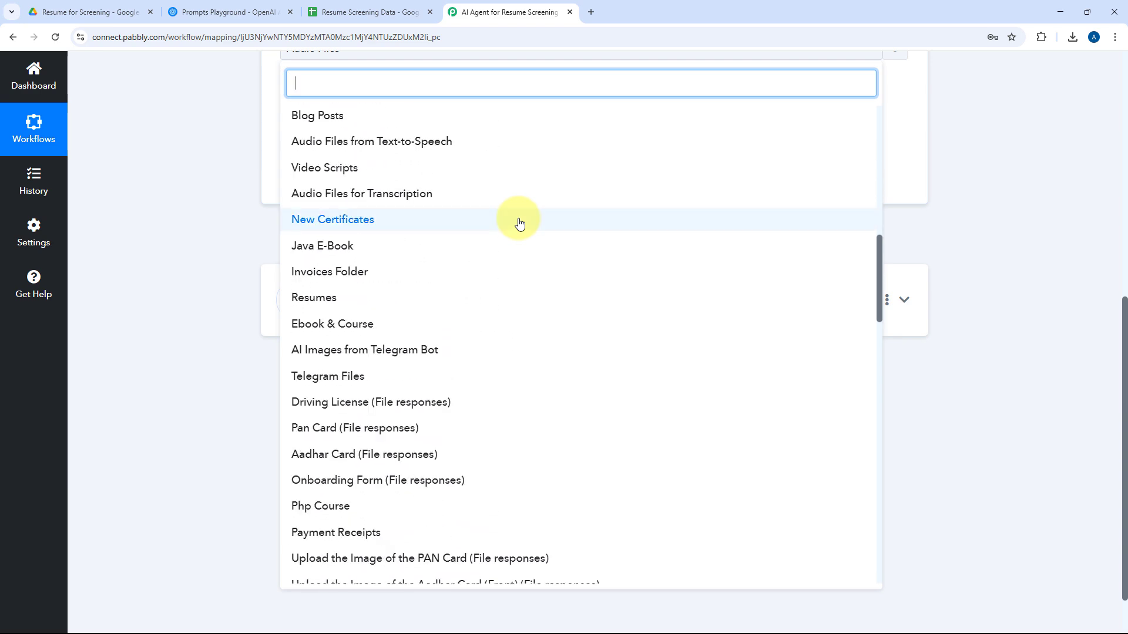
scroll(520, 223, "up", 5)
scroll(519, 223, "up", 12)
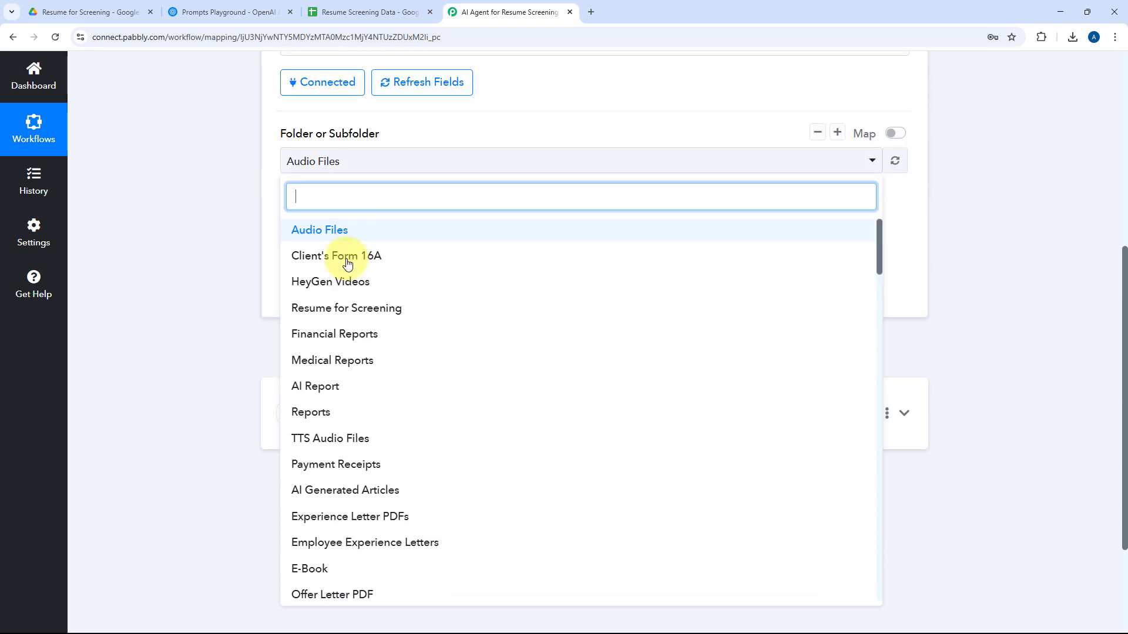
left_click(94, 11)
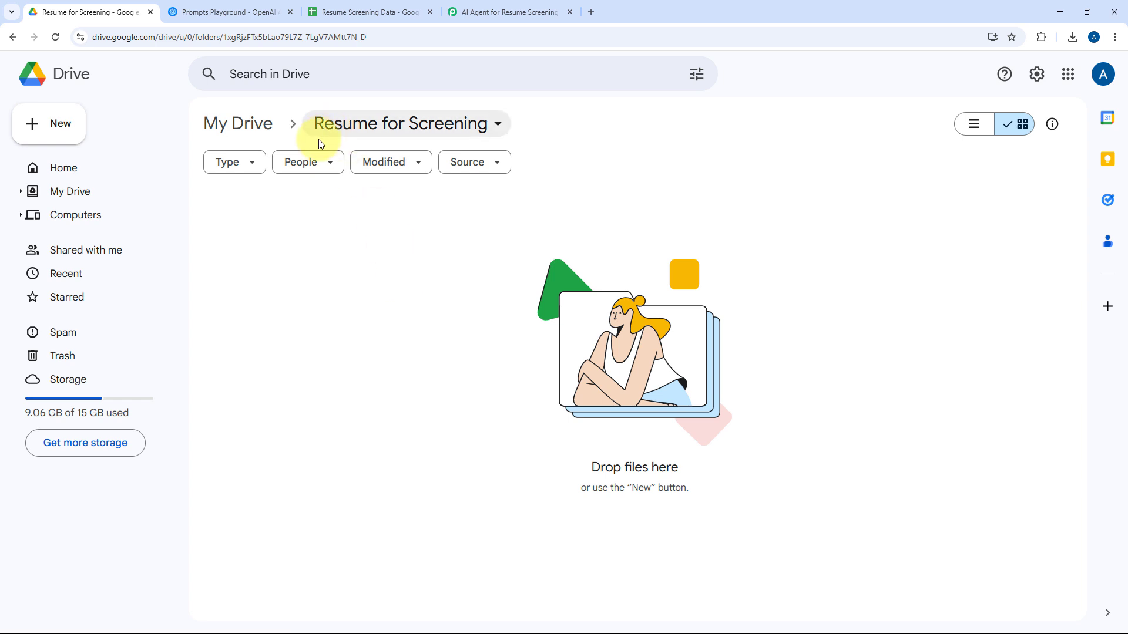
left_click(536, 8)
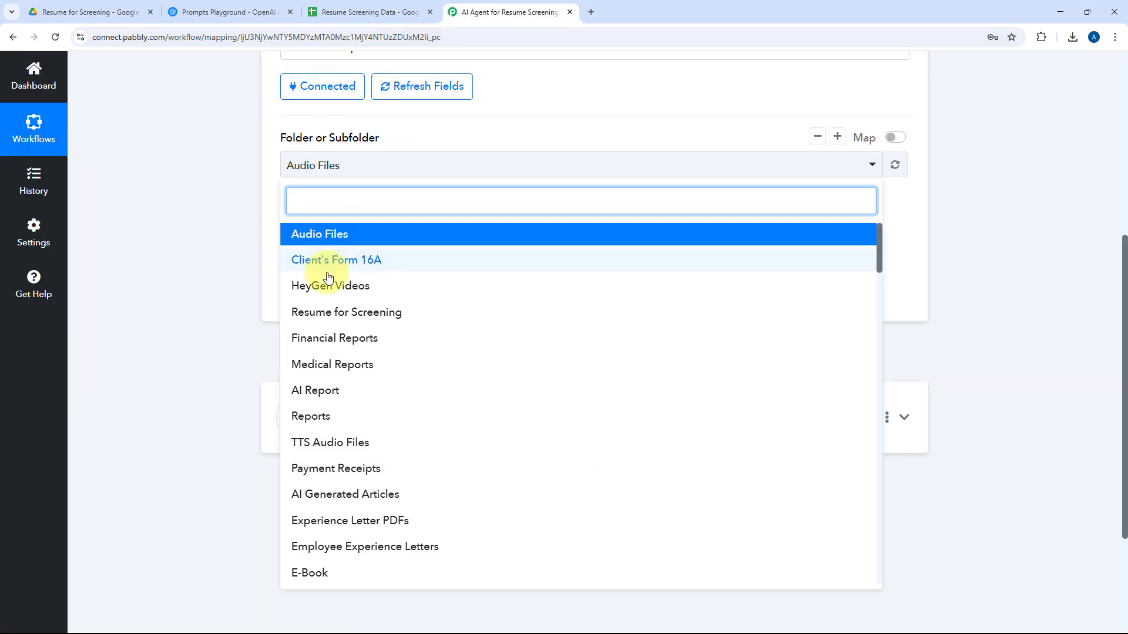
left_click(341, 314)
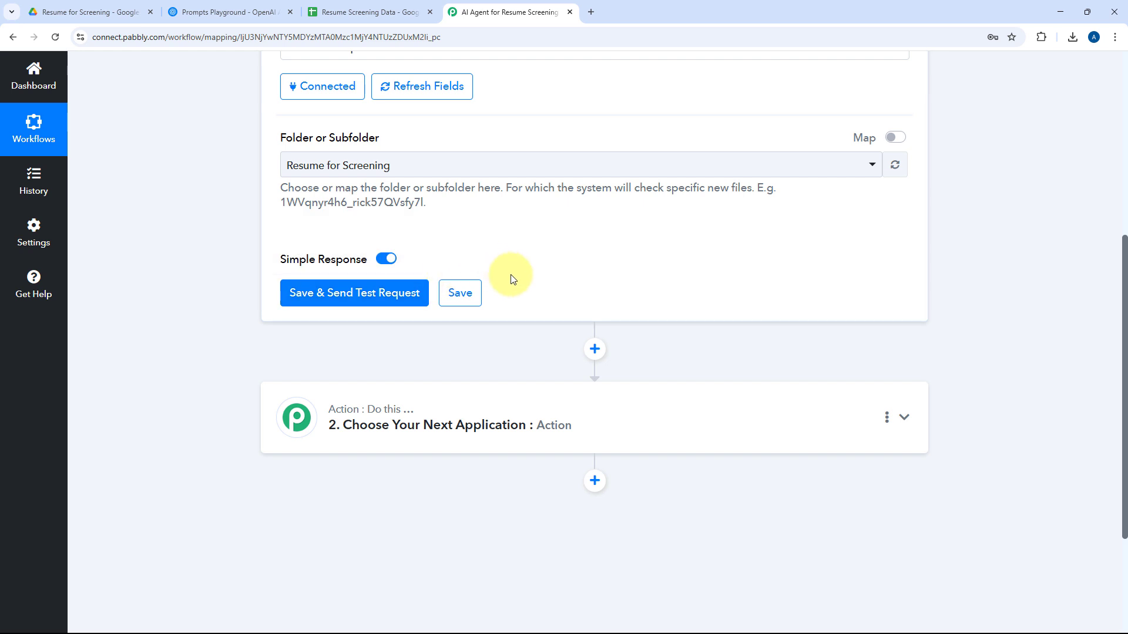
Switch to Google Drive and upload the Demo User-Resume PDF from Downloads into the Resume for Screening folder.
left_click(59, 11)
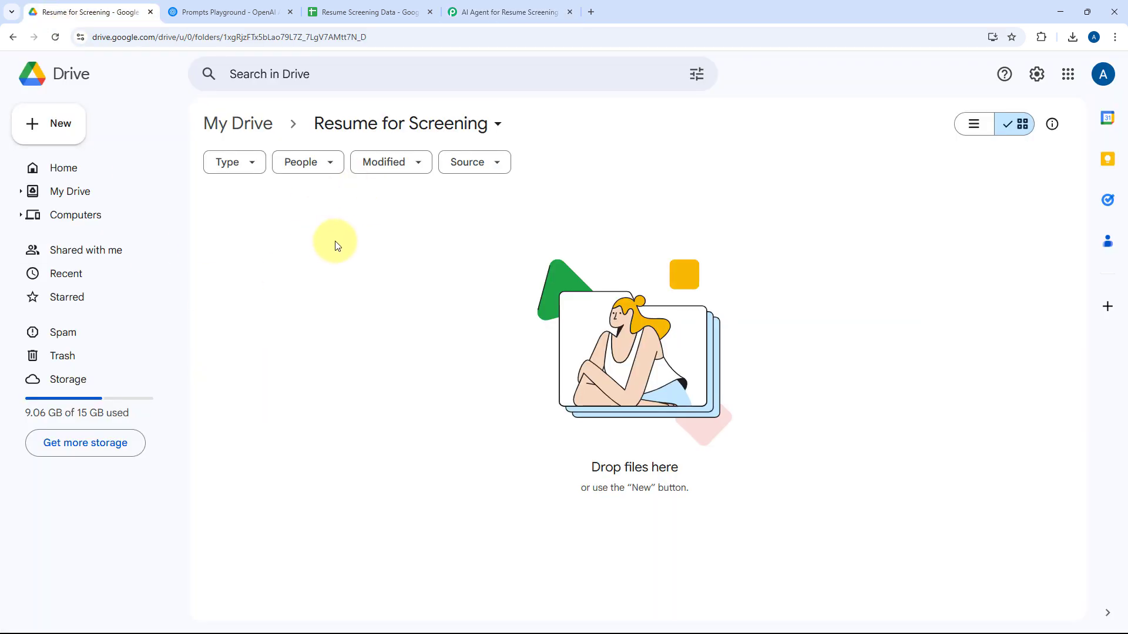
left_click(499, 11)
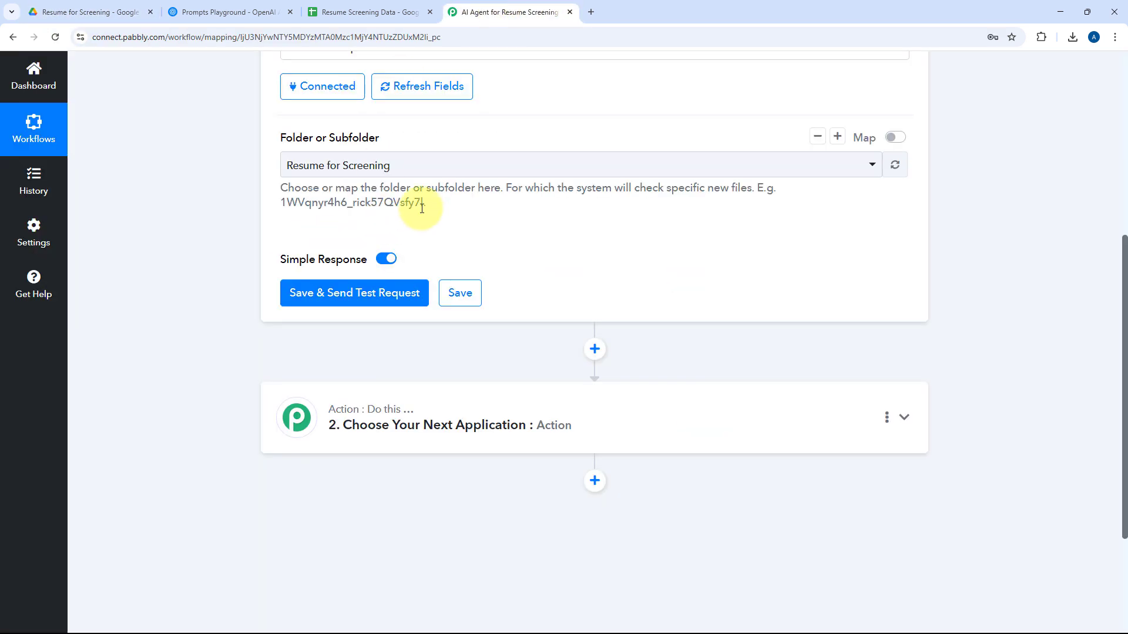
left_click(81, 9)
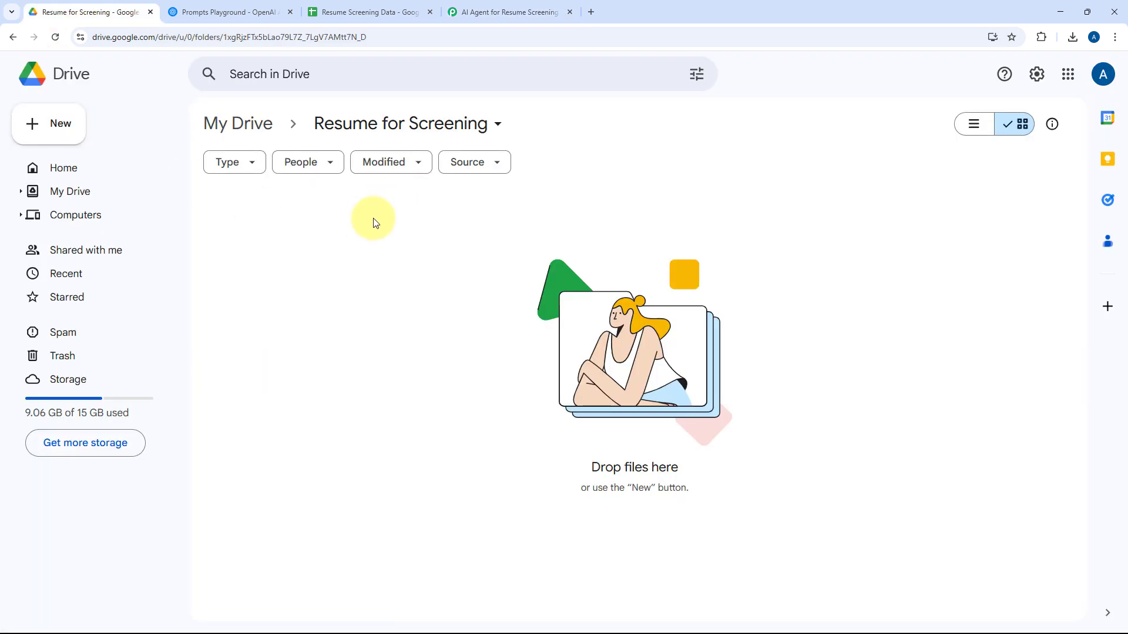
left_click(62, 126)
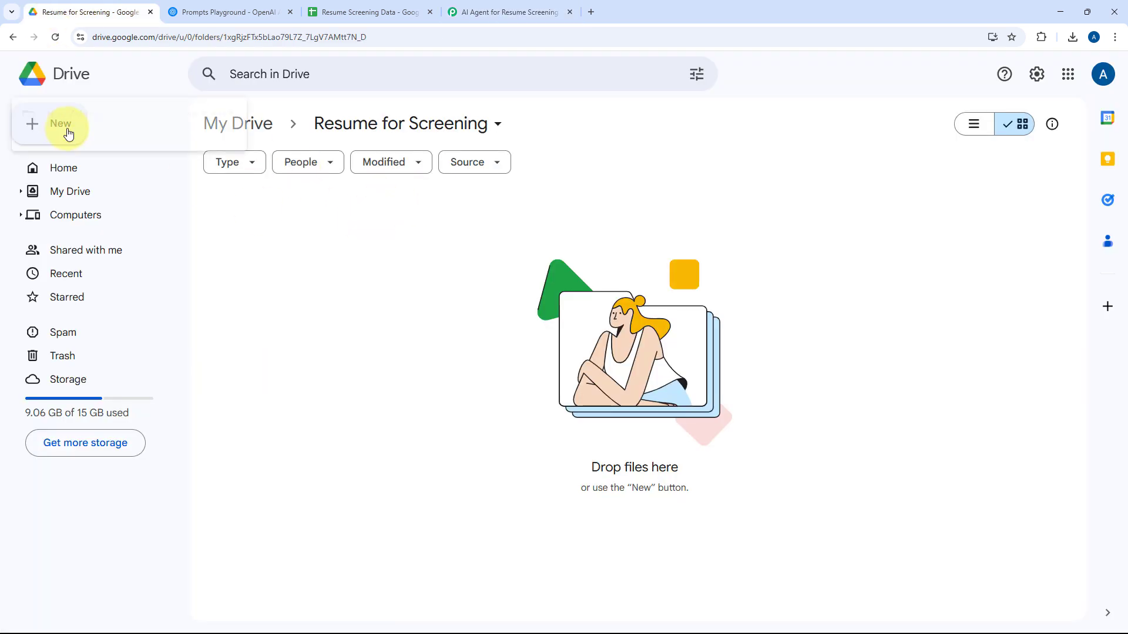
left_click(97, 159)
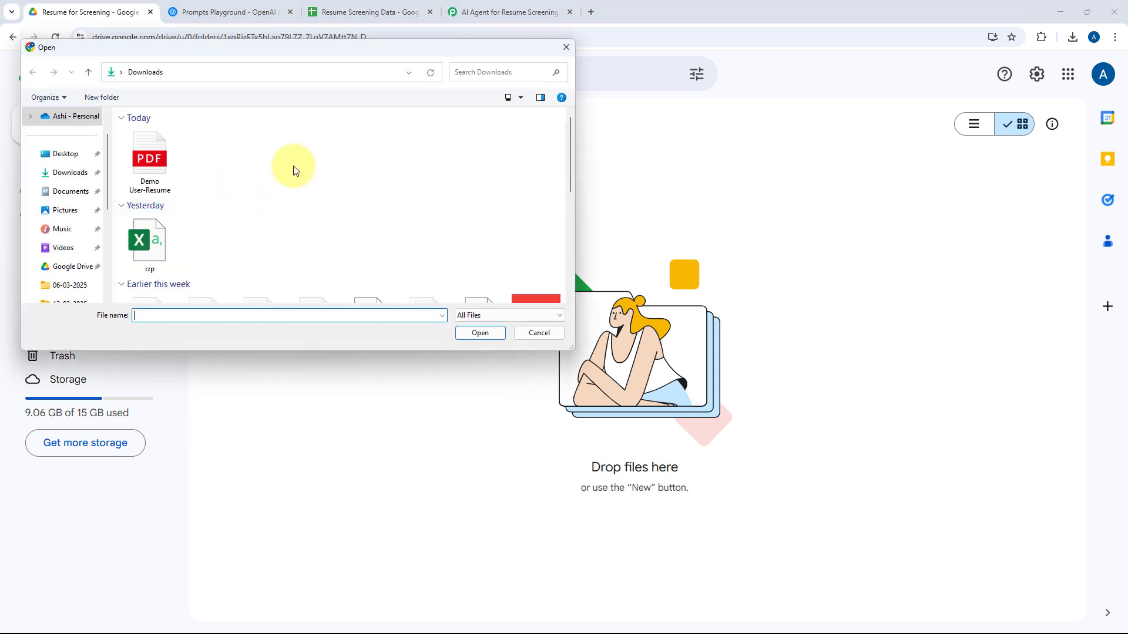
left_click(170, 181)
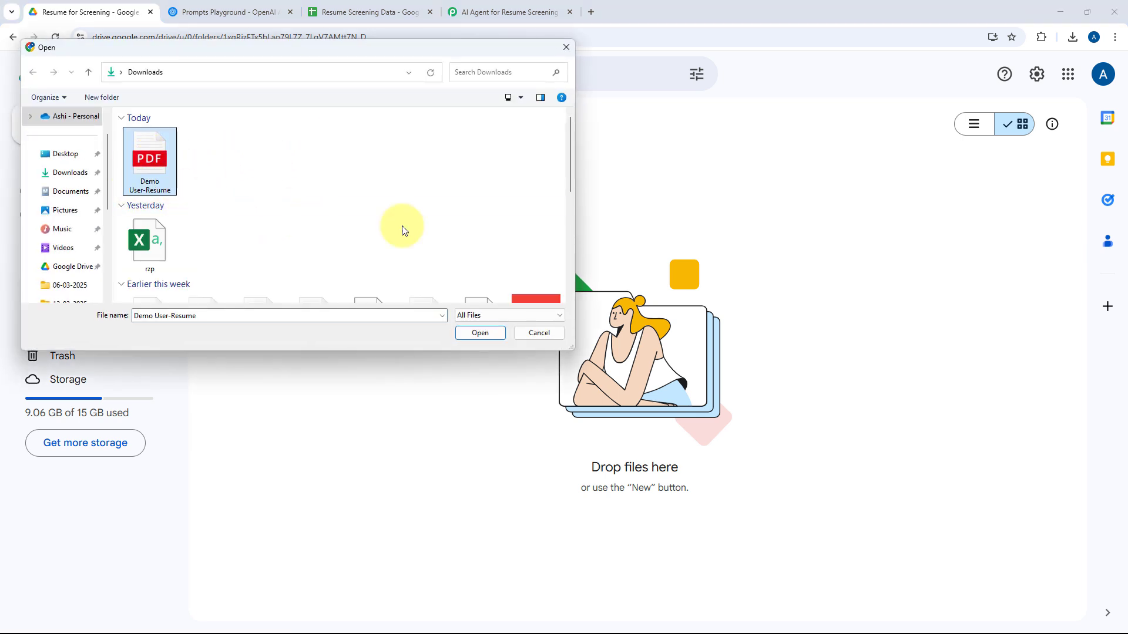
left_click(479, 331)
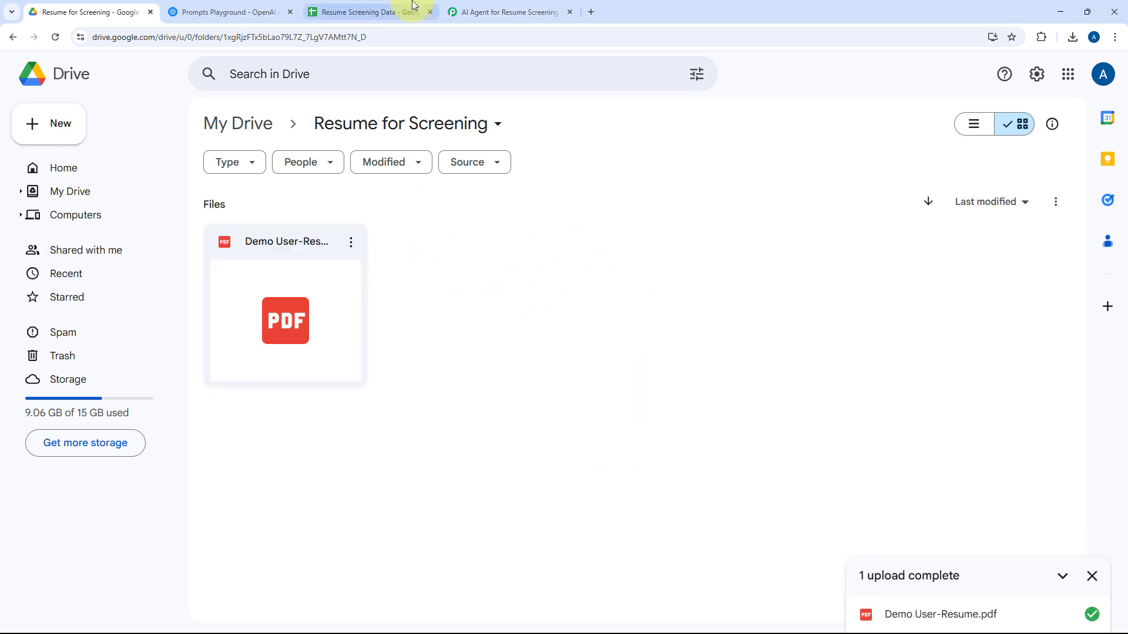
Return to Pabbly Connect, save the trigger with a test request, and compare the response with the uploaded file in Google Drive.
left_click(504, 11)
left_click(374, 298)
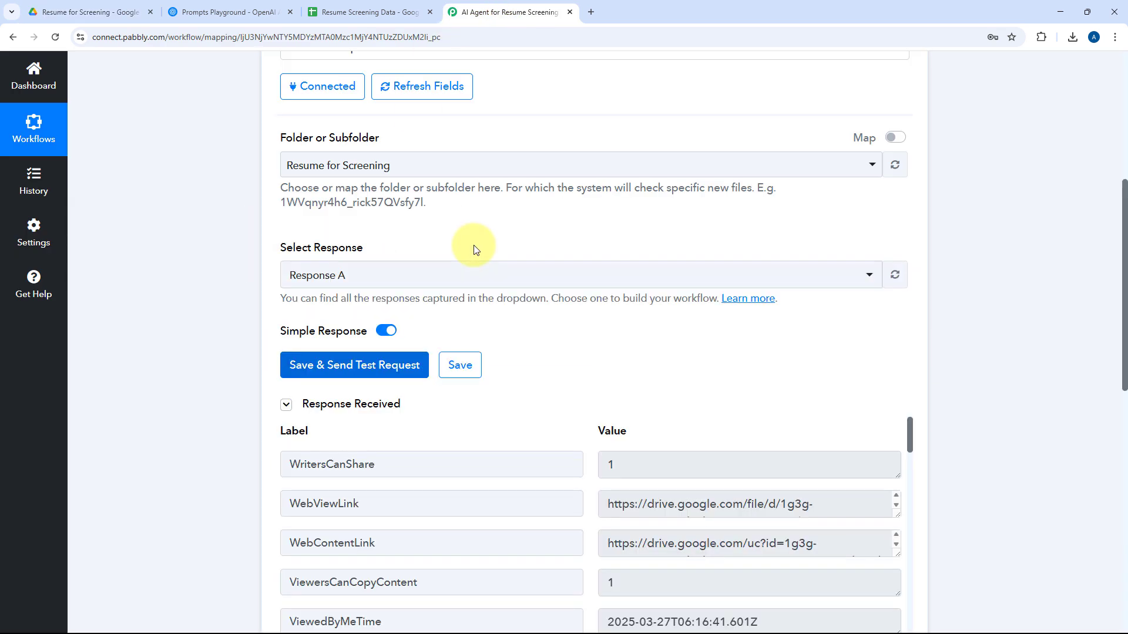
scroll(558, 235, "down", 5)
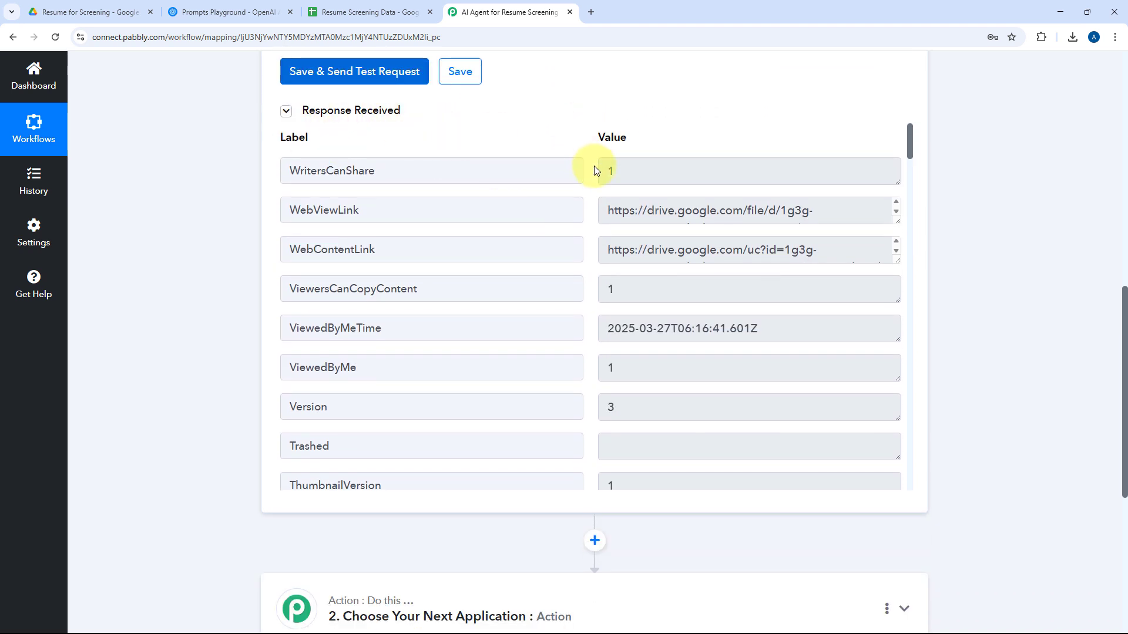
left_click(82, 10)
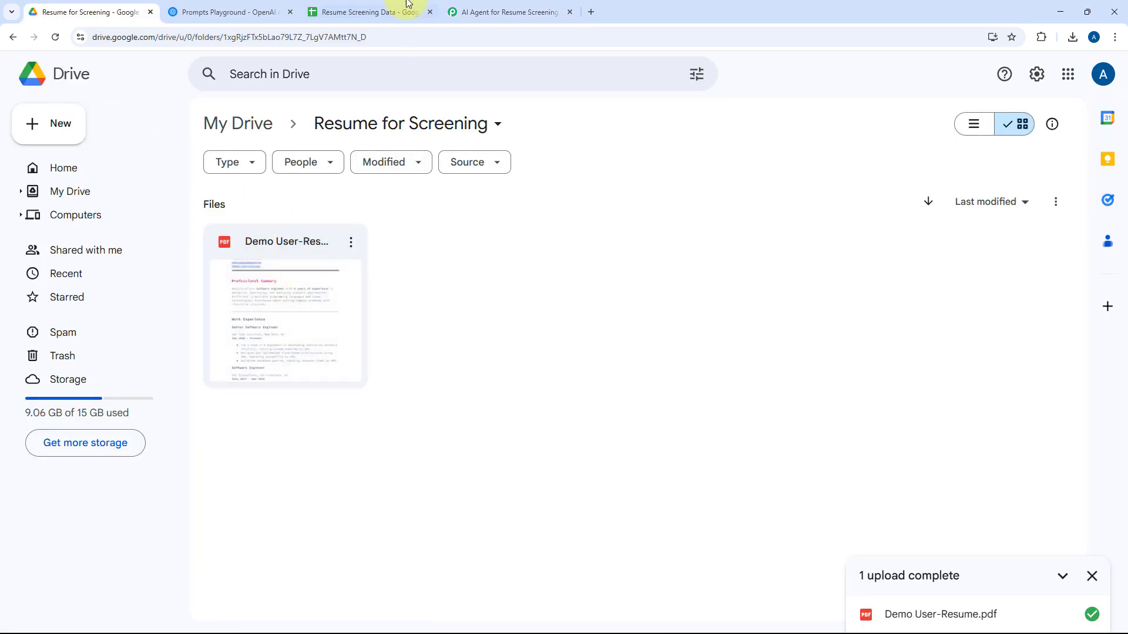
left_click(502, 11)
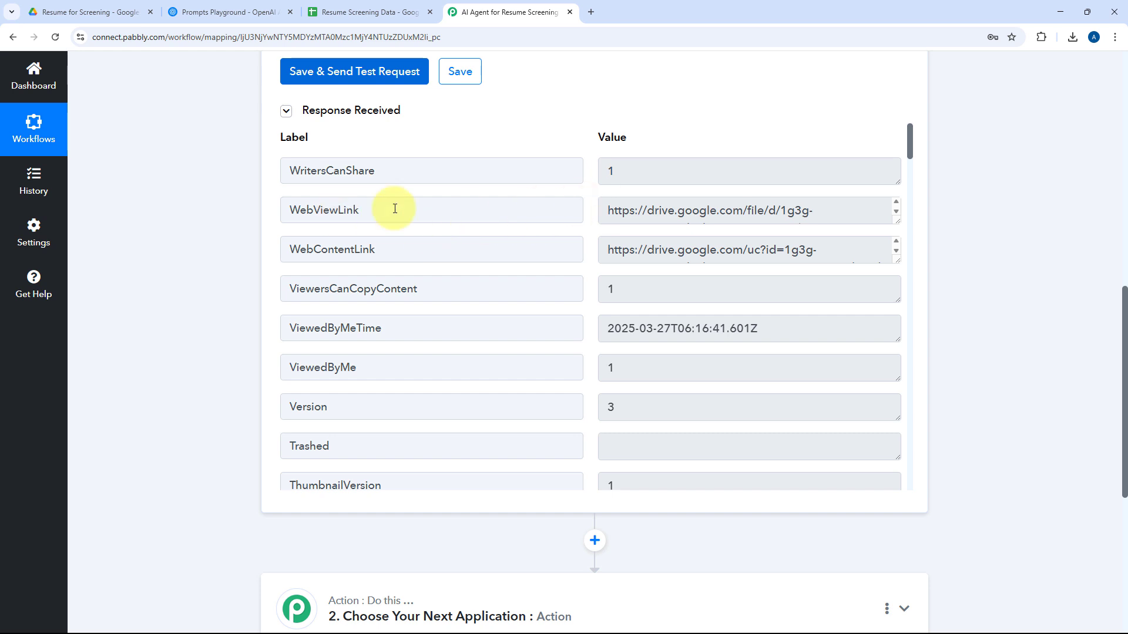
Open the response's WebViewLink in a new browser tab, look over the resume, and close the tab.
left_click(893, 214)
left_click(819, 257)
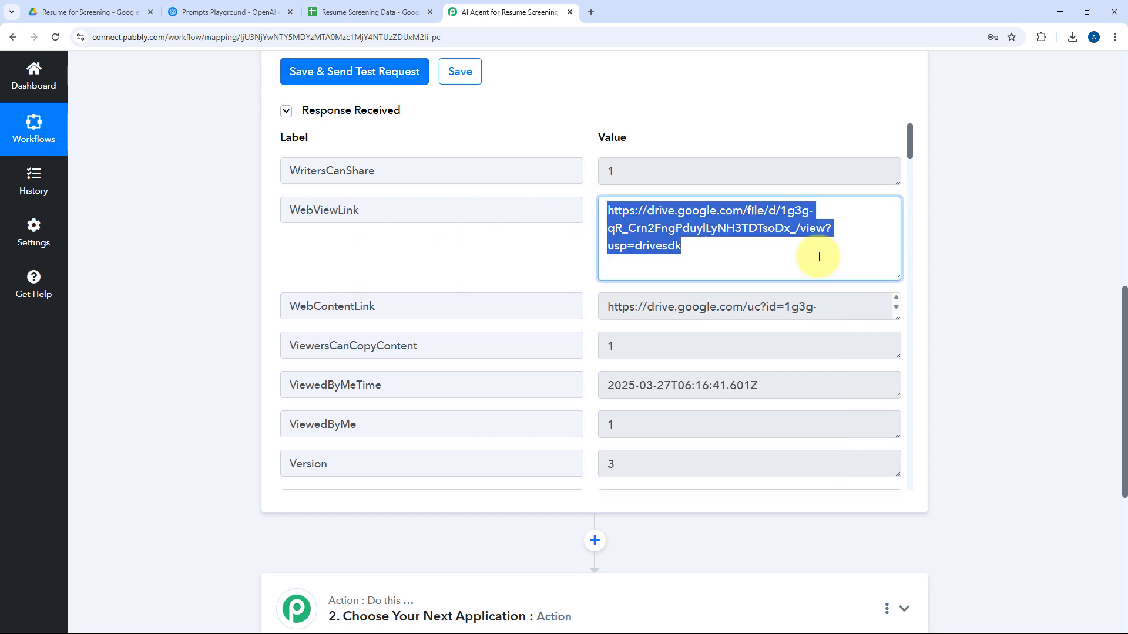
key("ctrl+c")
key("ctrl+t")
key("ctrl+v")
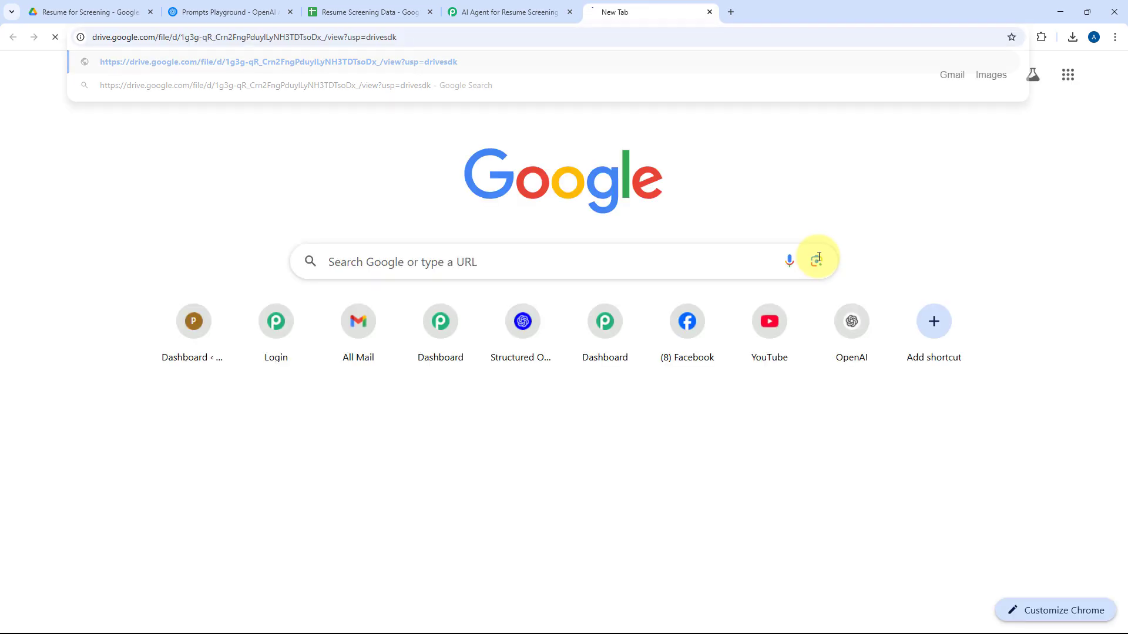
key("Return")
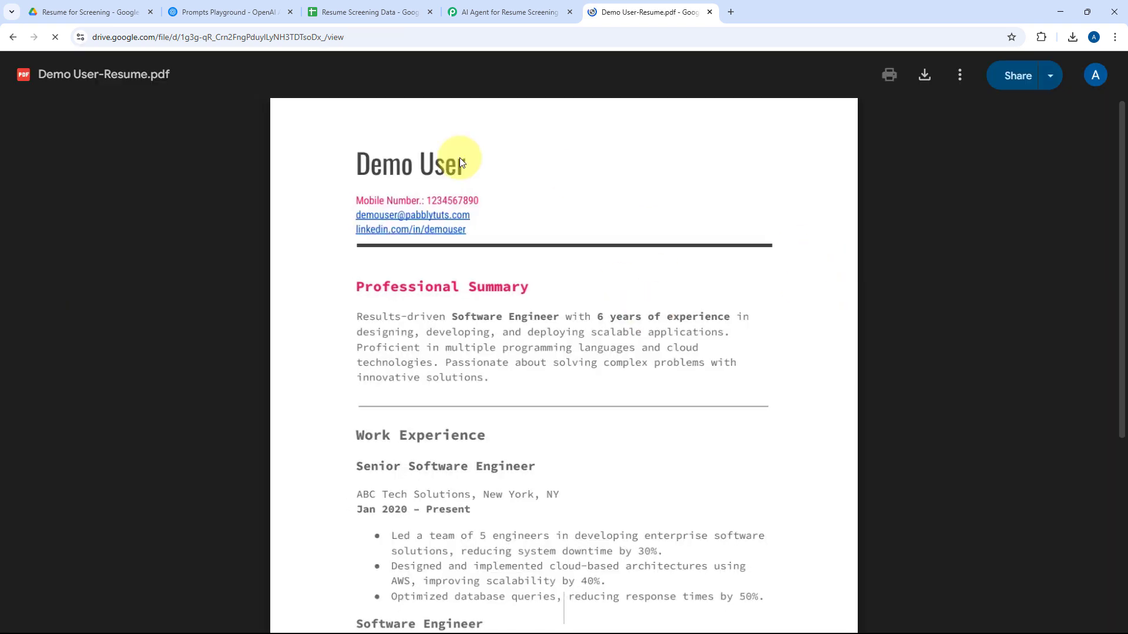
scroll(554, 265, "down", 2)
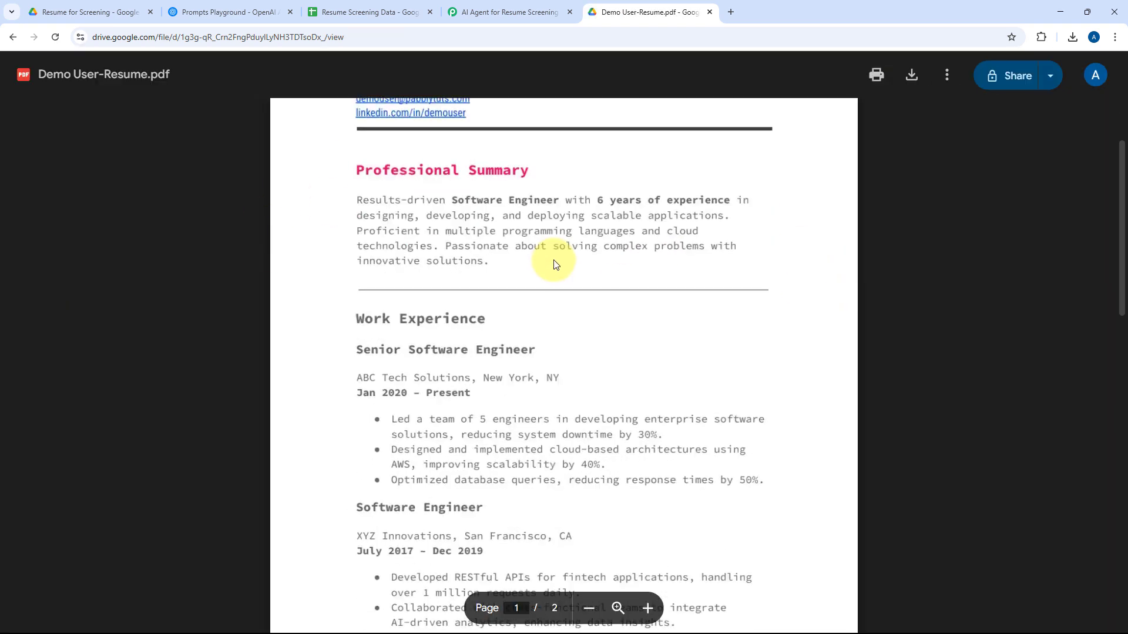
left_click(710, 11)
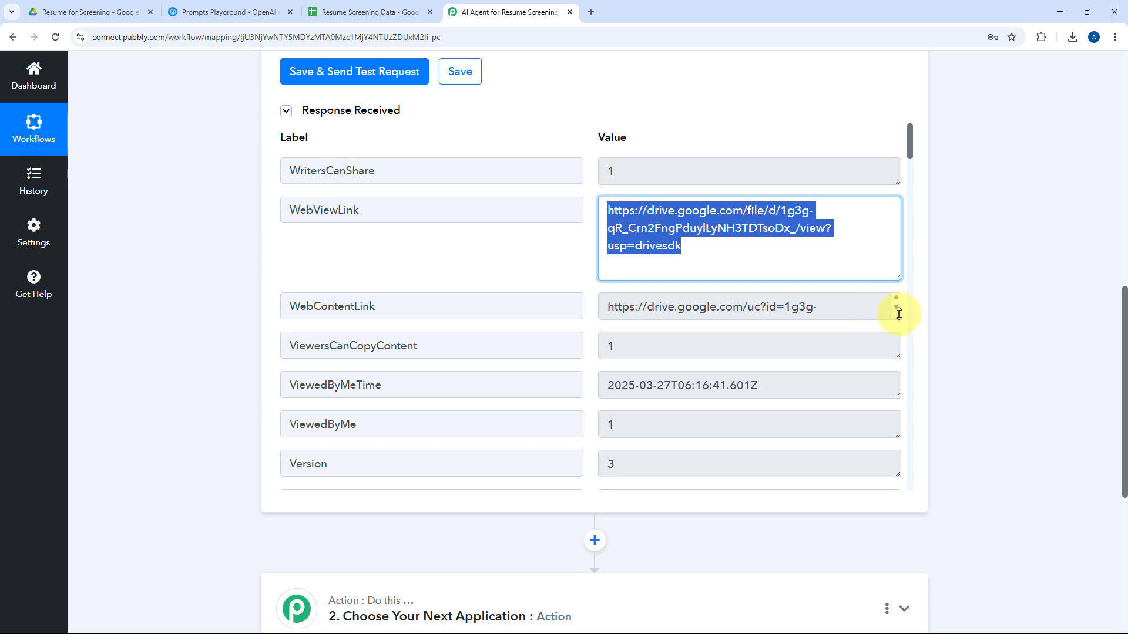
Enlarge the WebContentLink value, test its download link in a new browser tab, and close the tab.
left_click_drag(897, 317, 898, 376)
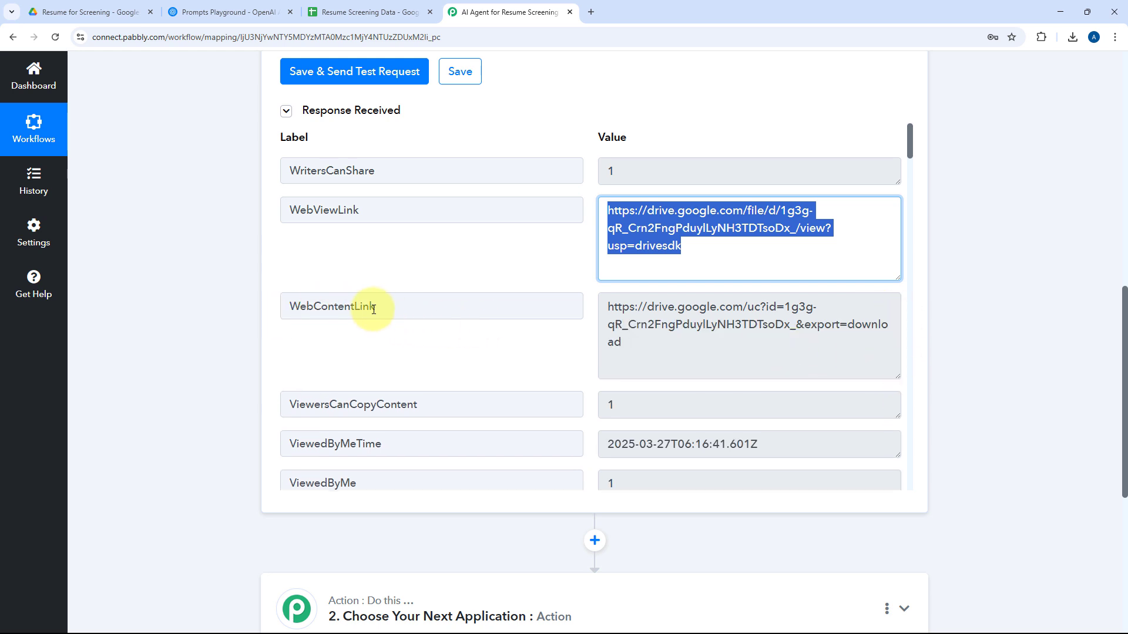
left_click(602, 304)
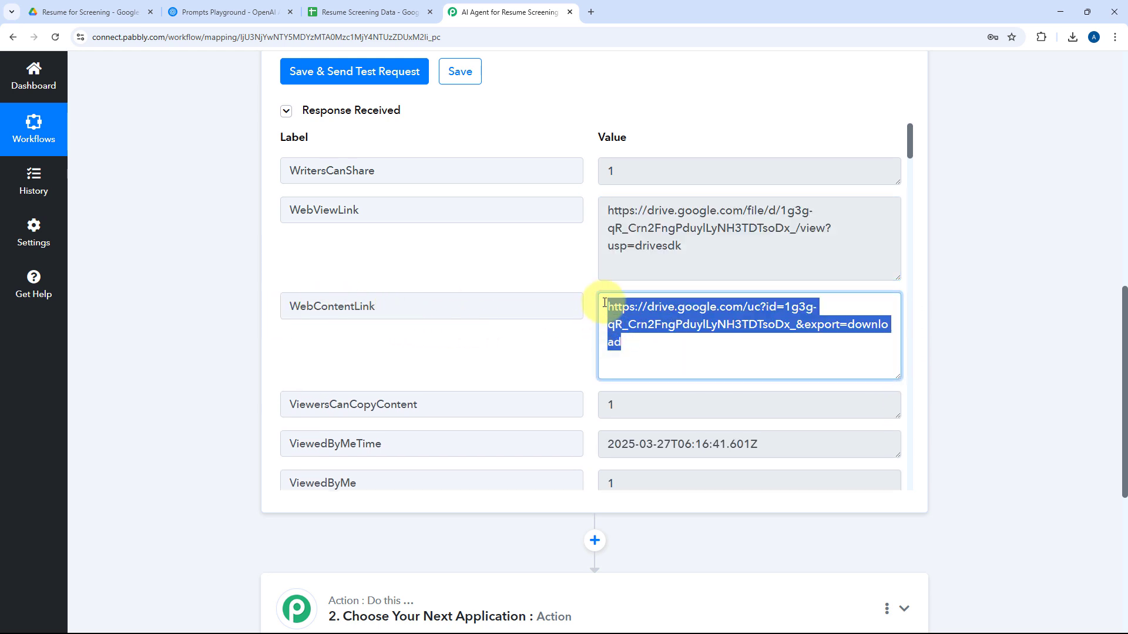
key("ctrl+c")
key("ctrl+t")
key("ctrl+v")
key("Return")
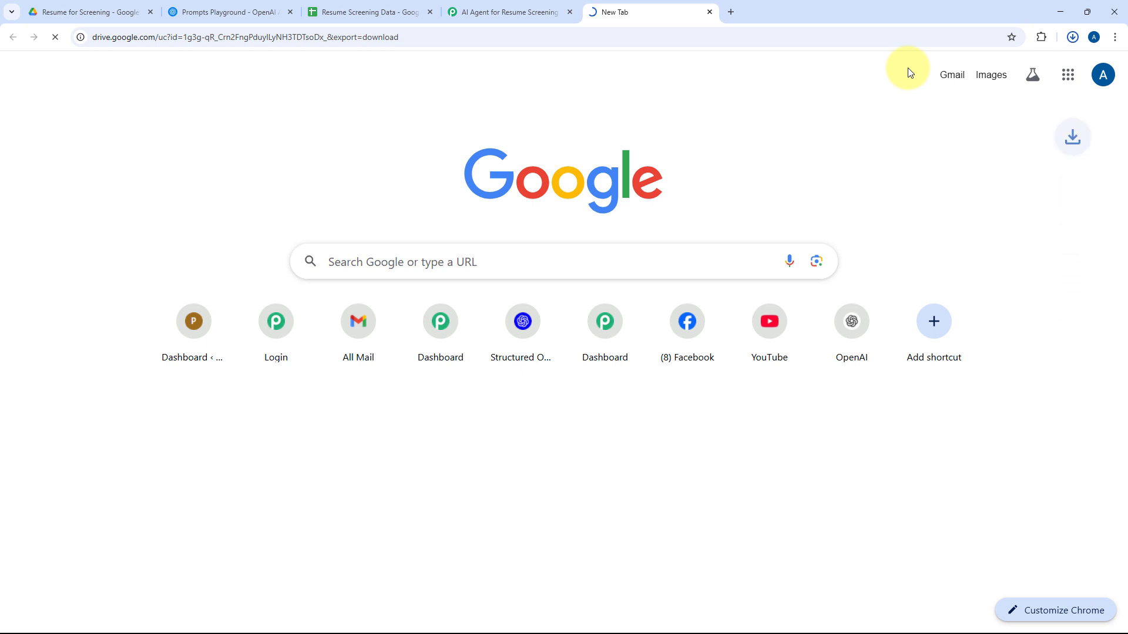
left_click(1073, 37)
left_click(709, 12)
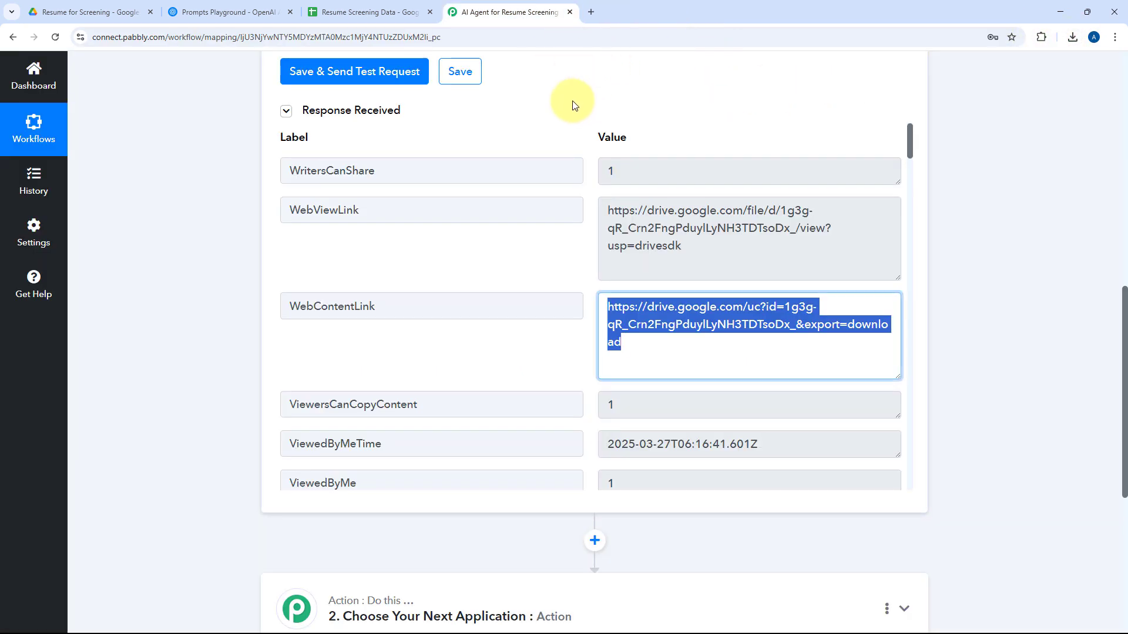
Look through the remaining fields of the trigger response and return to the WebViewLink and WebContentLink values.
scroll(604, 229, "down", 20)
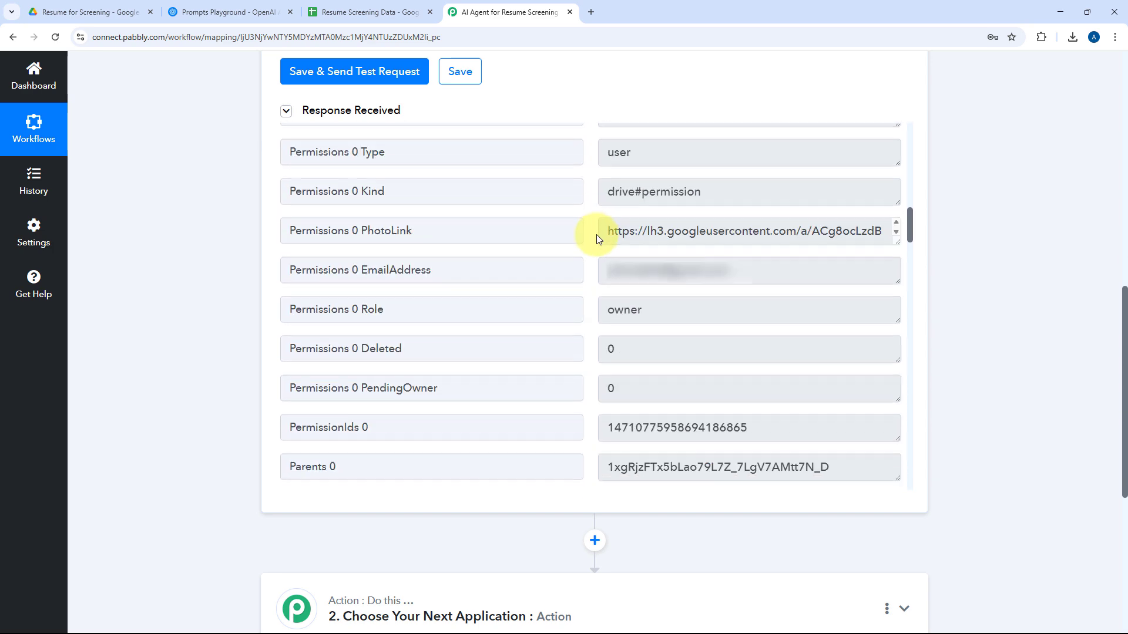
scroll(597, 235, "down", 15)
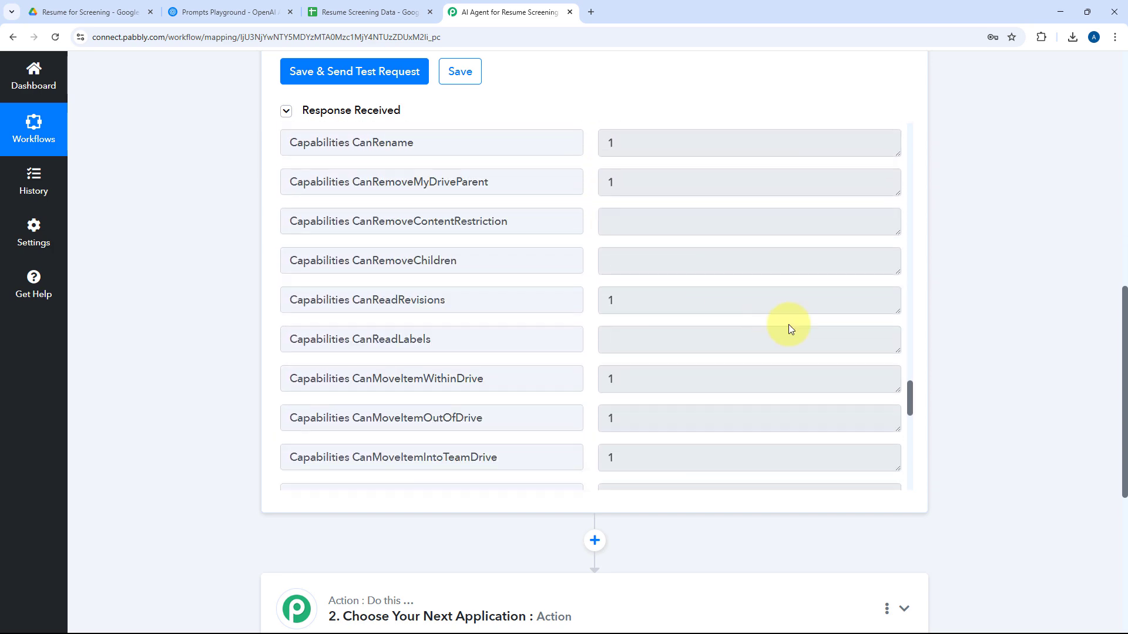
left_click_drag(912, 405, 910, 130)
left_click(659, 342)
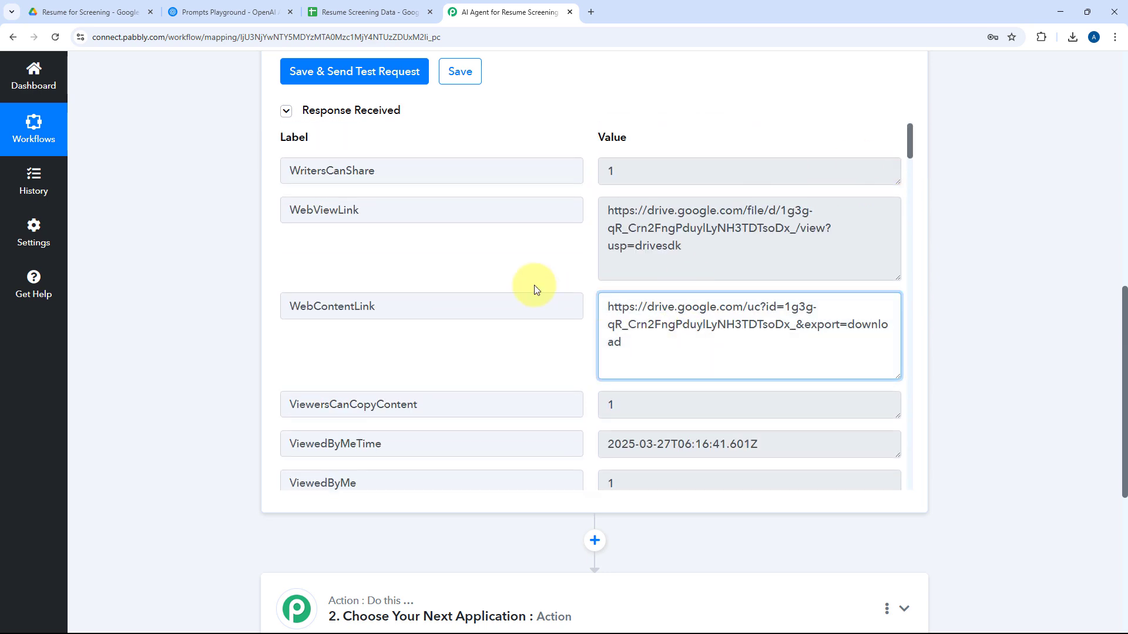
left_click(558, 264)
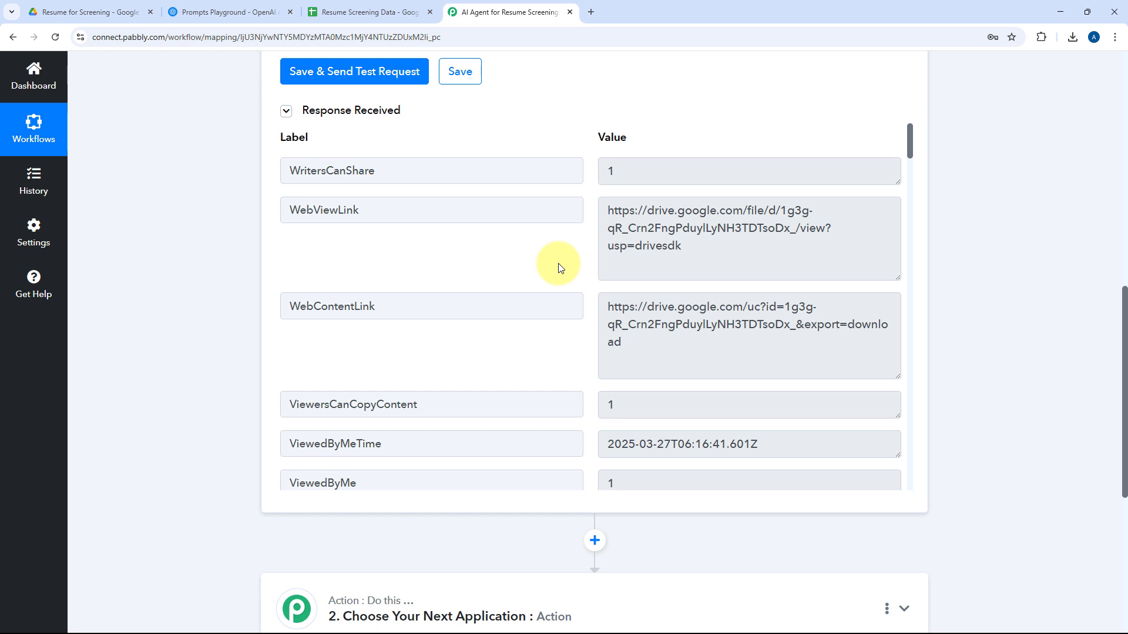
Switch to Google Drive, open the uploaded resume to check its sharing access, and close the preview.
left_click(124, 9)
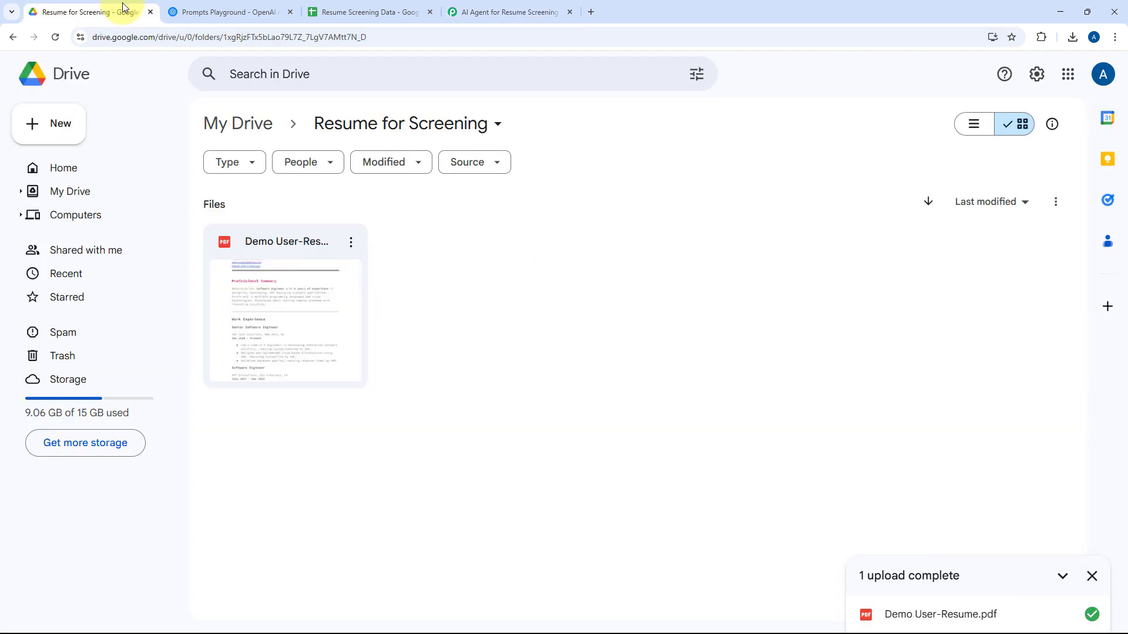
double_click(314, 277)
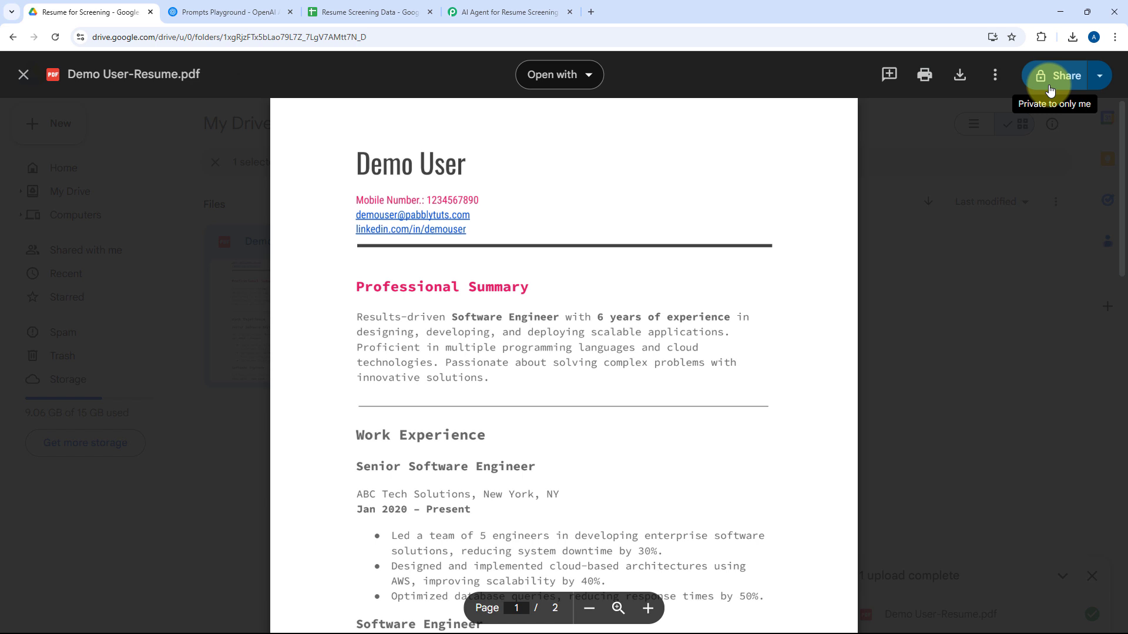
left_click(959, 267)
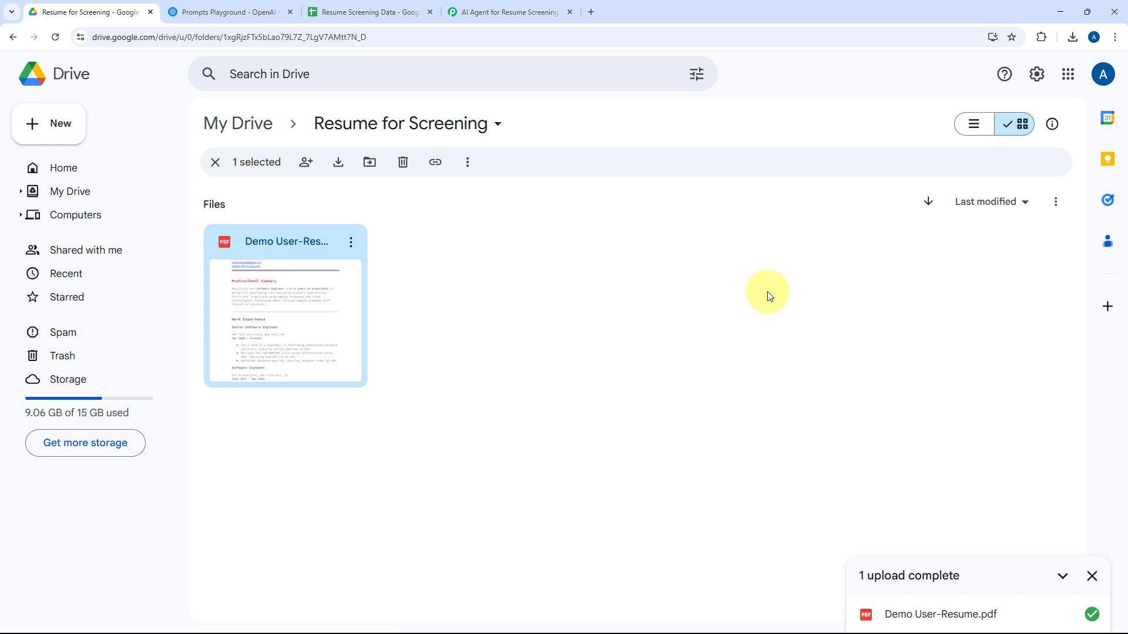
left_click(617, 276)
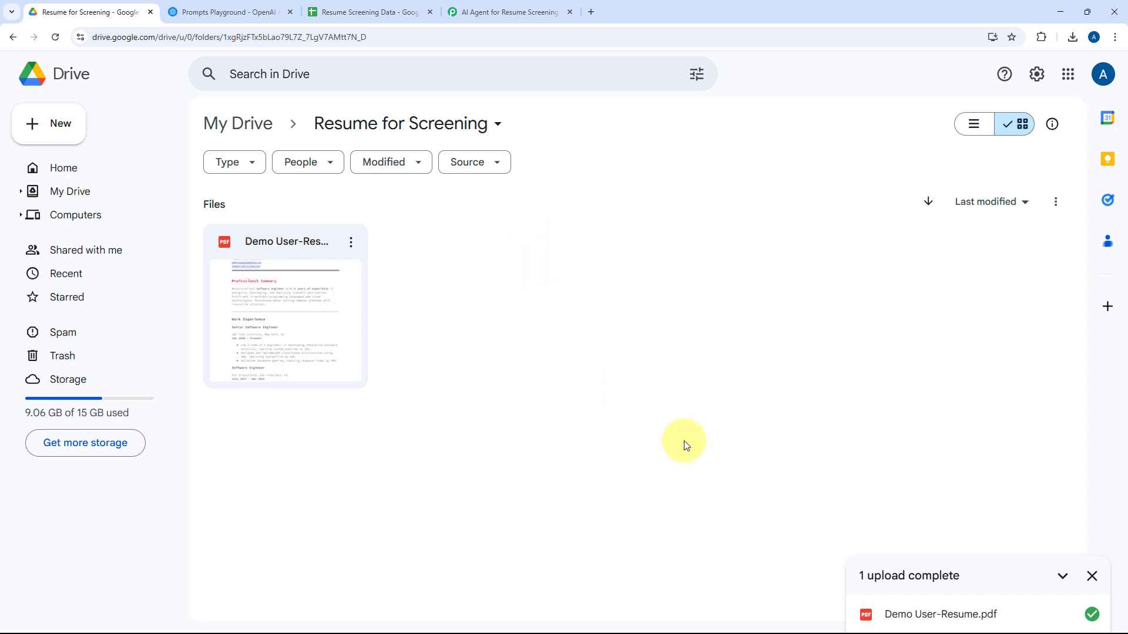
Dismiss the upload notice and share the Resume for Screening folder with anyone with the link as Viewer.
left_click(1092, 578)
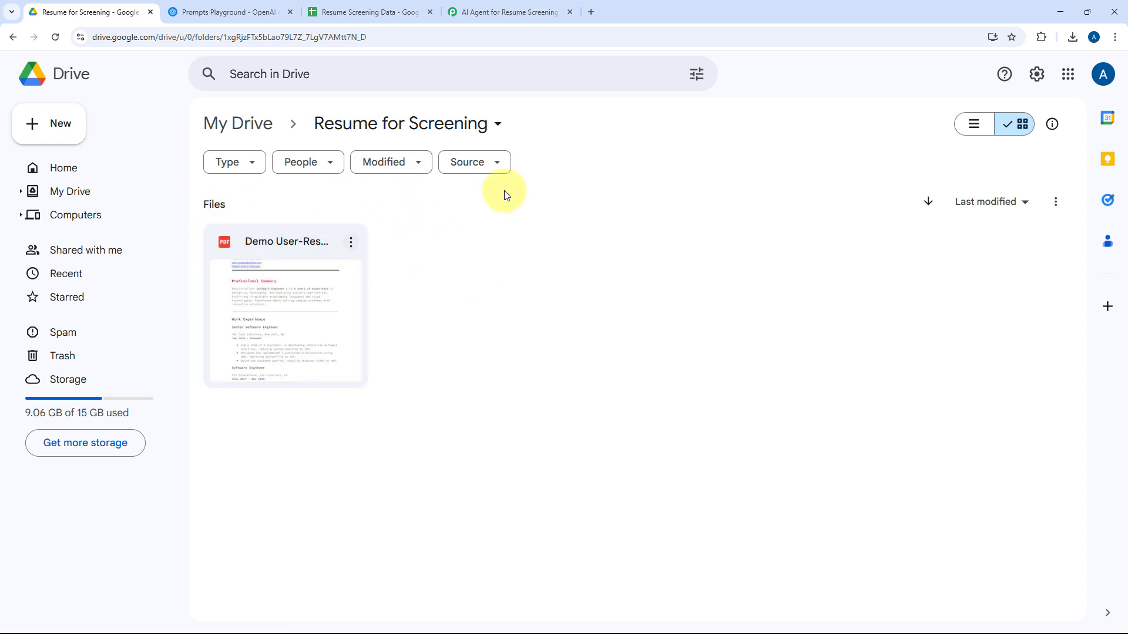
left_click(498, 130)
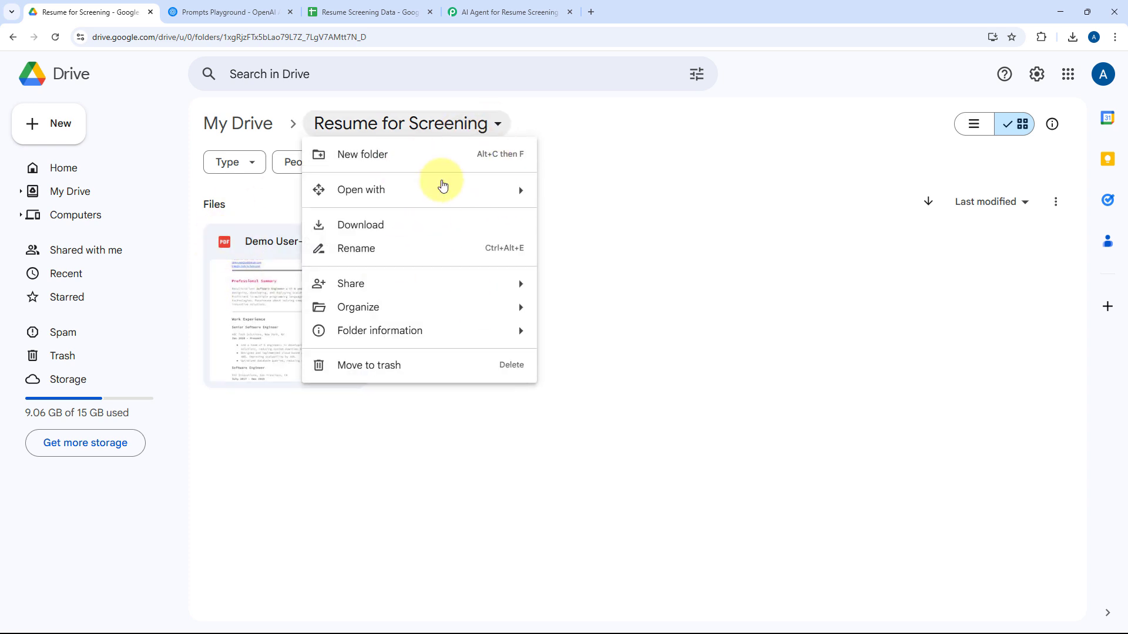
mouse_move(457, 285)
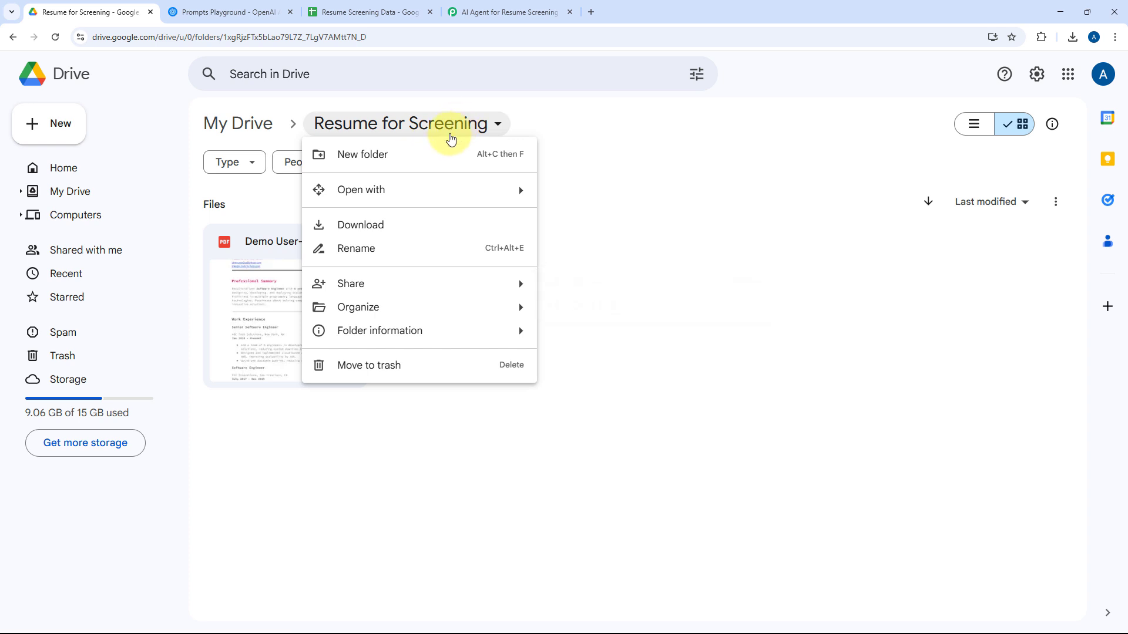
mouse_move(402, 291)
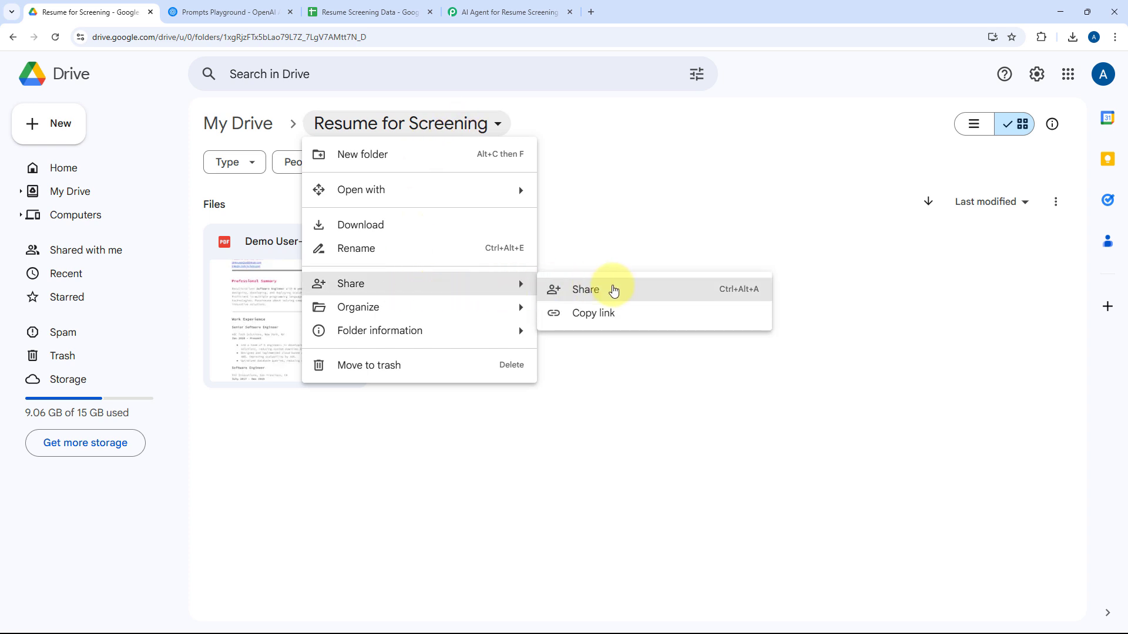
left_click(614, 292)
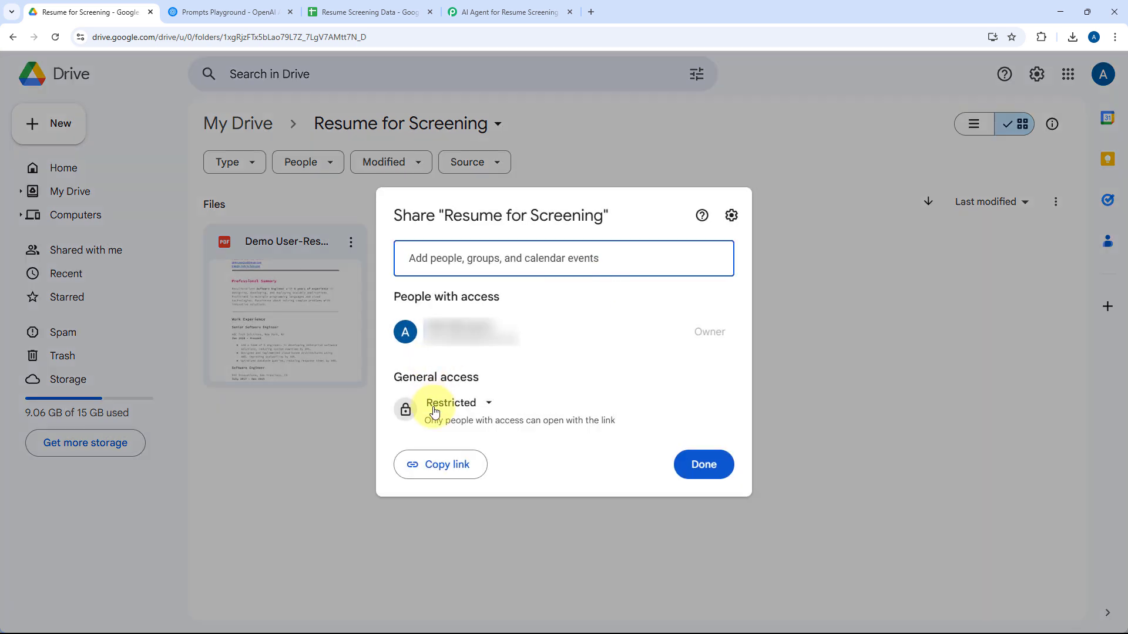
left_click(492, 411)
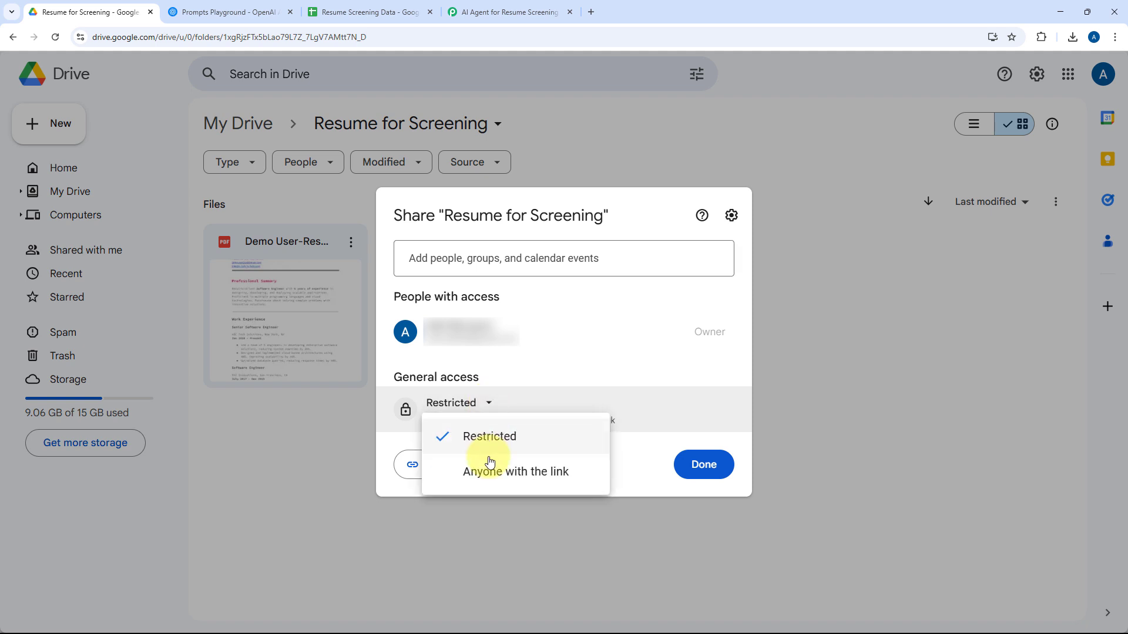
left_click(486, 473)
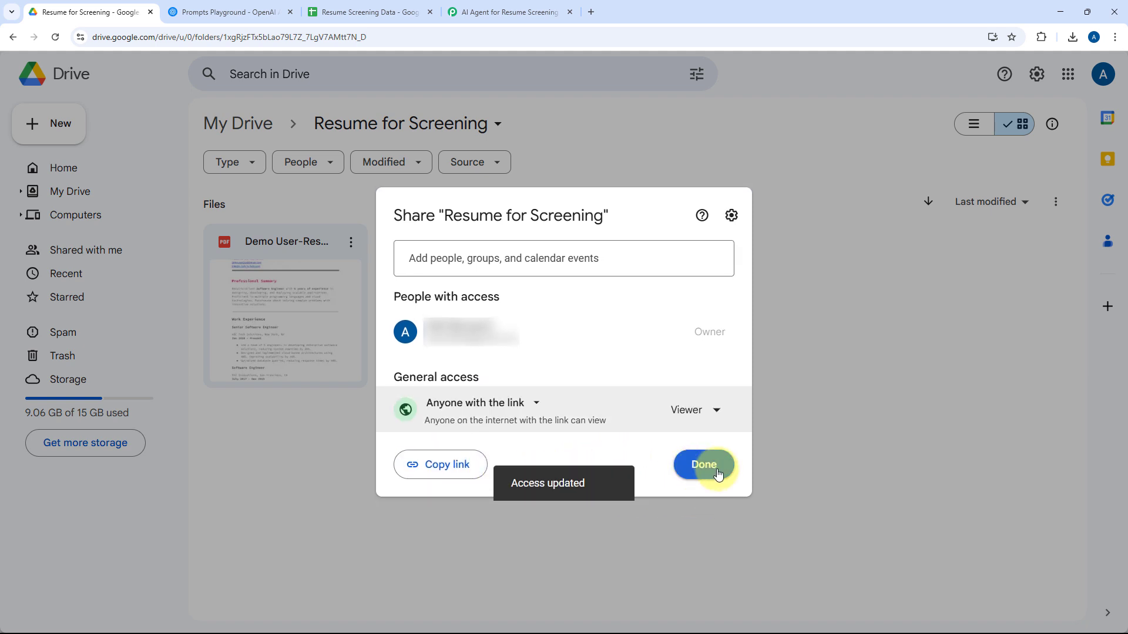
left_click(714, 469)
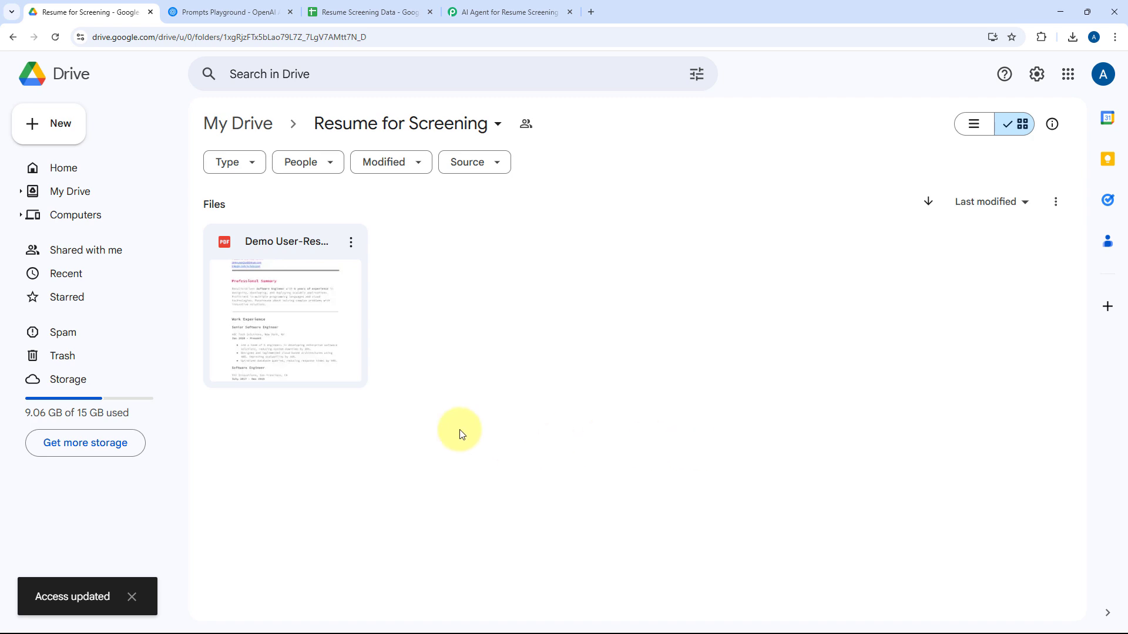
Open the Demo User-Resume.pdf preview to check its sharing access, and close the preview.
left_click(328, 283)
double_click(327, 284)
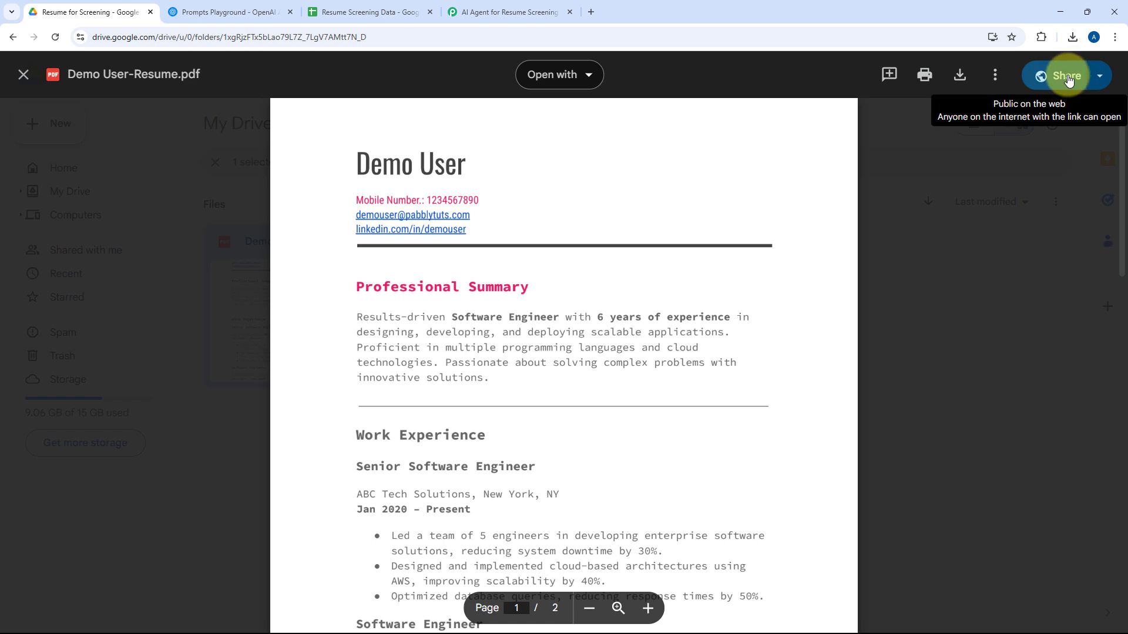
left_click(982, 262)
left_click(596, 300)
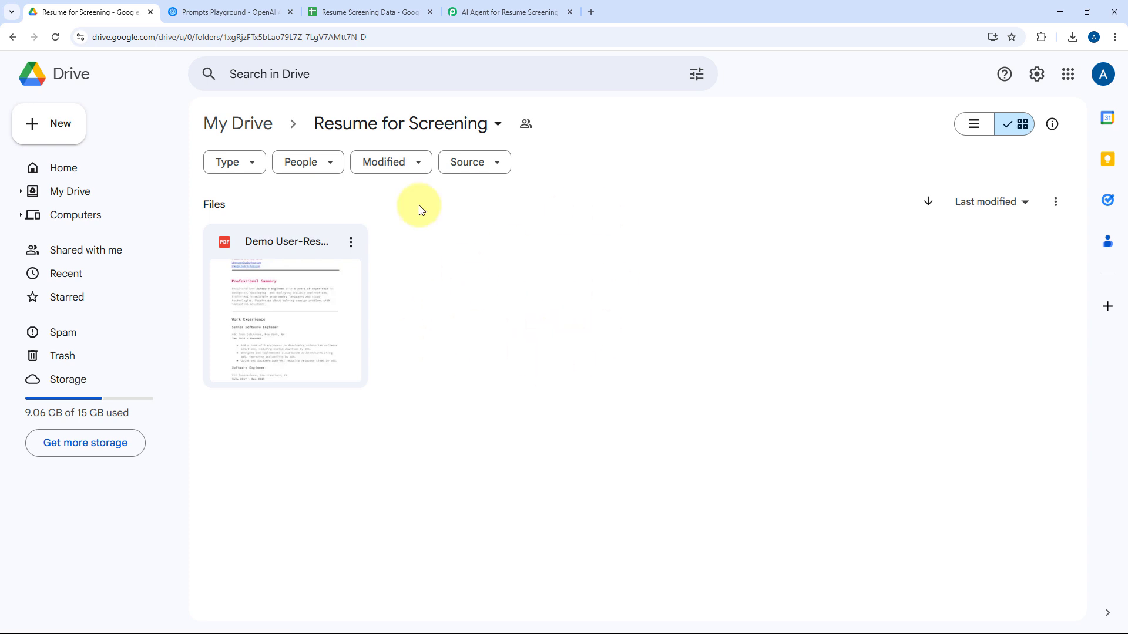
Switch to Pabbly Connect and set the second step's app to OpenAI (ChatGPT, DALL-E, Whisper) with the action event Extract Content from PDF/Image.
left_click(474, 9)
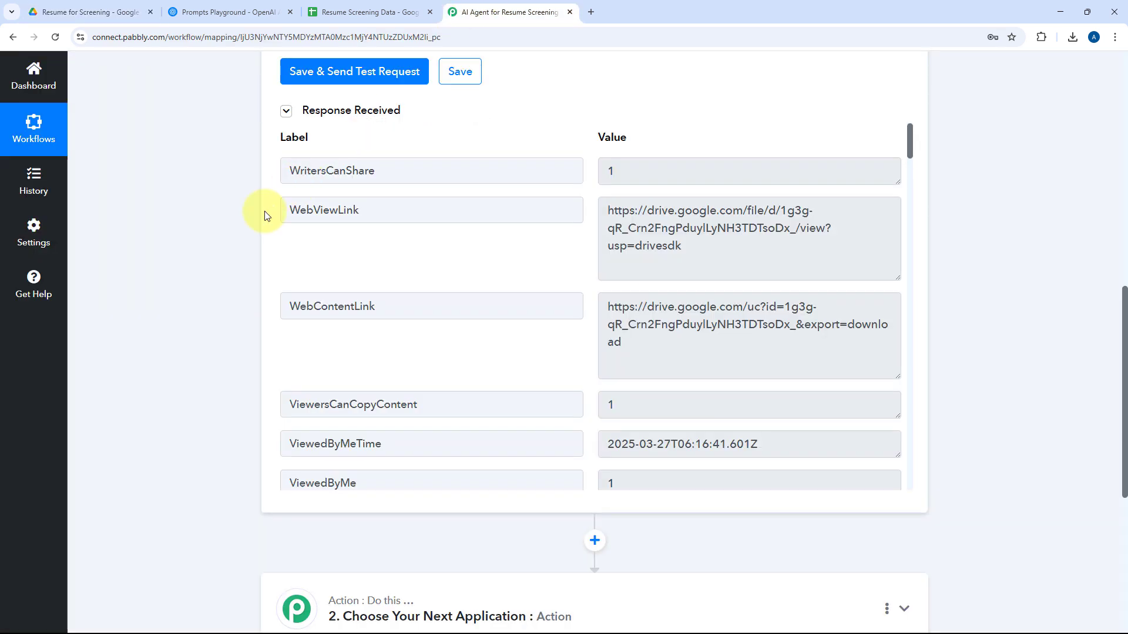
scroll(249, 227, "down", 6)
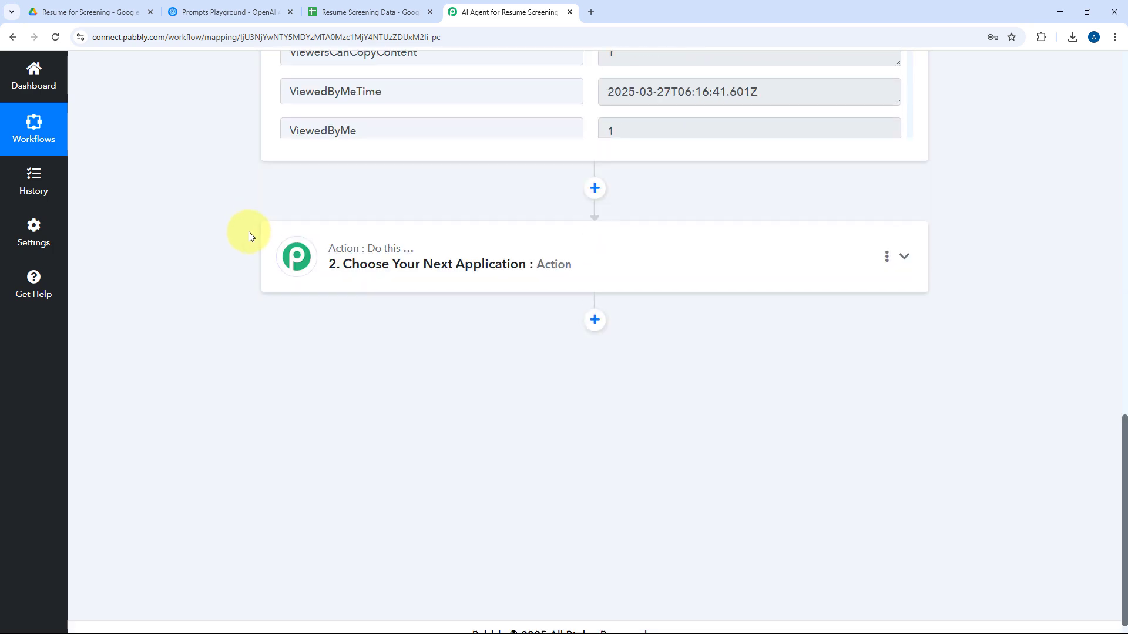
left_click(635, 253)
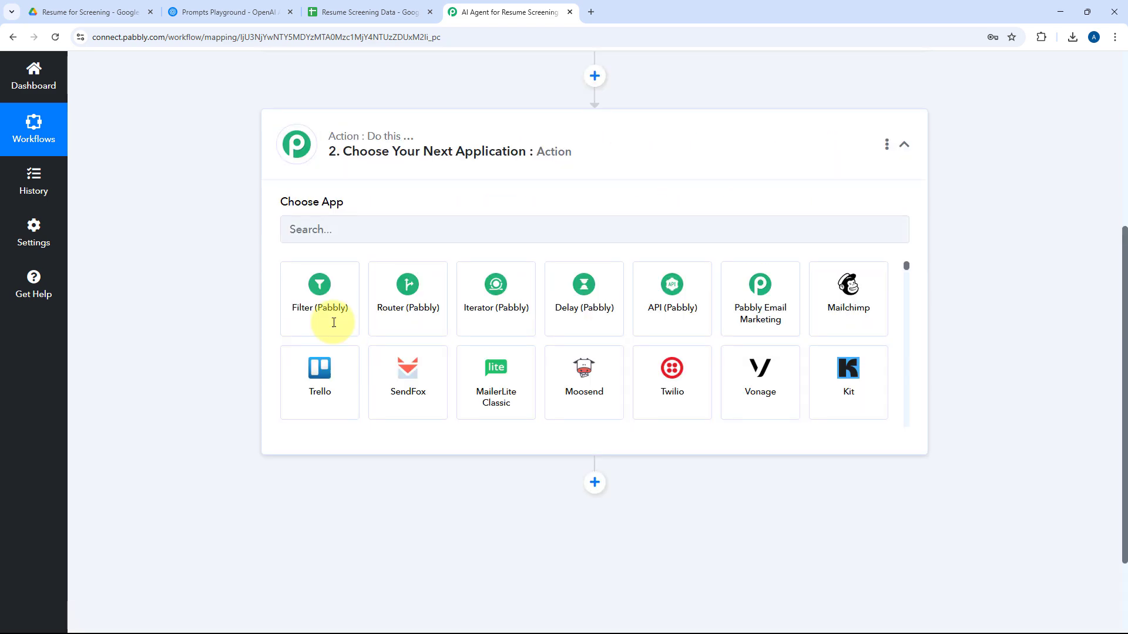
left_click(375, 314)
type("OpenAI")
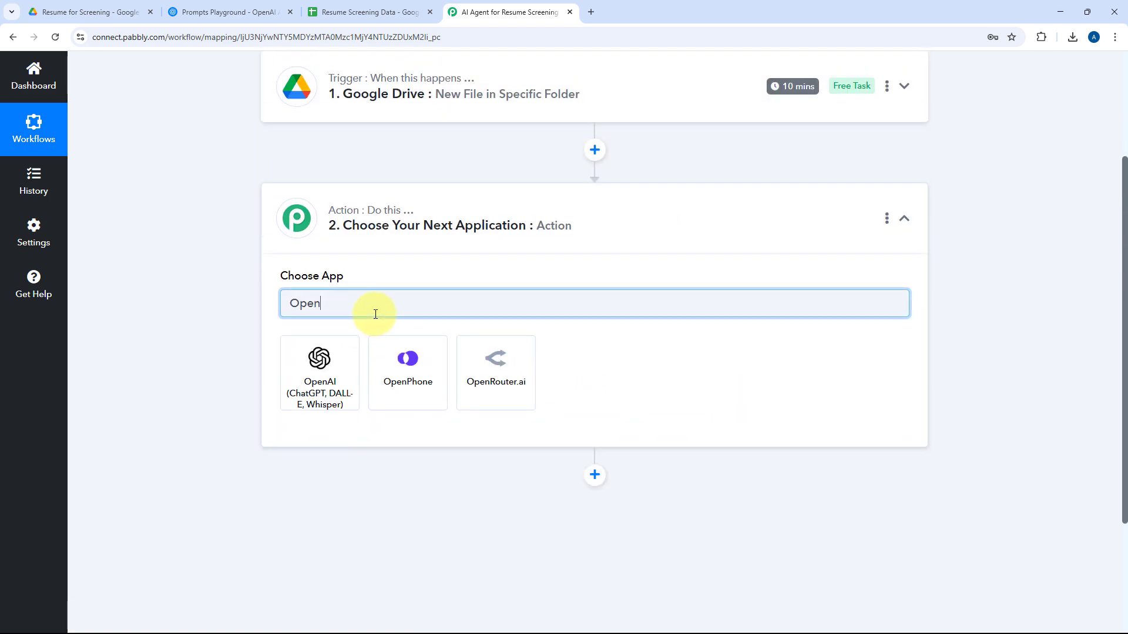
left_click(348, 345)
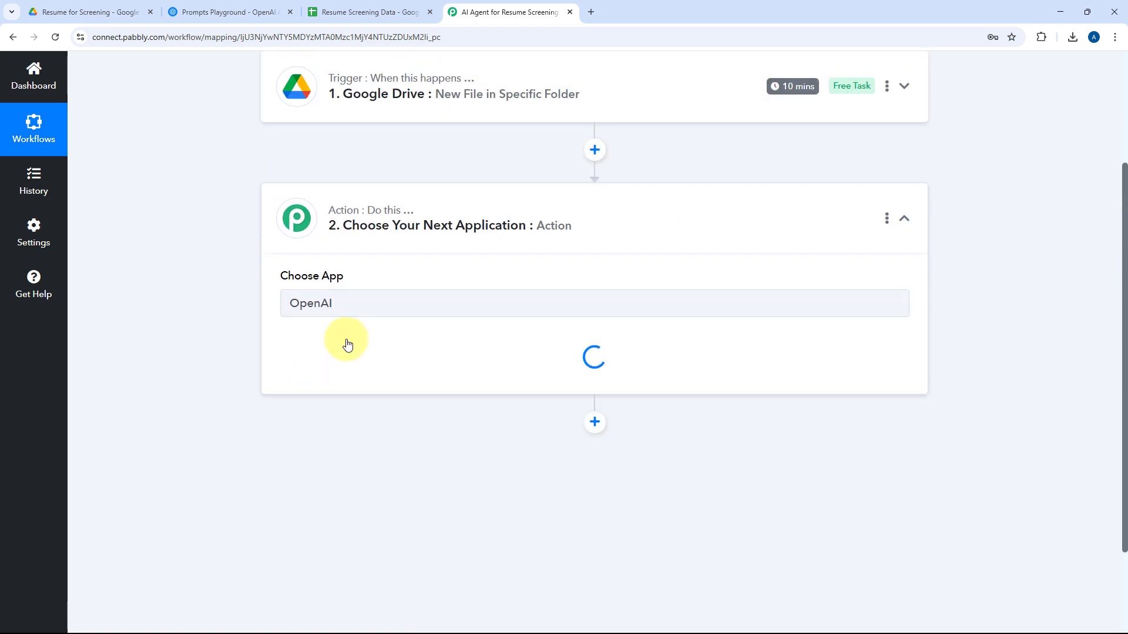
left_click(335, 246)
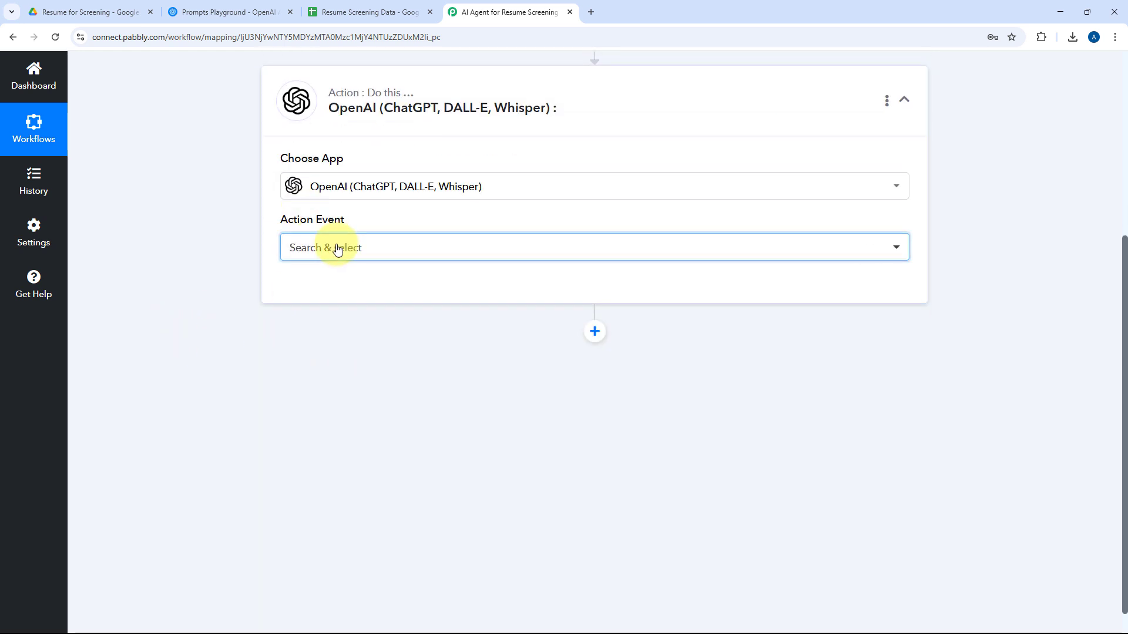
scroll(411, 379, "down", 7)
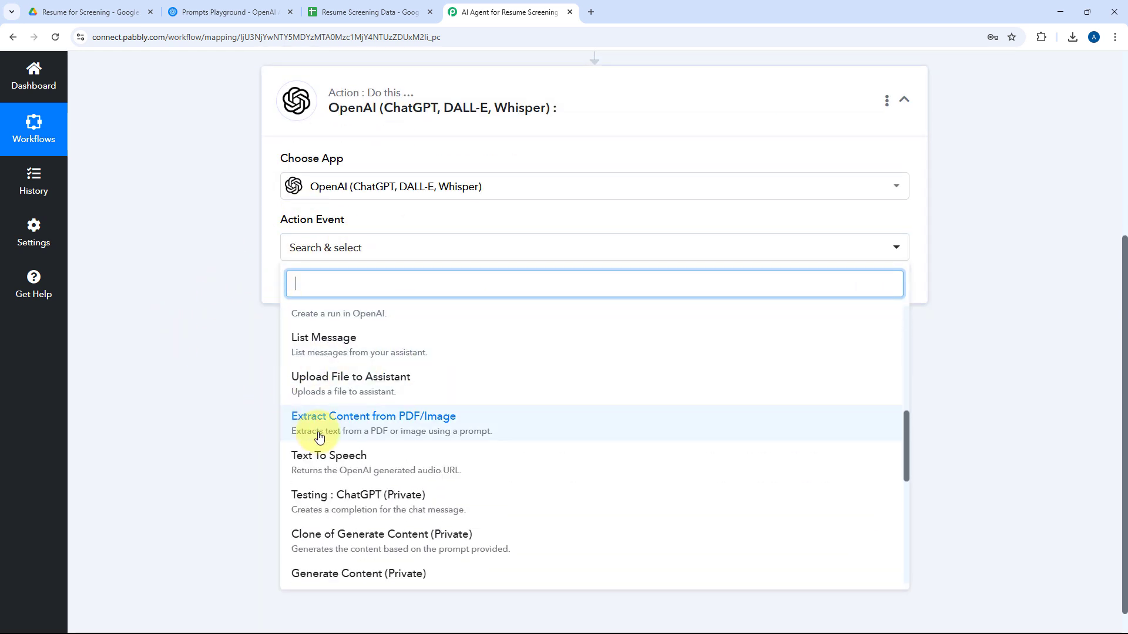
left_click(352, 428)
Start adding a new OpenAI connection for the action, and switch to the OpenAI platform's API keys page.
left_click(319, 295)
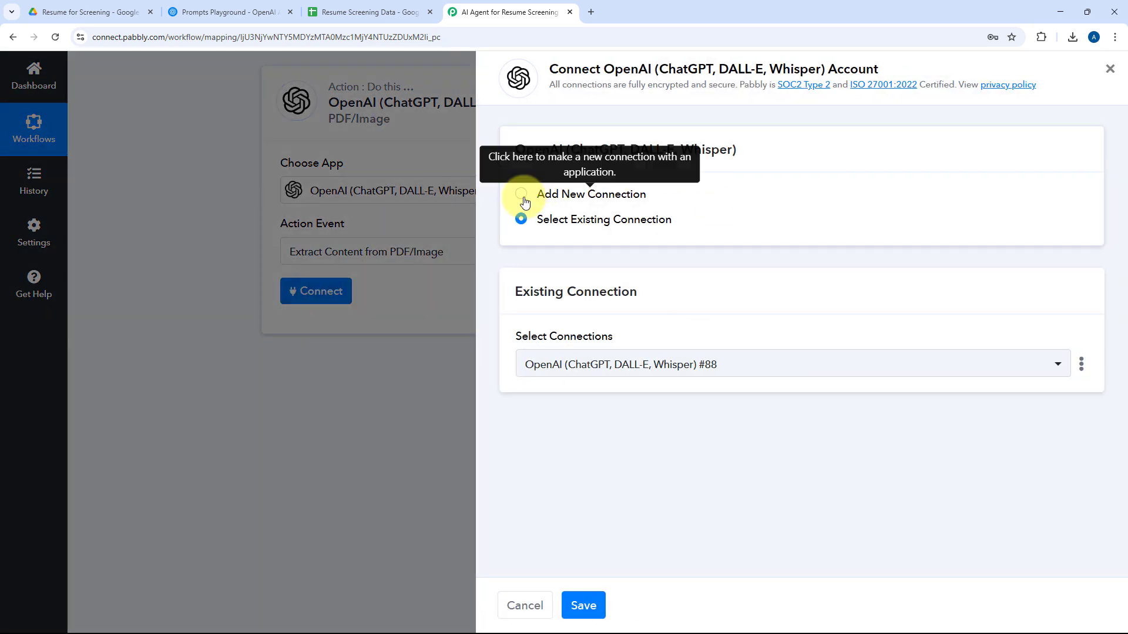
left_click(523, 197)
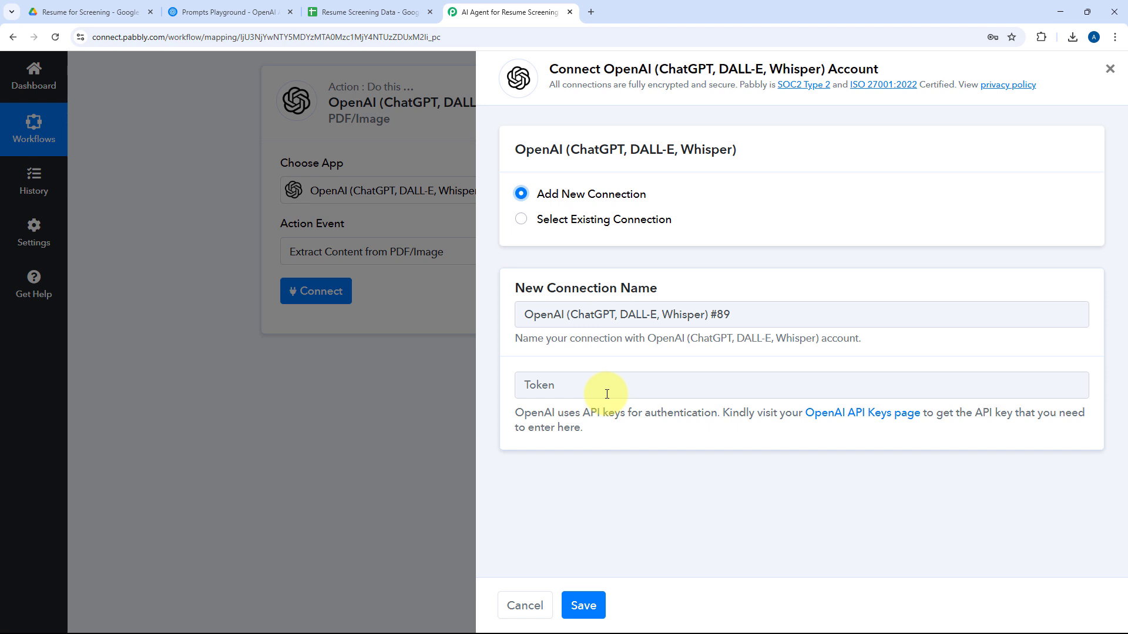
left_click(229, 12)
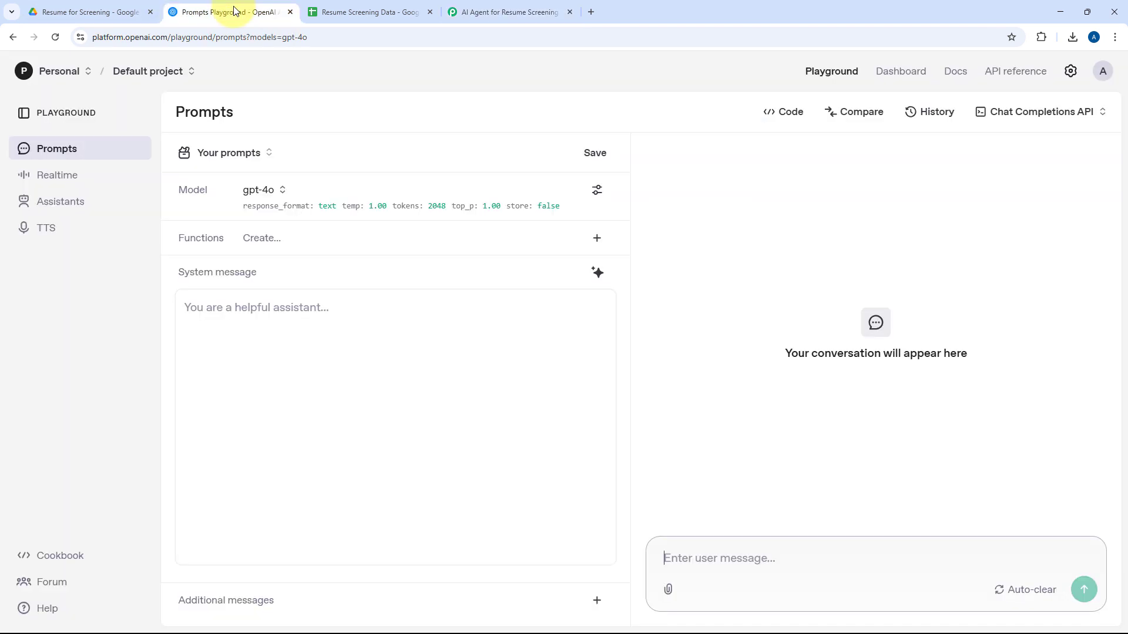
left_click(892, 73)
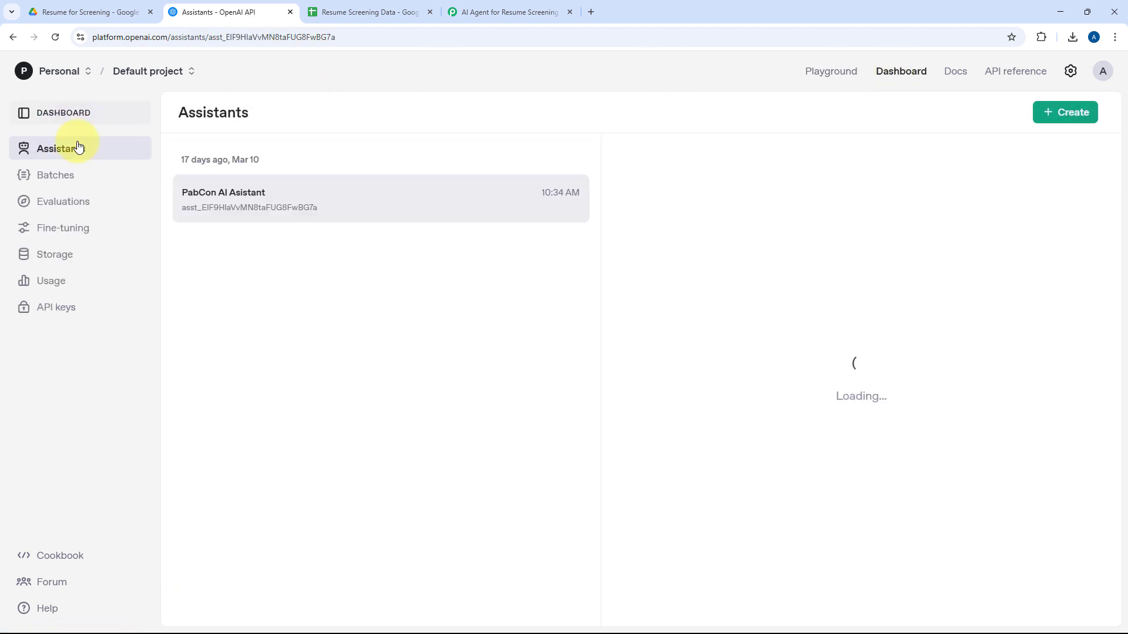
left_click(67, 316)
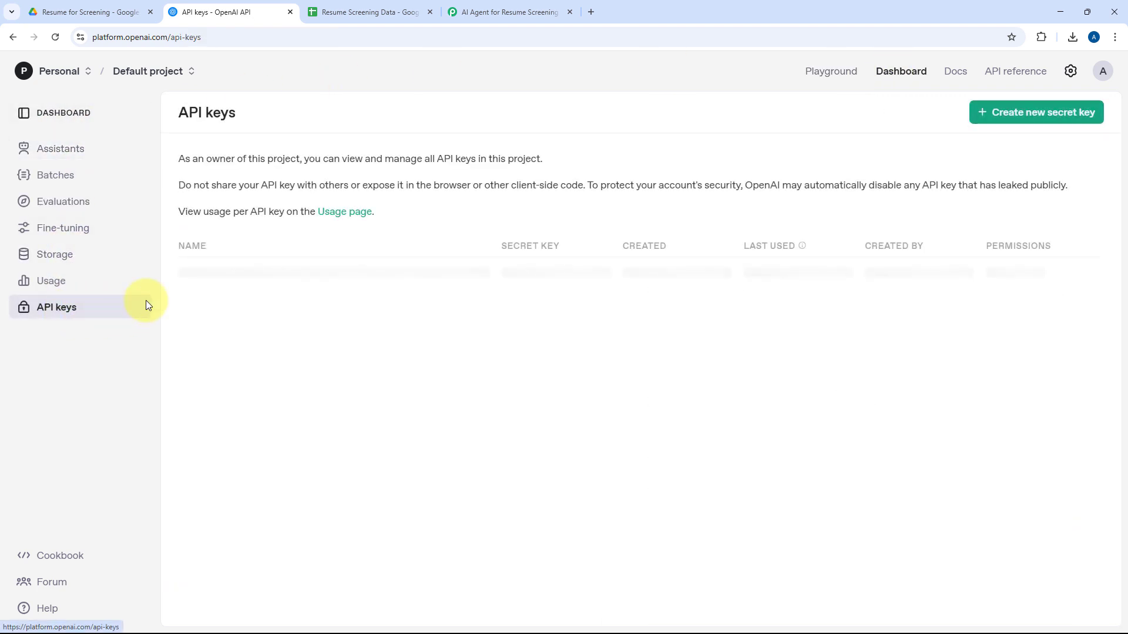
Create a new secret key named "AI Agent for Resume Screening" in the default project with all permissions, and copy it.
left_click(1051, 111)
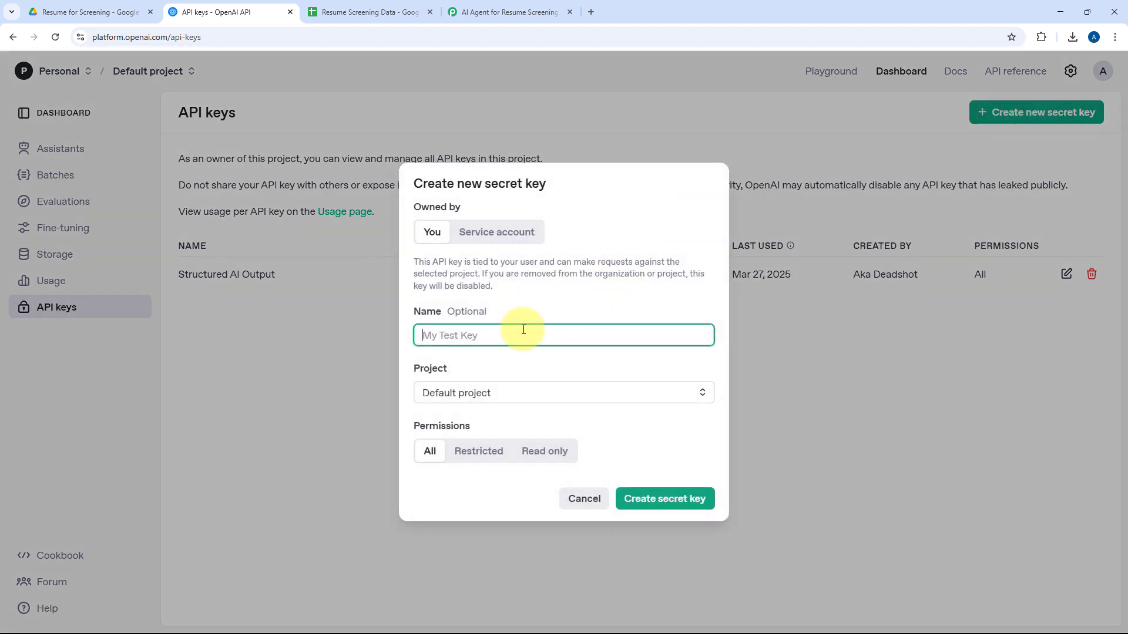
type("AI Agent for resume Screening")
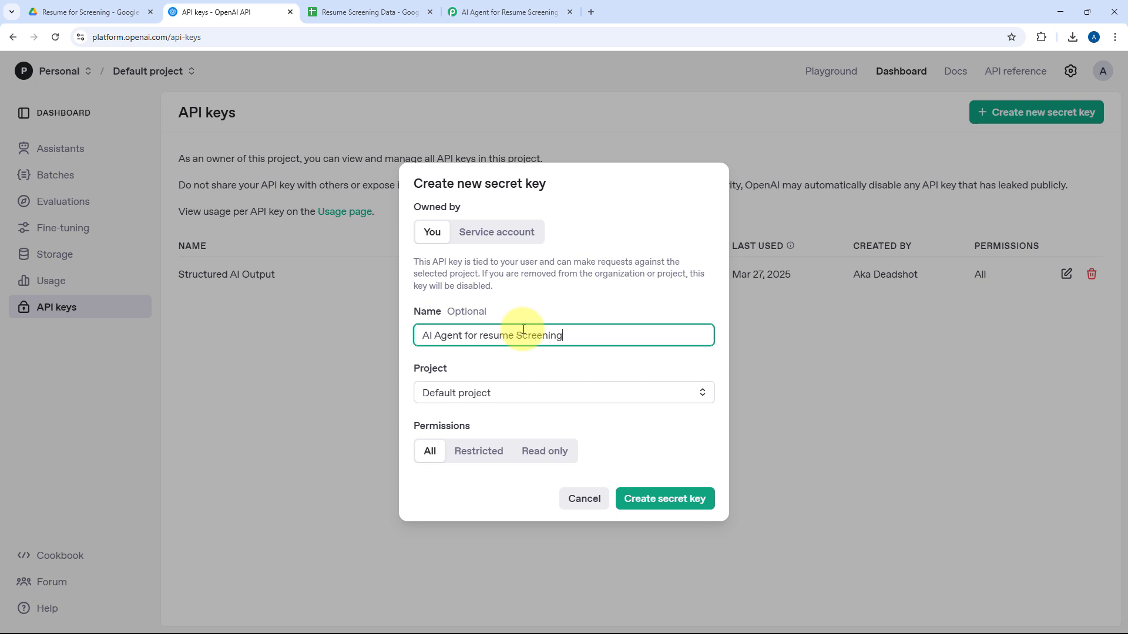
double_click(496, 335)
type("Resume")
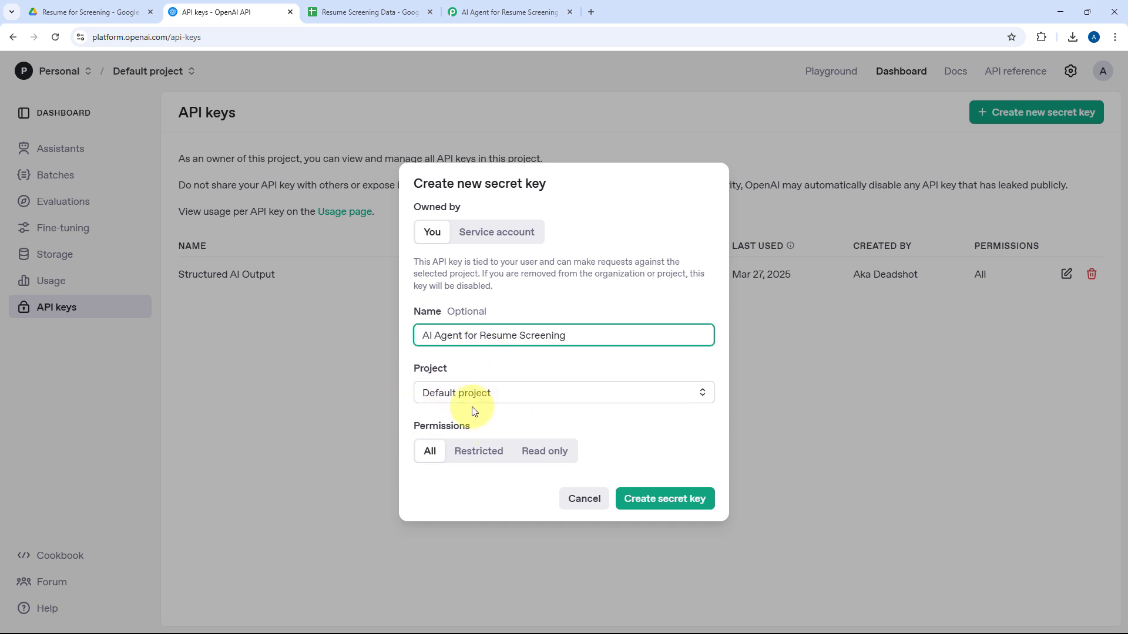
left_click(667, 500)
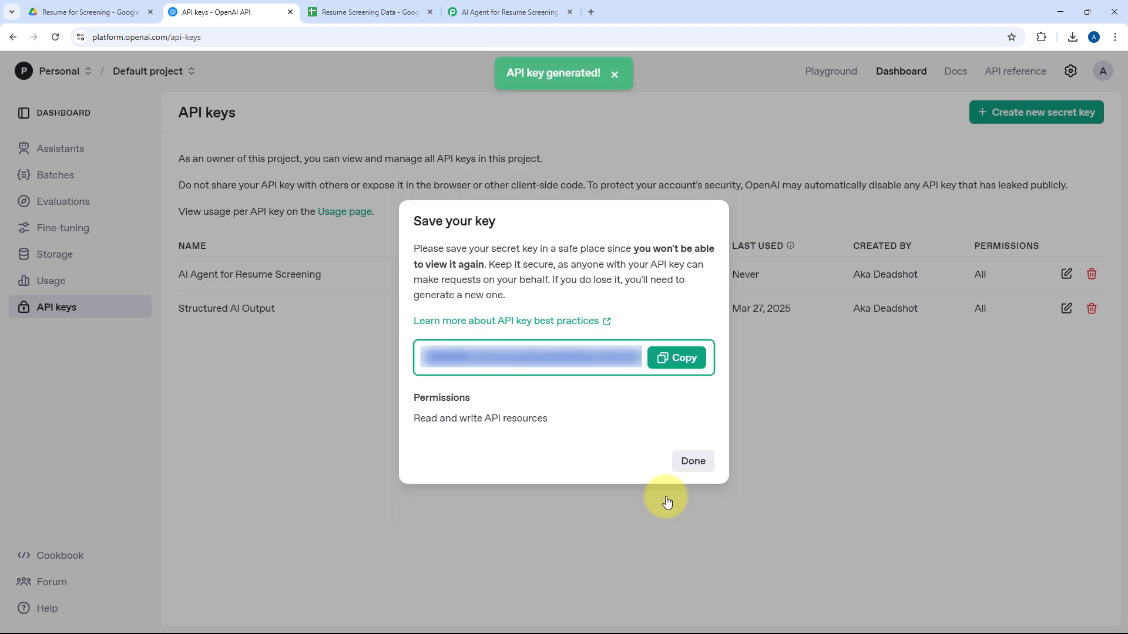
left_click(673, 358)
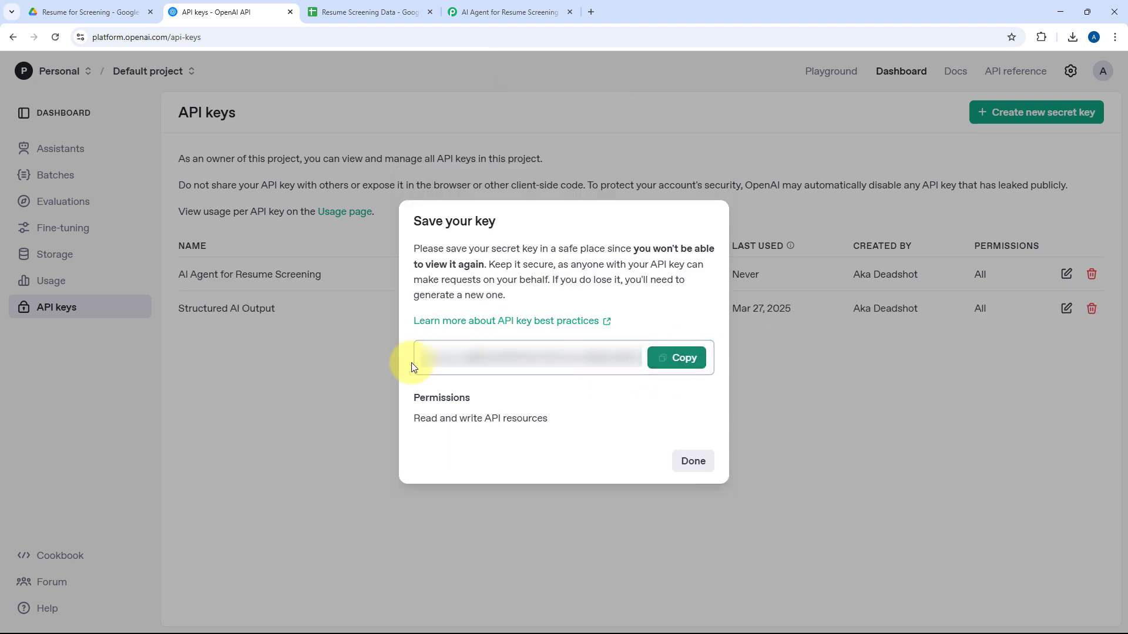
Return to Pabbly Connect, paste the API key as the new OpenAI connection's token, and save the connection.
left_click(508, 11)
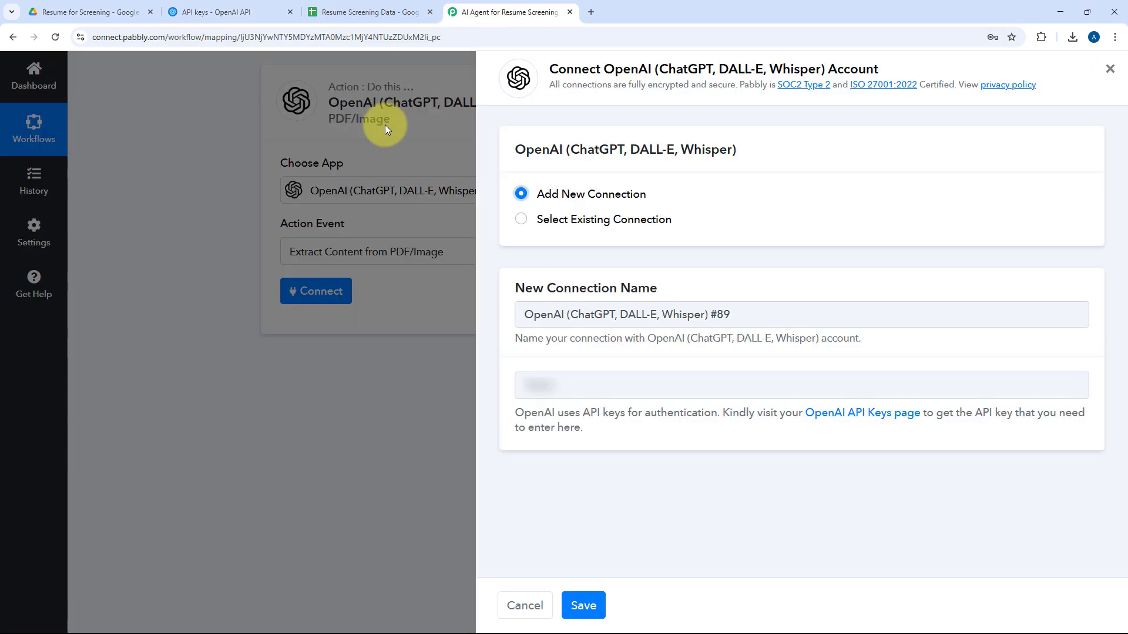
left_click(541, 385)
right_click(549, 386)
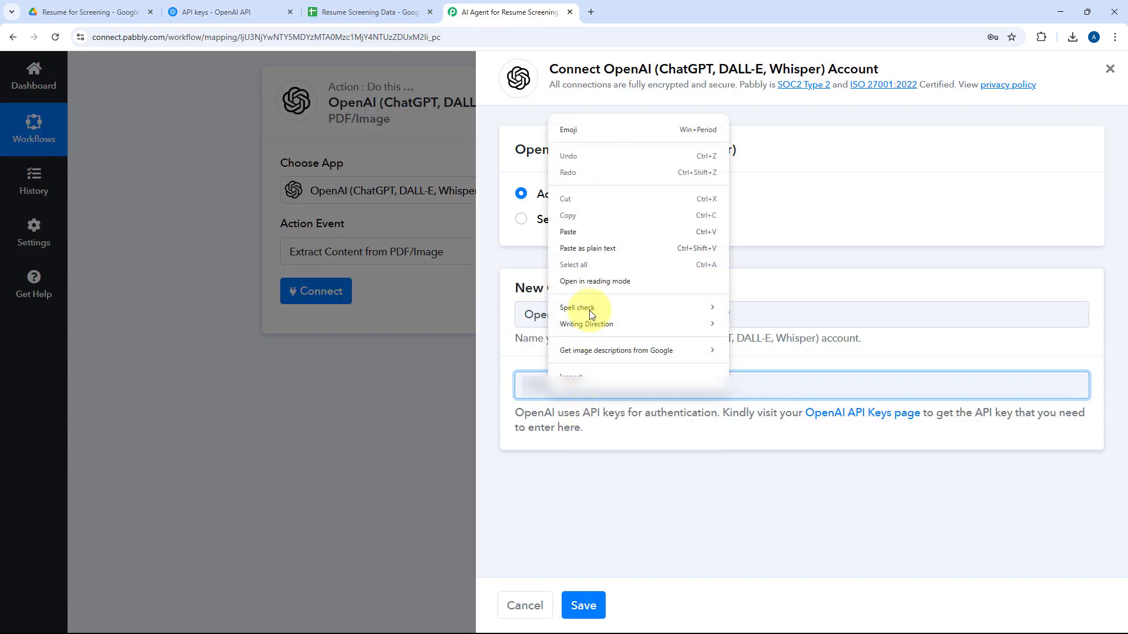
left_click(587, 231)
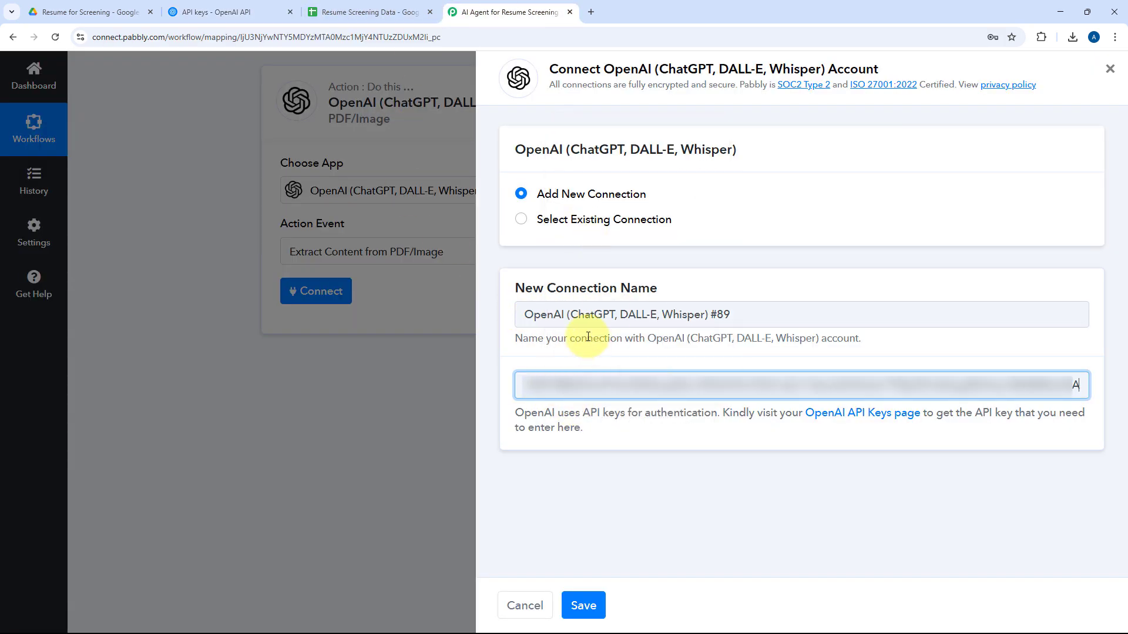
left_click(585, 605)
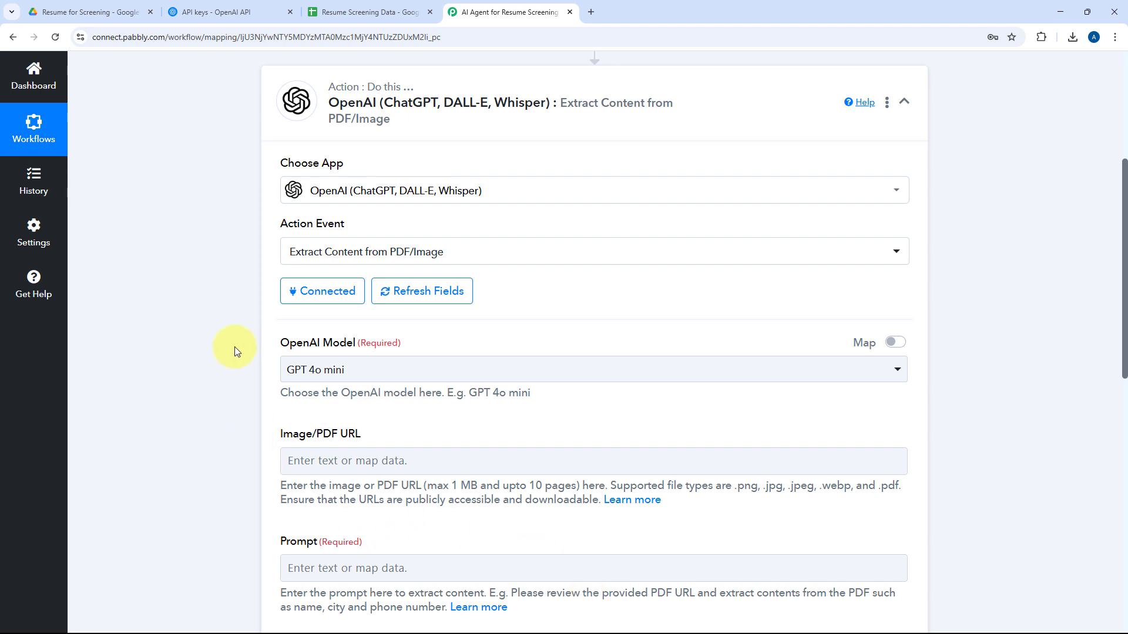
Select GPT 4o mini as the OpenAI model for the content extraction action.
scroll(234, 347, "down", 3)
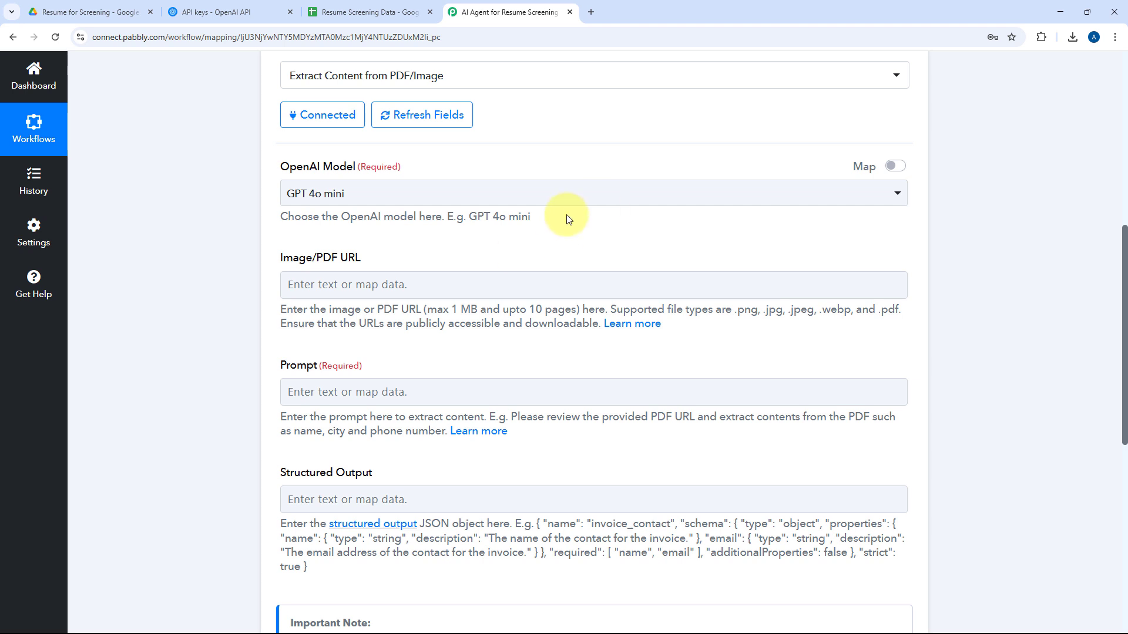
left_click(462, 191)
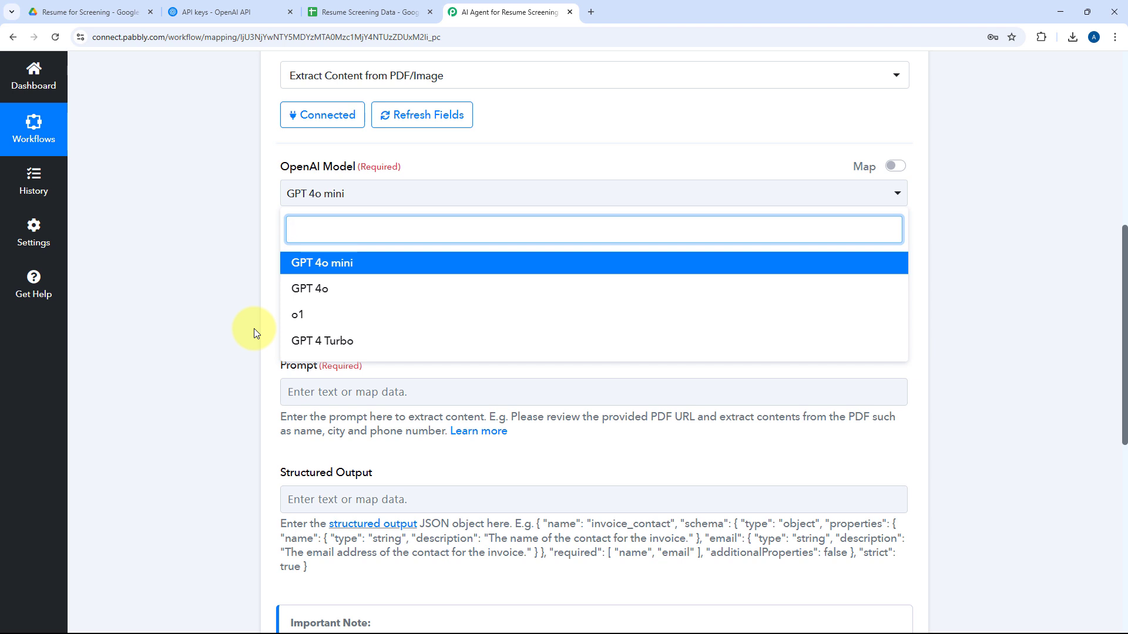
left_click(310, 267)
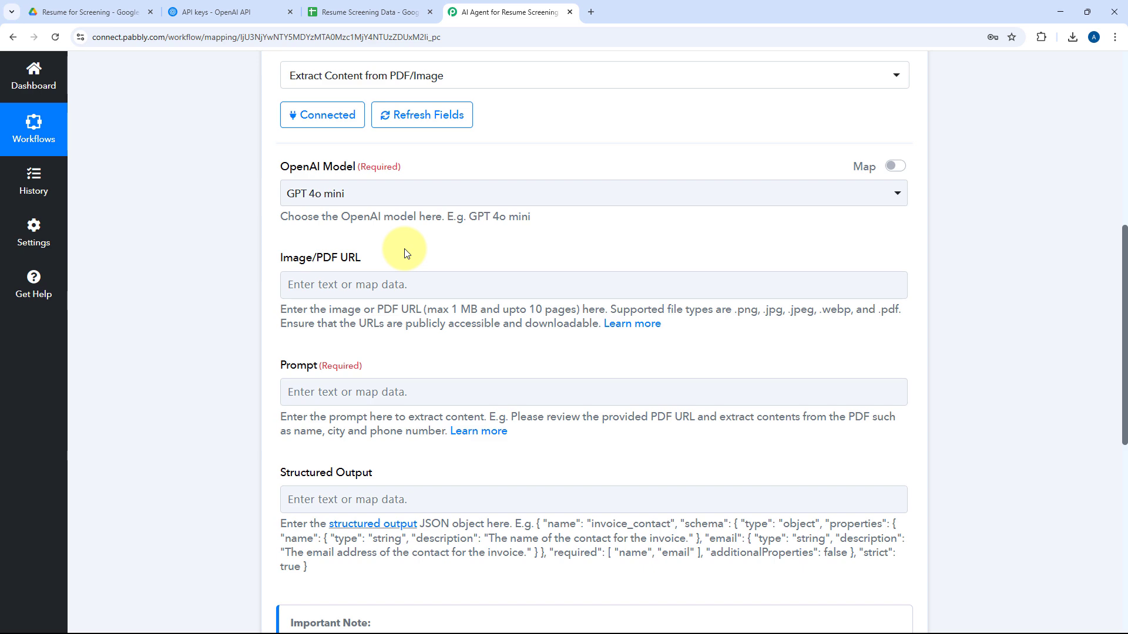
scroll(548, 279, "up", 2)
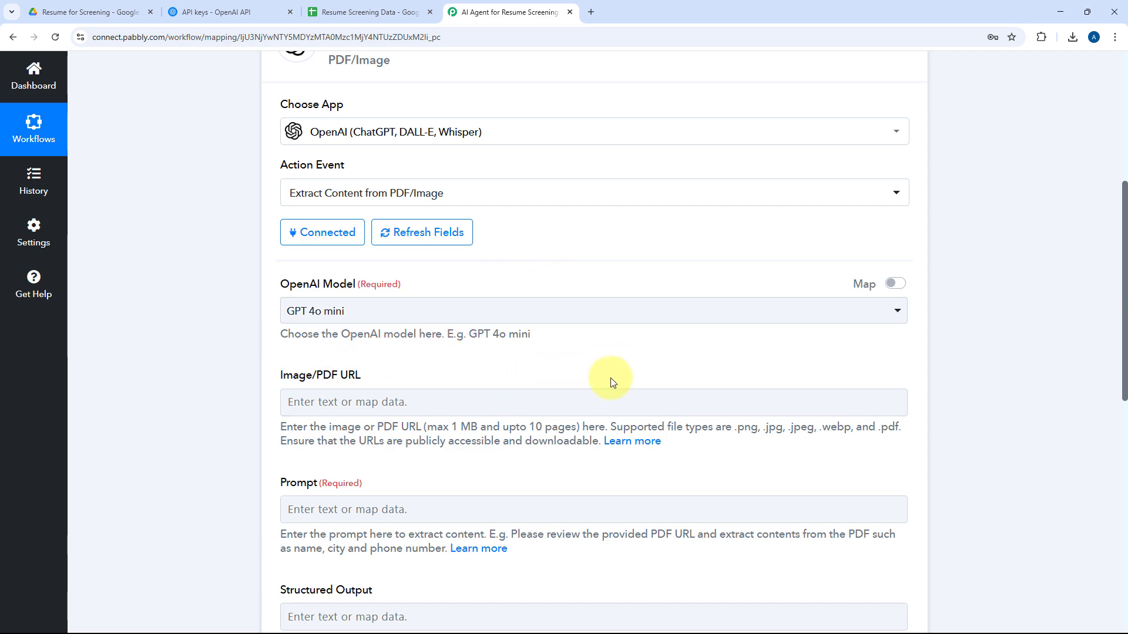
Review the Google Drive trigger's received response for the WebContentLink of the resume file, checking the Resume for Screening folder in Drive.
scroll(636, 382, "up", 5)
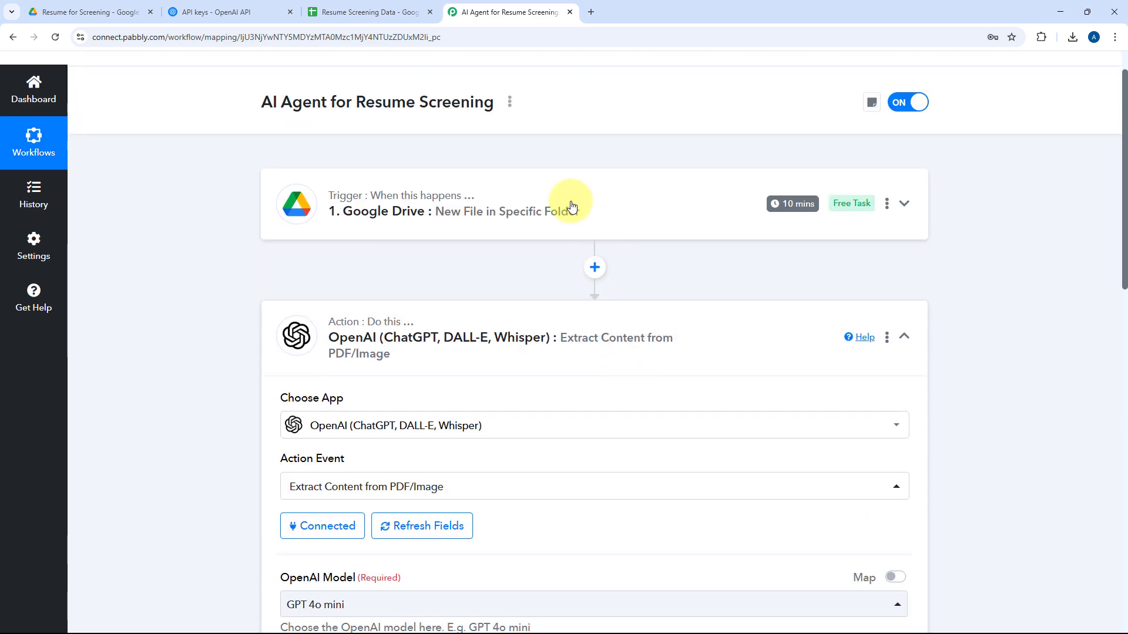
left_click(519, 208)
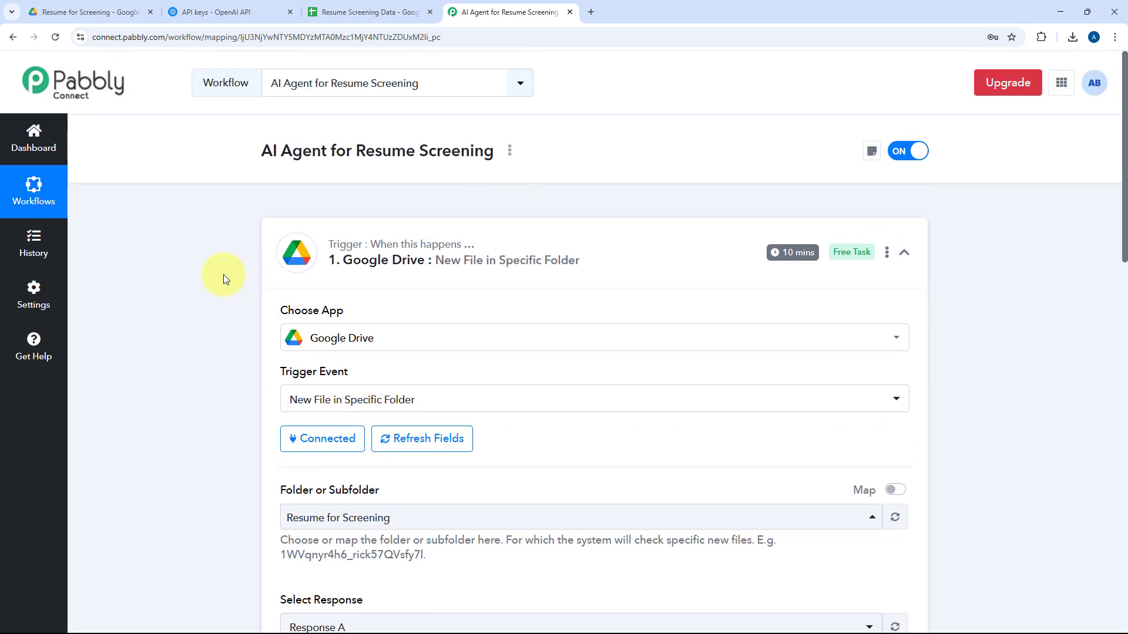
scroll(209, 276, "down", 5)
scroll(206, 264, "down", 5)
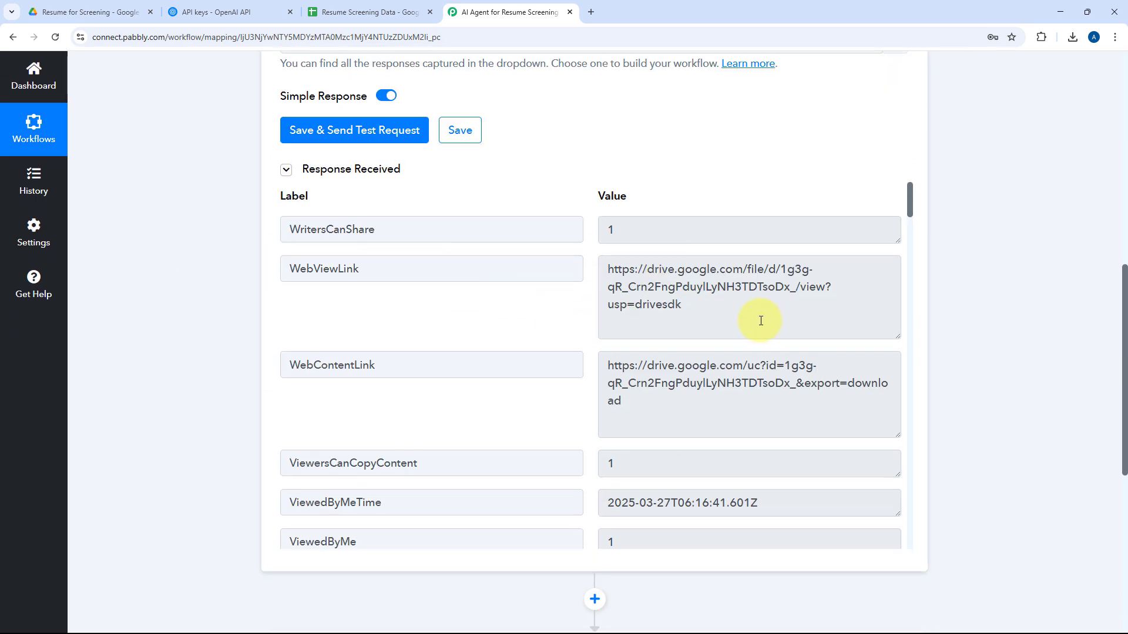
left_click_drag(654, 411, 596, 368)
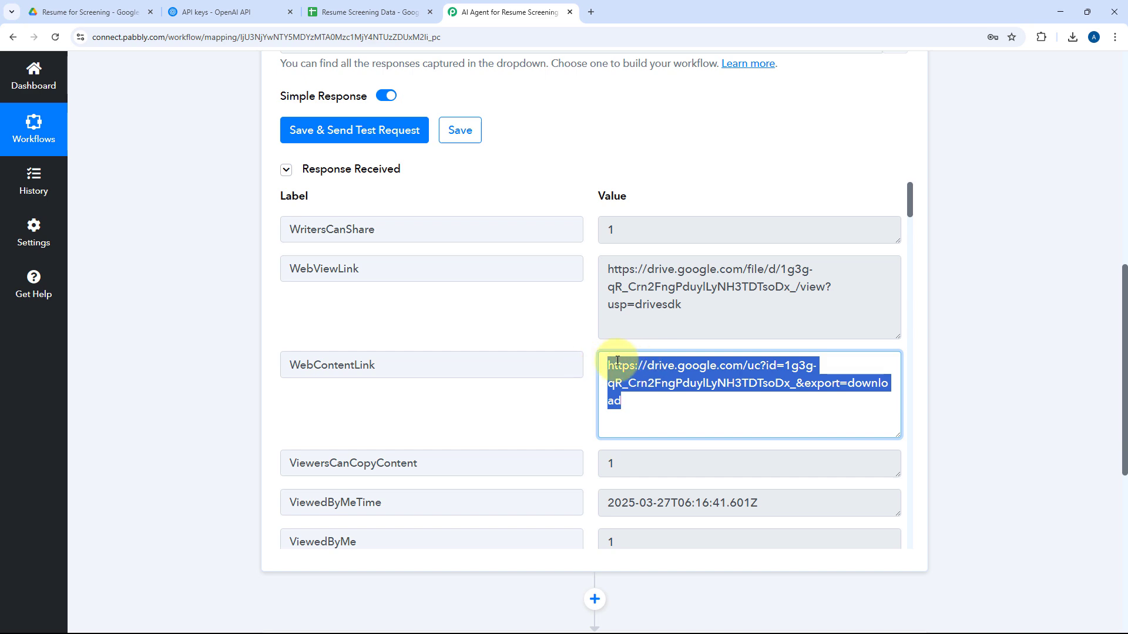
left_click(88, 12)
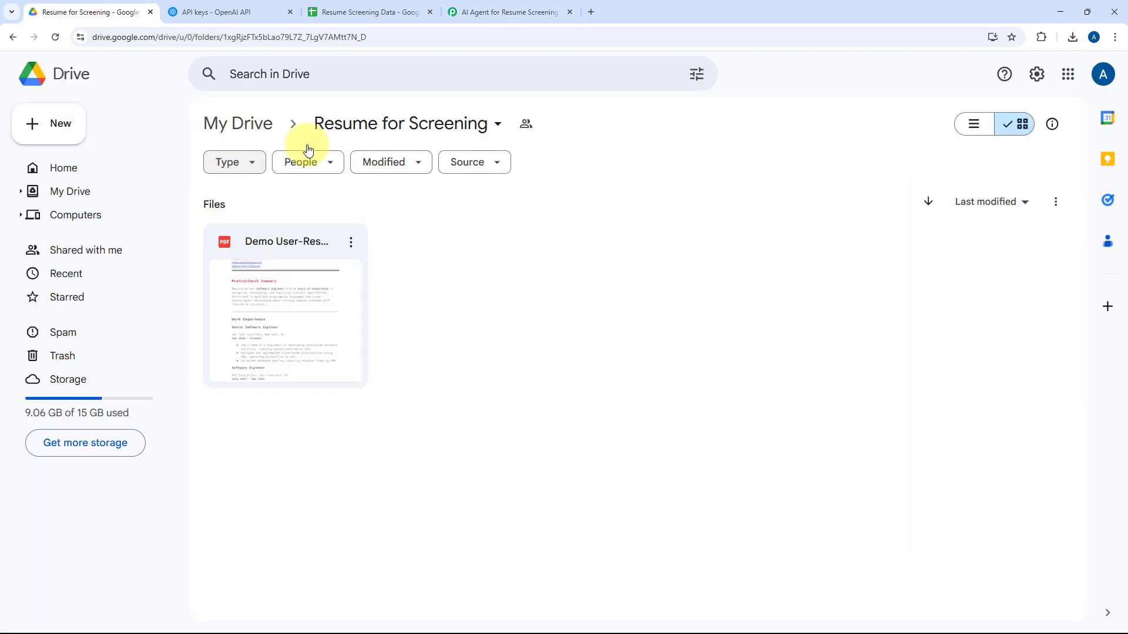
left_click(505, 12)
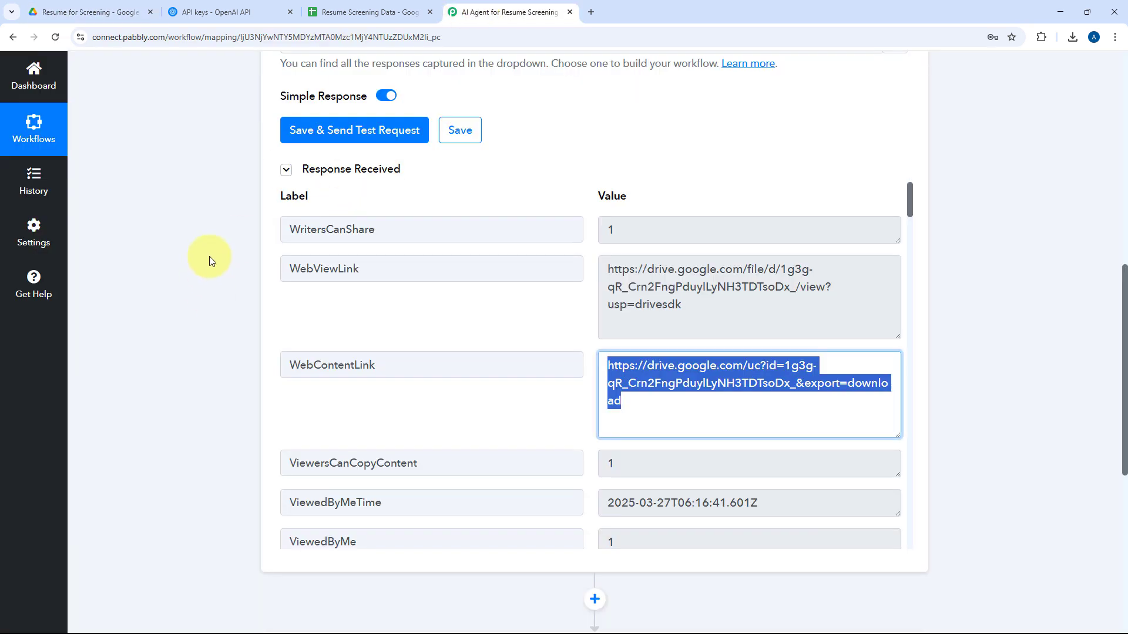
scroll(519, 126, "down", 3)
left_click(555, 153)
scroll(659, 134, "down", 2)
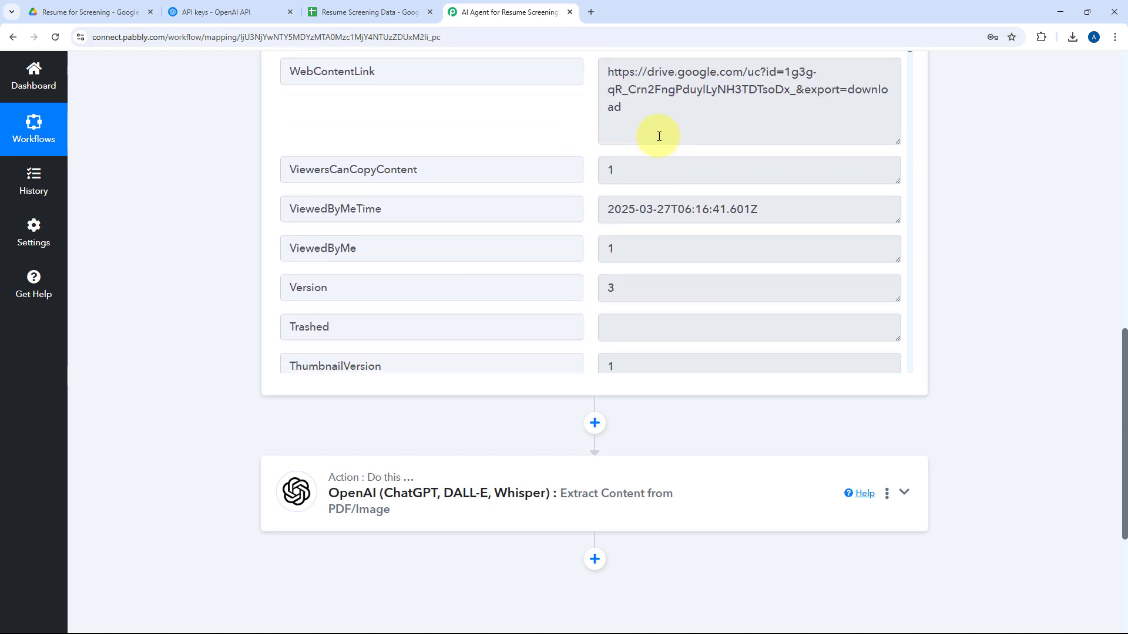
scroll(629, 177, "up", 1)
left_click_drag(630, 177, 588, 131)
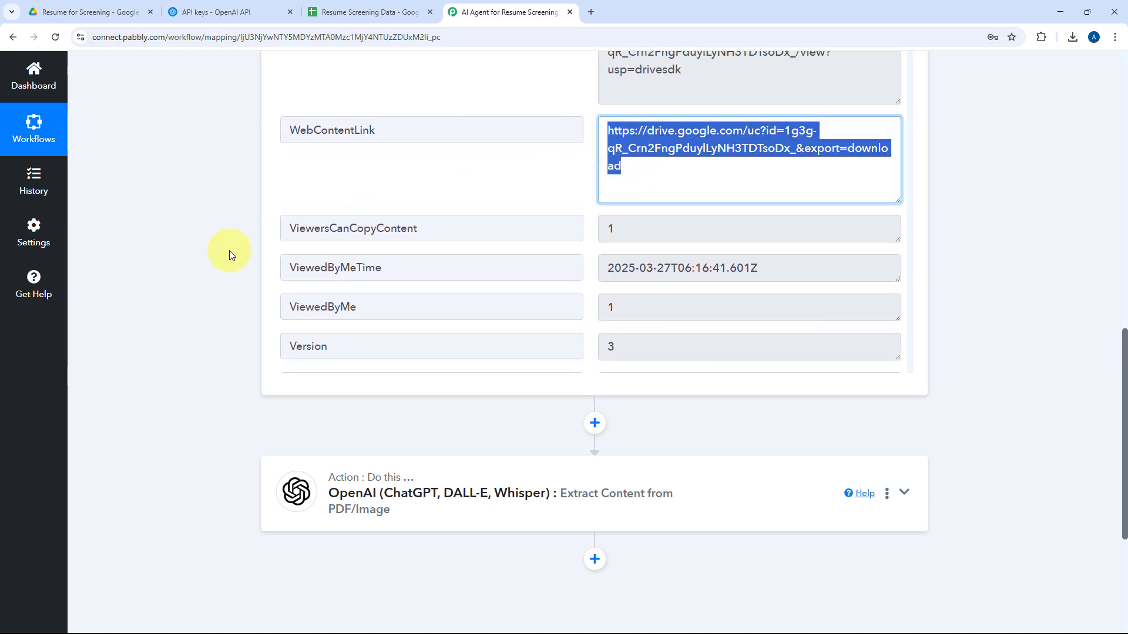
Reopen the OpenAI content extraction action and map the Google Drive trigger's WebContentLink into the Image/PDF URL field.
scroll(228, 251, "down", 3)
left_click(509, 314)
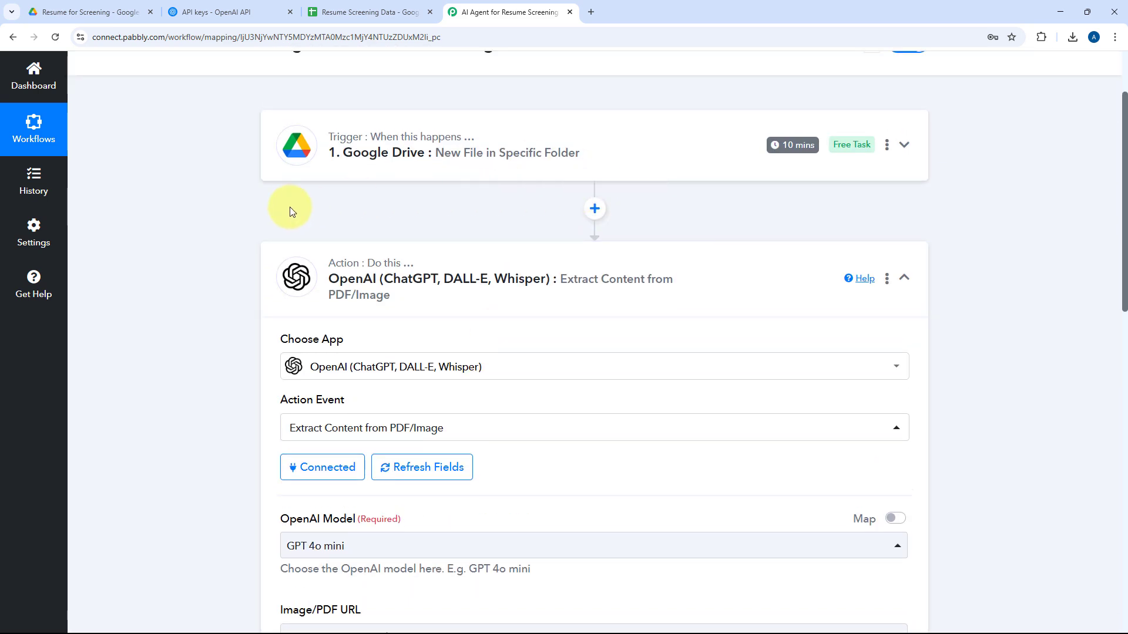
scroll(238, 287, "down", 1)
scroll(237, 283, "down", 5)
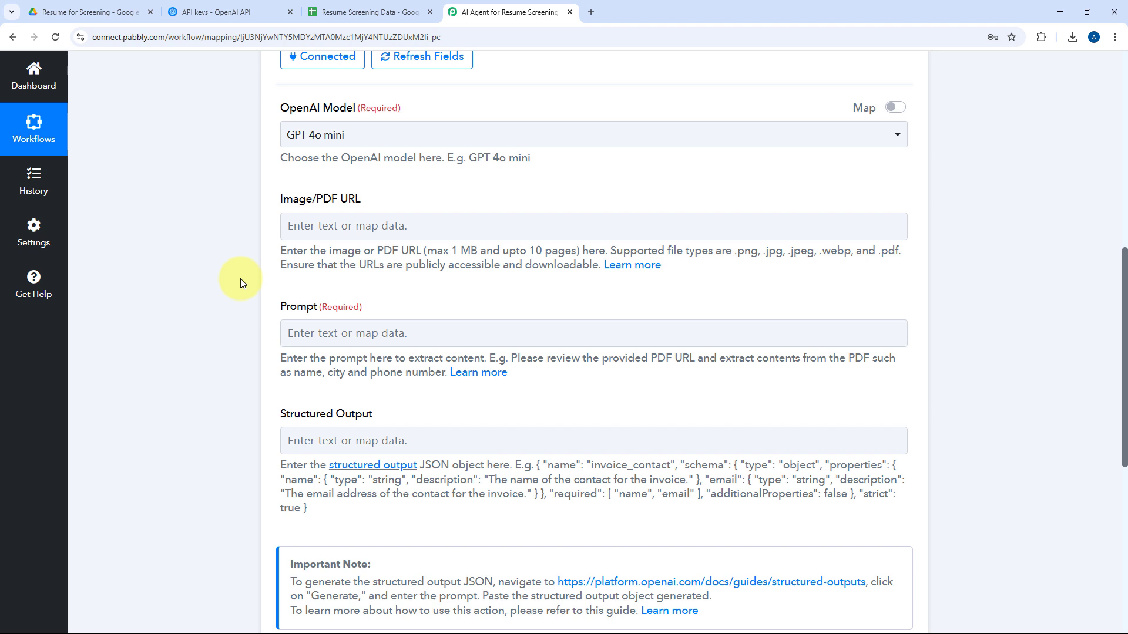
left_click(368, 226)
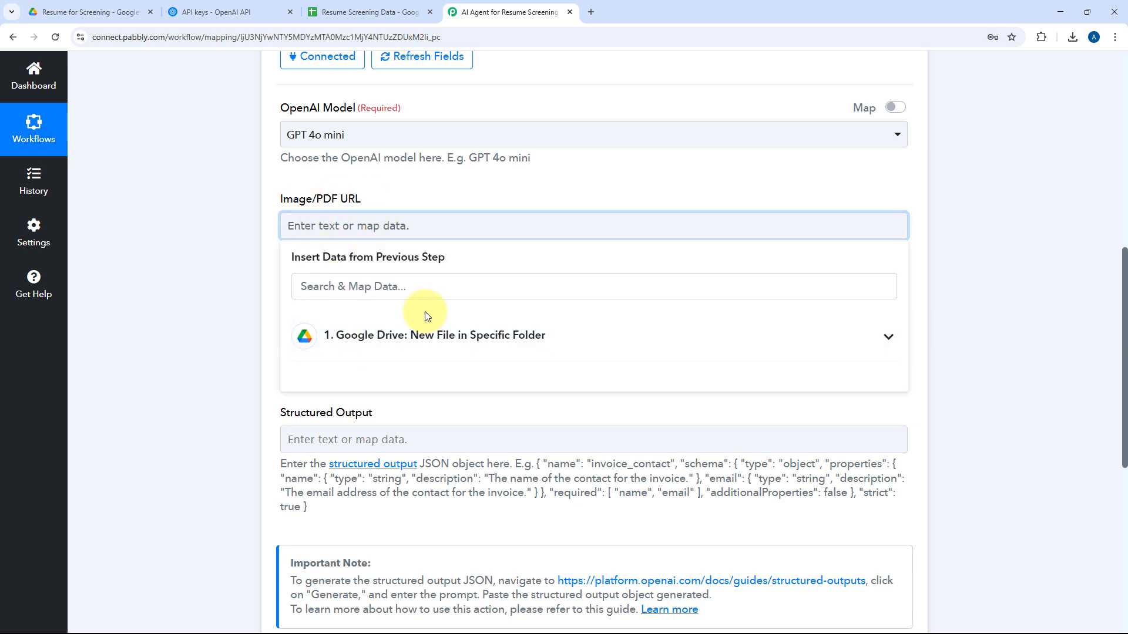
left_click(428, 338)
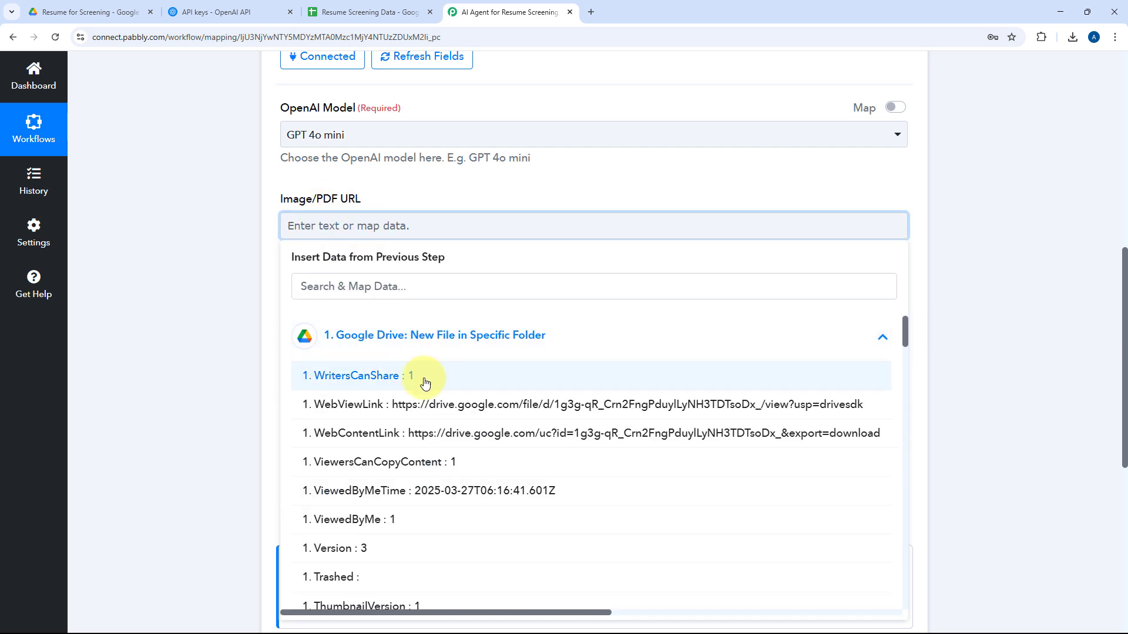
left_click(411, 444)
left_click(649, 198)
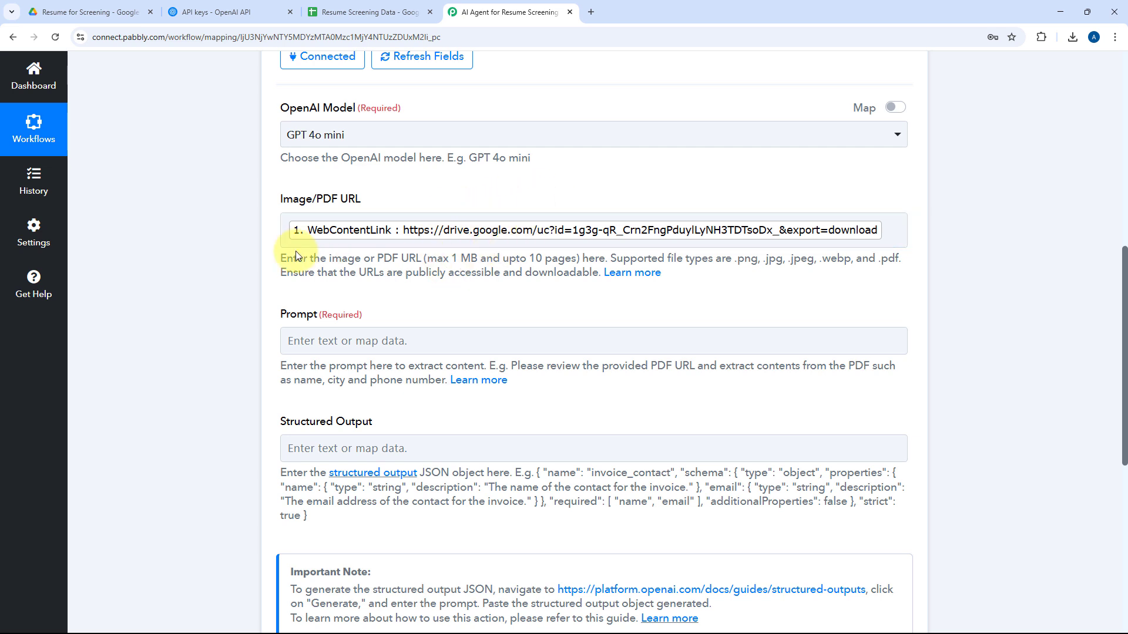
Paste a prompt to extract candidate details, compare them with the Senior Developer job description, and include the match percentage, and look through its text.
scroll(258, 303, "down", 2)
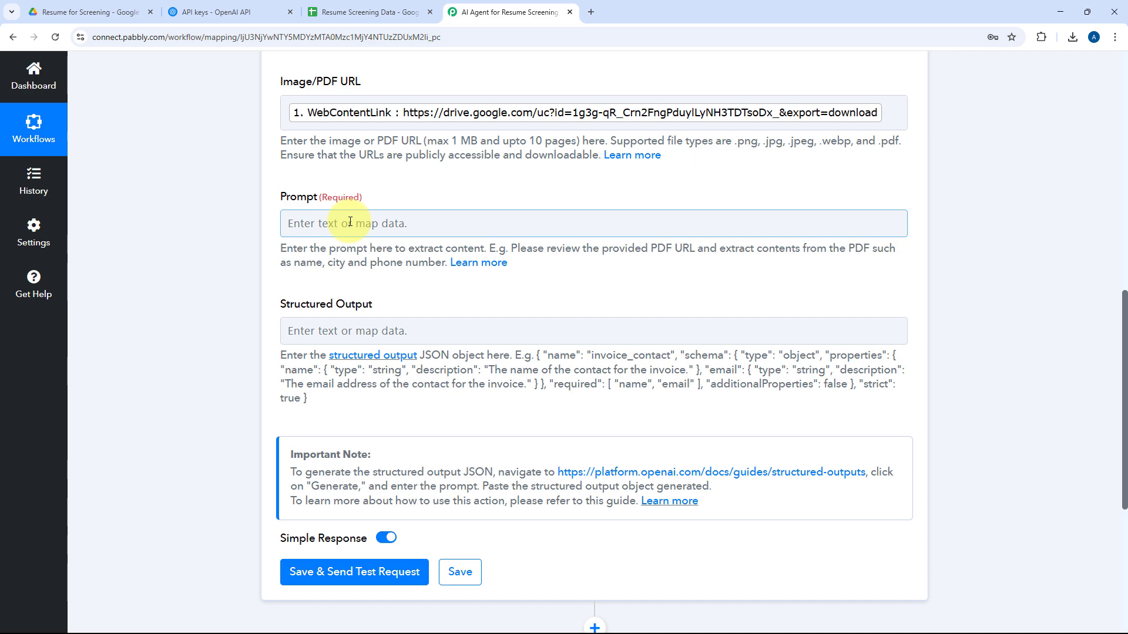
key("ctrl+v")
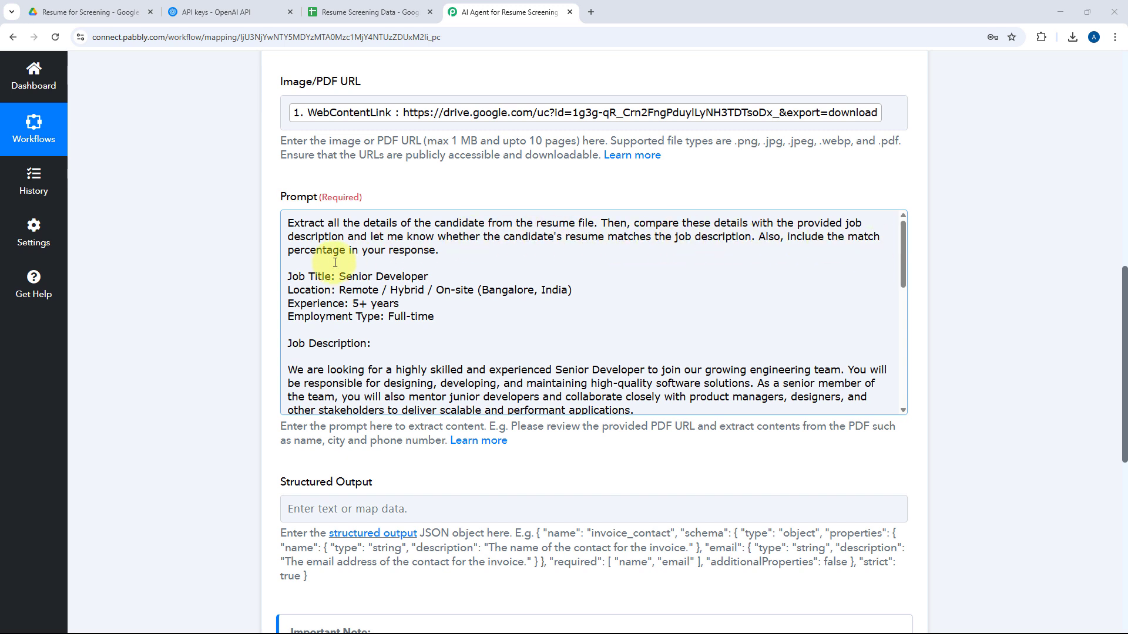
left_click(288, 278)
left_click_drag(330, 297, 496, 326)
left_click(497, 327)
scroll(497, 327, "down", 3)
scroll(511, 265, "up", 3)
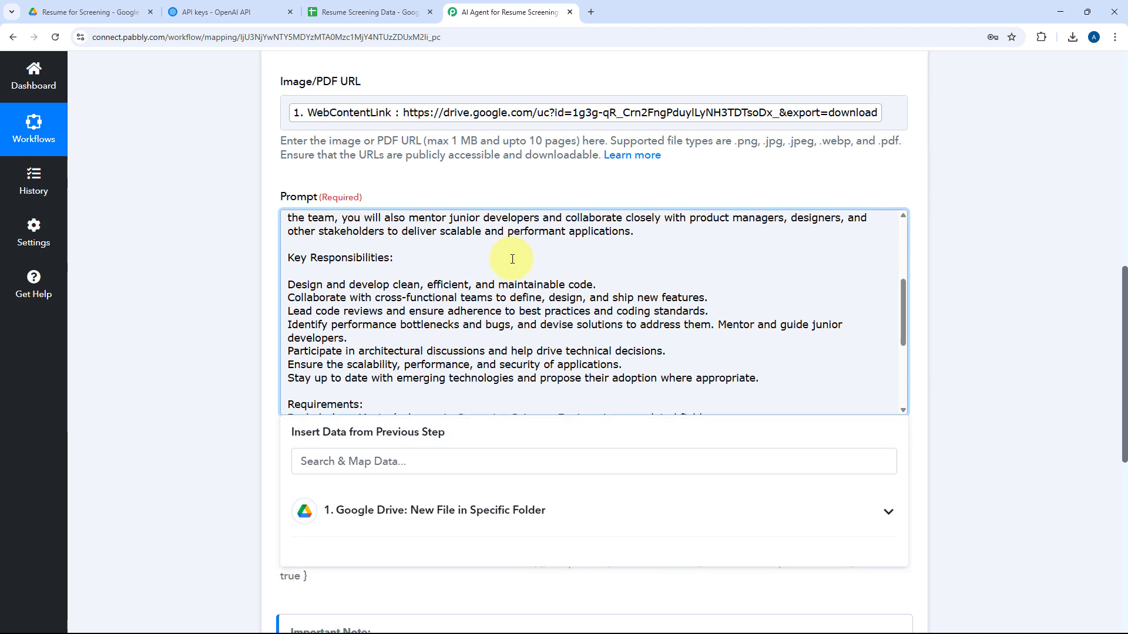
left_click(527, 187)
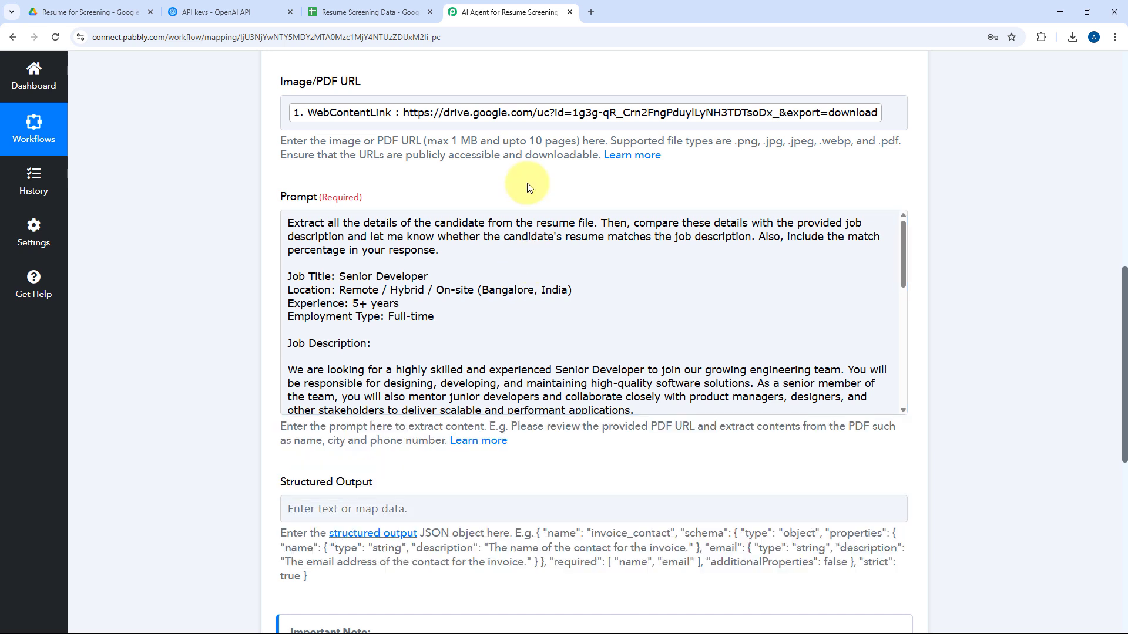
Examine the Structured Output field, view its linked YouTube video on transforming resumes into structured data, and close the video.
scroll(505, 185, "down", 2)
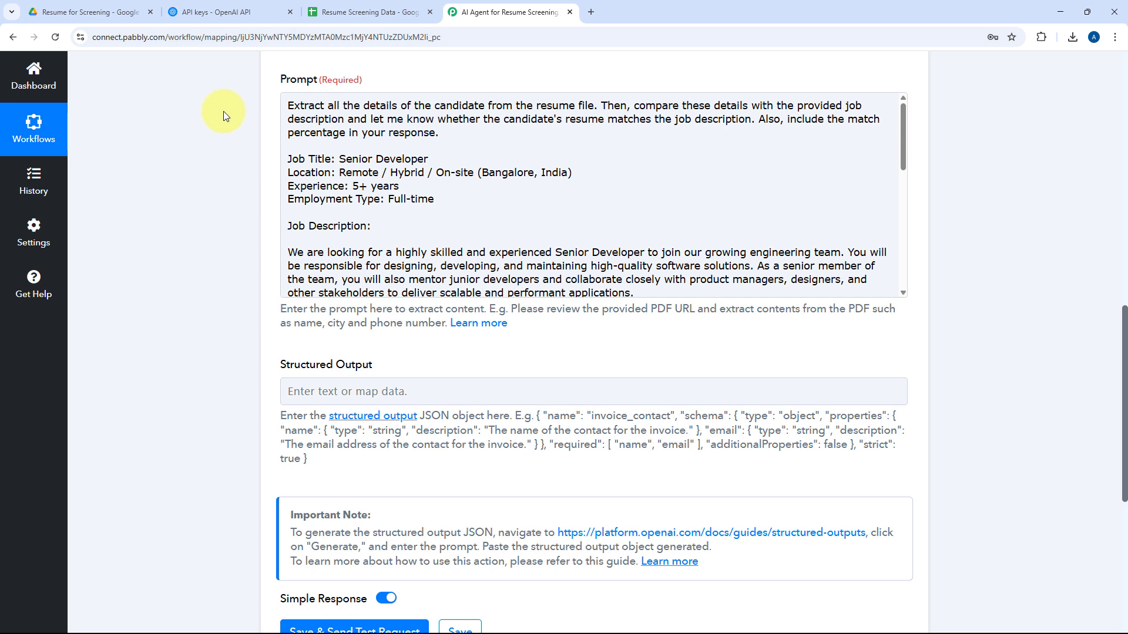
scroll(225, 145, "down", 2)
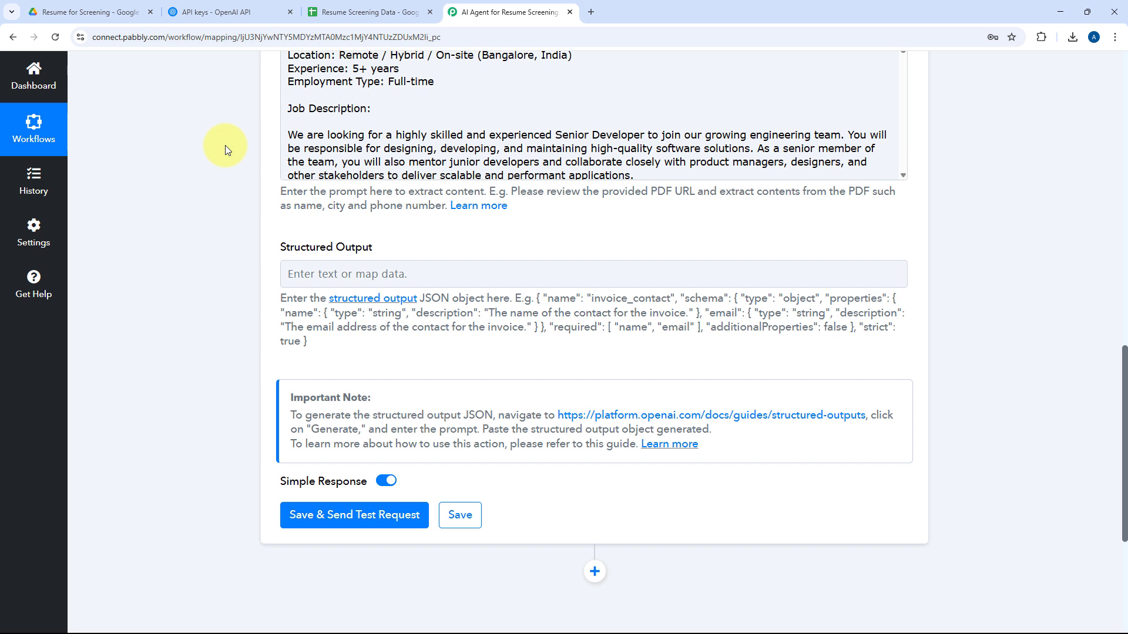
left_click(466, 274)
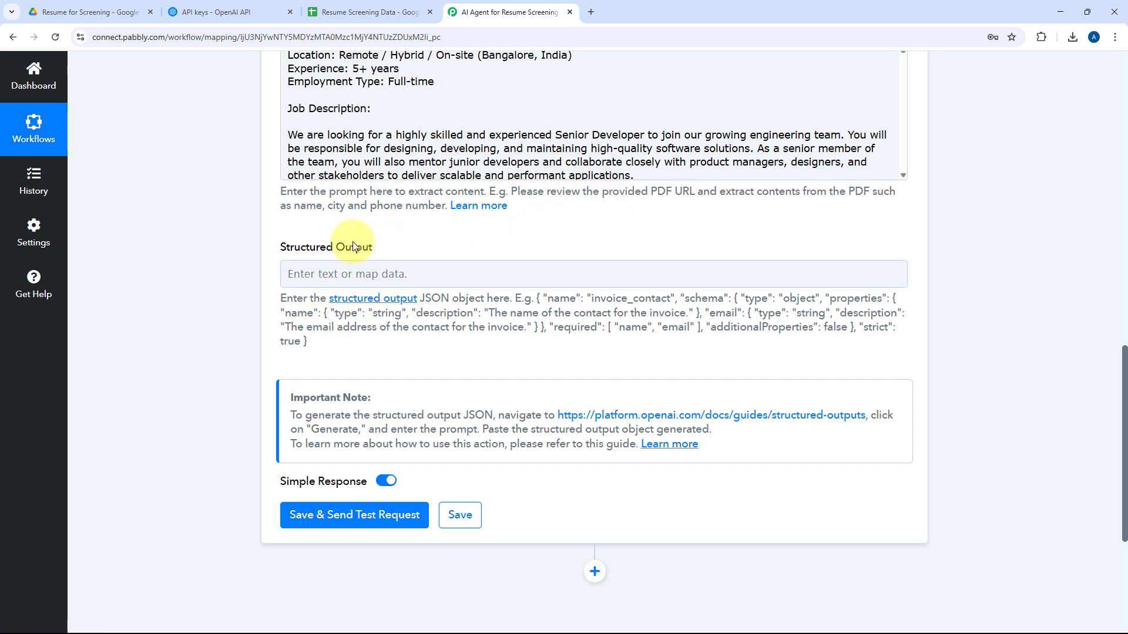
middle_click(389, 304)
left_click(646, 11)
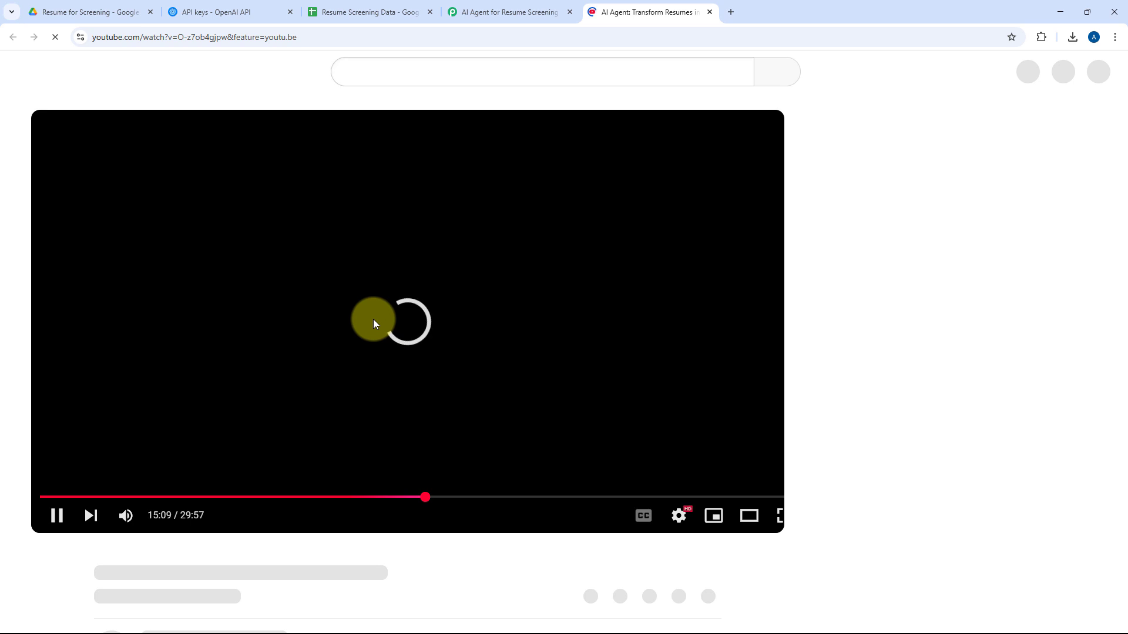
left_click(373, 323)
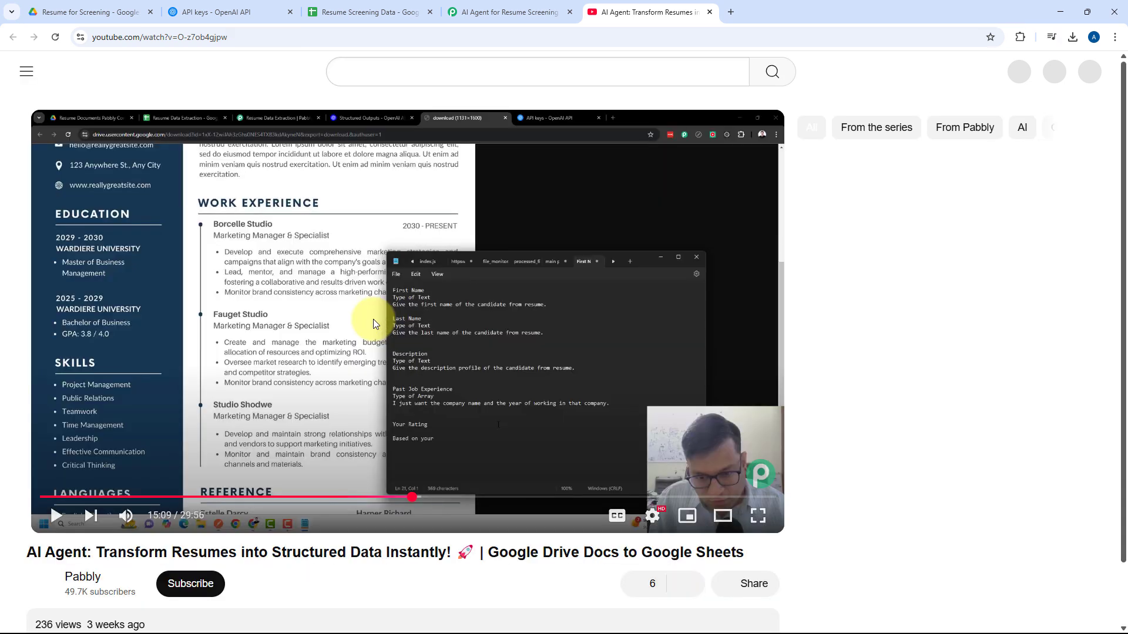
left_click(612, 239)
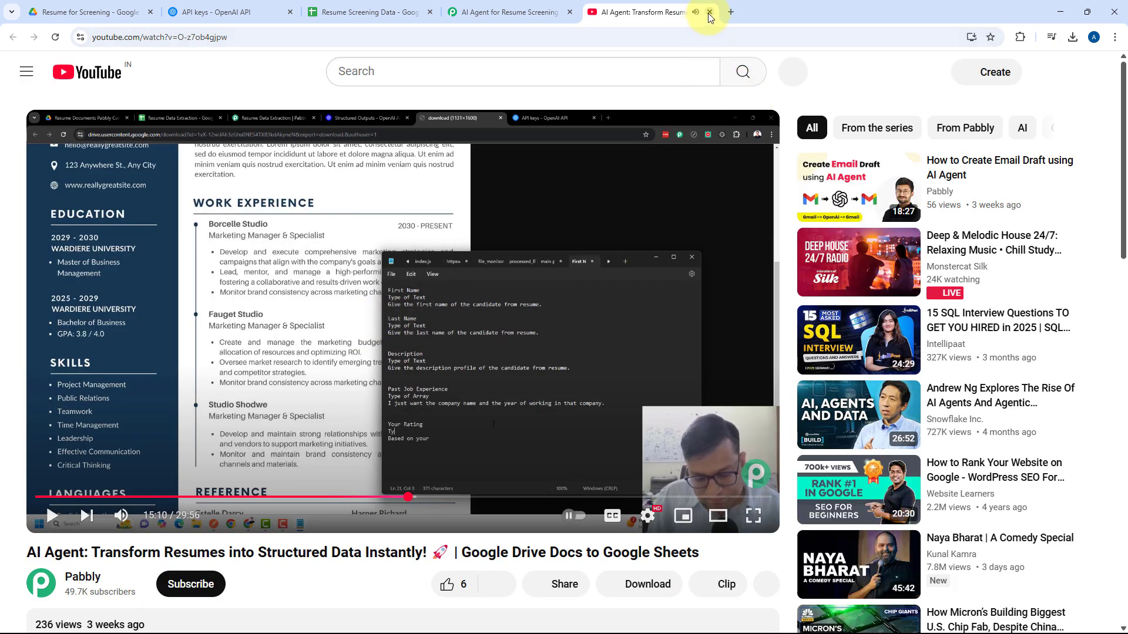
key("ctrl+w")
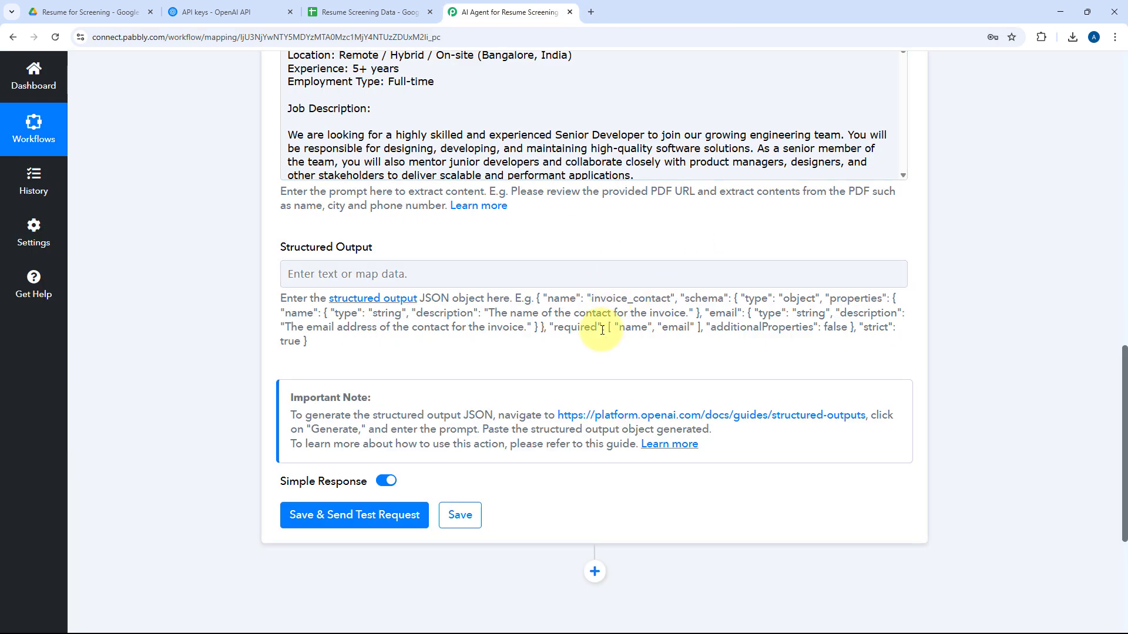
Open OpenAI's Structured Outputs guide from the action's important note and bring up its JSON schema generator.
left_click(430, 282)
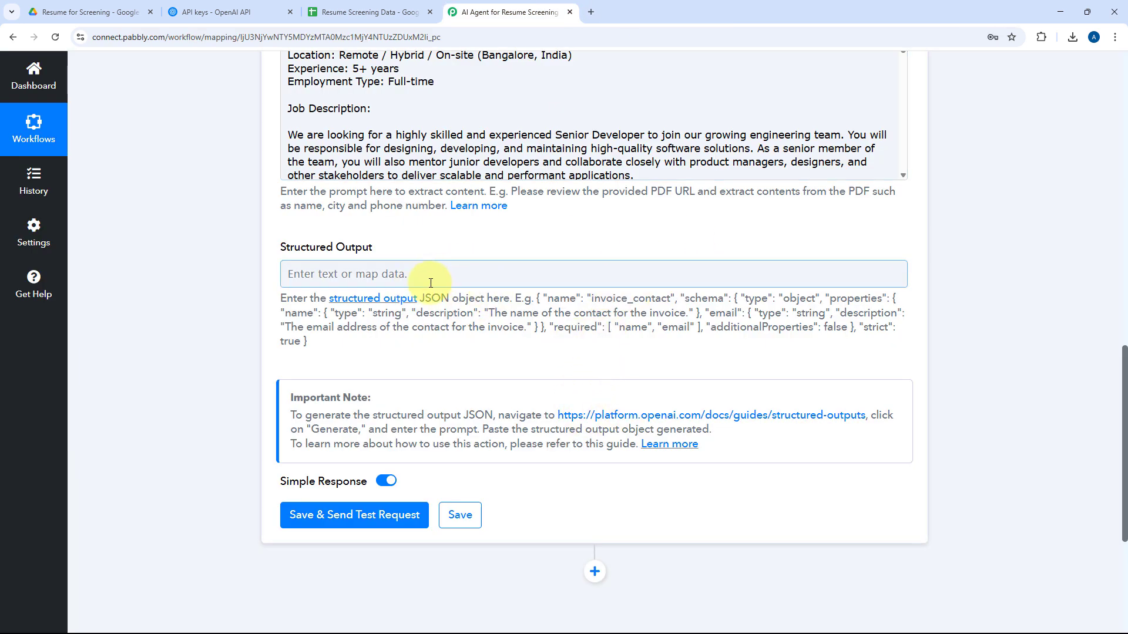
left_click(726, 420)
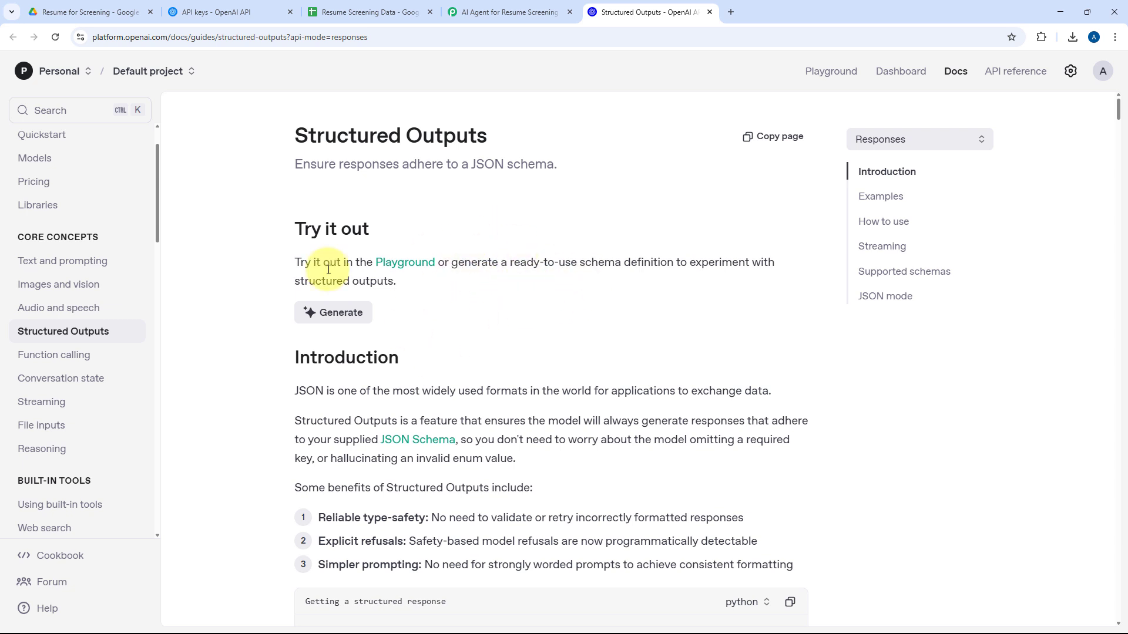
left_click(341, 312)
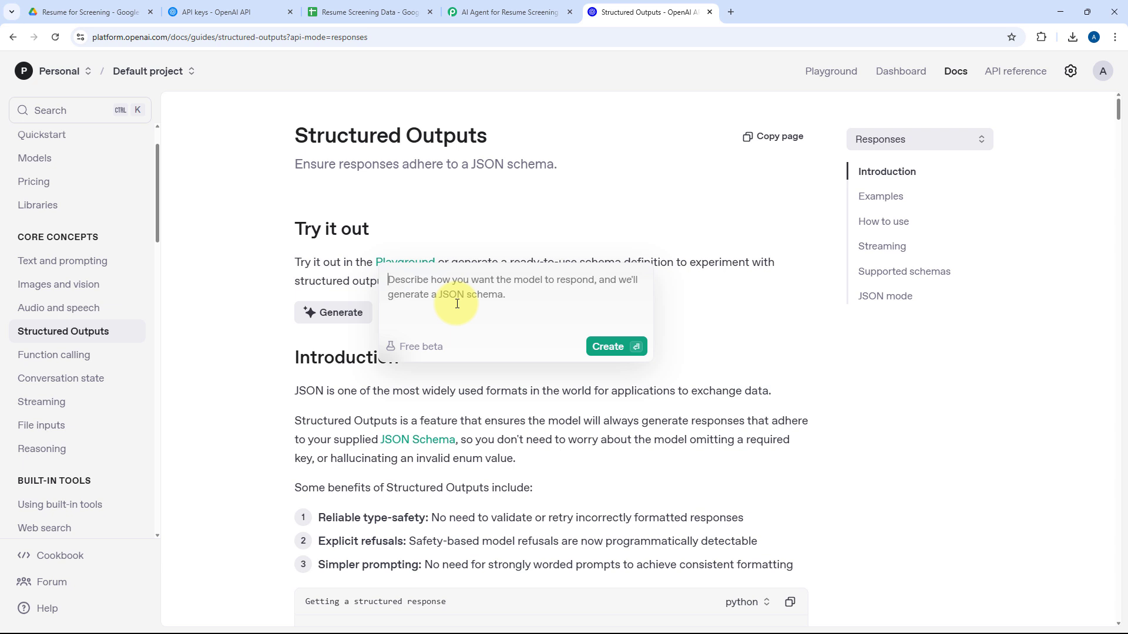
Examine the column headers of the Resume Screening Data spreadsheet to identify the fields the JSON schema must cover.
left_click(367, 12)
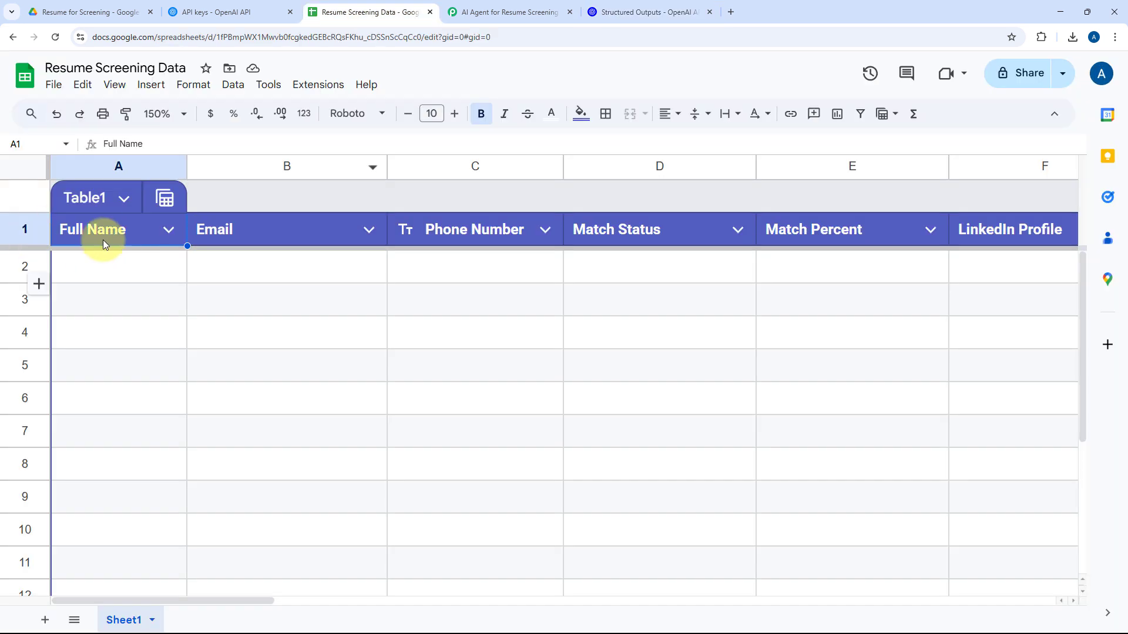
left_click_drag(116, 232, 922, 238)
scroll(922, 237, "right", 15)
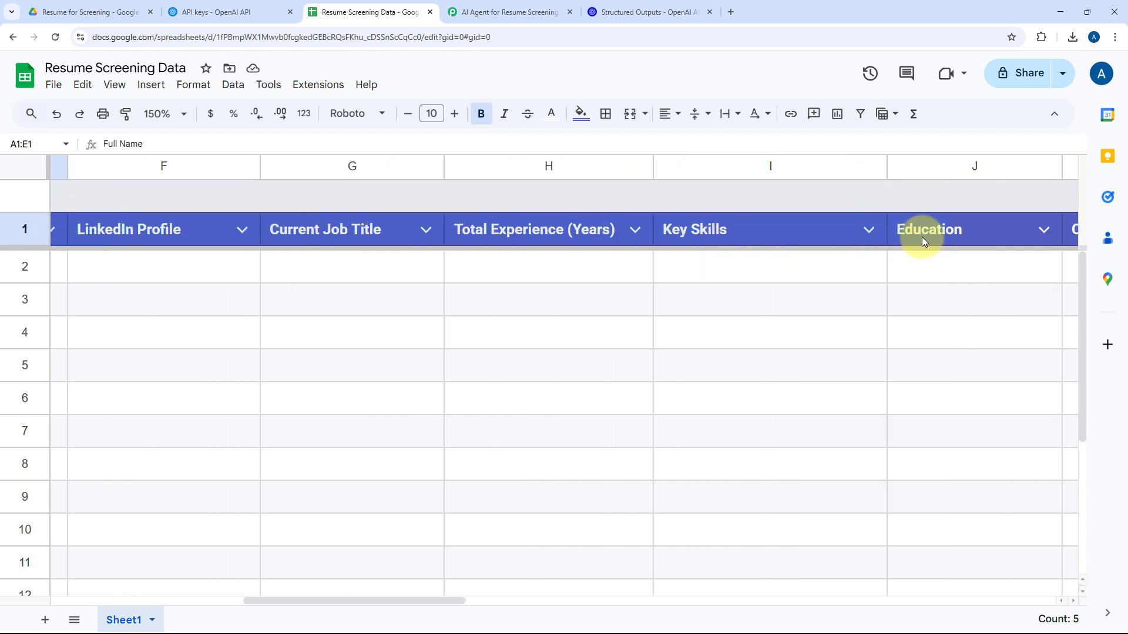
scroll(922, 237, "right", 12)
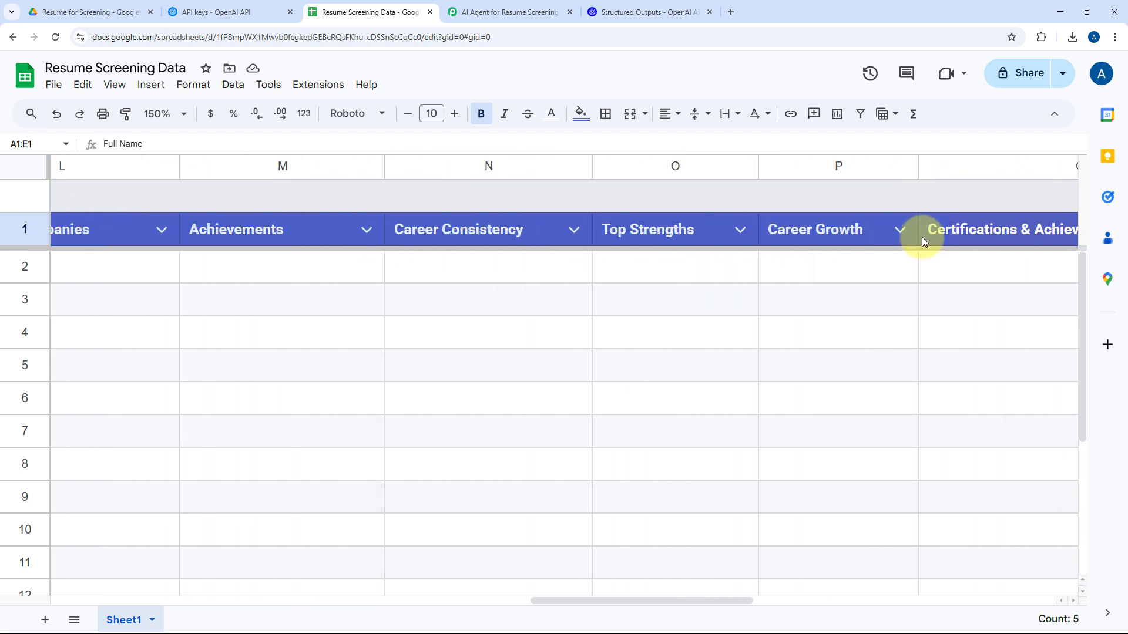
scroll(922, 237, "left", 5)
scroll(921, 237, "left", 15)
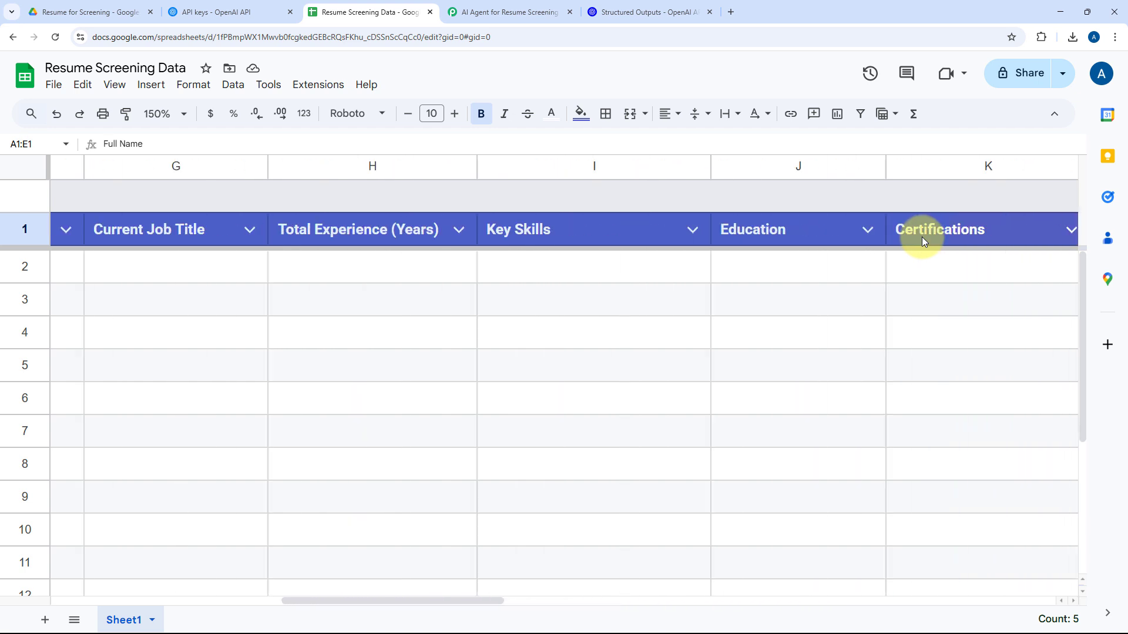
left_click(665, 256)
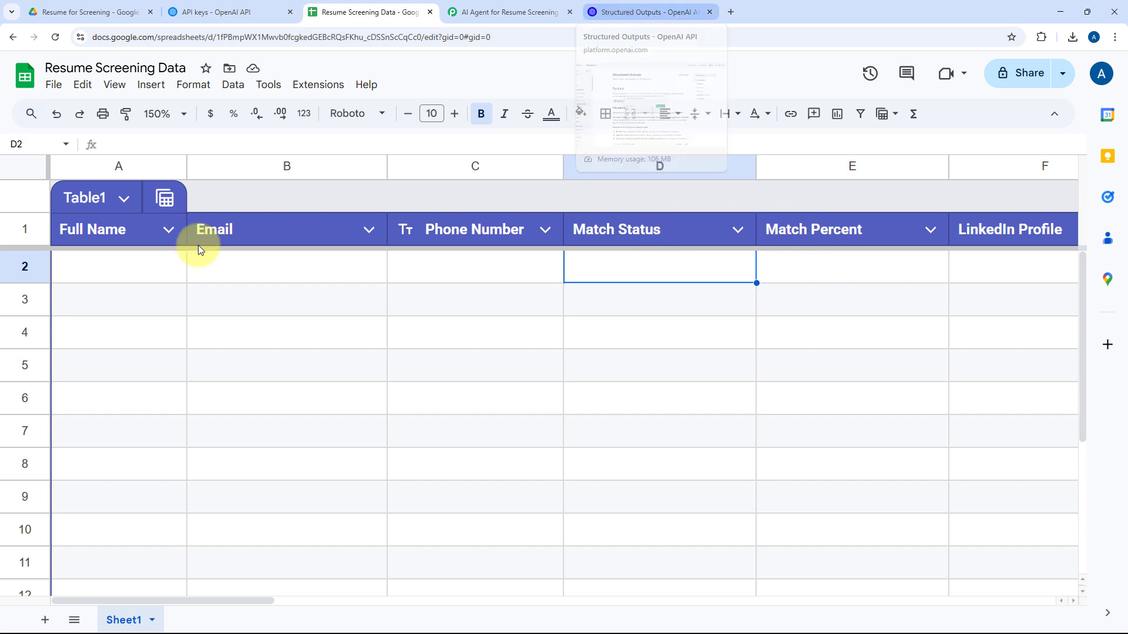
Switch to the Notepad file of schema field definitions and examine the name, description and type given for Full Name and Email.
left_click(612, 12)
key("alt+Tab")
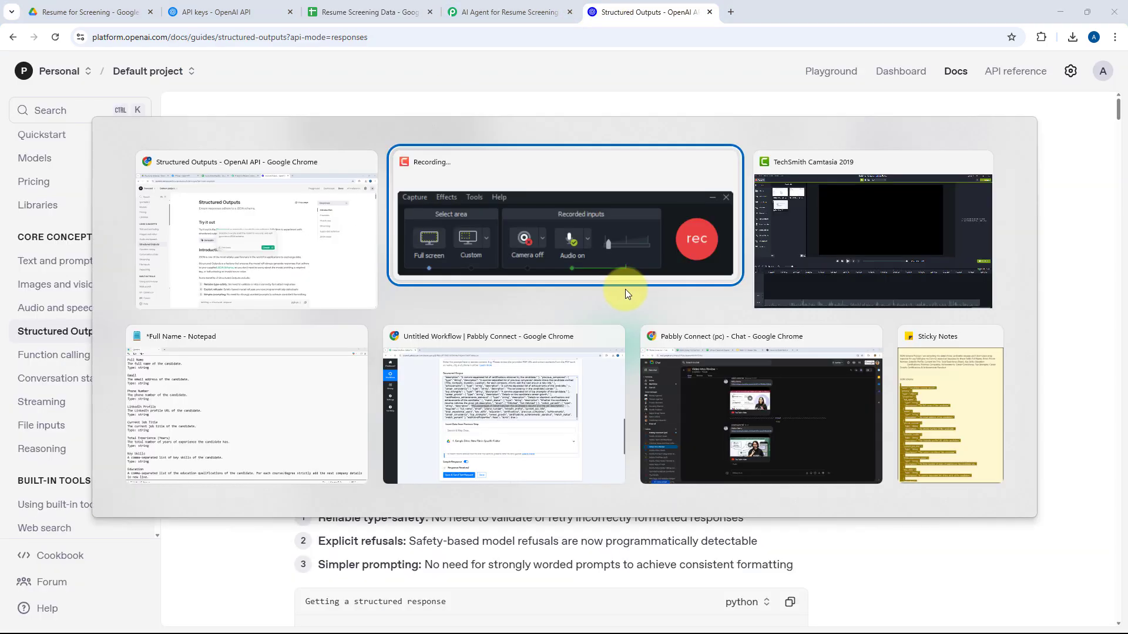
key("alt+Tab")
key("alt+Tab")
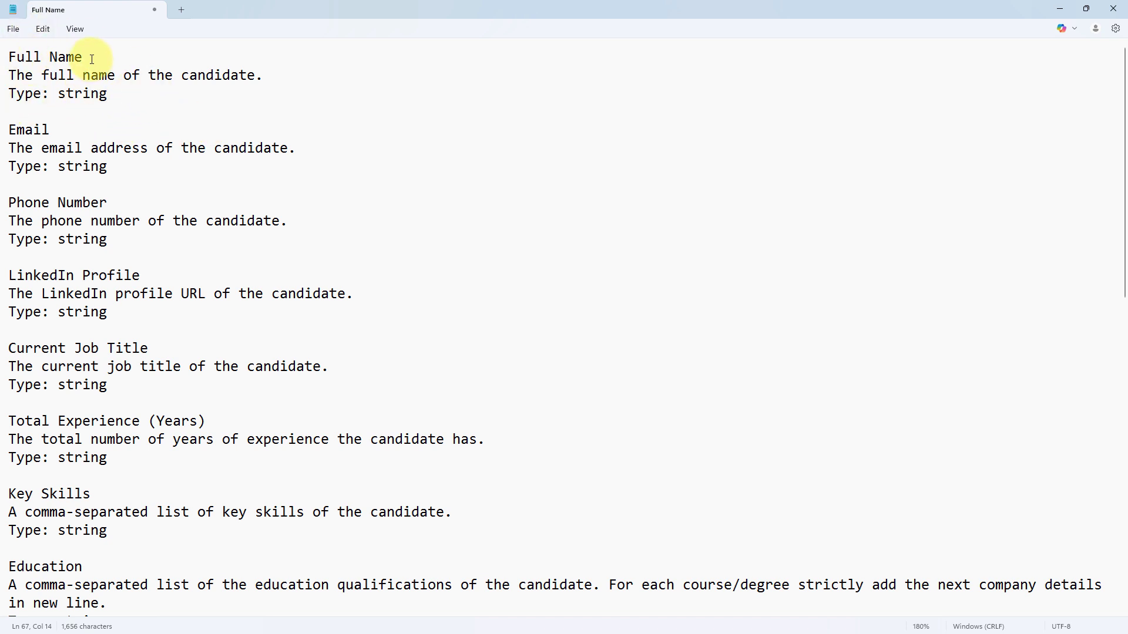
left_click_drag(91, 60, 8, 57)
left_click_drag(273, 75, 109, 100)
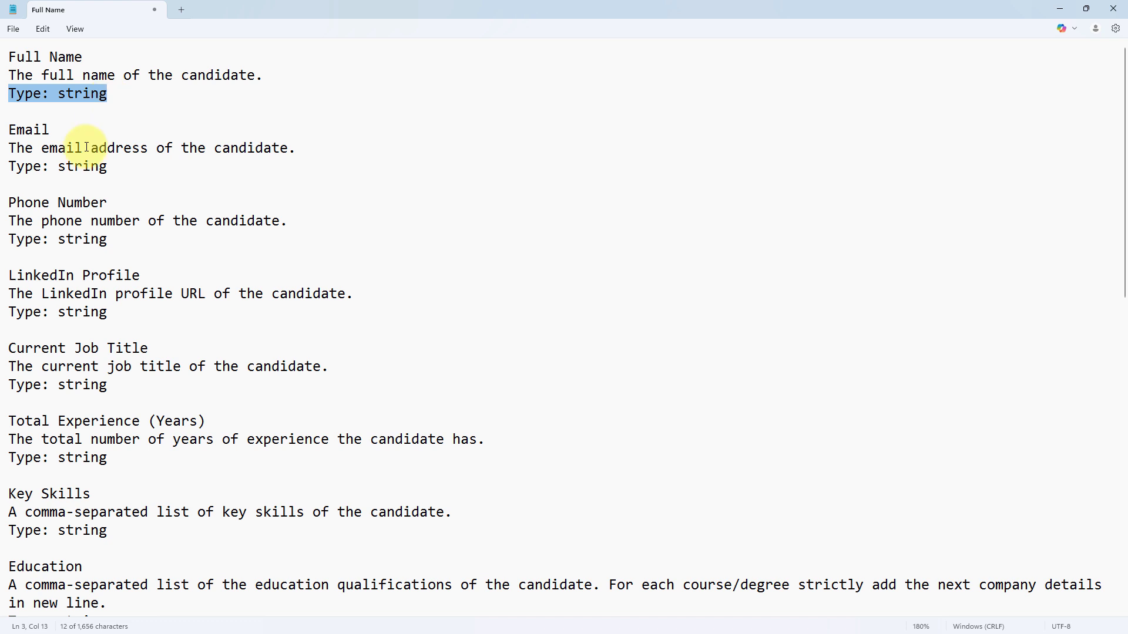
left_click_drag(52, 130, 304, 155)
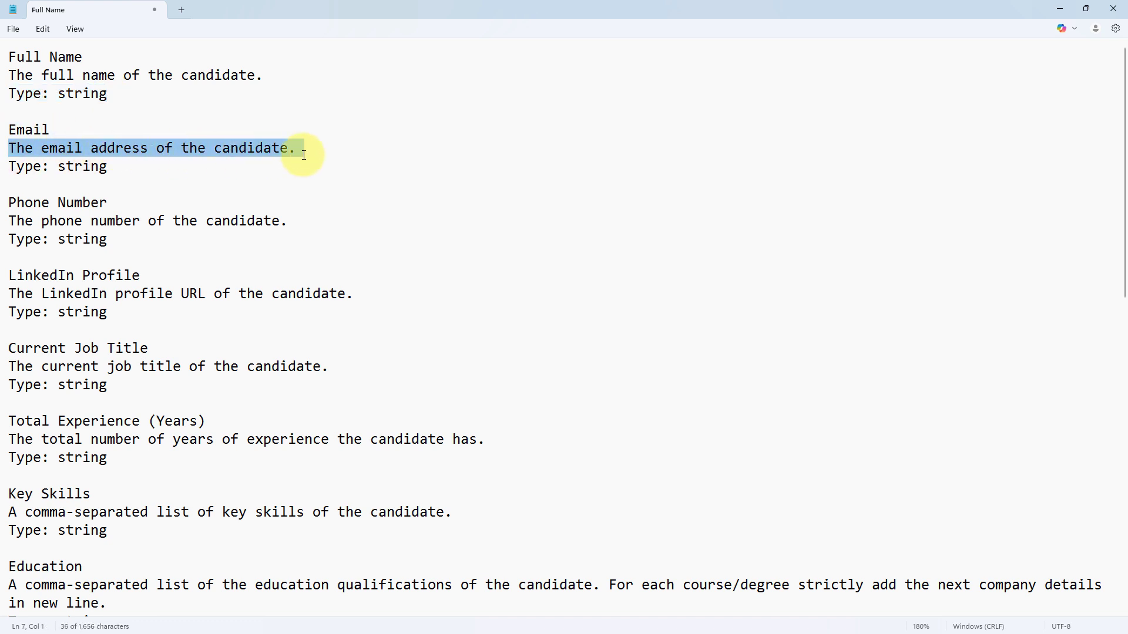
left_click(313, 155)
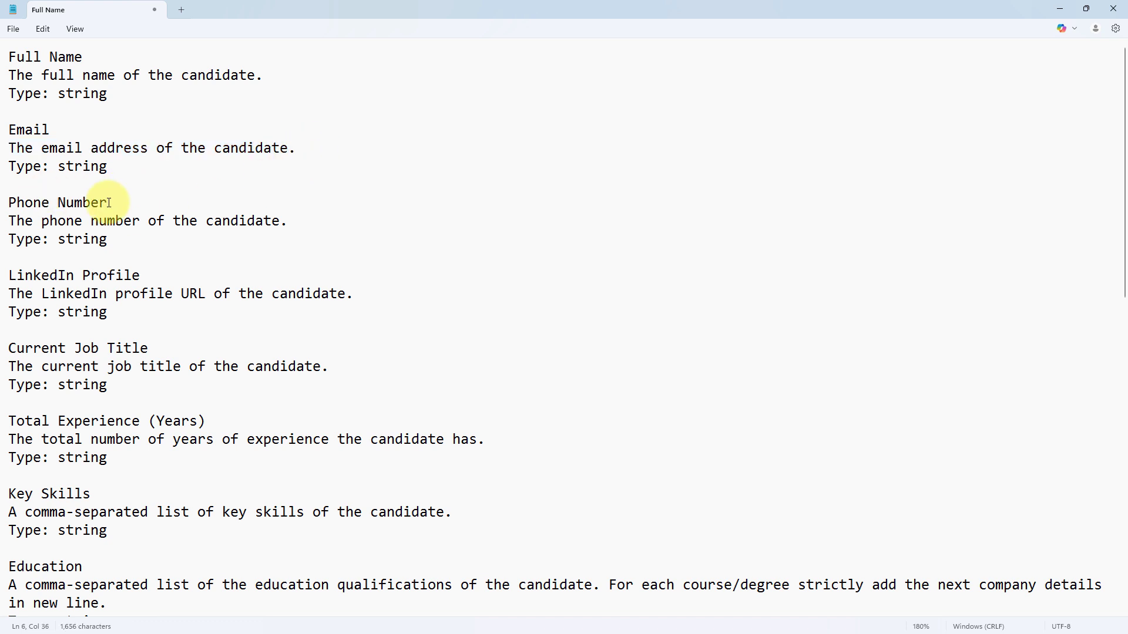
Examine the remaining field definitions from Phone Number through Match Percent, including the LinkedIn Profile and Previous Companies entries.
scroll(105, 201, "down", 1)
scroll(105, 202, "down", 1)
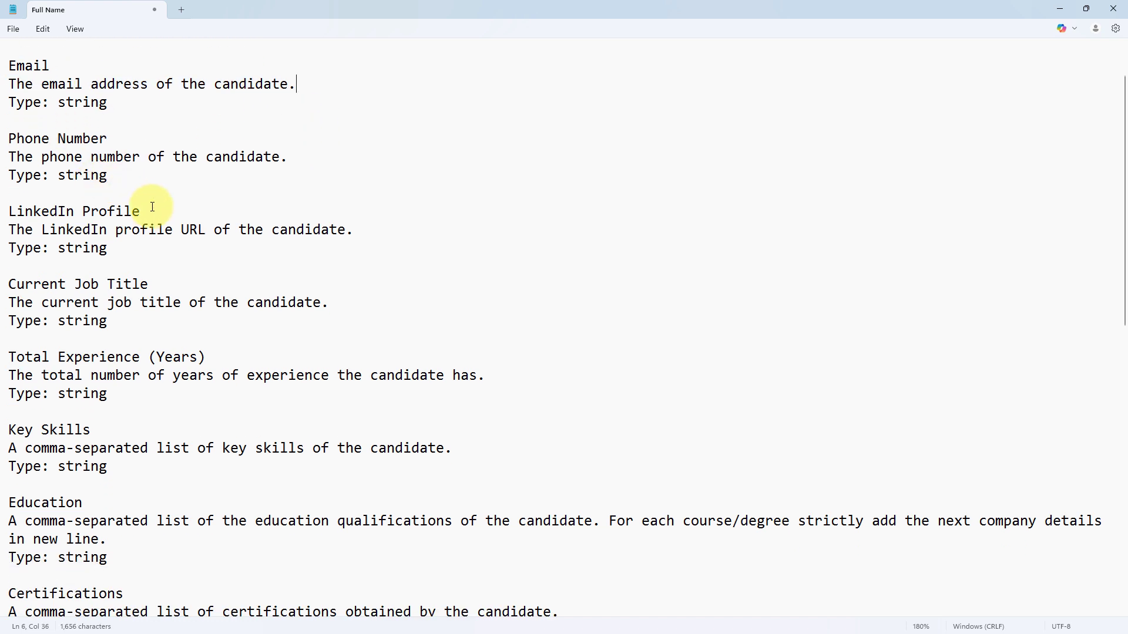
left_click_drag(146, 212, 2, 207)
left_click(362, 231)
left_click_drag(250, 231, 9, 229)
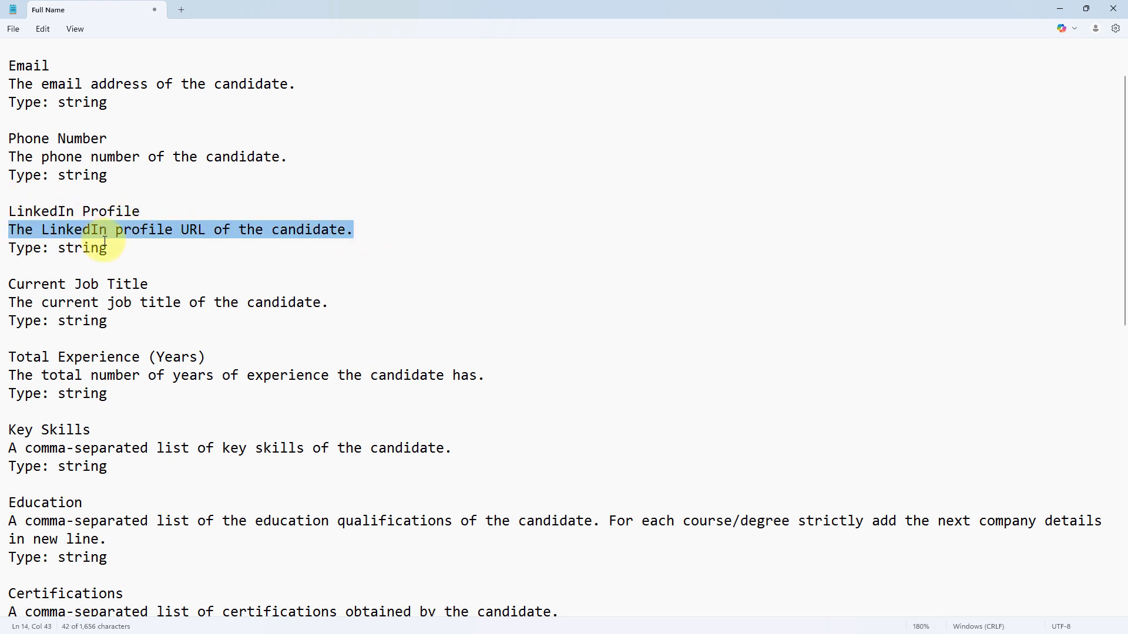
left_click_drag(108, 248, 7, 248)
scroll(113, 246, "down", 5)
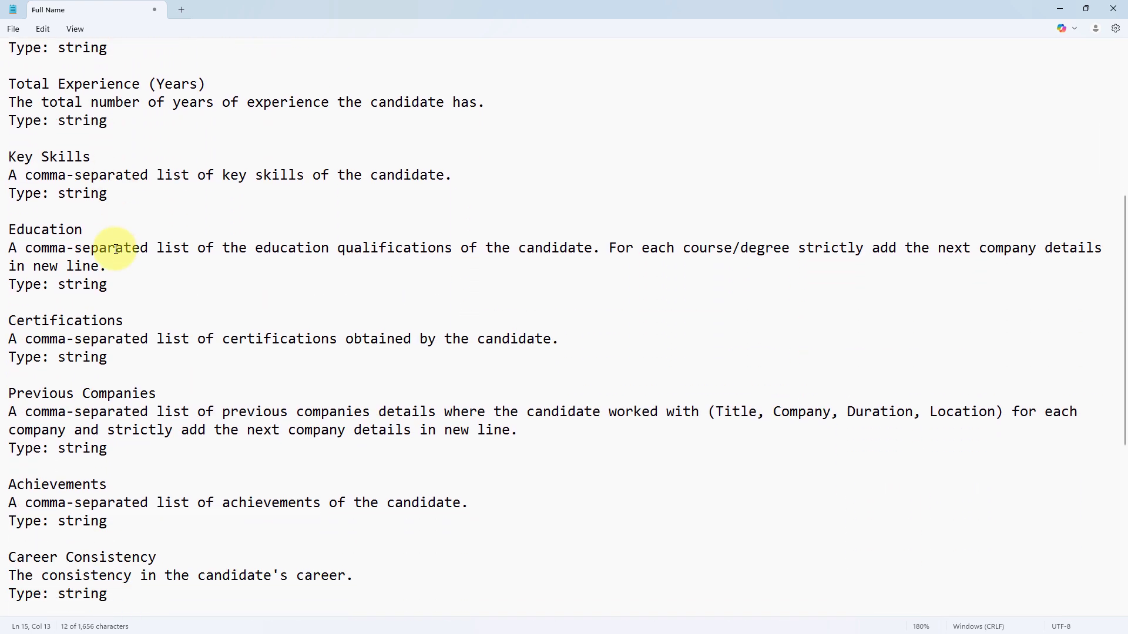
scroll(95, 244, "down", 3)
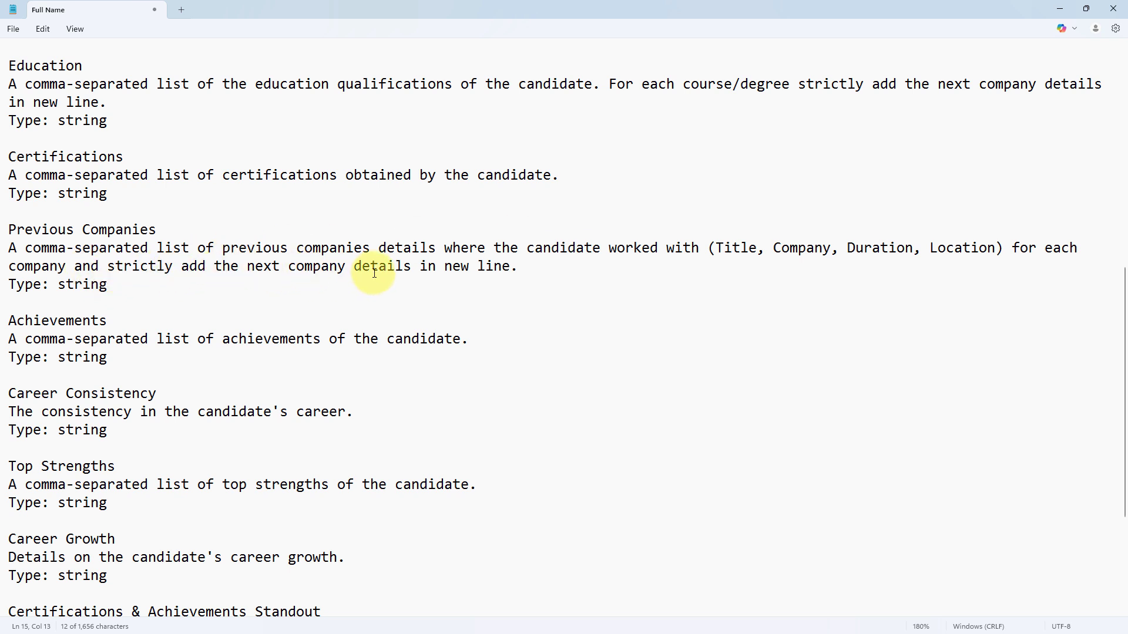
left_click_drag(534, 276, 76, 268)
left_click(49, 250)
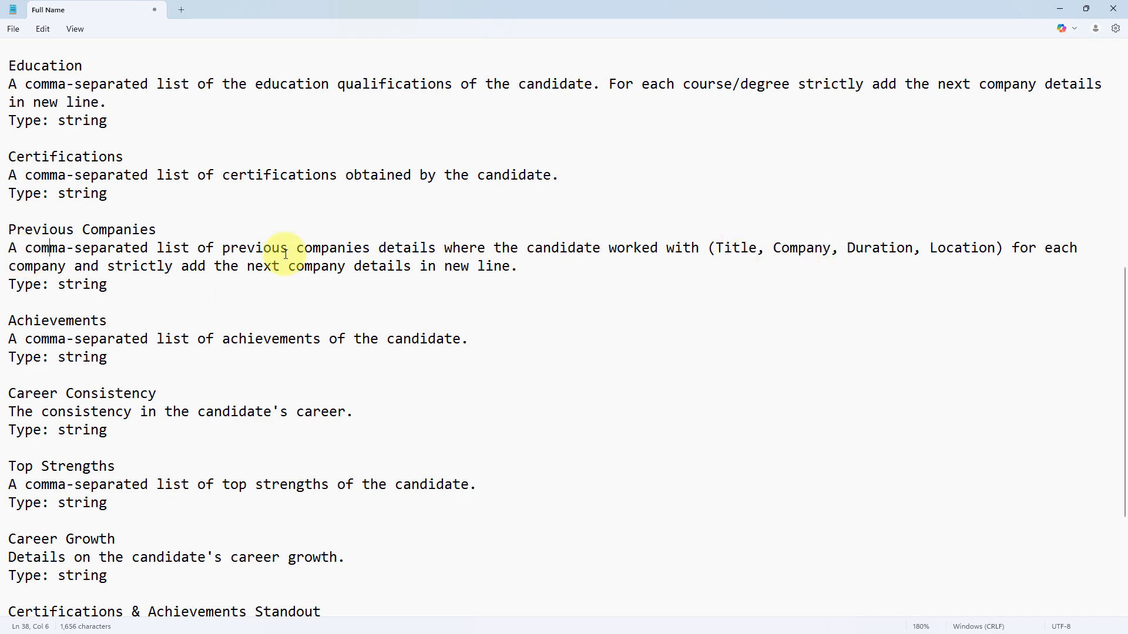
scroll(176, 307, "down", 4)
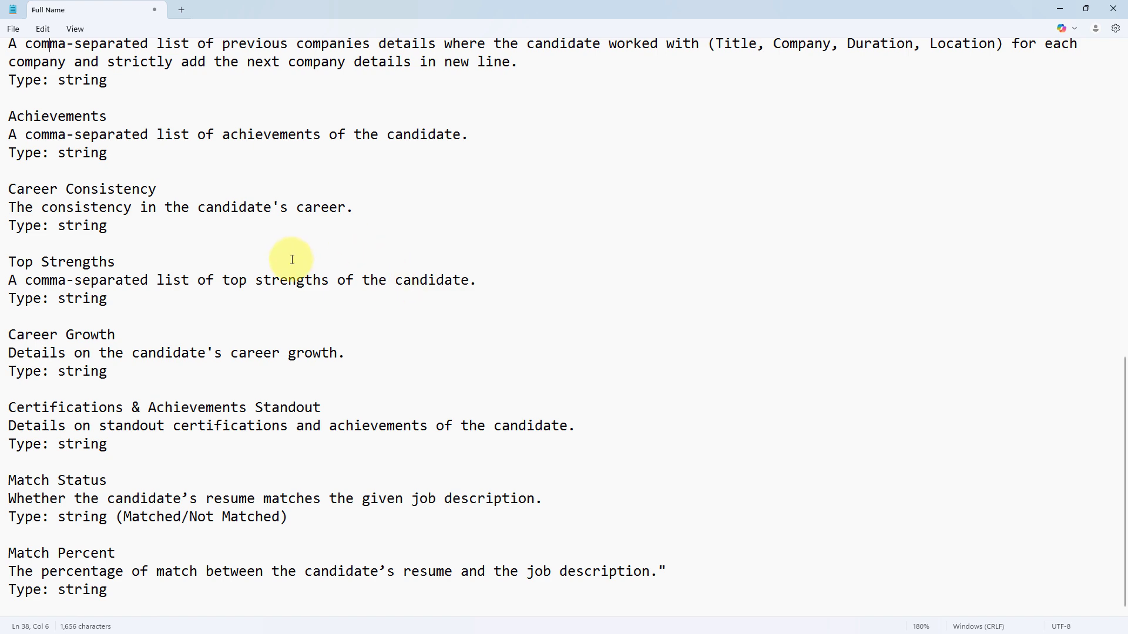
scroll(279, 255, "up", 4)
left_click(275, 264)
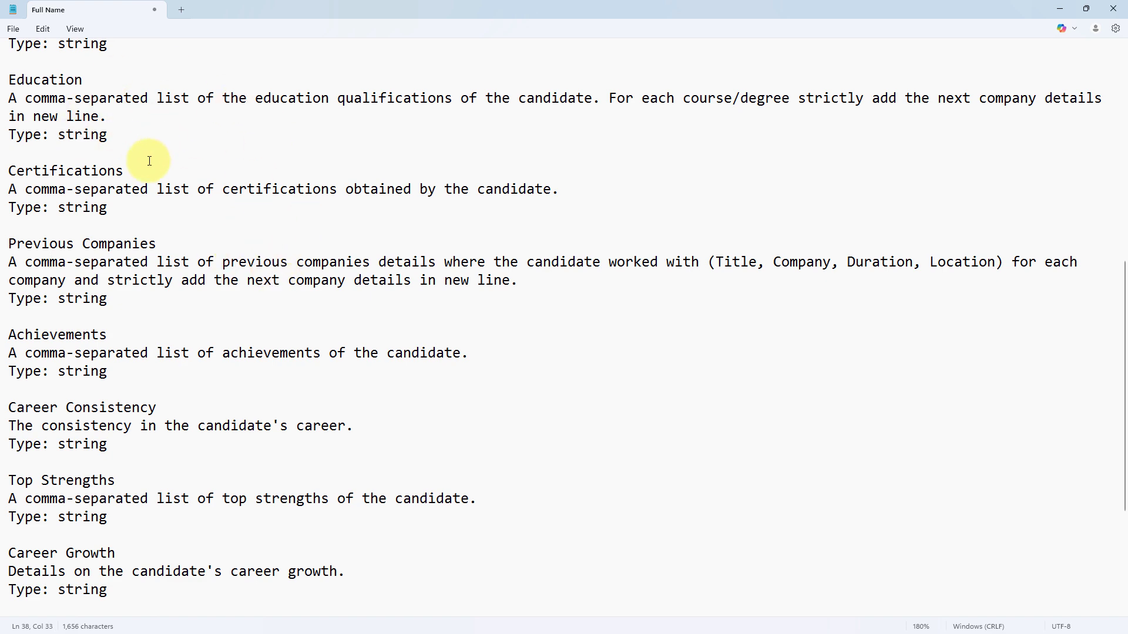
Copy all the field definitions from Notepad and generate a JSON schema from them in OpenAI's Structured Outputs guide.
key("ctrl+a")
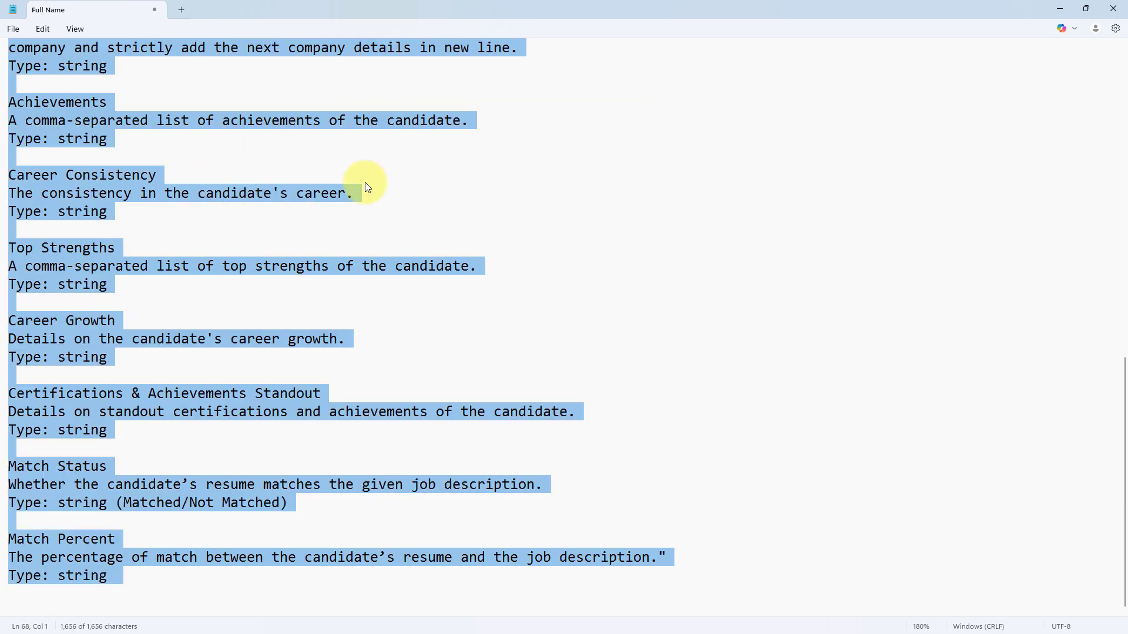
left_click(1065, 12)
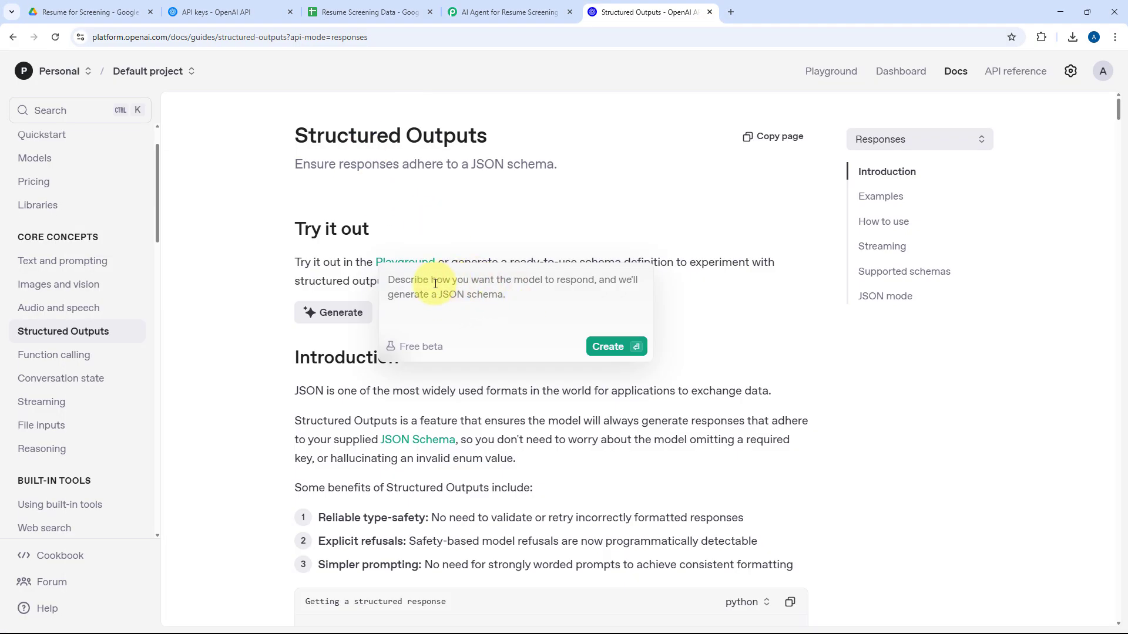
key("ctrl+v")
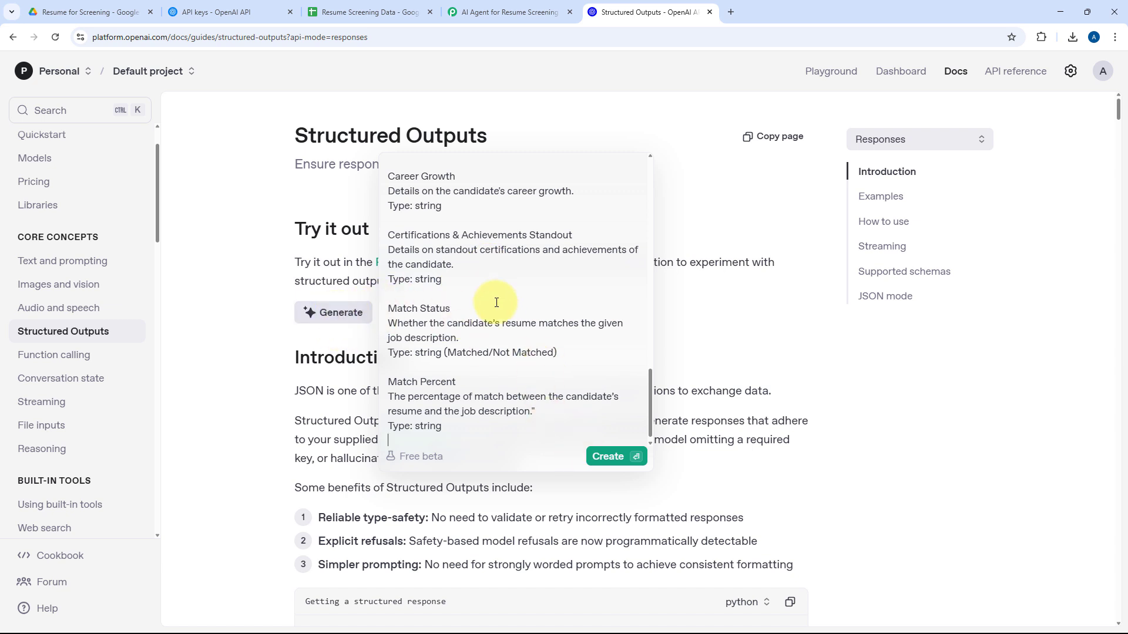
left_click(605, 457)
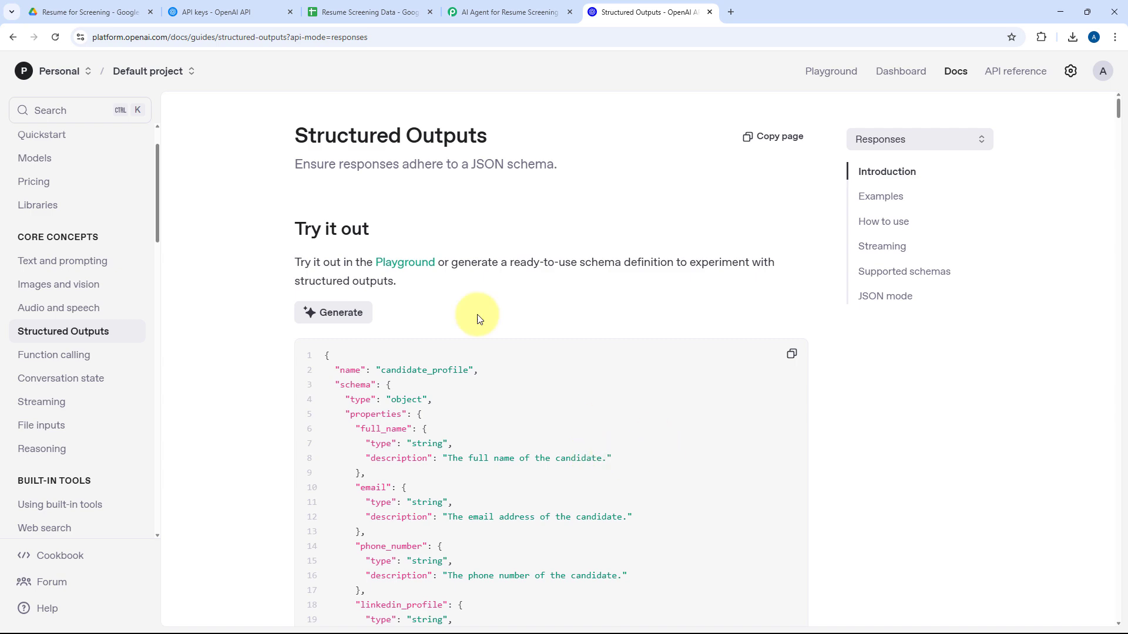
Look through the generated candidate_profile schema's properties and required fields, and copy the whole schema.
scroll(428, 310, "down", 4)
scroll(457, 274, "down", 7)
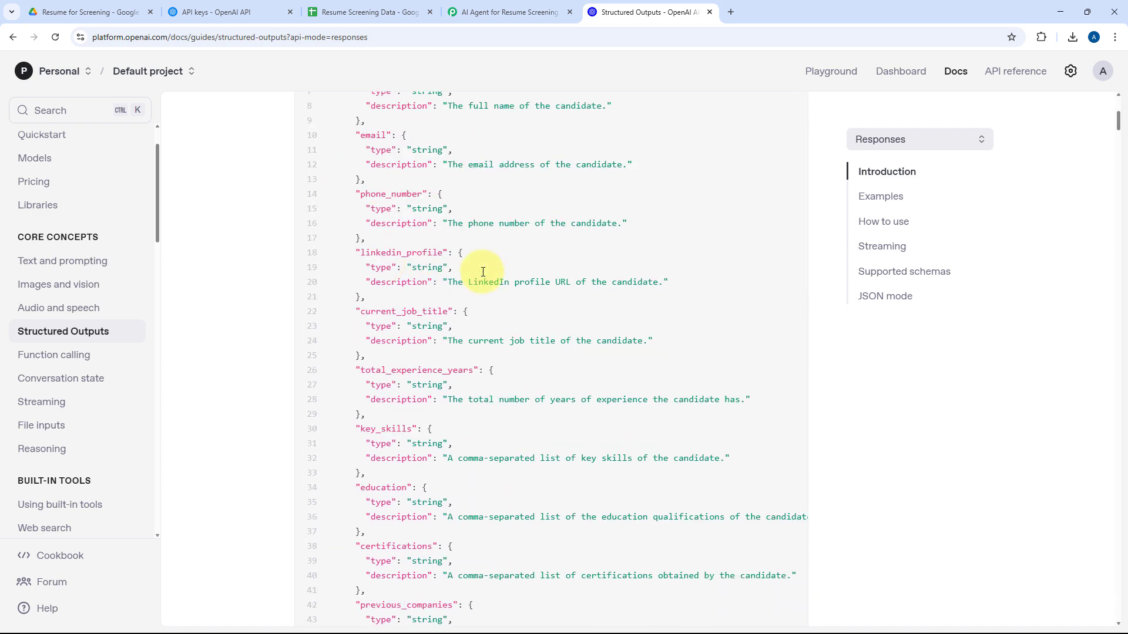
scroll(445, 346, "down", 6)
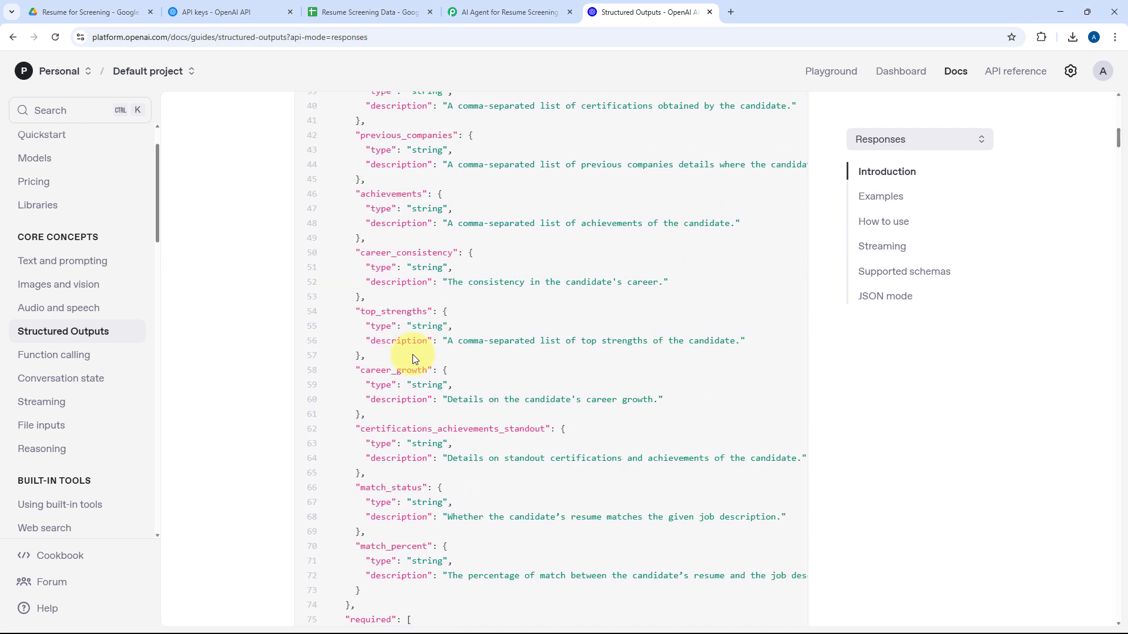
scroll(417, 324, "up", 2)
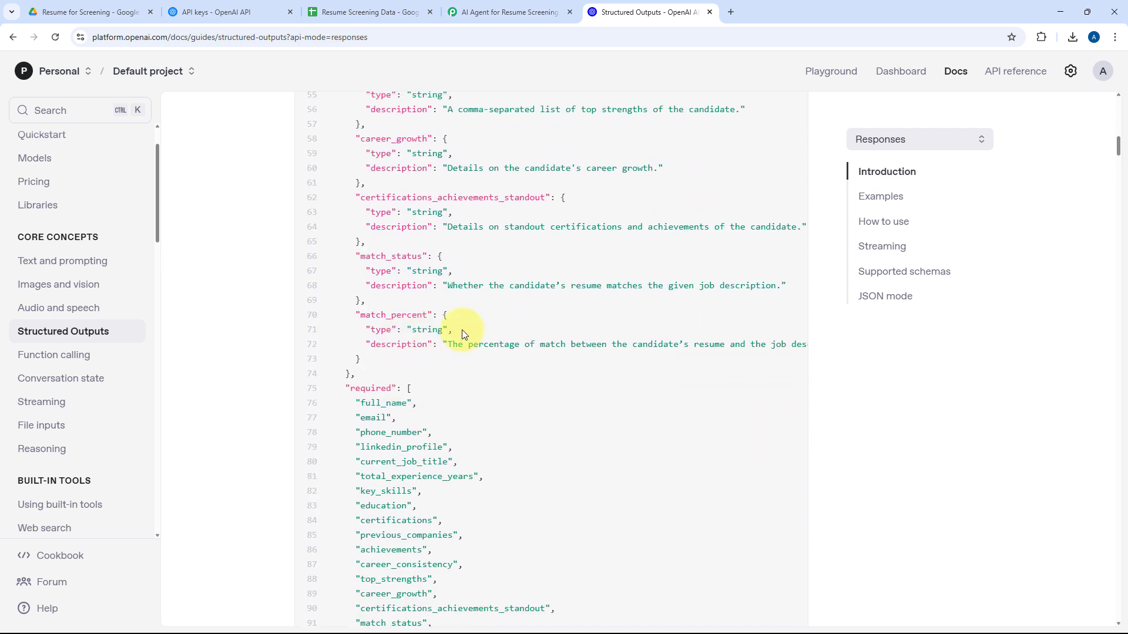
scroll(485, 355, "up", 15)
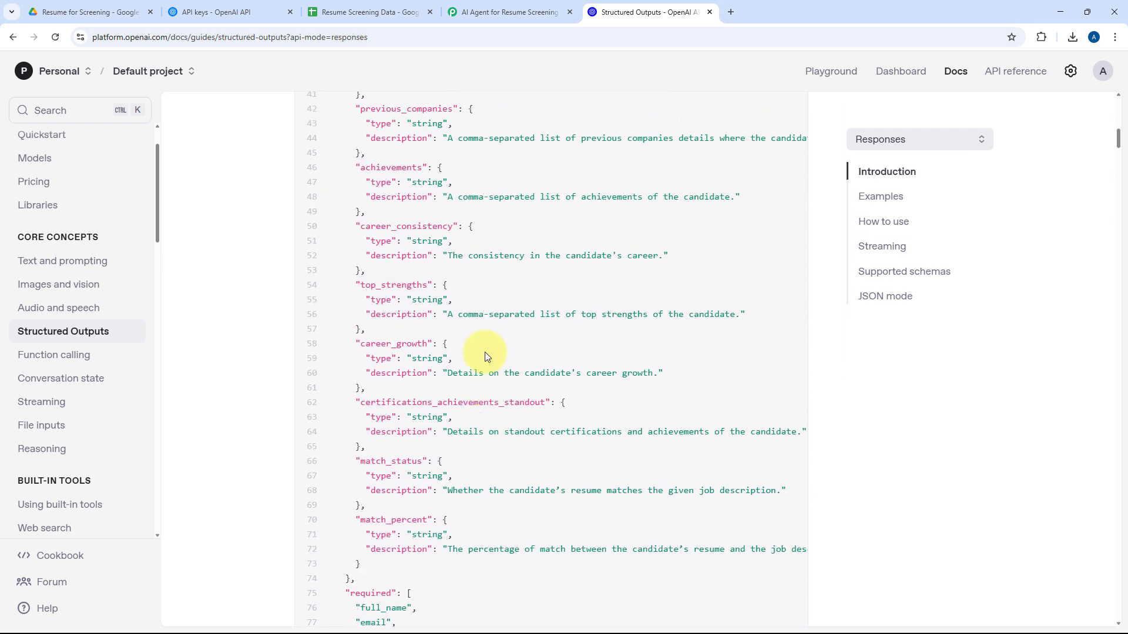
left_click(791, 296)
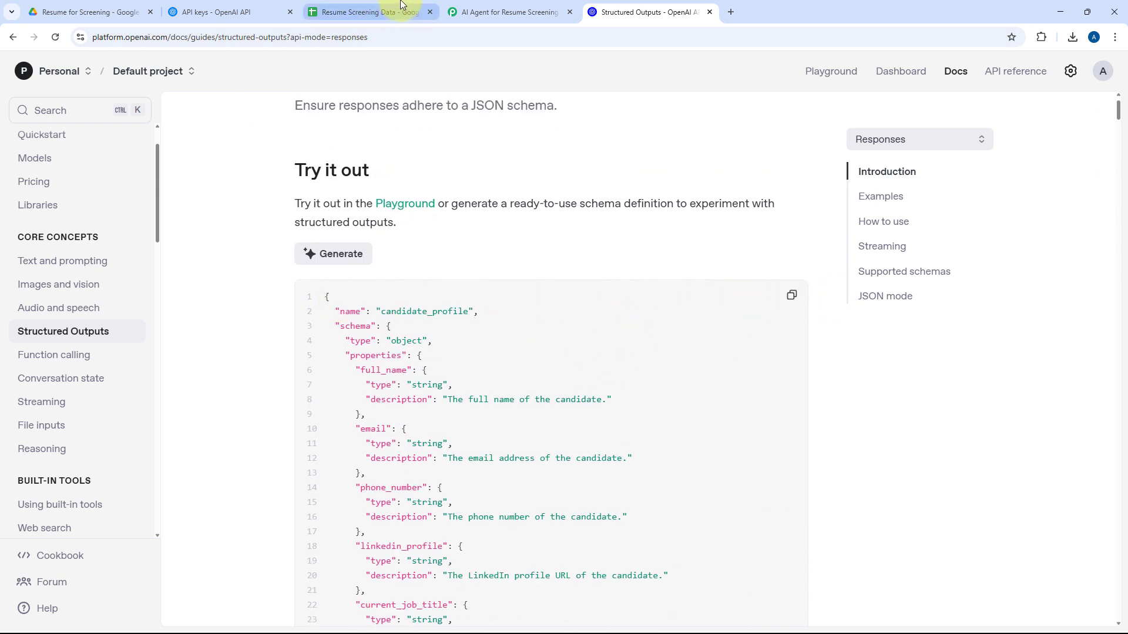
Return to the Pabbly Connect workflow and paste the candidate_profile schema into the OpenAI action's Structured Output field.
left_click(494, 11)
left_click(340, 272)
right_click(340, 270)
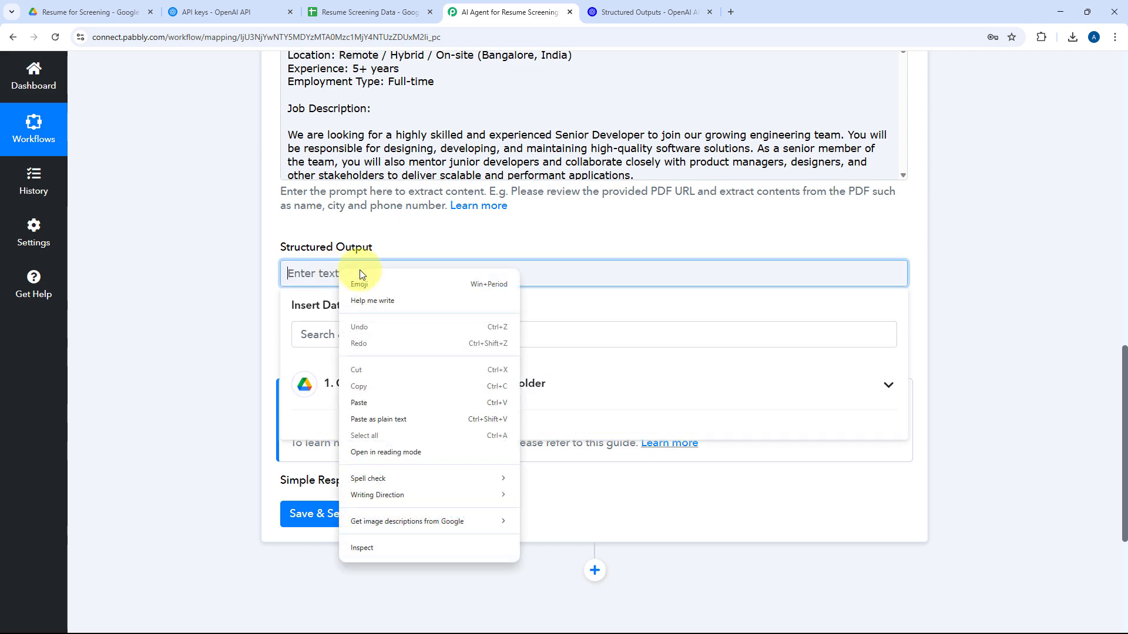
left_click(367, 401)
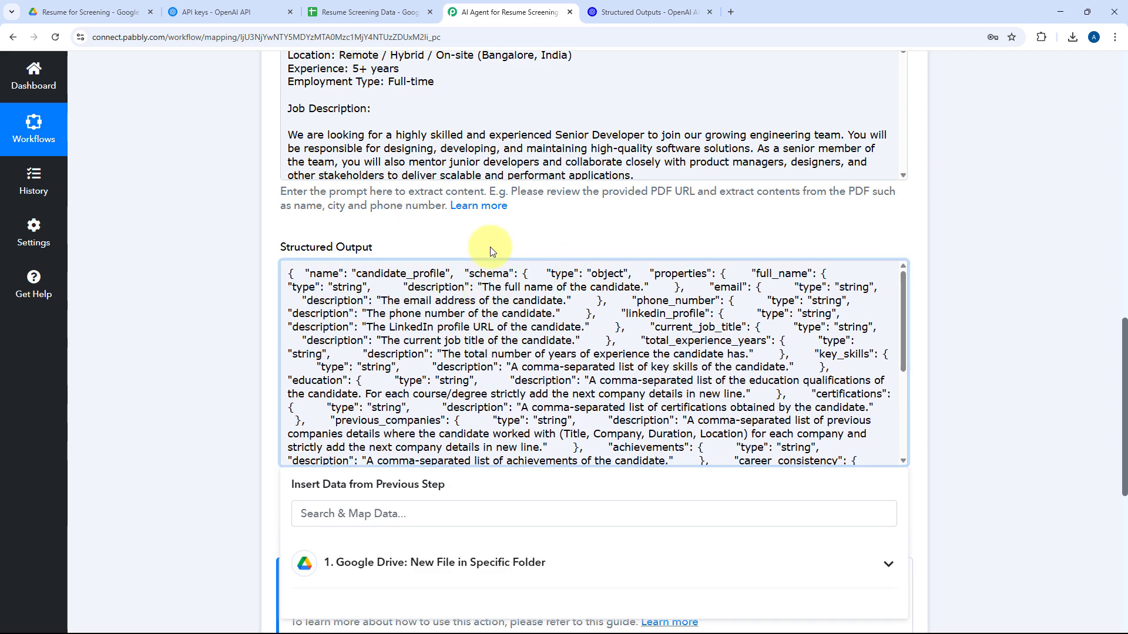
left_click(414, 233)
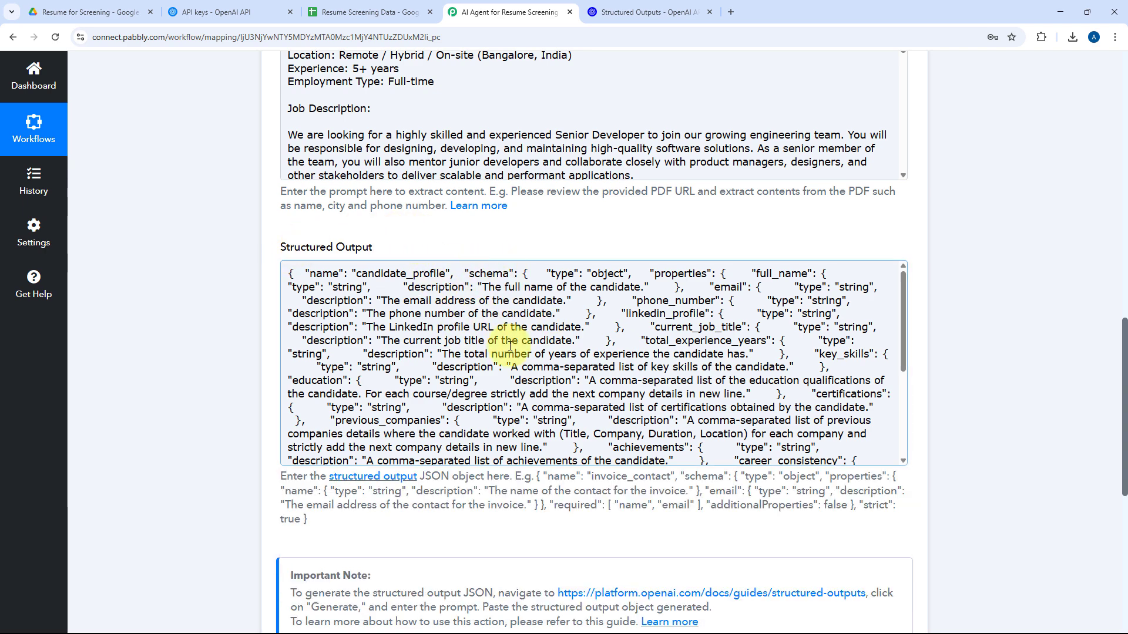
Review the action's model, PDF URL, prompt and structured output, and save it with a test request.
scroll(233, 331, "up", 4)
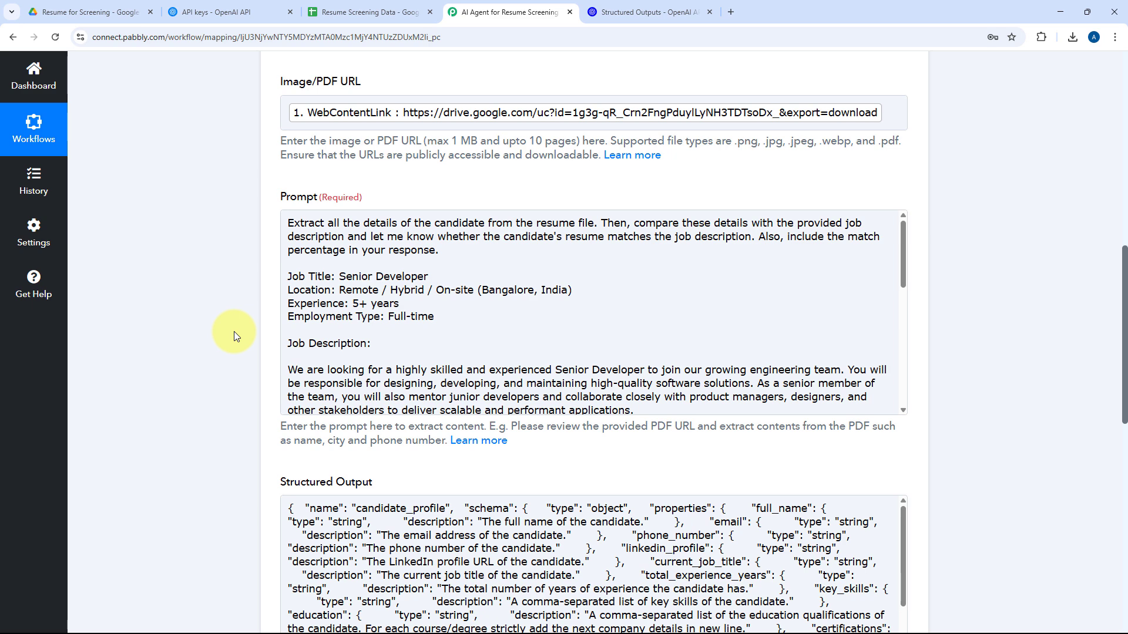
scroll(234, 332, "up", 2)
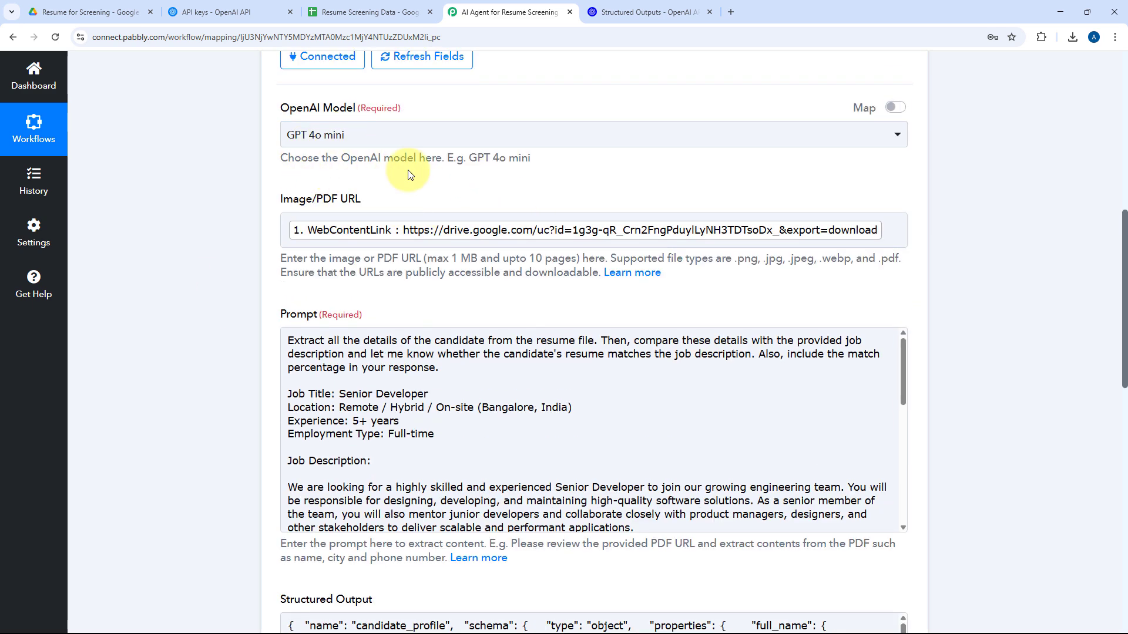
scroll(417, 170, "down", 2)
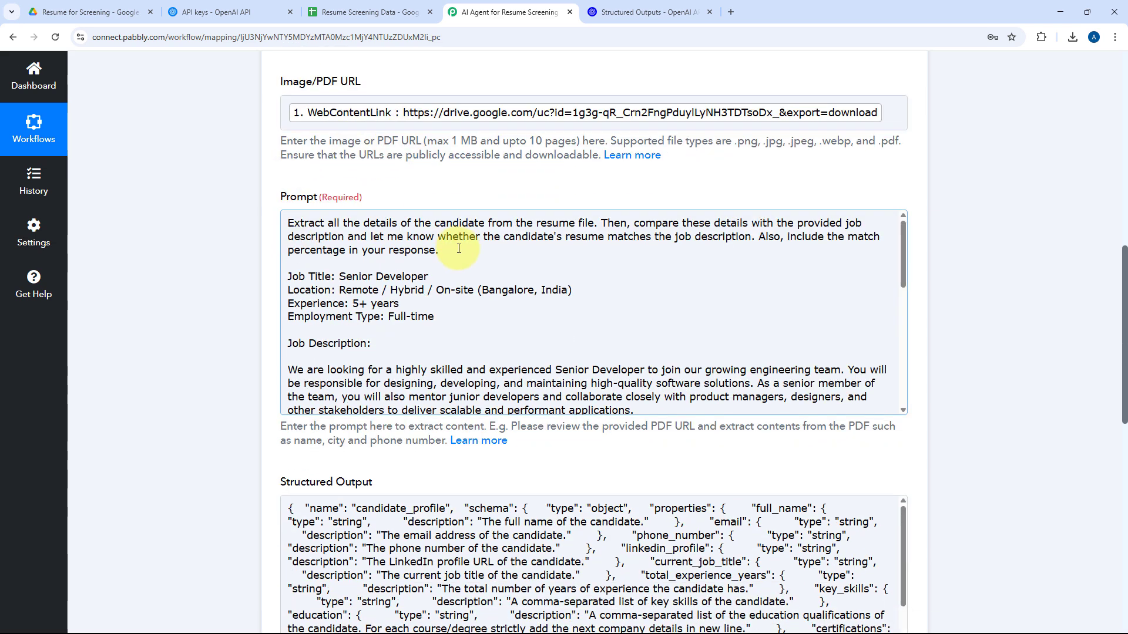
left_click(487, 267)
left_click(249, 287)
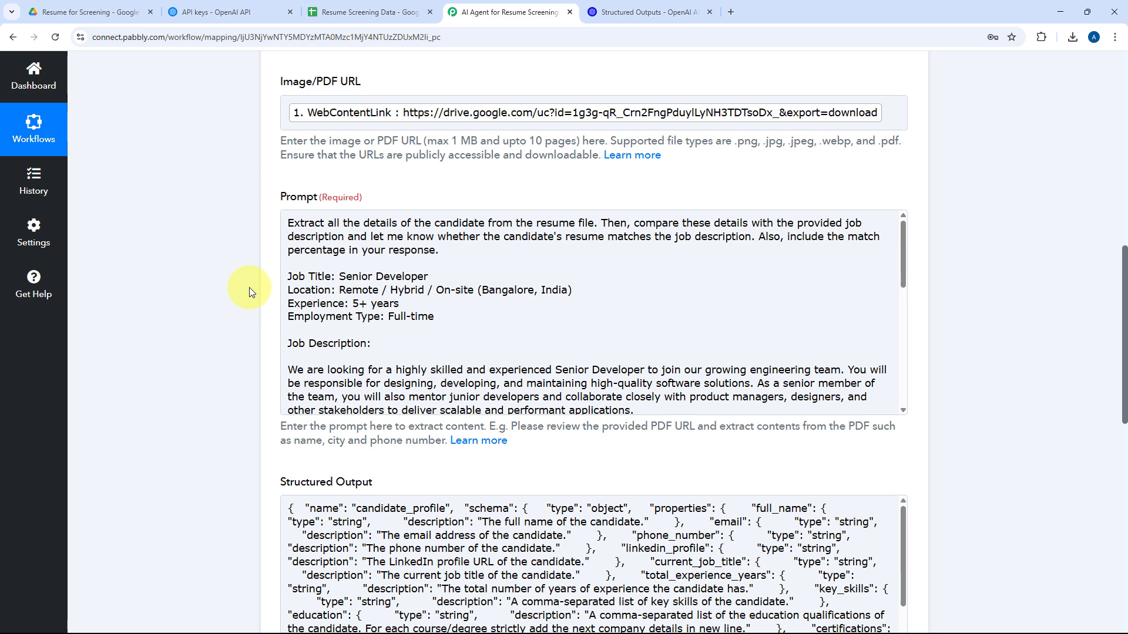
scroll(249, 287, "down", 4)
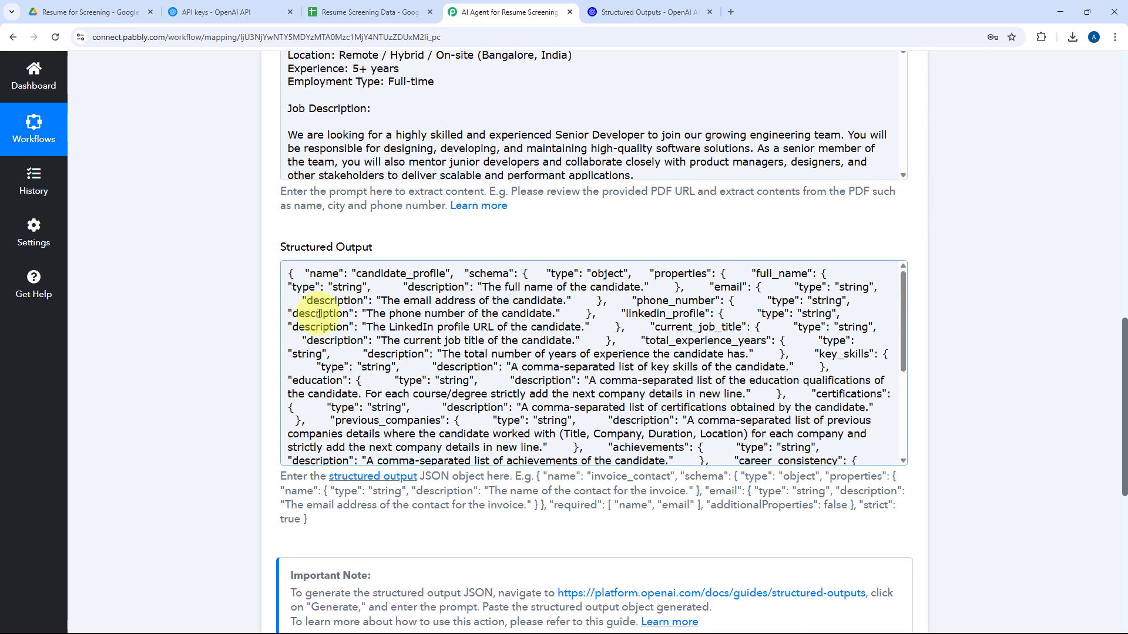
scroll(453, 242, "down", 6)
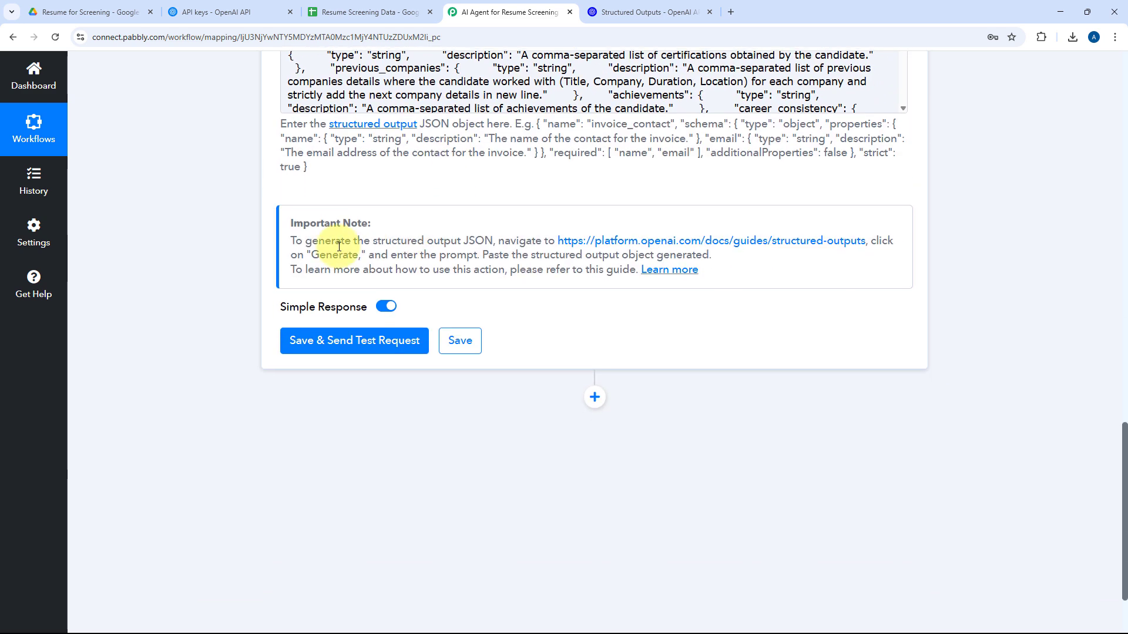
left_click(365, 338)
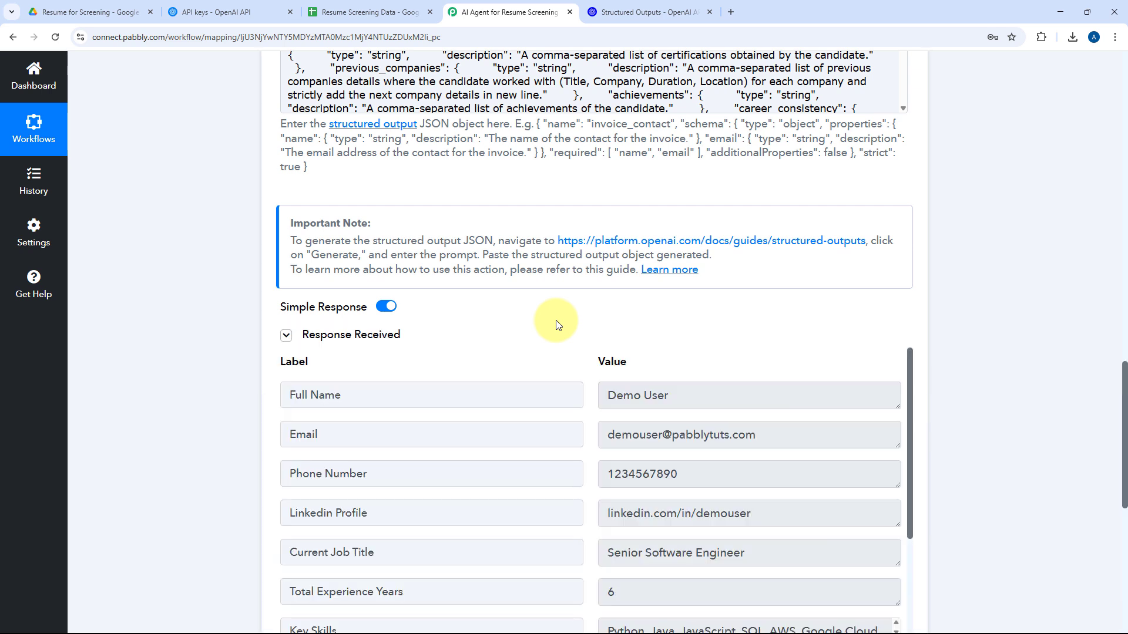
Open the Demo User resume PDF in Google Drive and compare its contact details with the OpenAI response in the Pabbly Connect workflow.
scroll(572, 310, "down", 3)
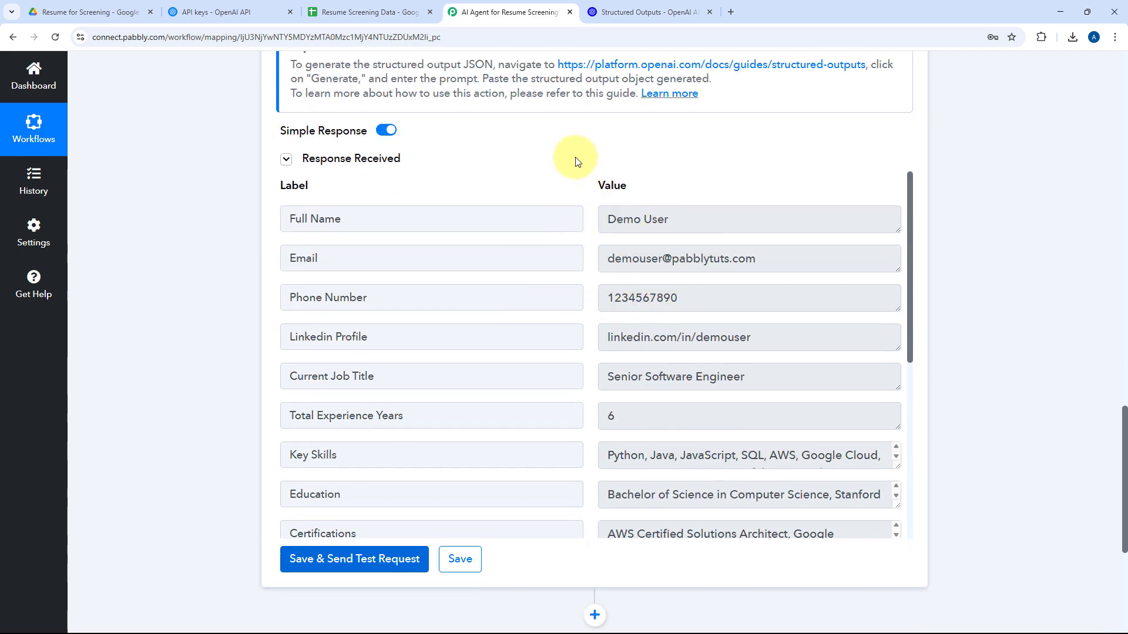
left_click(88, 12)
double_click(315, 249)
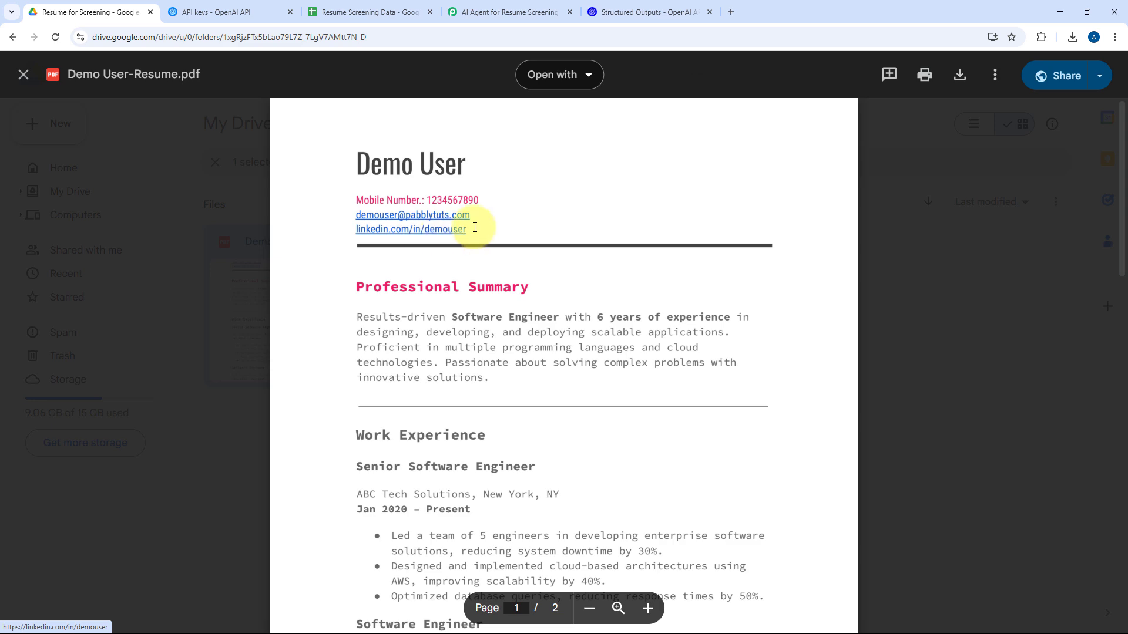
left_click(532, 5)
triple_click(667, 221)
triple_click(748, 259)
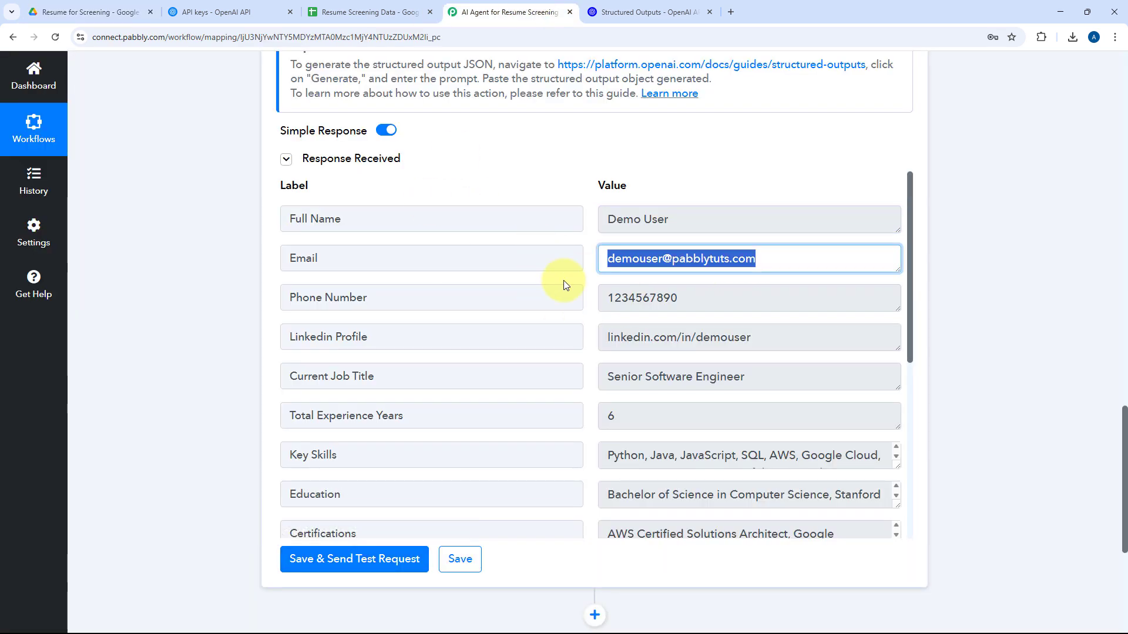
triple_click(541, 296)
scroll(588, 292, "down", 1)
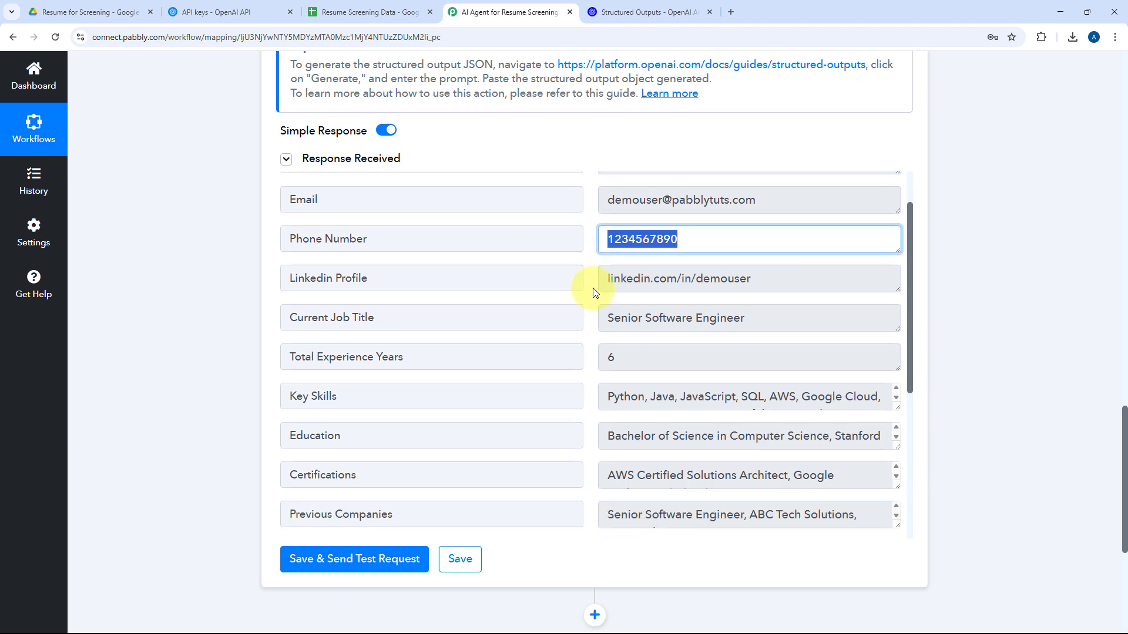
triple_click(748, 285)
scroll(564, 292, "down", 3)
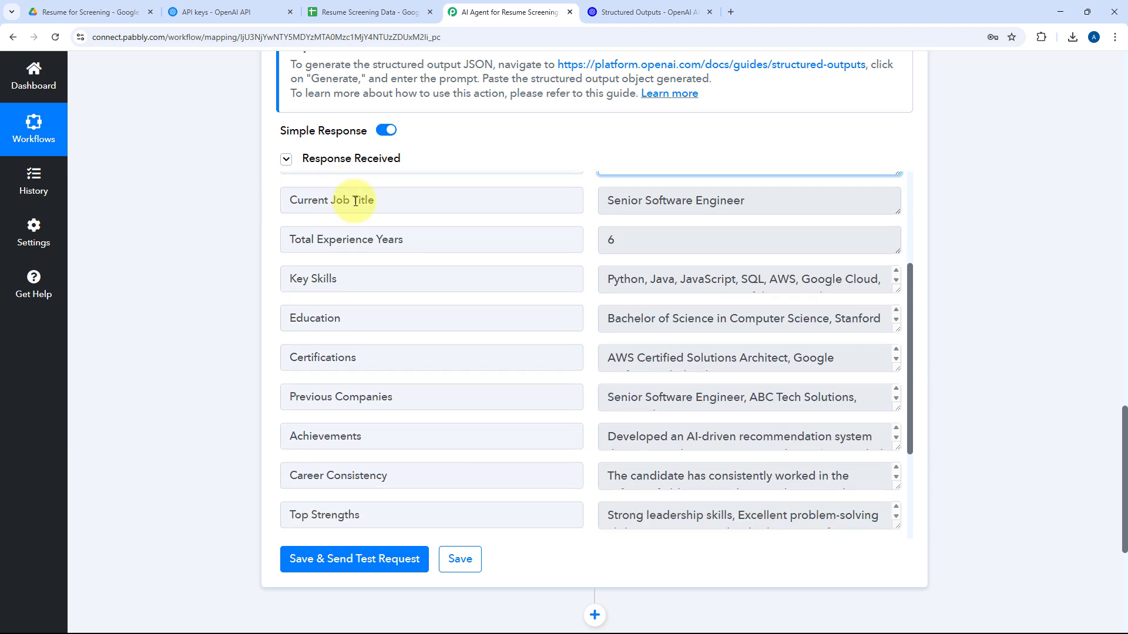
Compare the response's Current Job Title label with the Resume Screening Data sheet's column headers and the candidate_profile schema in OpenAI's Structured Outputs guide.
triple_click(390, 201)
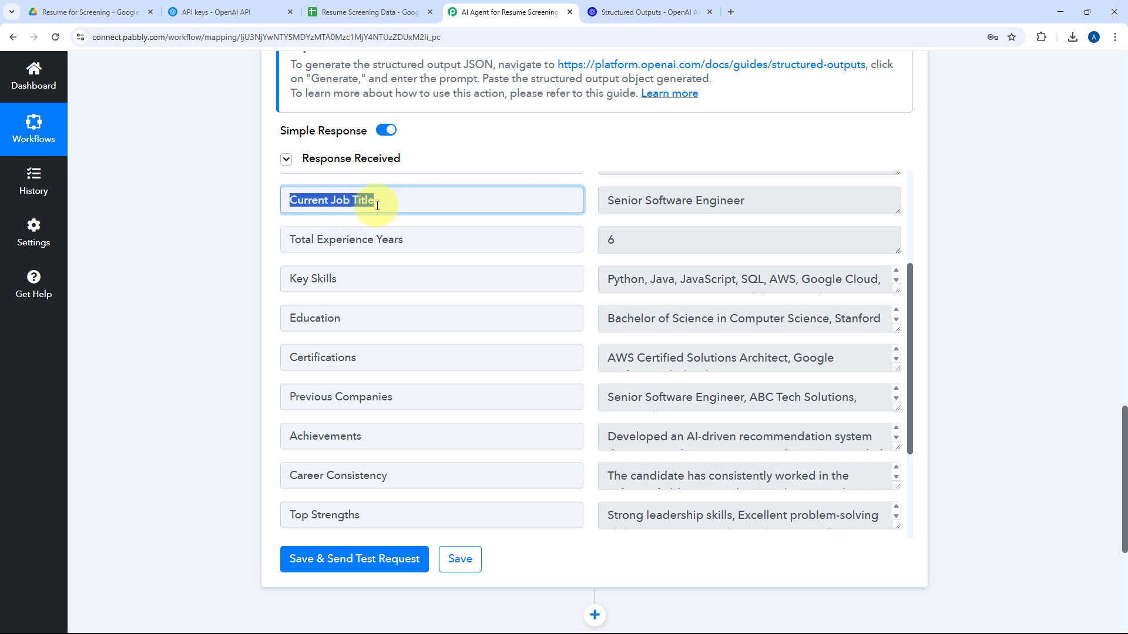
left_click(322, 12)
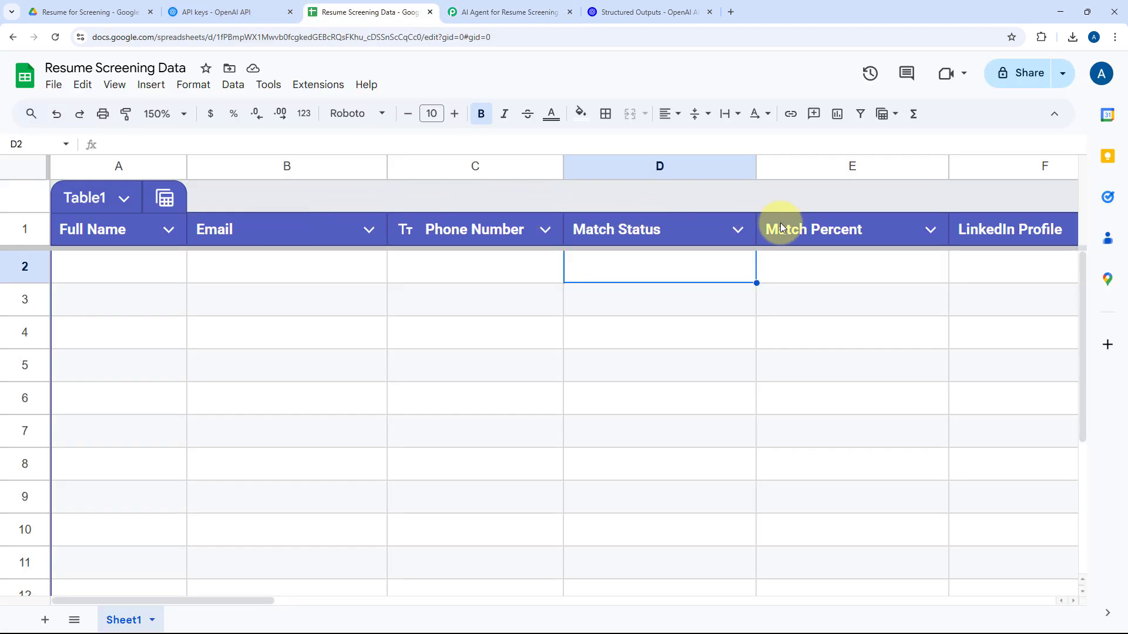
left_click(932, 230)
scroll(934, 226, "down", 3)
scroll(934, 226, "right", 2)
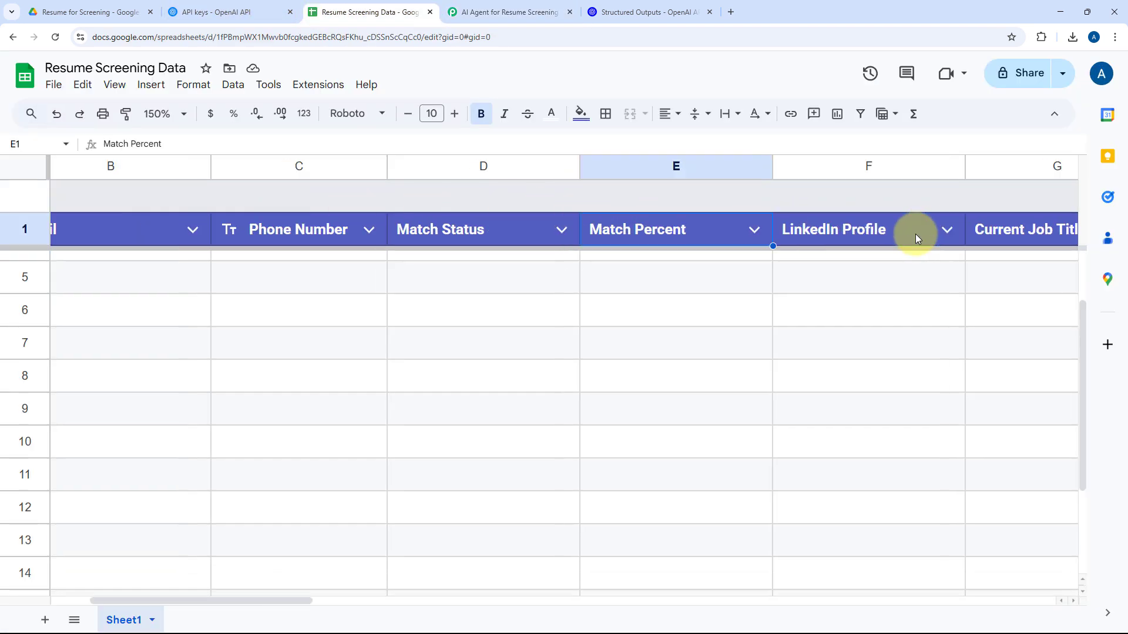
scroll(913, 235, "right", 2)
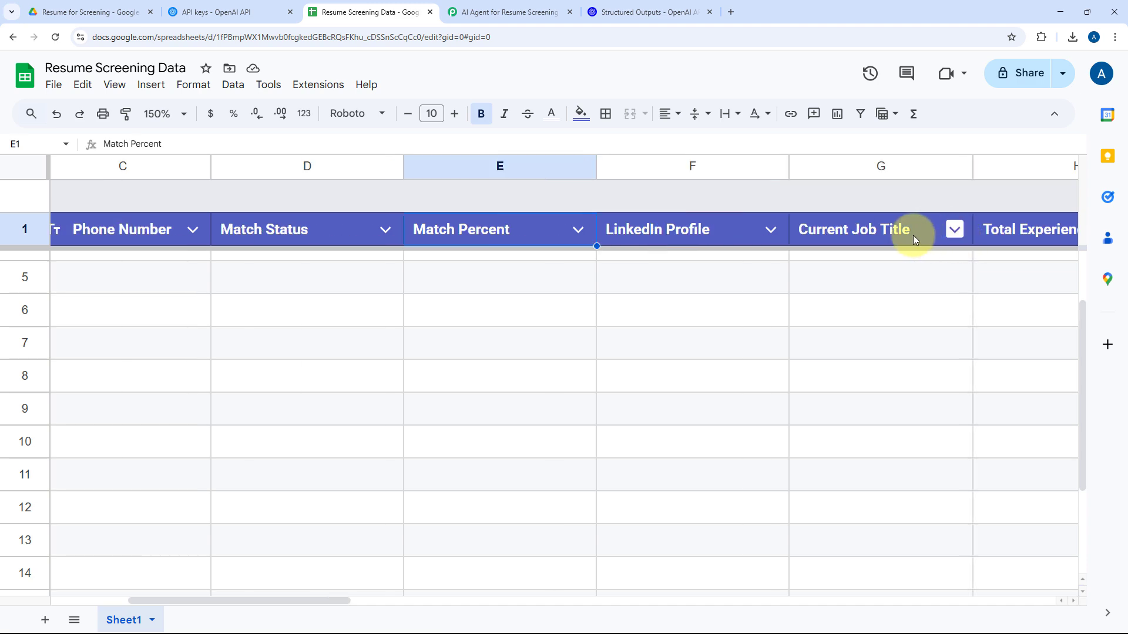
left_click(513, 6)
left_click(643, 12)
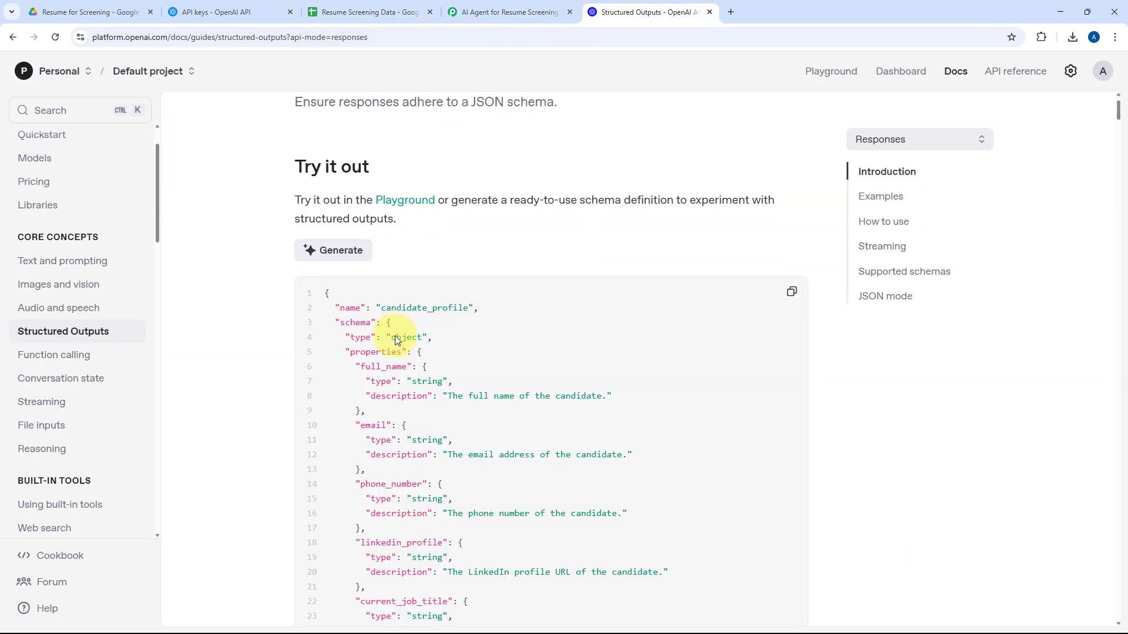
scroll(394, 329, "down", 5)
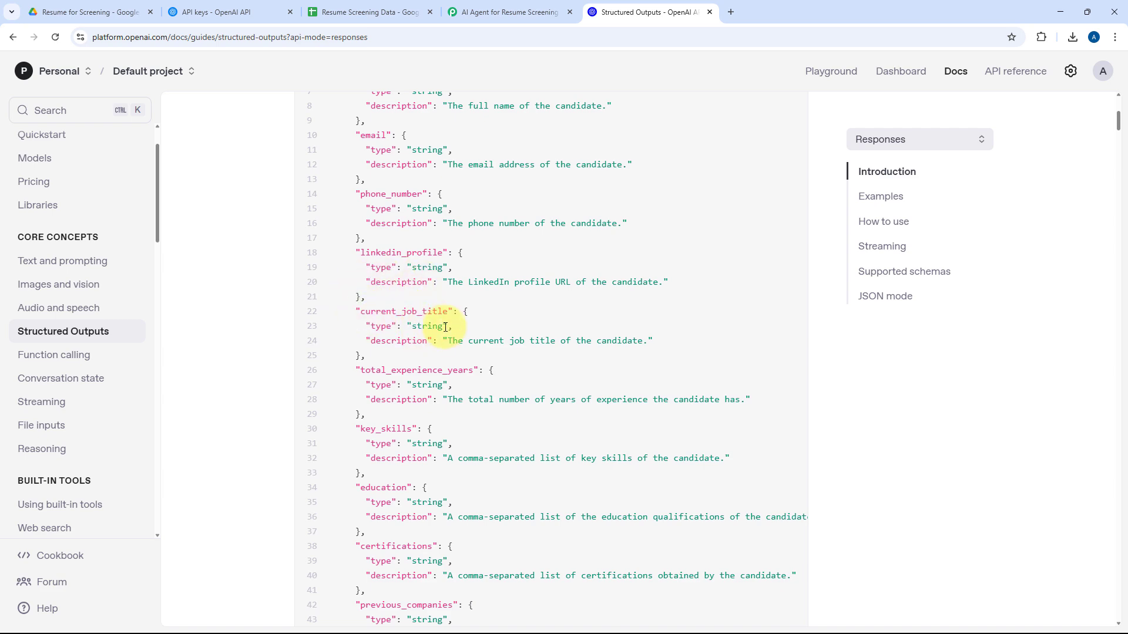
left_click(508, 12)
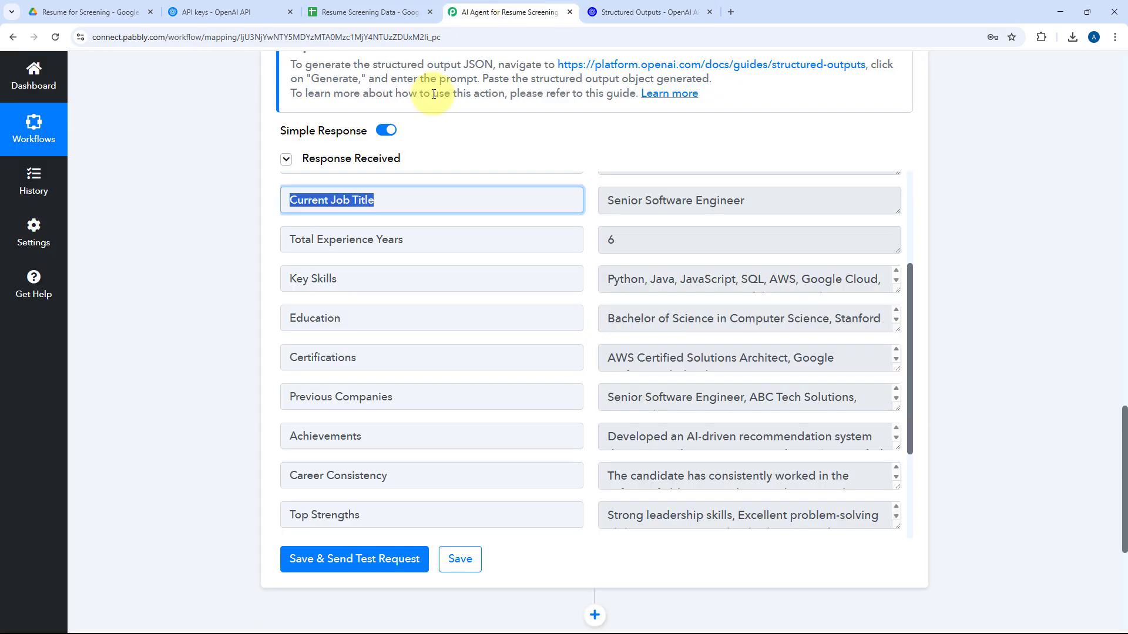
Expand and read the extracted Key Skills, Education, Certifications and Previous Companies values in the OpenAI response.
key("Tab")
key("Tab")
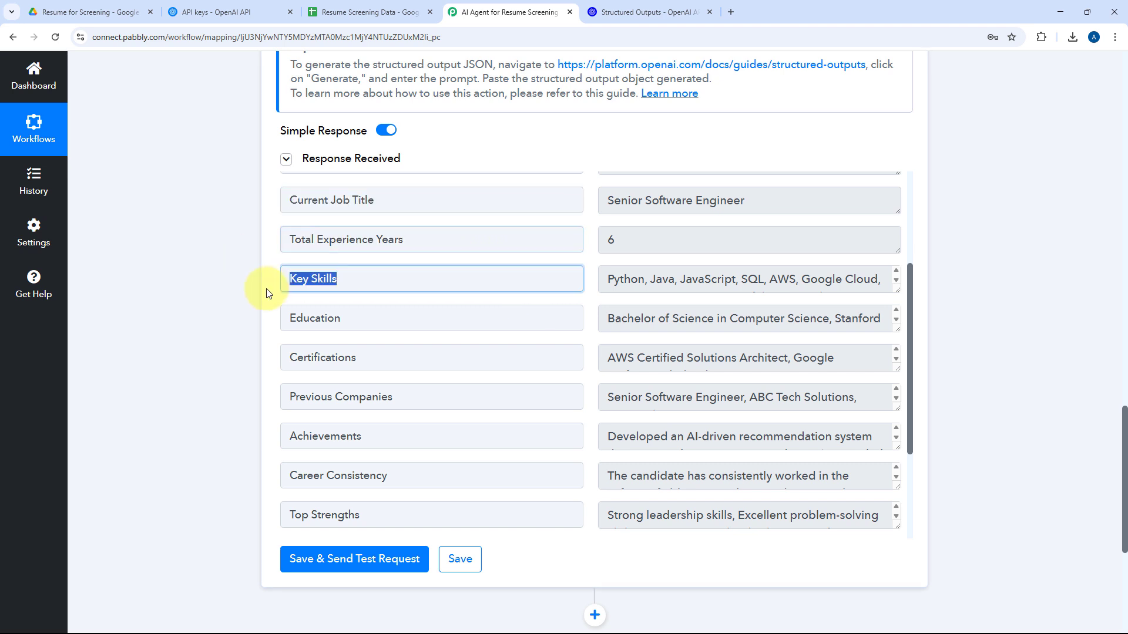
left_click_drag(891, 290, 892, 361)
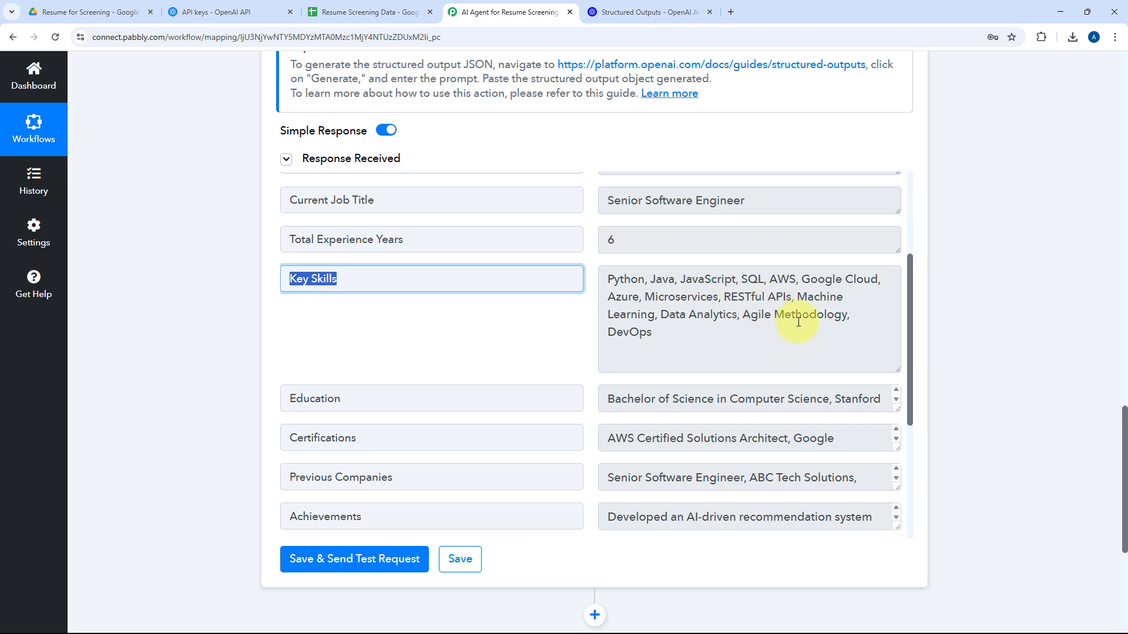
scroll(544, 328, "down", 2)
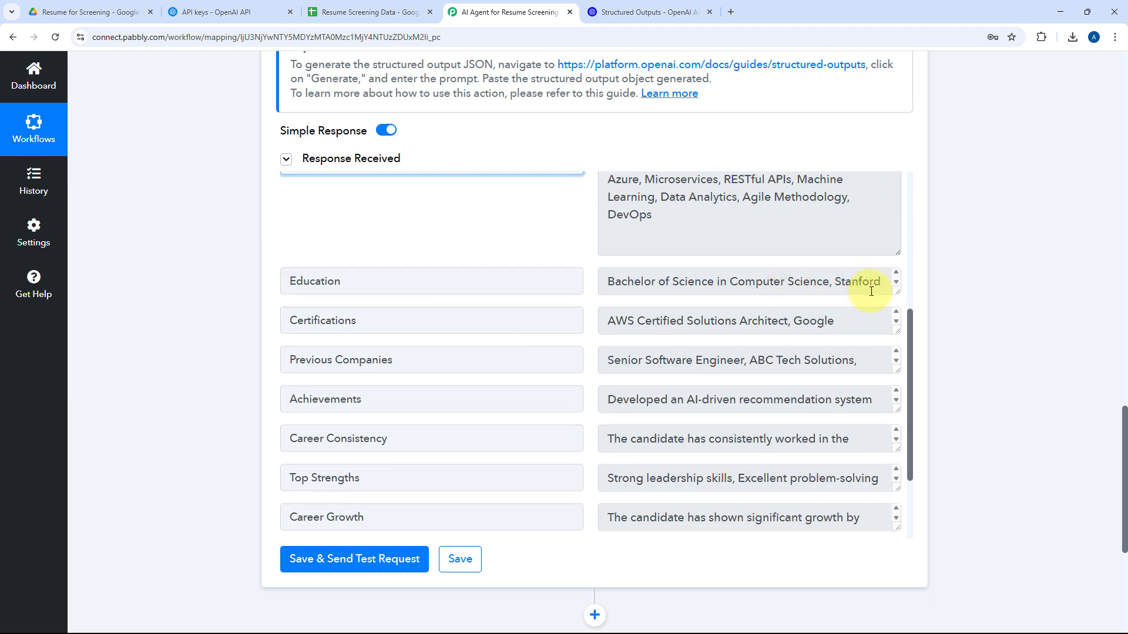
left_click_drag(896, 292, 898, 347)
scroll(423, 256, "down", 2)
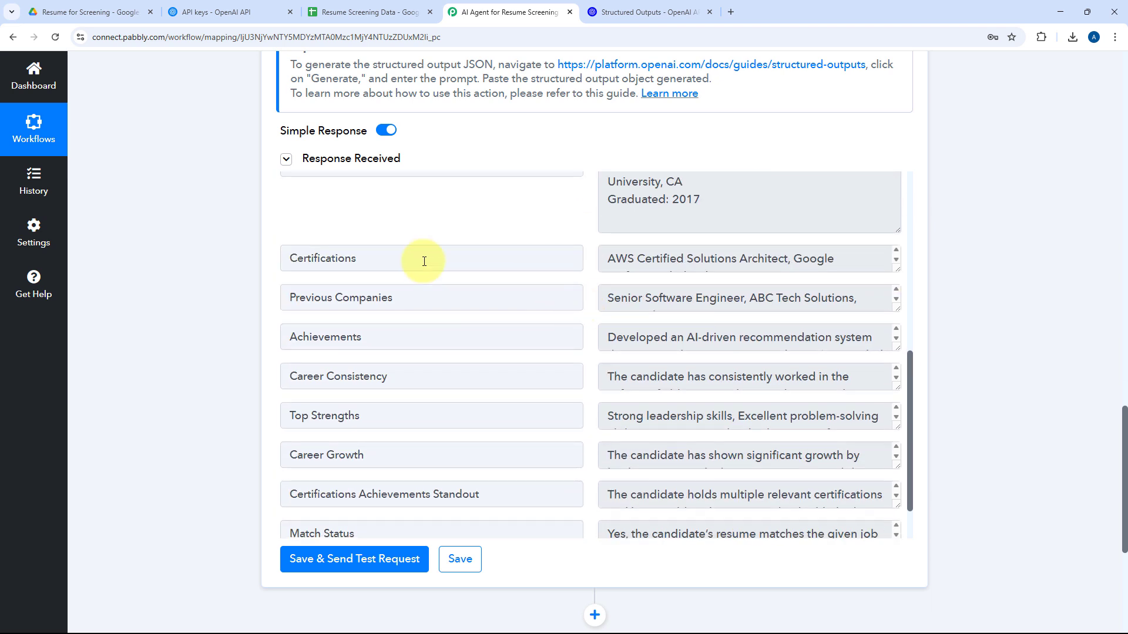
left_click_drag(898, 270, 898, 438)
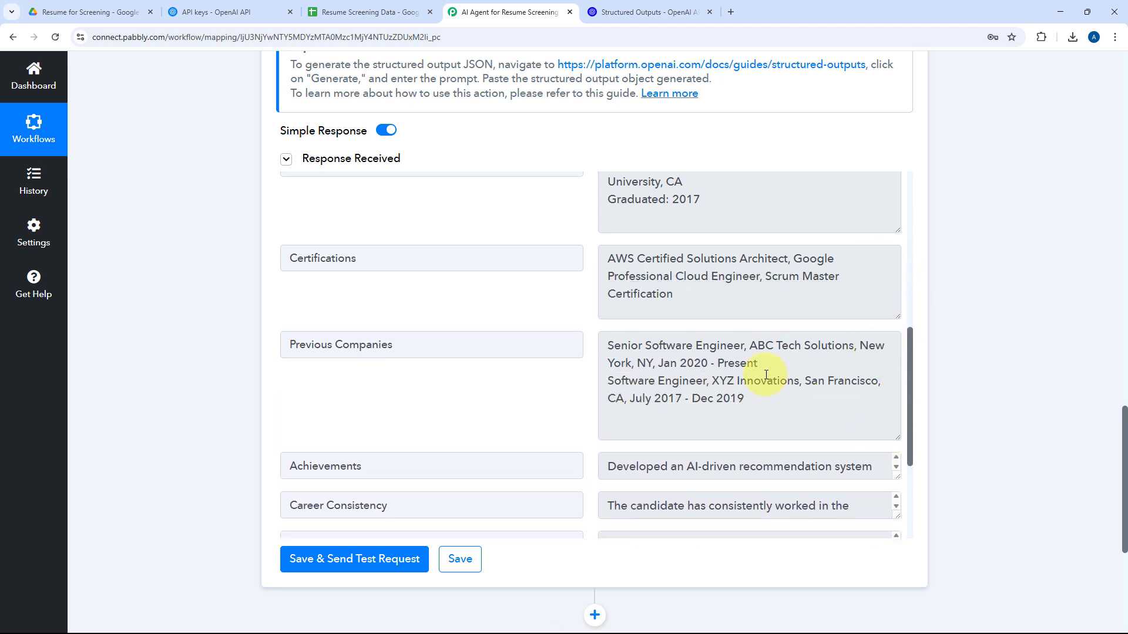
left_click_drag(776, 367, 605, 349)
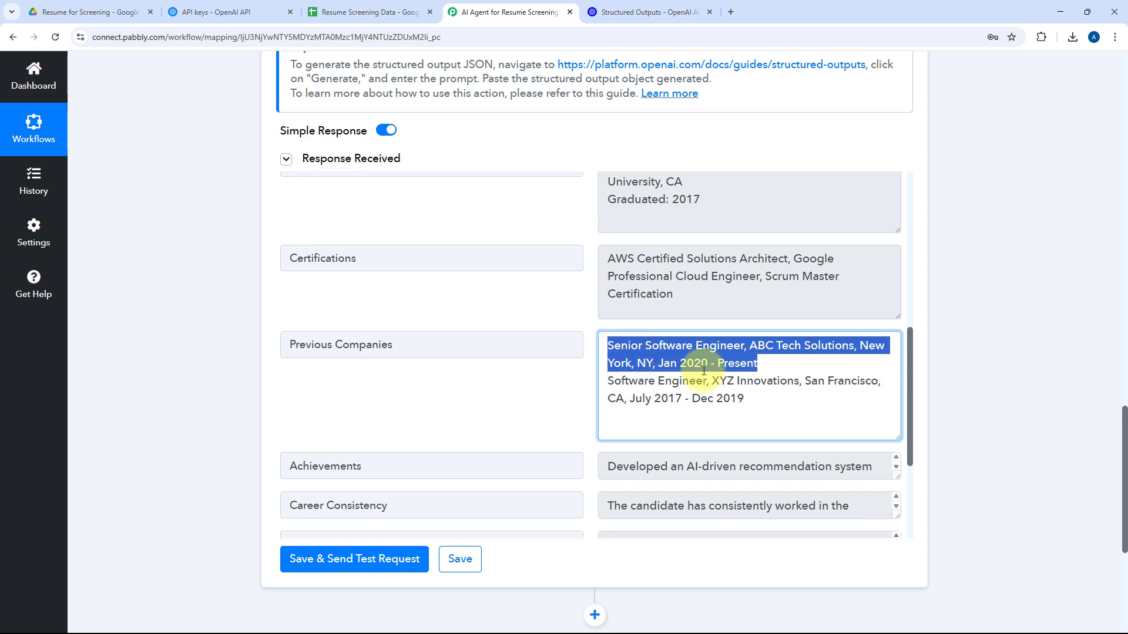
left_click_drag(752, 401, 604, 385)
left_click(574, 365)
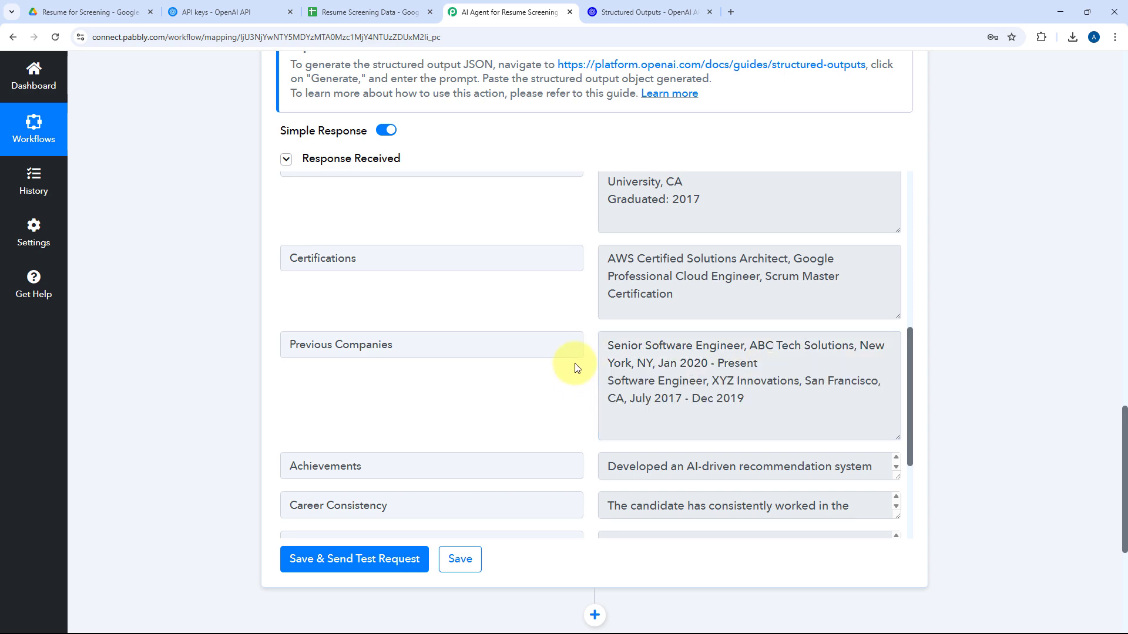
Read the full Achievements value and examine the Career Consistency and Top Strengths fields in the response.
scroll(578, 368, "down", 3)
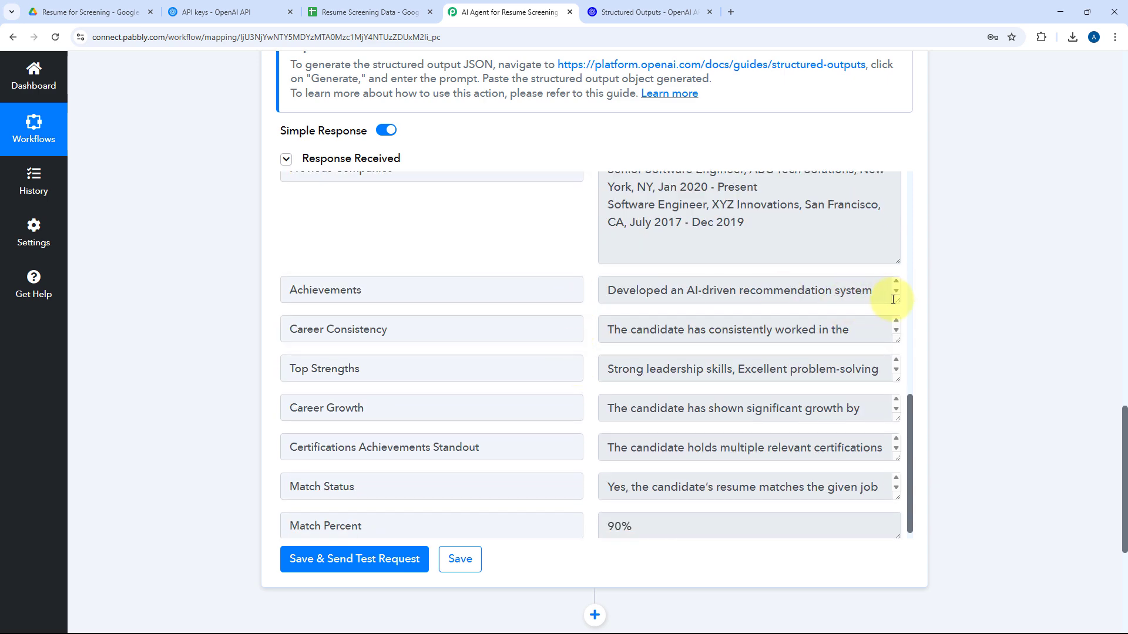
left_click_drag(898, 301, 898, 408)
scroll(584, 316, "down", 2)
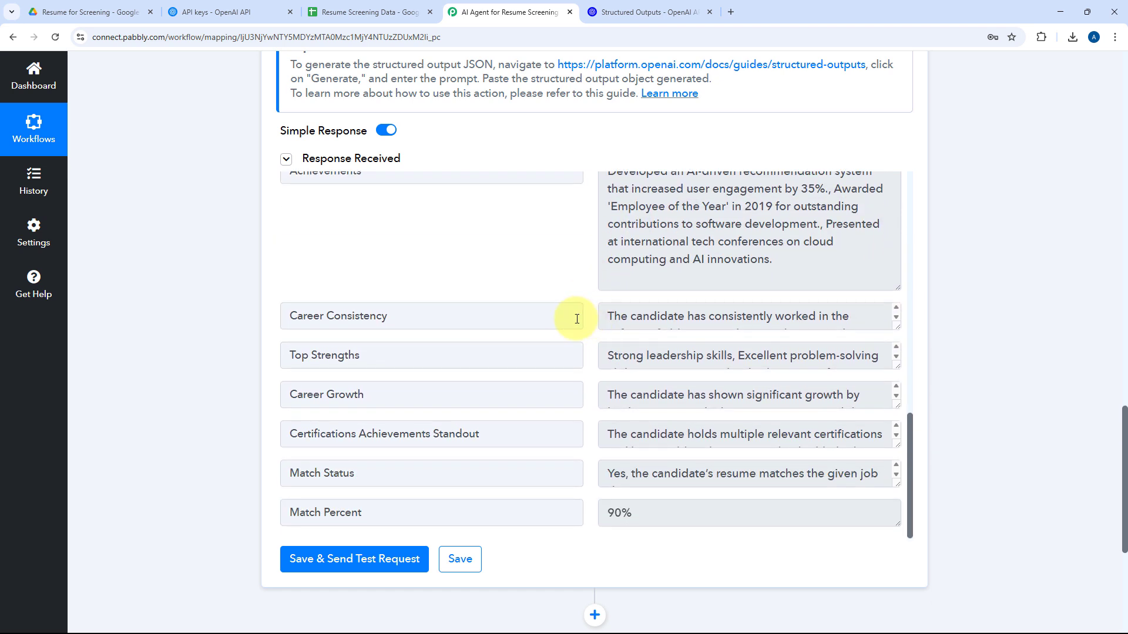
triple_click(411, 320)
left_click_drag(390, 365, 265, 376)
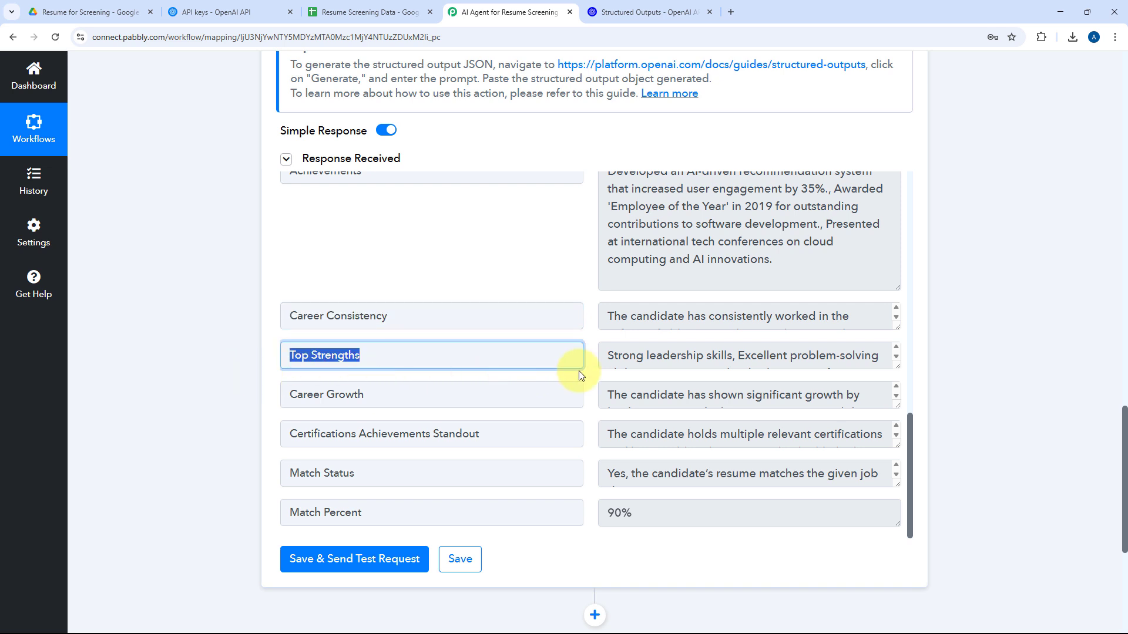
scroll(566, 357, "down", 2)
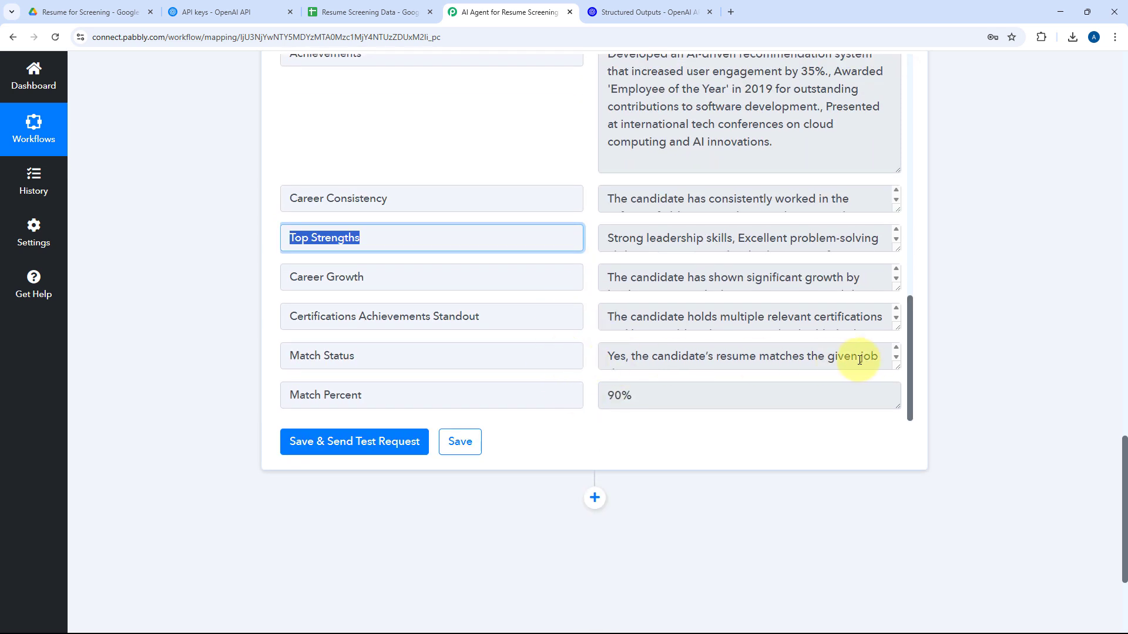
Expand the Match Status value and examine it together with Match Percent in the response.
left_click_drag(896, 363, 893, 415)
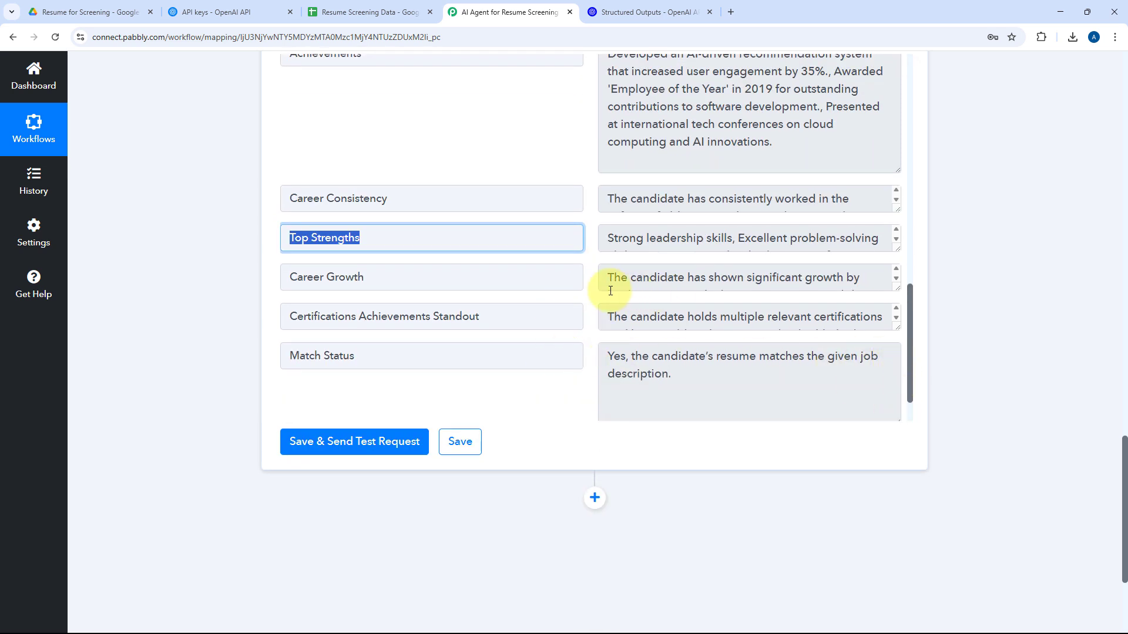
scroll(604, 290, "down", 1)
scroll(574, 300, "down", 1)
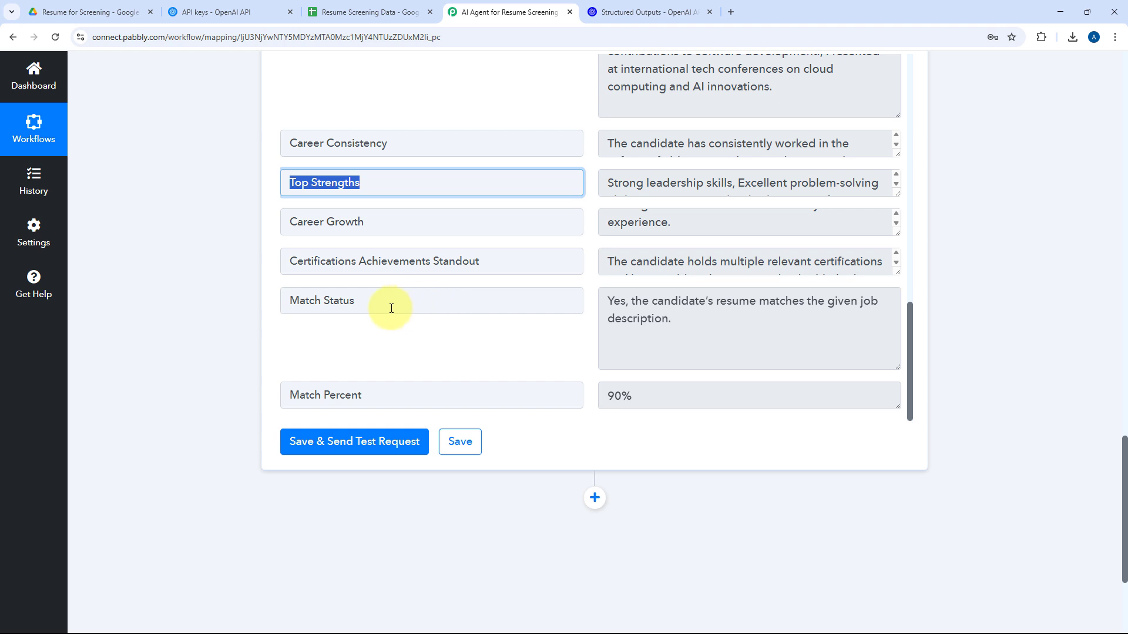
left_click_drag(390, 307, 269, 314)
left_click(672, 323)
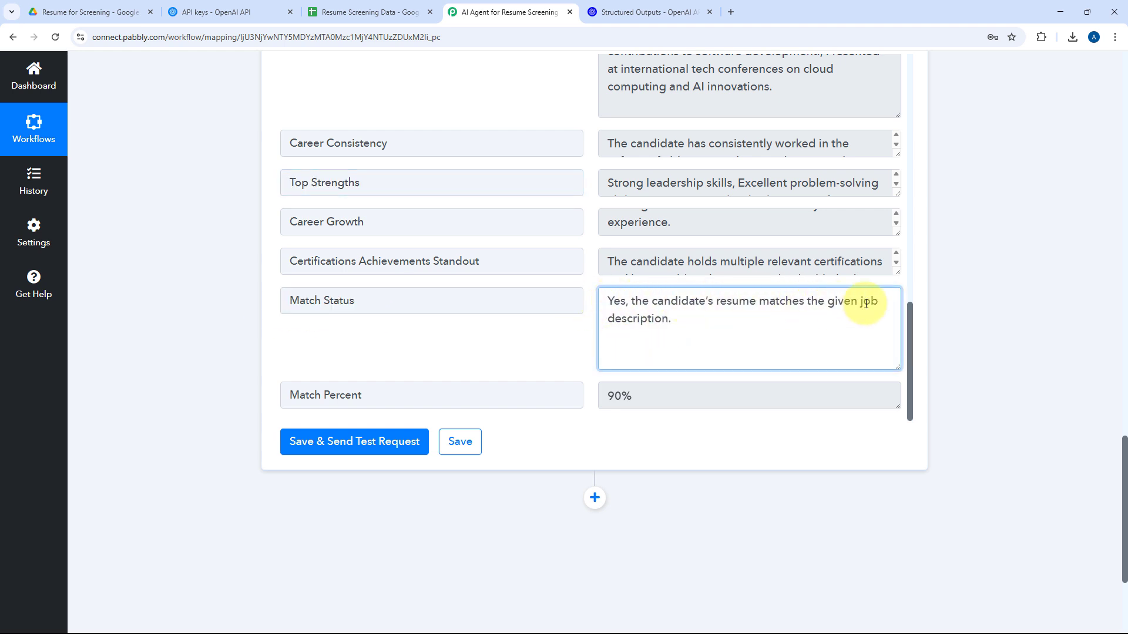
left_click(419, 396)
left_click_drag(645, 396, 587, 388)
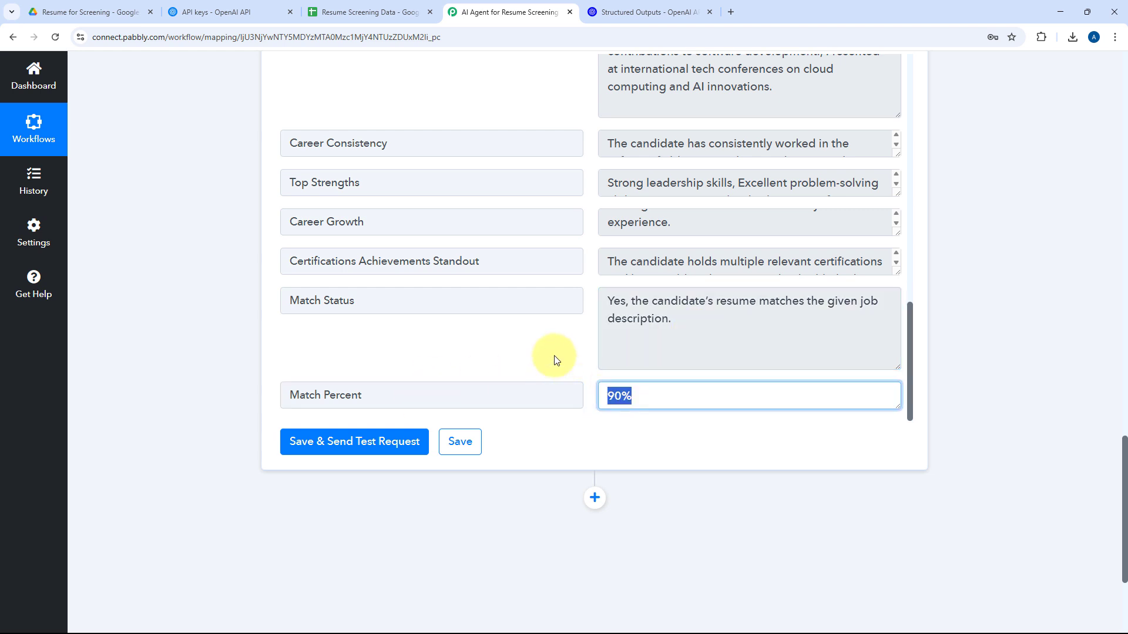
left_click(575, 339)
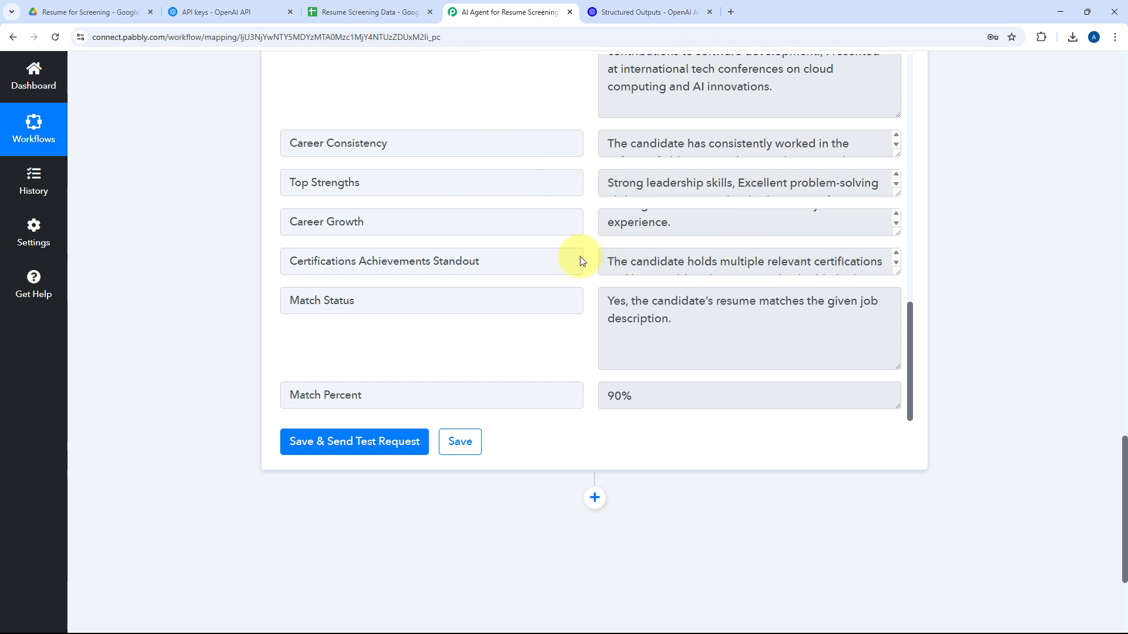
scroll(630, 208, "up", 15)
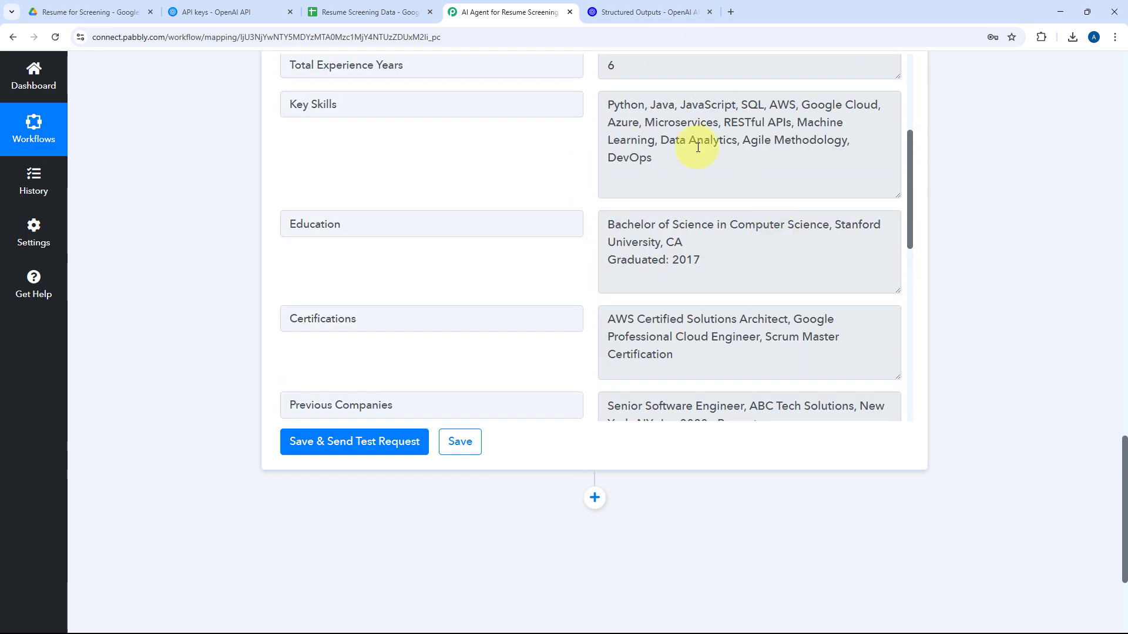
Add a Google Sheets action step with the Add New Row event after the OpenAI step.
left_click(359, 12)
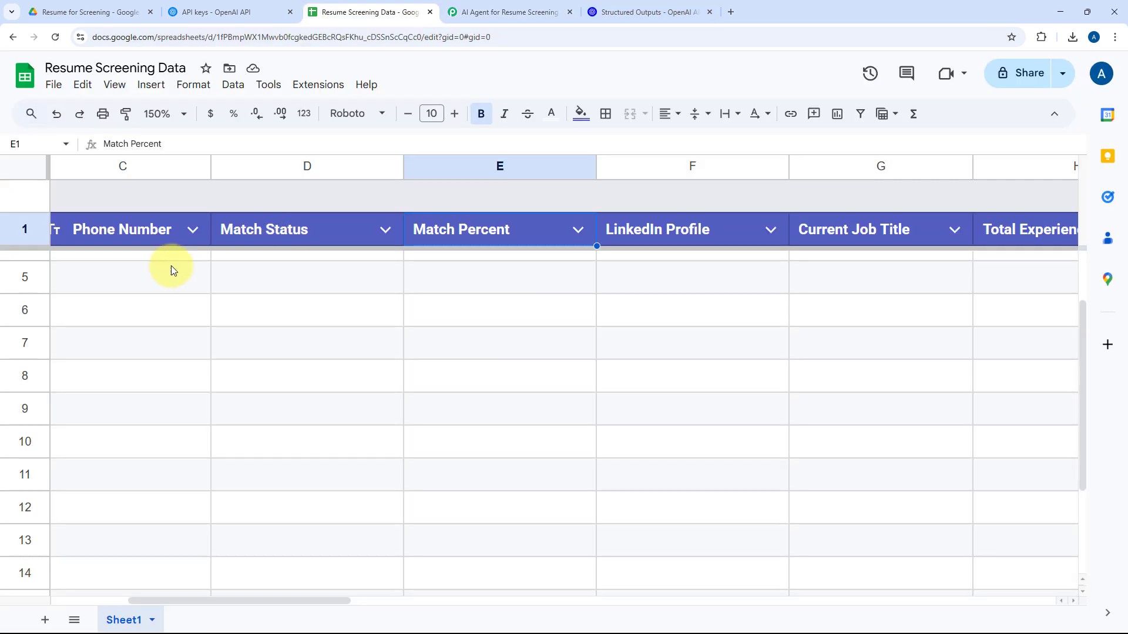
scroll(294, 289, "left", 2)
left_click(505, 11)
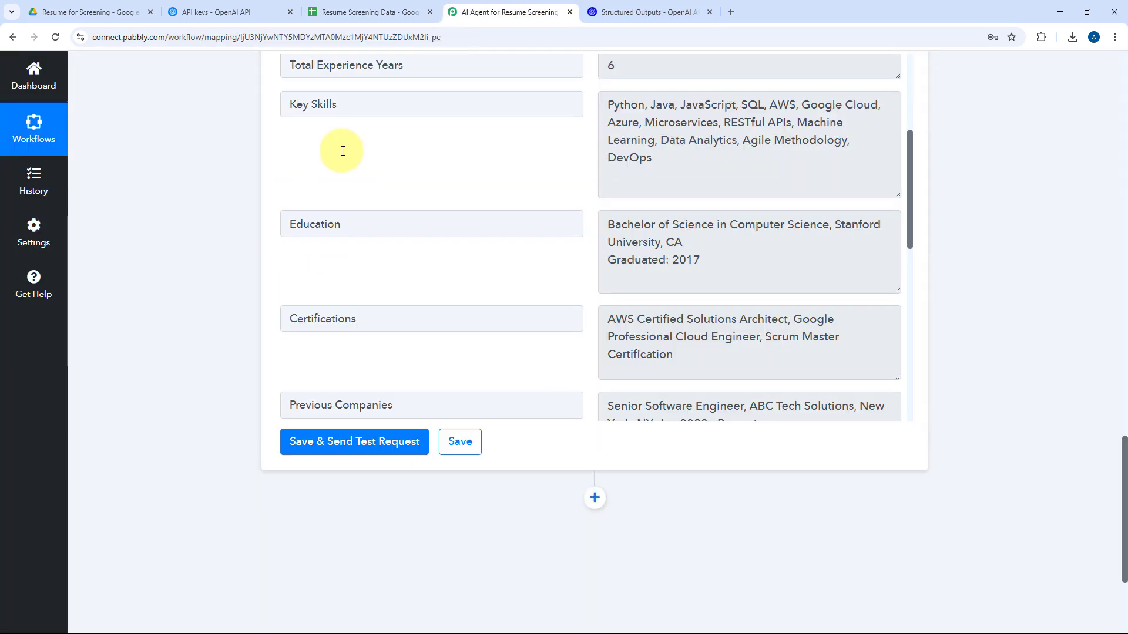
scroll(594, 297, "down", 3)
left_click(595, 306)
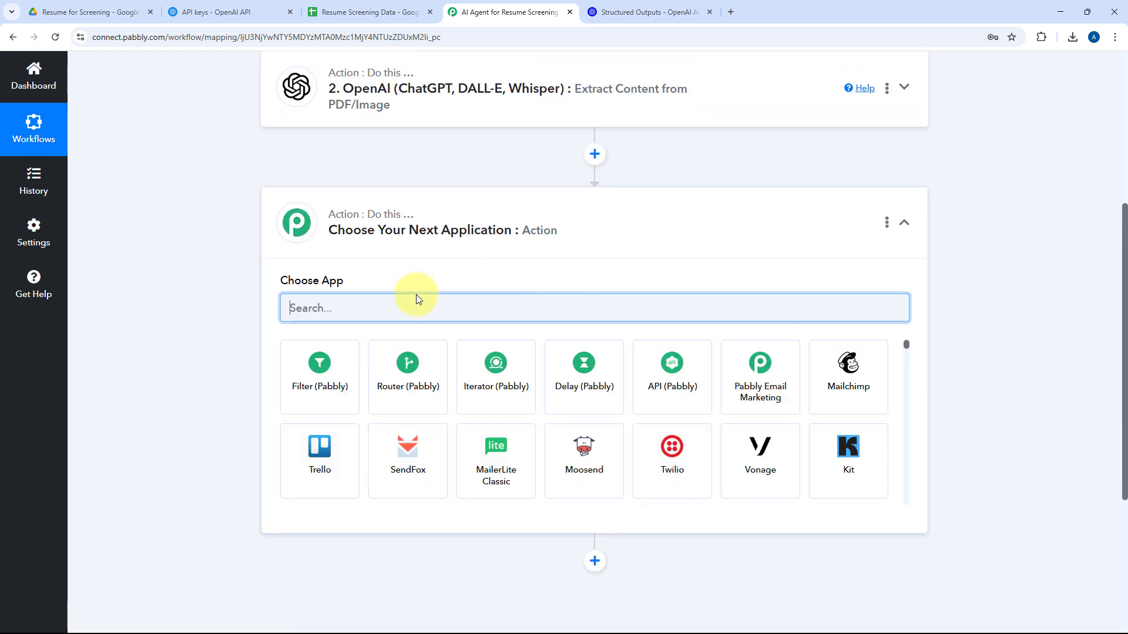
type("Google S")
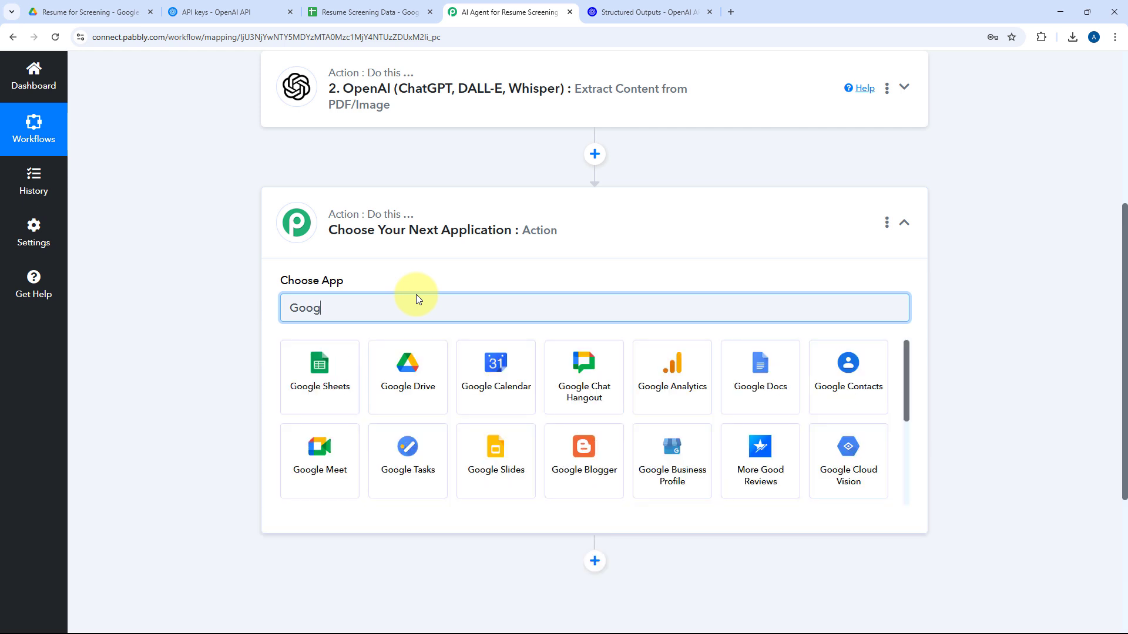
left_click(300, 378)
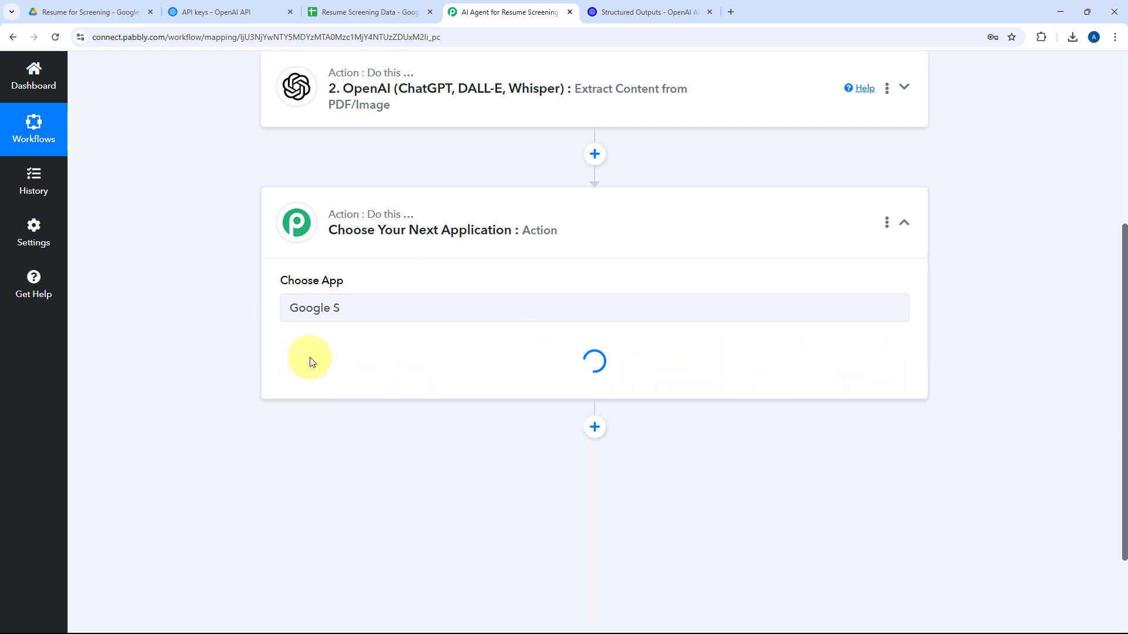
left_click(341, 234)
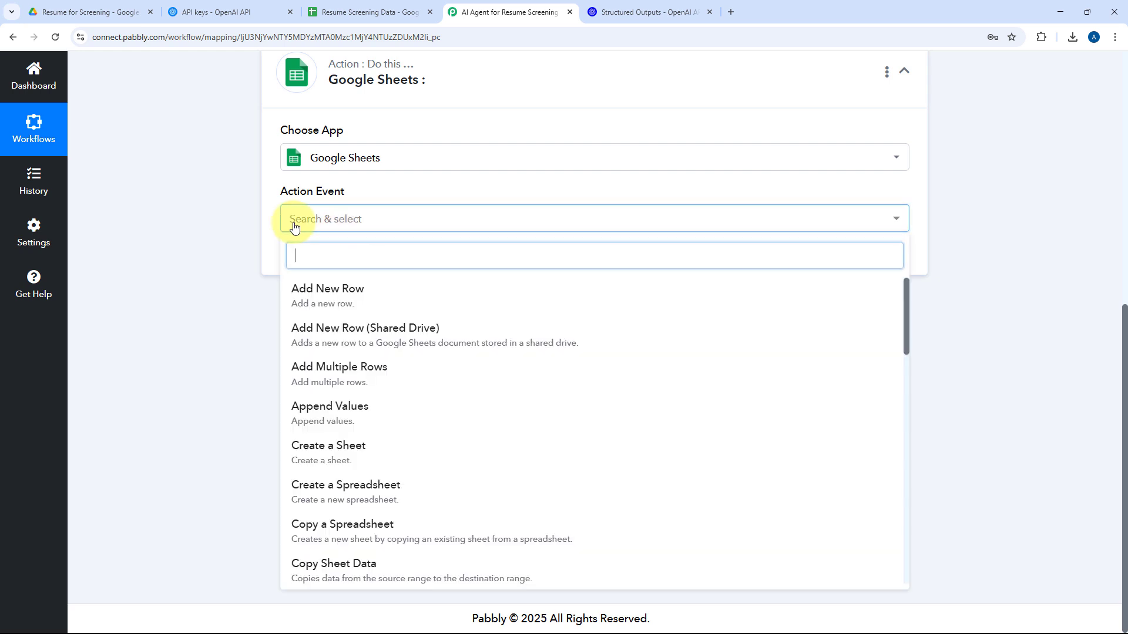
left_click(374, 290)
Create a new Google Sheets connection by signing in with Google and granting Pabbly Connect Sheets access to the account.
left_click(337, 271)
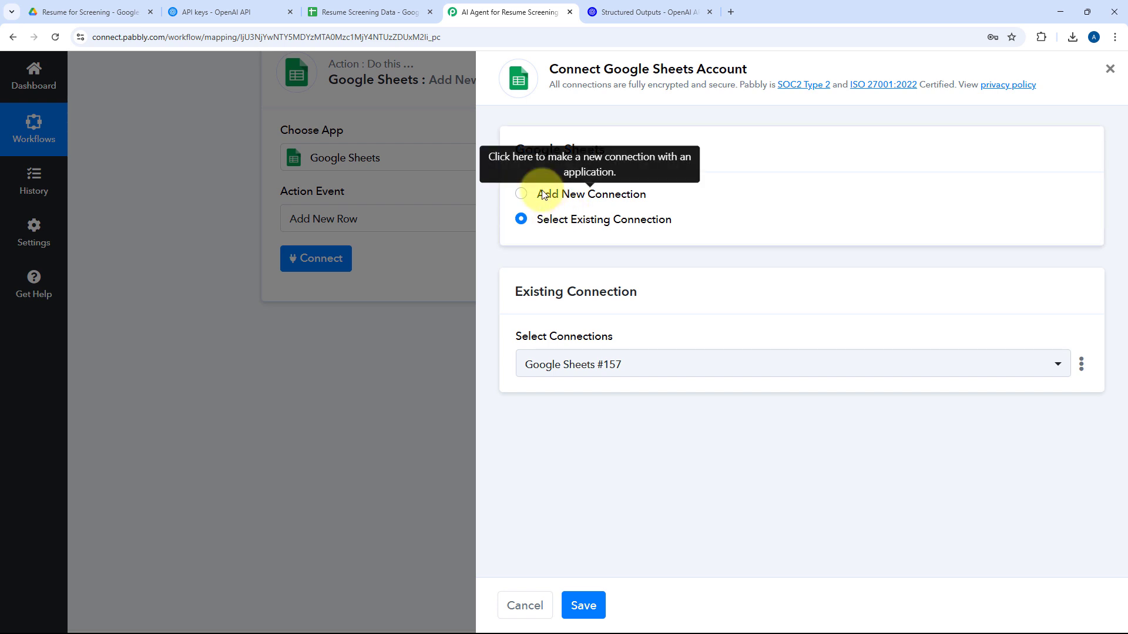
left_click(541, 194)
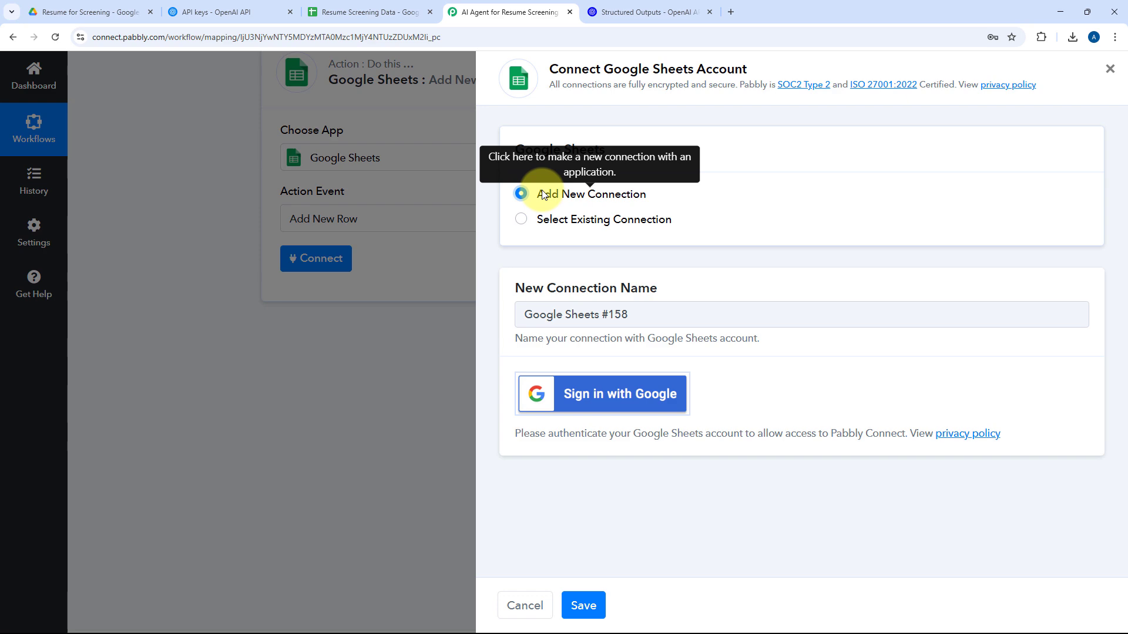
left_click(597, 395)
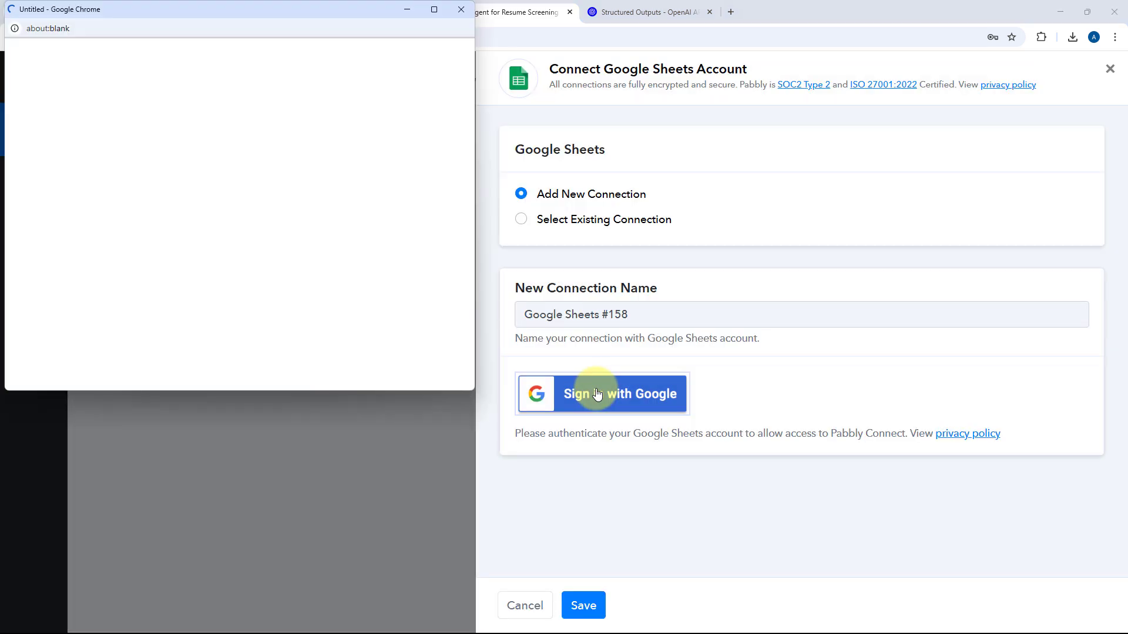
left_click(341, 144)
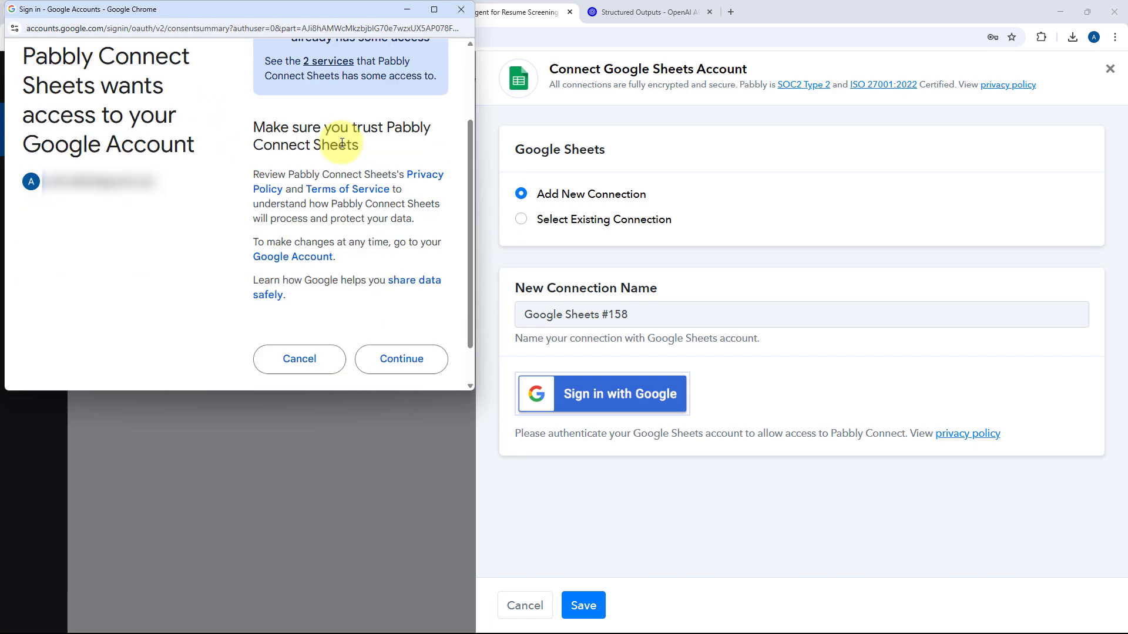
scroll(411, 235, "down", 2)
left_click(411, 318)
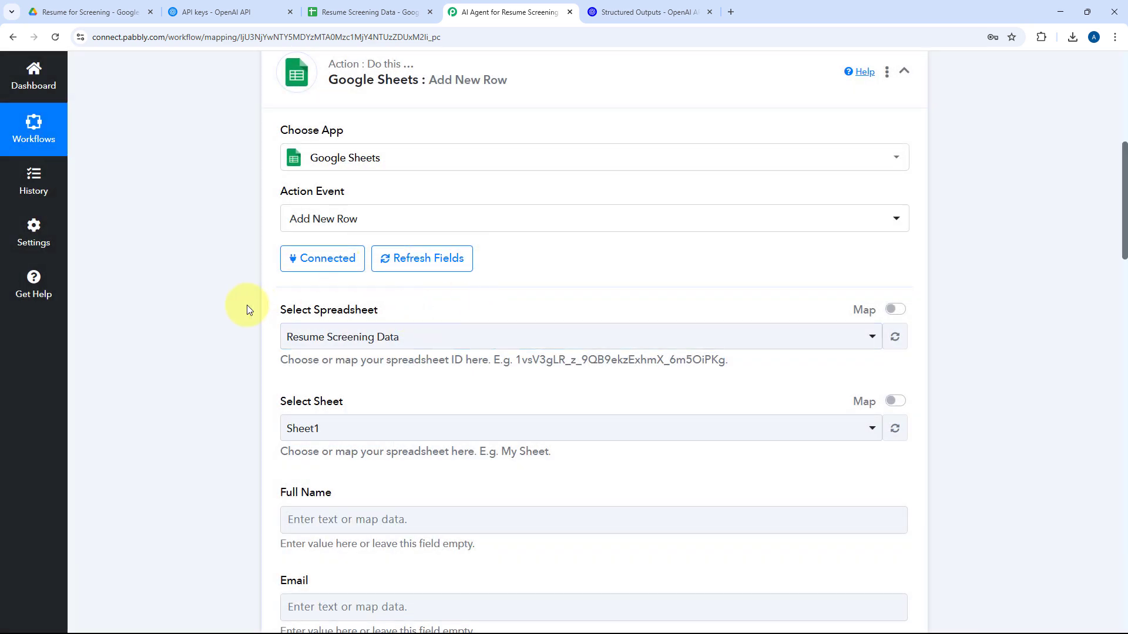
Select Resume Screening Data as the spreadsheet for the new row.
scroll(188, 269, "down", 2)
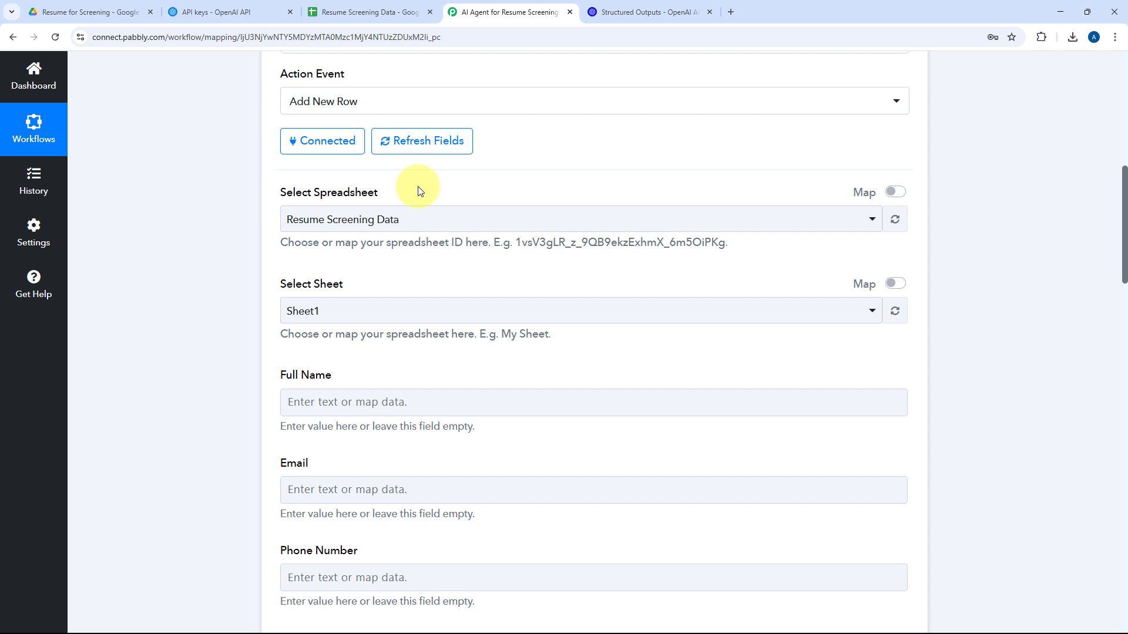
left_click(471, 222)
scroll(228, 251, "down", 2)
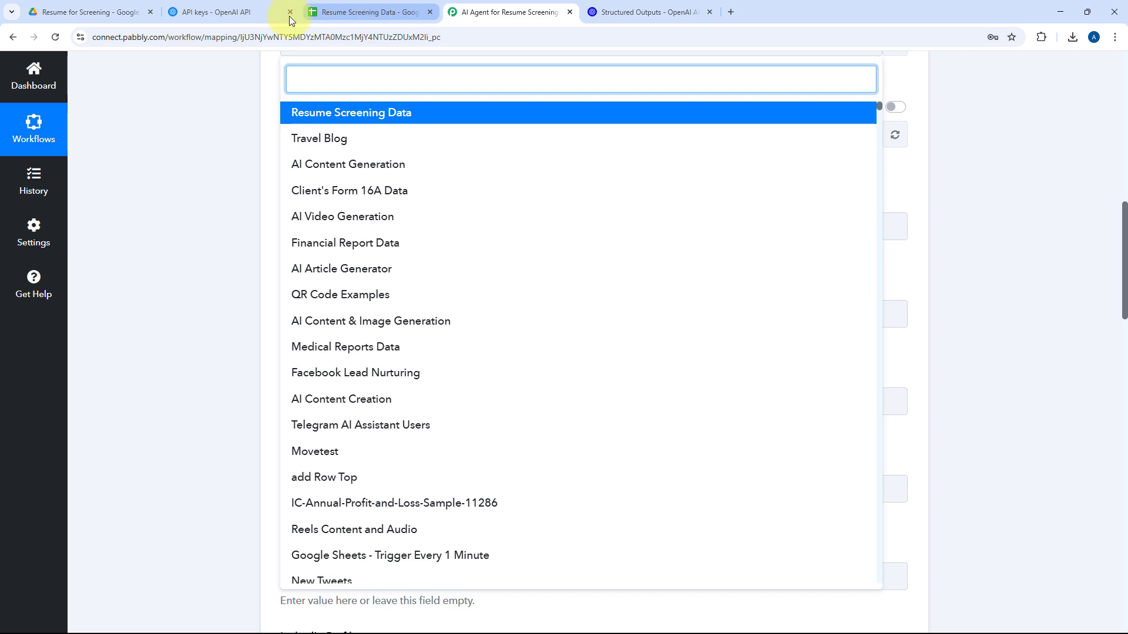
left_click(353, 11)
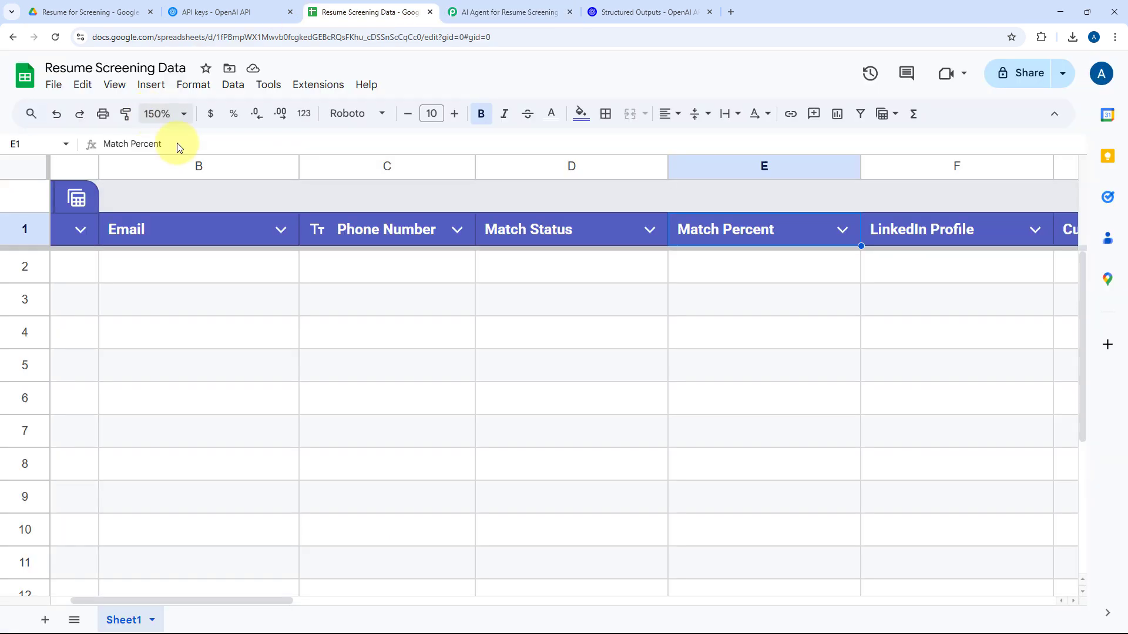
left_click(629, 10)
left_click(505, 12)
left_click(373, 113)
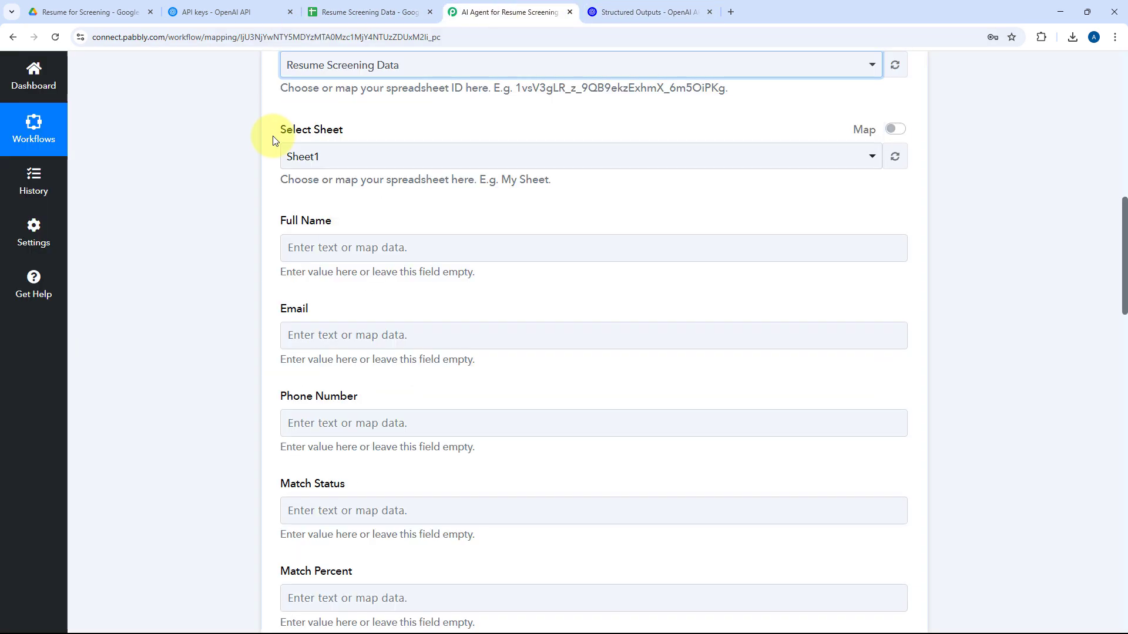
Check the tab name in the Resume Screening Data spreadsheet and choose Sheet1 as the target sheet.
left_click(347, 12)
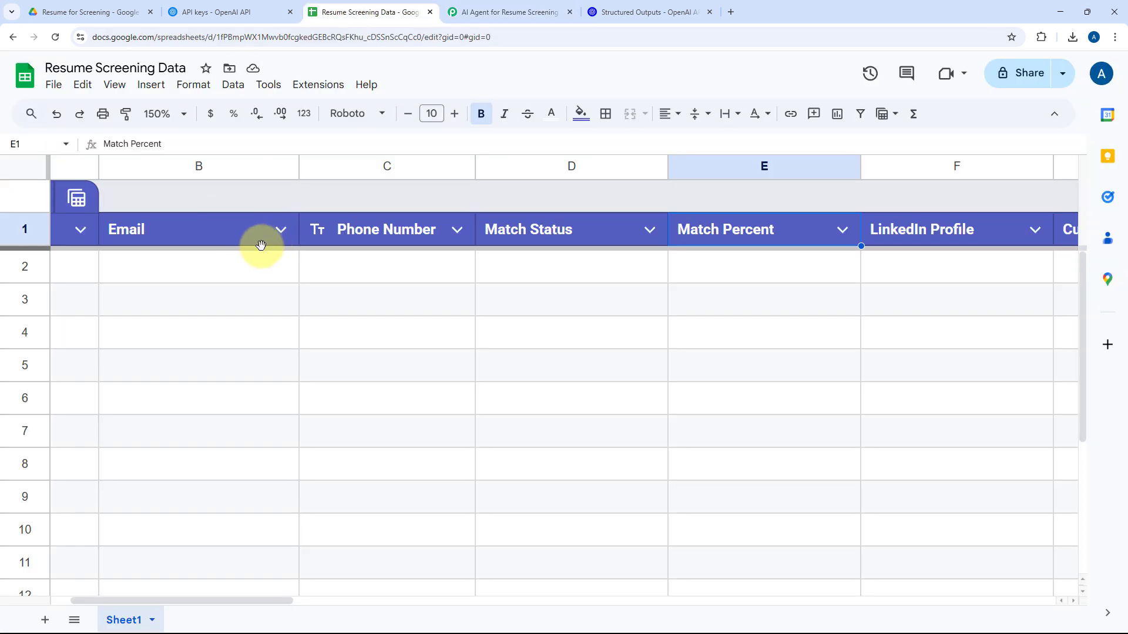
scroll(267, 264, "left", 2)
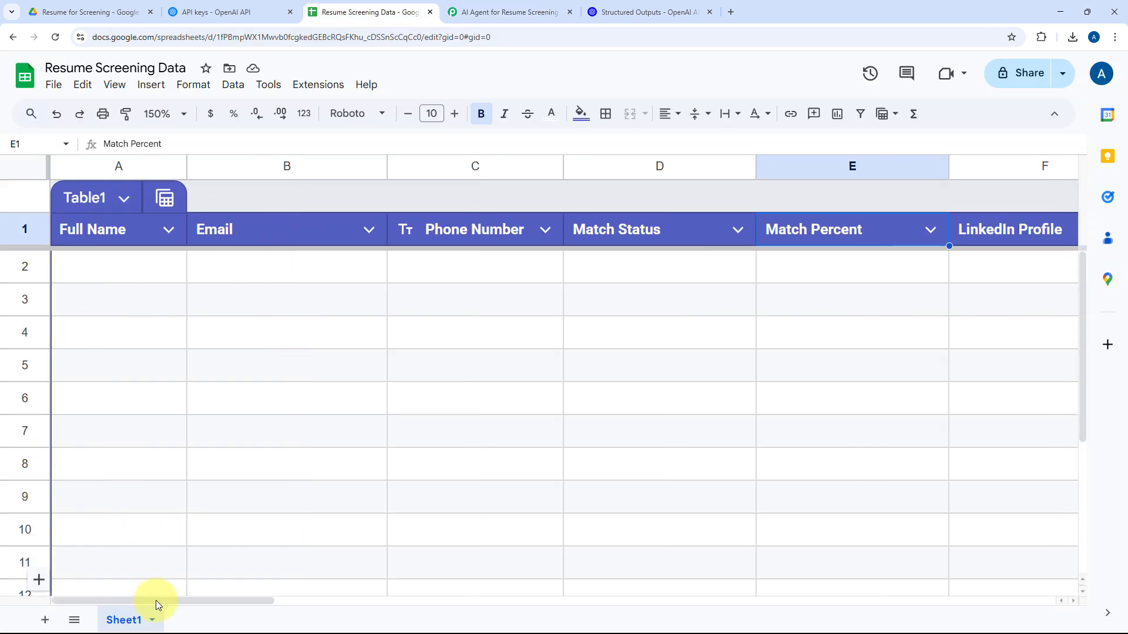
left_click(505, 12)
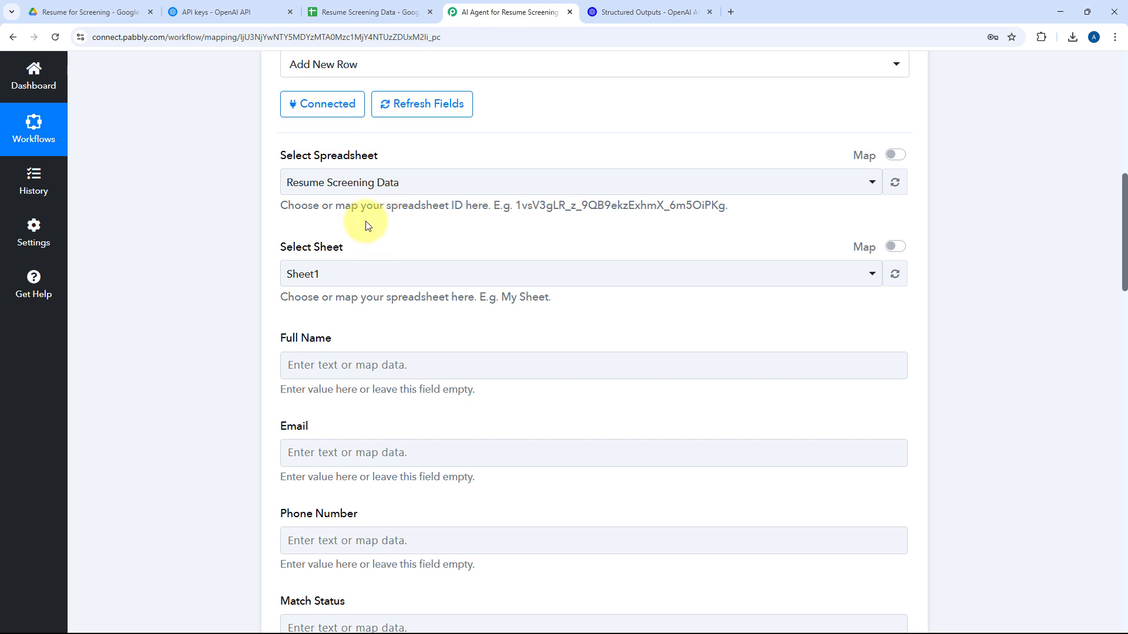
left_click(340, 275)
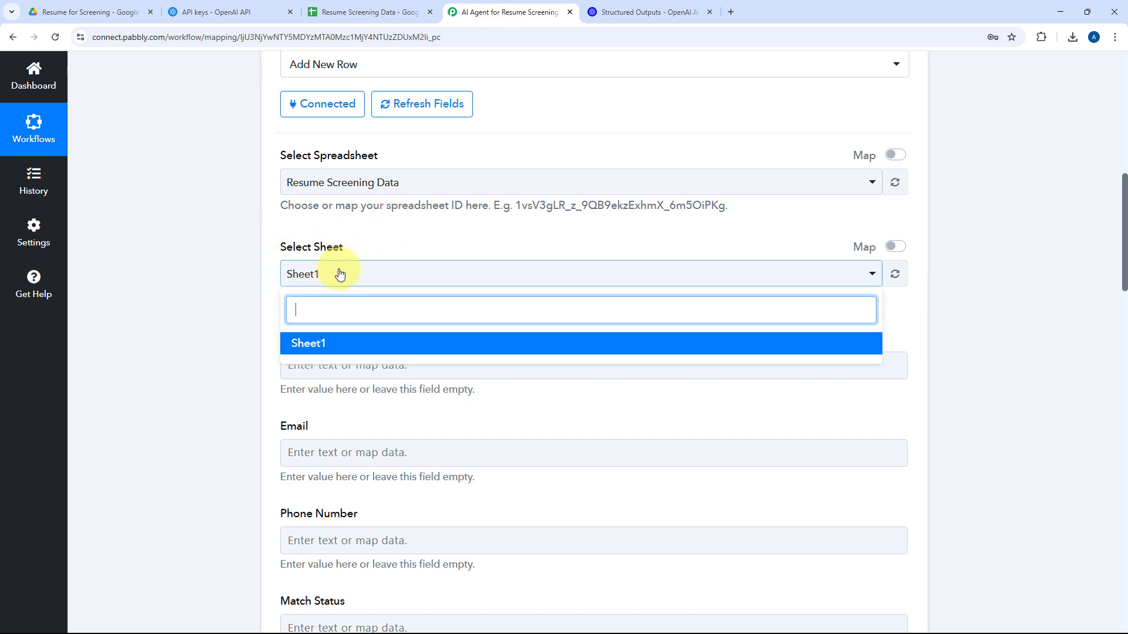
left_click(311, 343)
Compare the spreadsheet's column headers with the Add New Row action's fields and review the preceding workflow steps.
scroll(343, 238, "down", 2)
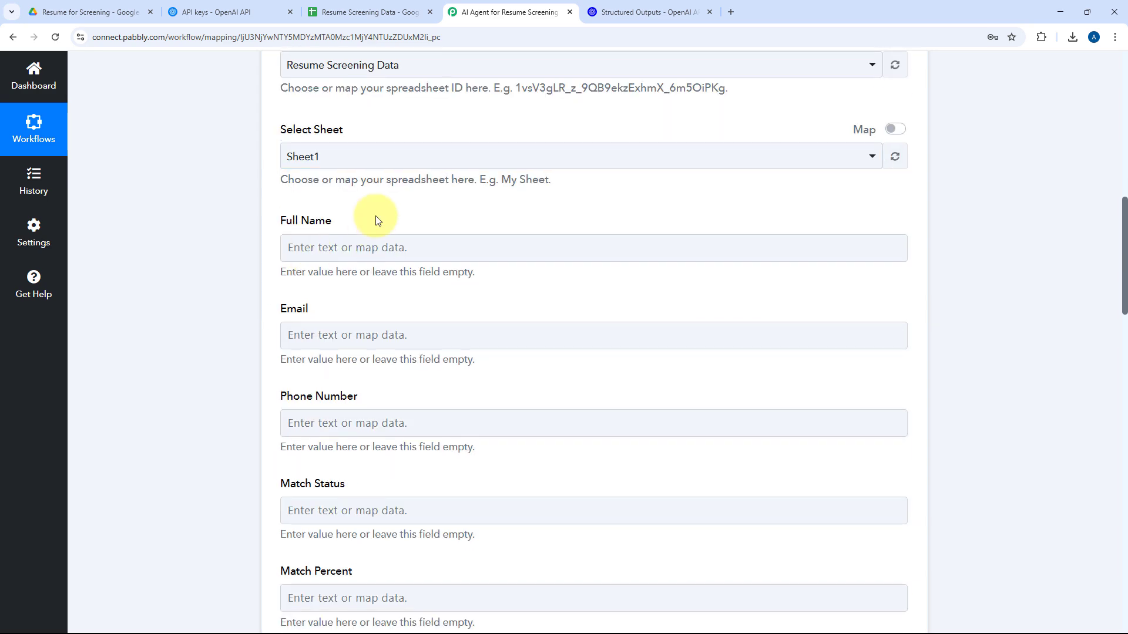
left_click(356, 11)
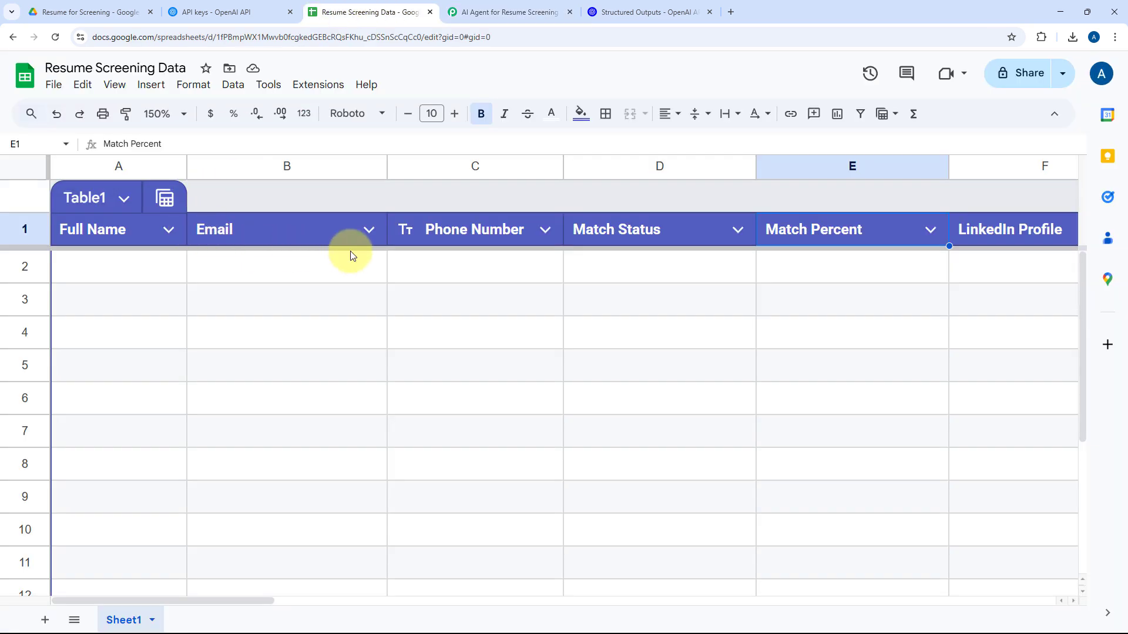
scroll(470, 253, "right", 6)
scroll(662, 247, "left", 6)
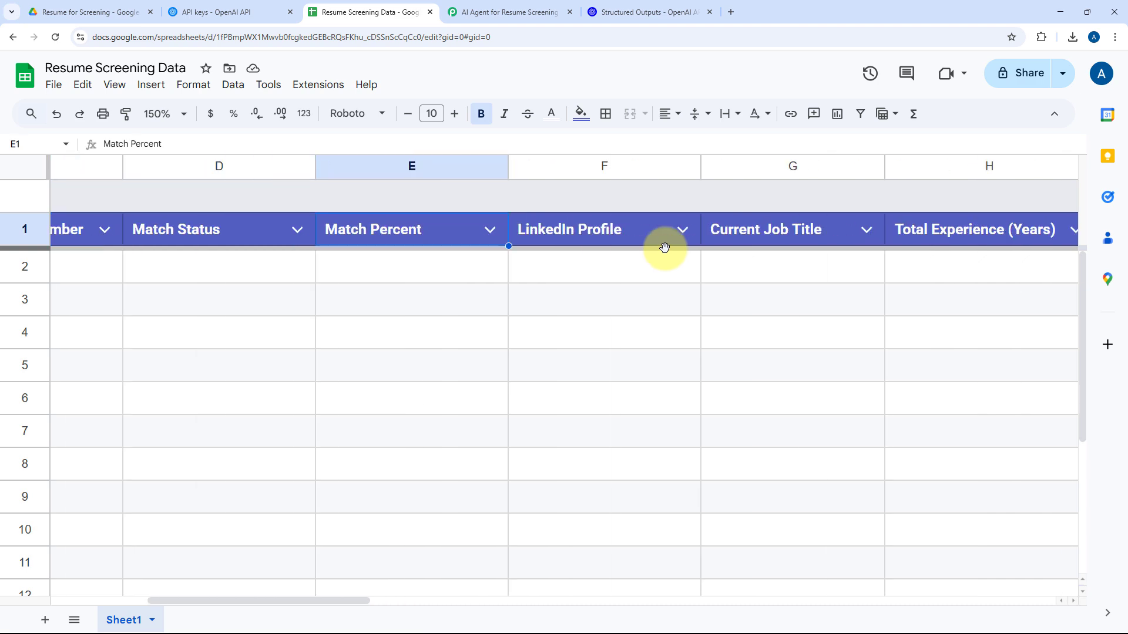
left_click(456, 10)
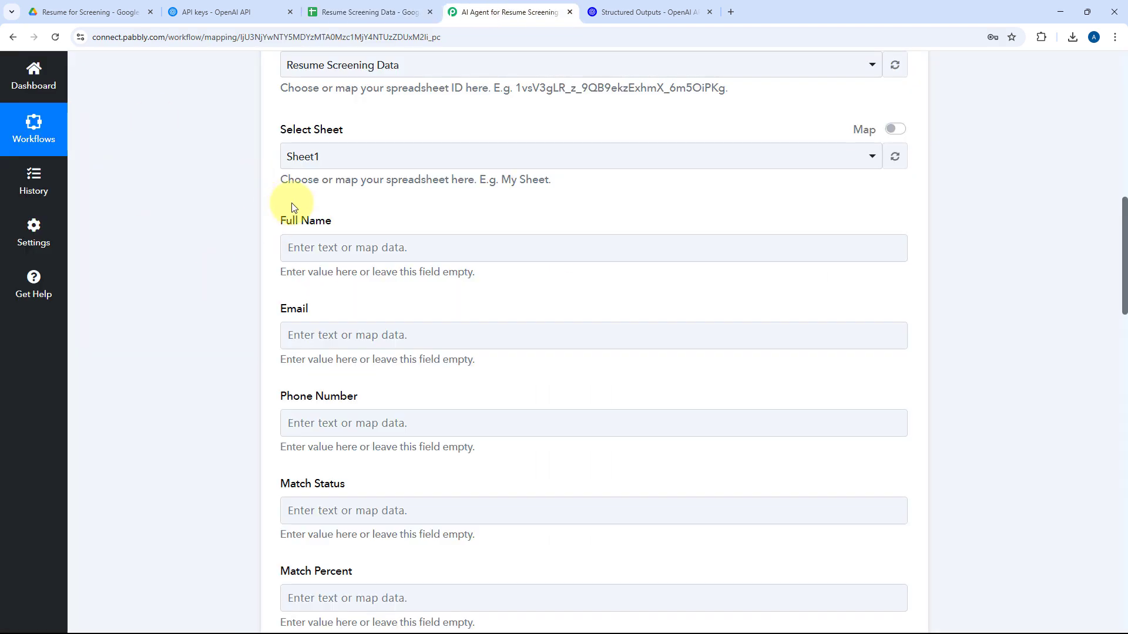
scroll(255, 210, "down", 2)
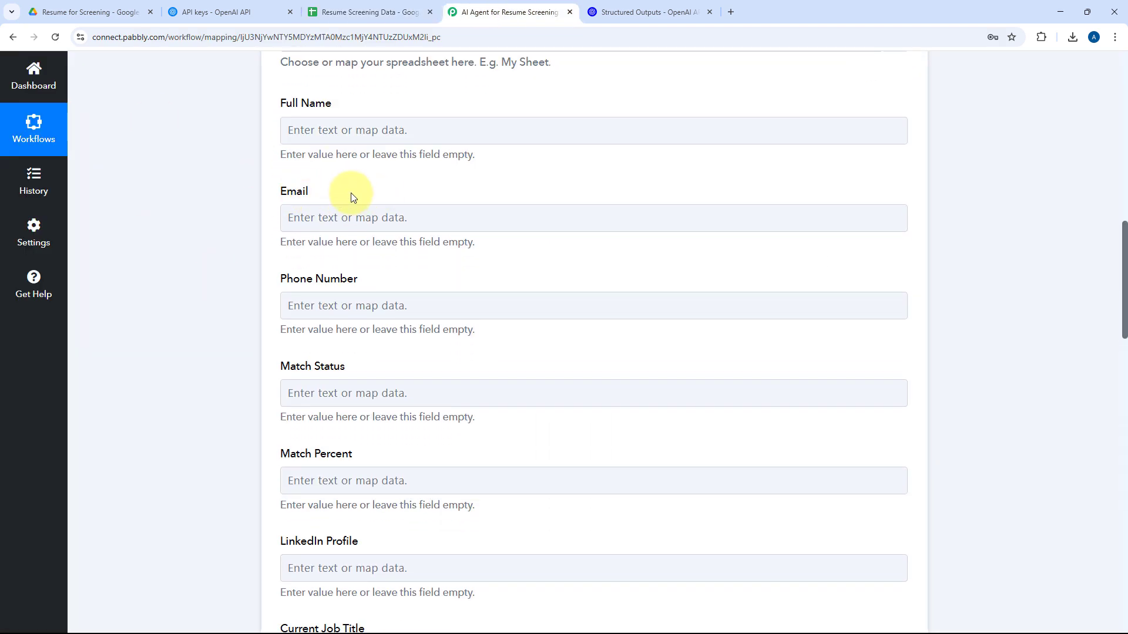
scroll(523, 220, "up", 12)
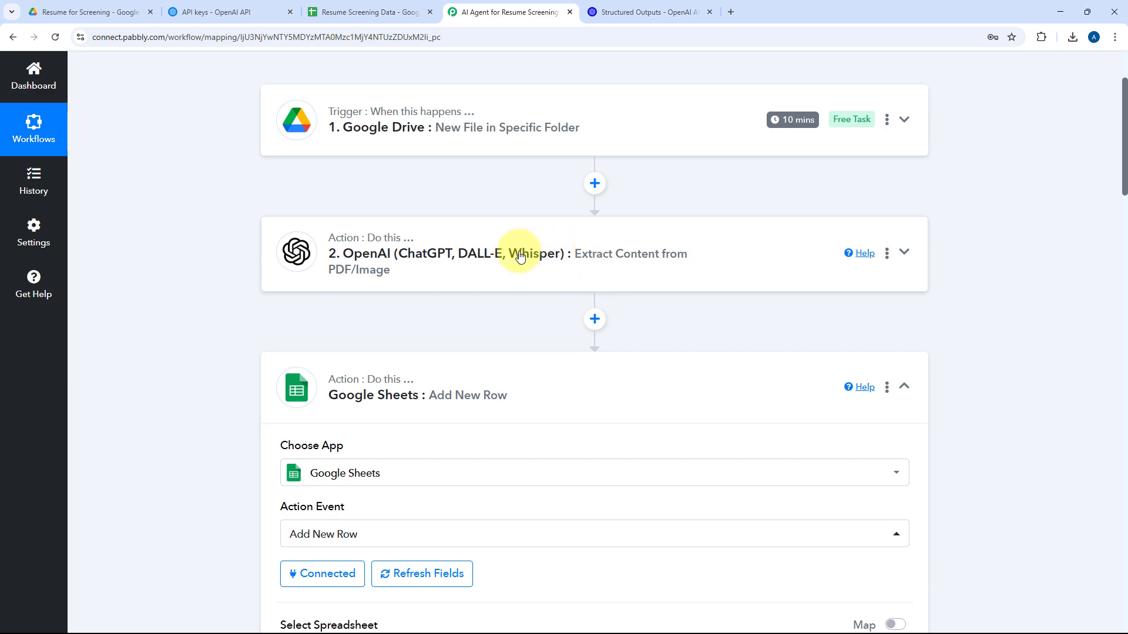
scroll(517, 251, "down", 10)
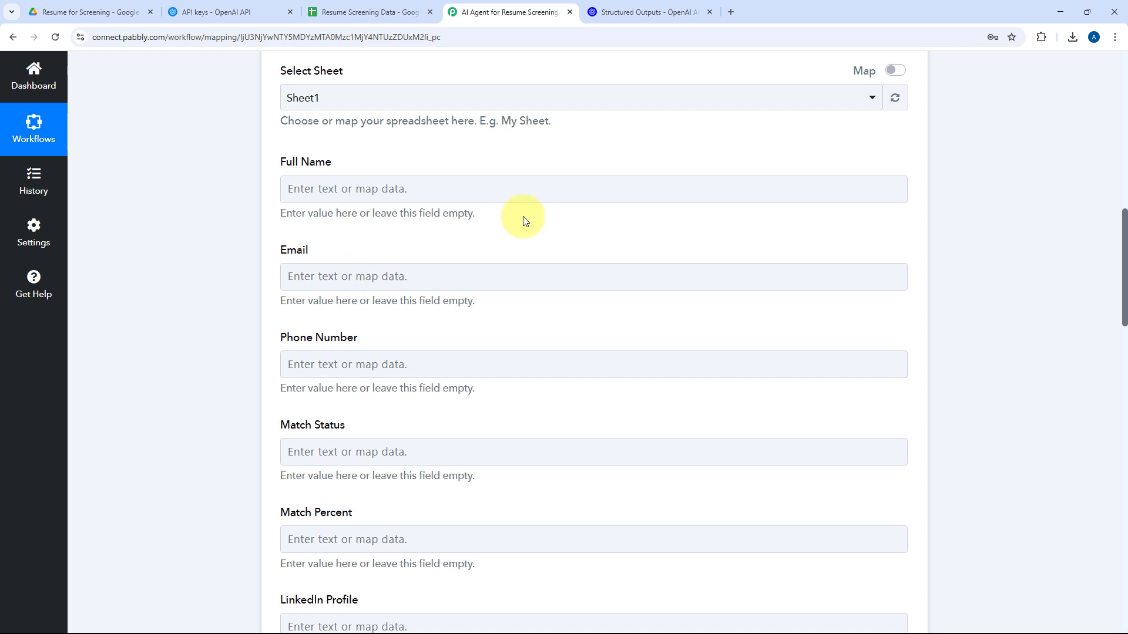
Map the Full Name field to the Full Name value from the OpenAI extraction step.
left_click(294, 189)
scroll(267, 200, "down", 2)
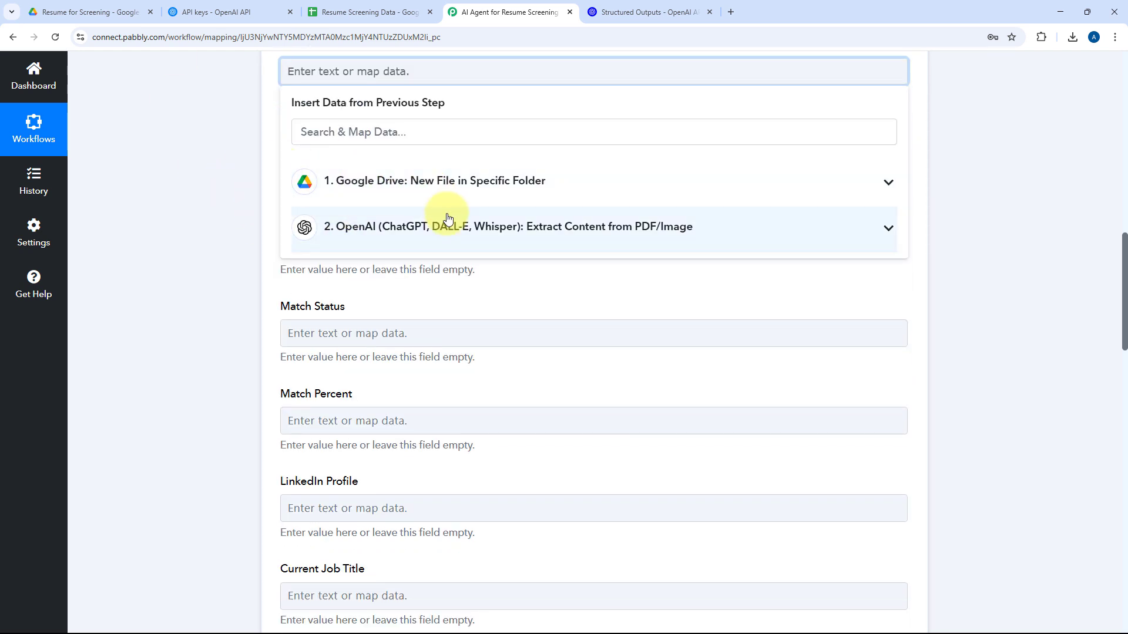
left_click(440, 181)
left_click(441, 181)
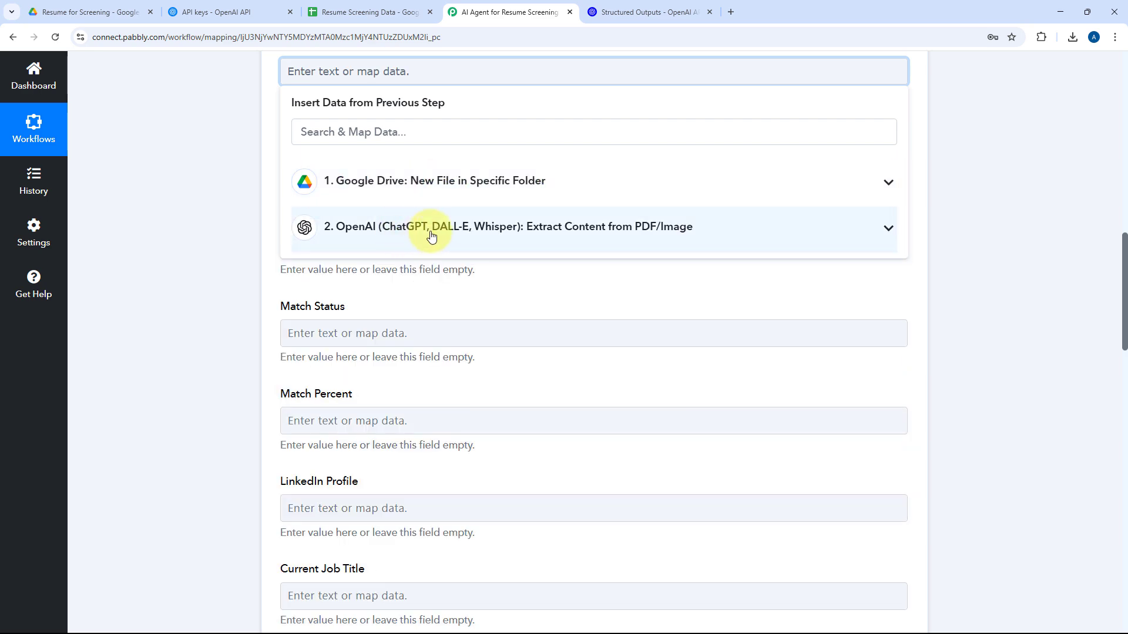
left_click(432, 235)
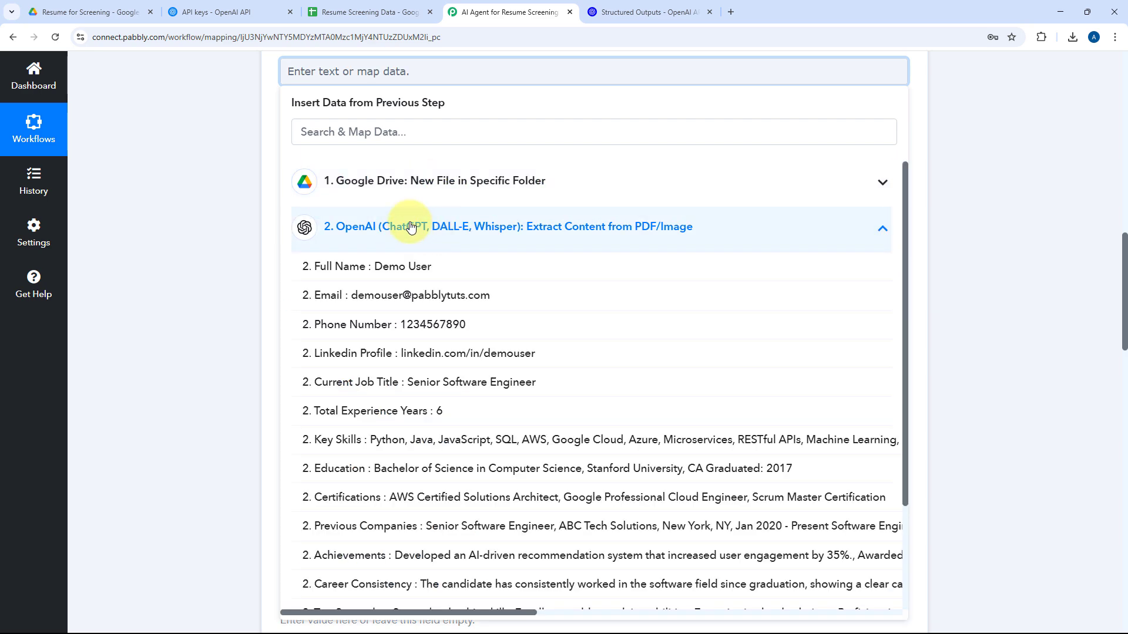
left_click(353, 266)
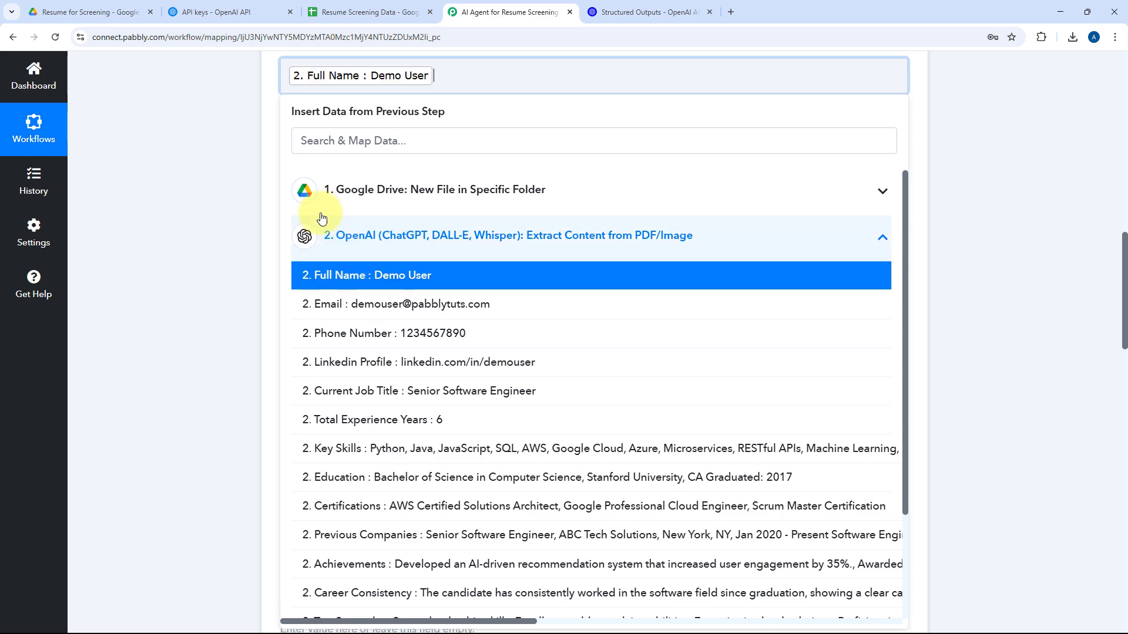
left_click(261, 119)
Map the Email field to the Email value from the OpenAI extraction step.
left_click(359, 147)
scroll(312, 169, "down", 3)
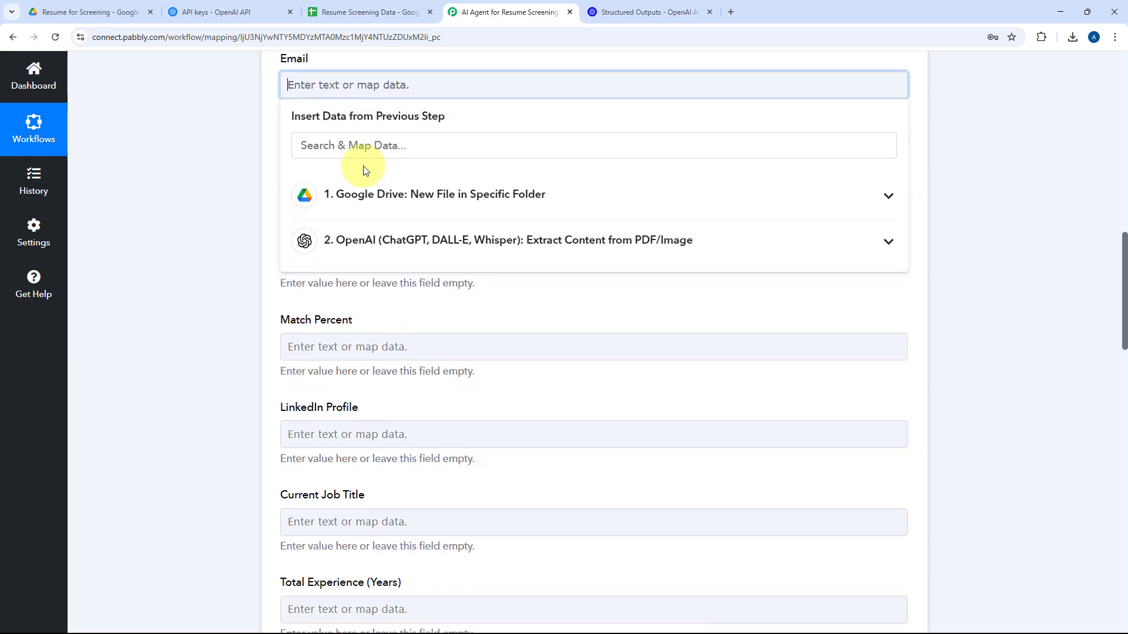
left_click(373, 214)
left_click(367, 258)
left_click(254, 172)
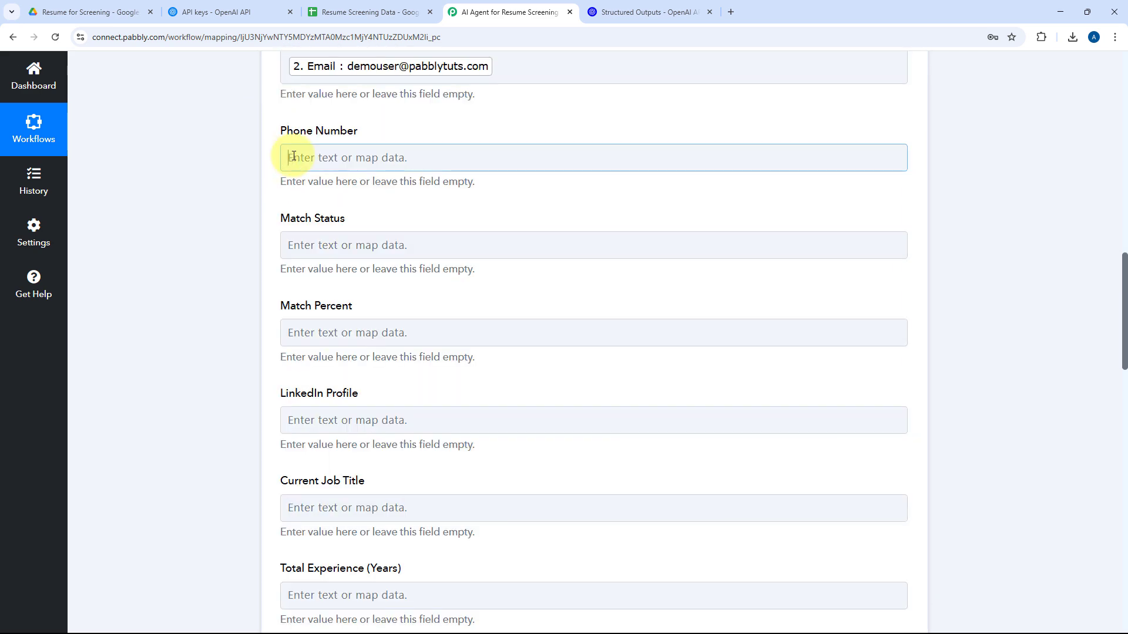
Map the Phone Number field to the Phone Number value from the OpenAI extraction step.
left_click(284, 156)
left_click(355, 311)
left_click(366, 411)
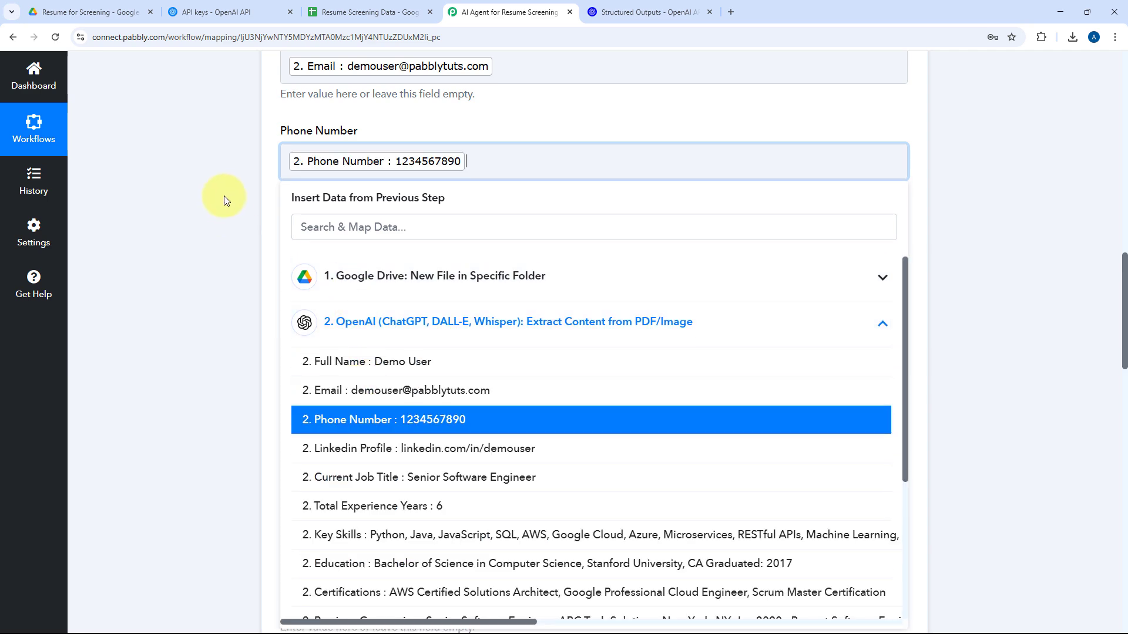
left_click(221, 194)
Map the Match Status field to the Match Status value from the OpenAI extraction step.
left_click(326, 250)
left_click(416, 300)
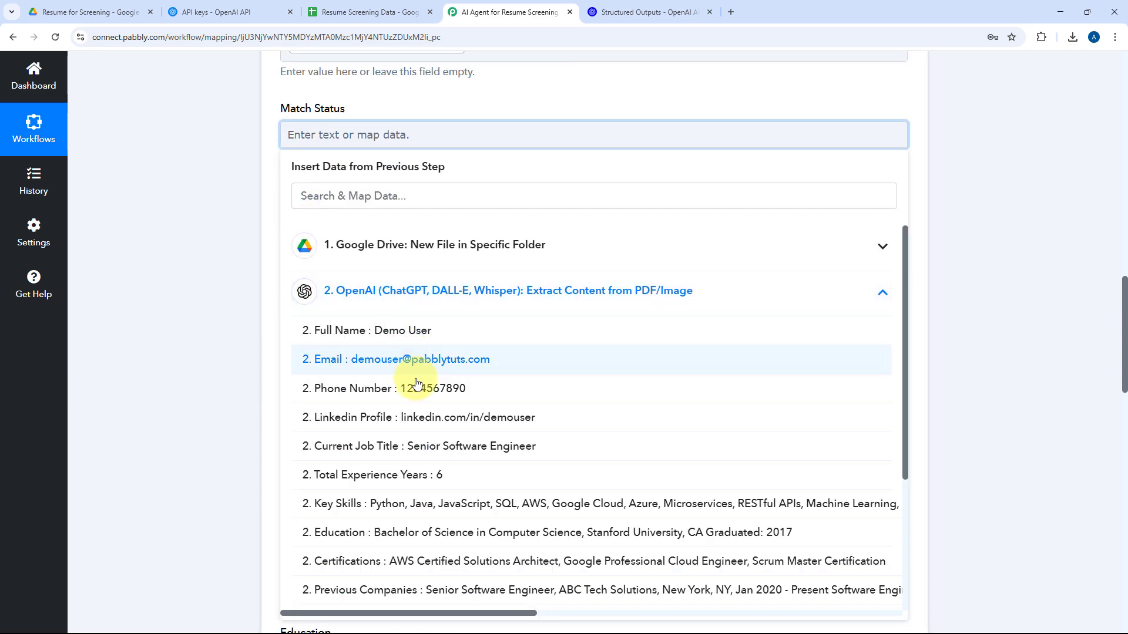
scroll(441, 337, "down", 3)
left_click(393, 576)
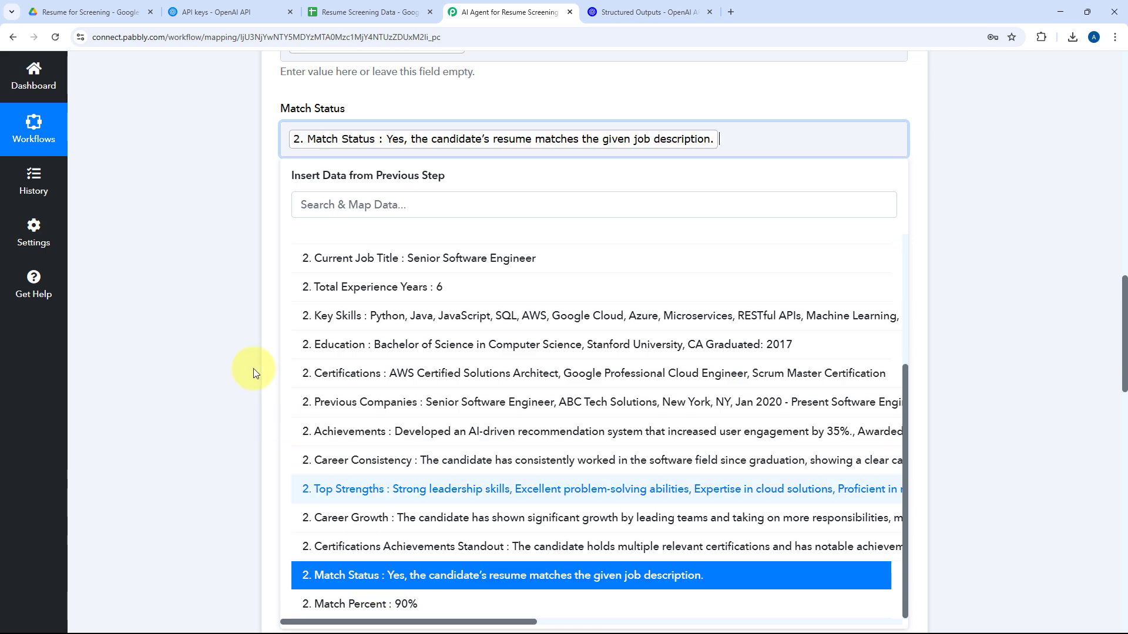
Map the Match Percent field to the Match Percent value from the OpenAI extraction step.
left_click(226, 188)
left_click(295, 232)
scroll(366, 205, "down", 3)
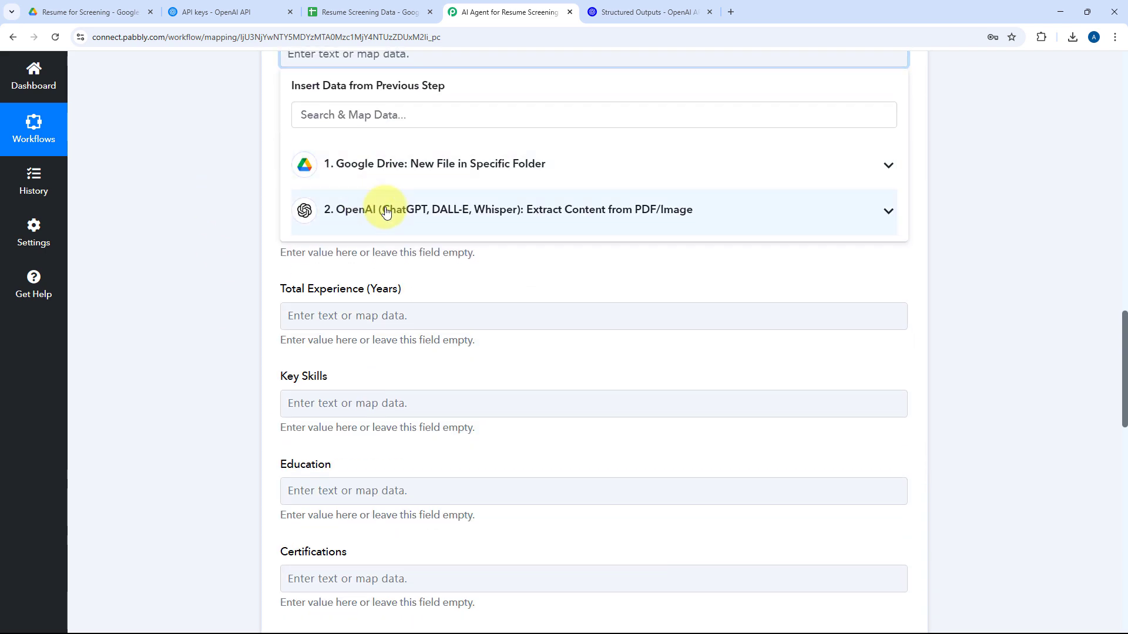
left_click(378, 209)
scroll(352, 482, "down", 3)
left_click(358, 604)
left_click(253, 418)
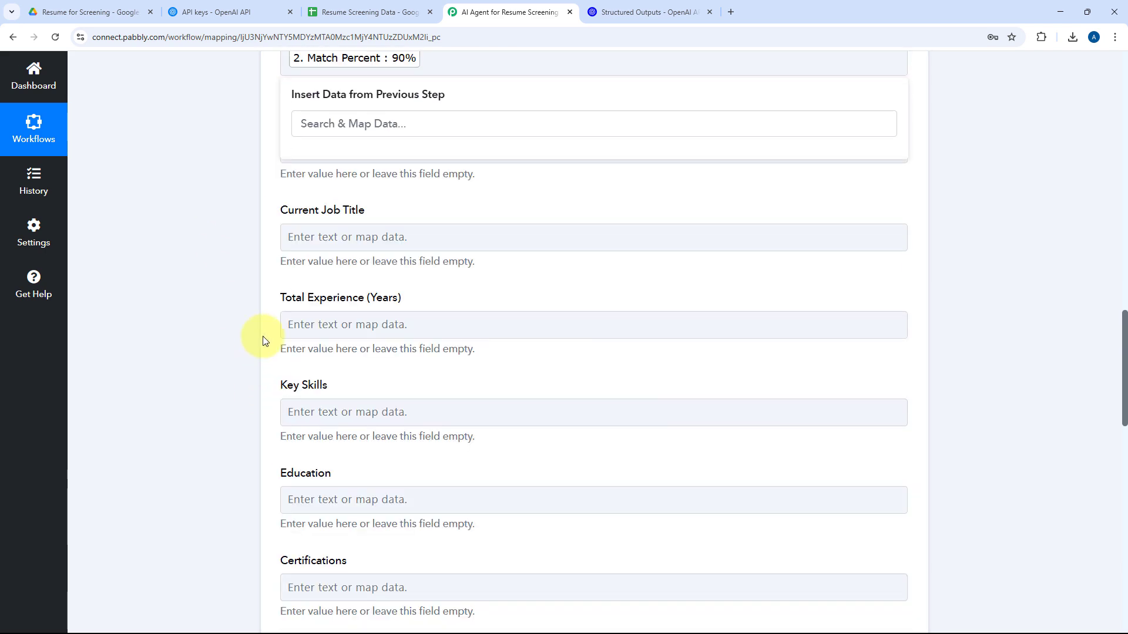
Map the LinkedIn Profile field to the Linkedin Profile value from the OpenAI extraction step.
left_click(320, 150)
left_click(365, 302)
left_click(399, 431)
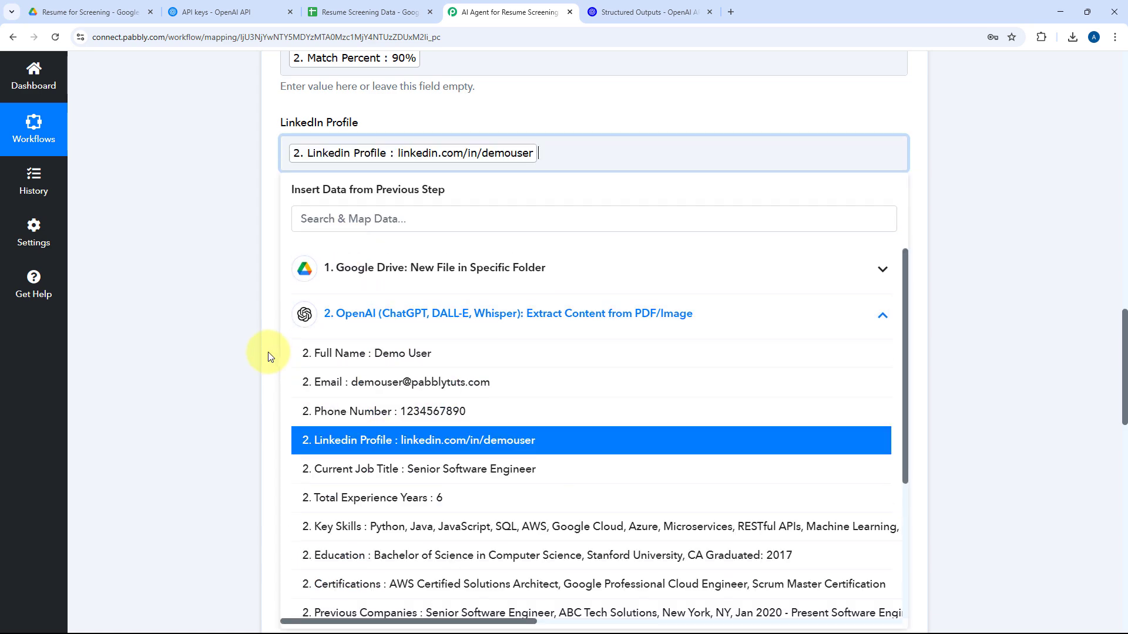
left_click(265, 353)
Map the Current Job Title field to the Current Job Title value from the OpenAI extraction step.
left_click(327, 245)
left_click(393, 295)
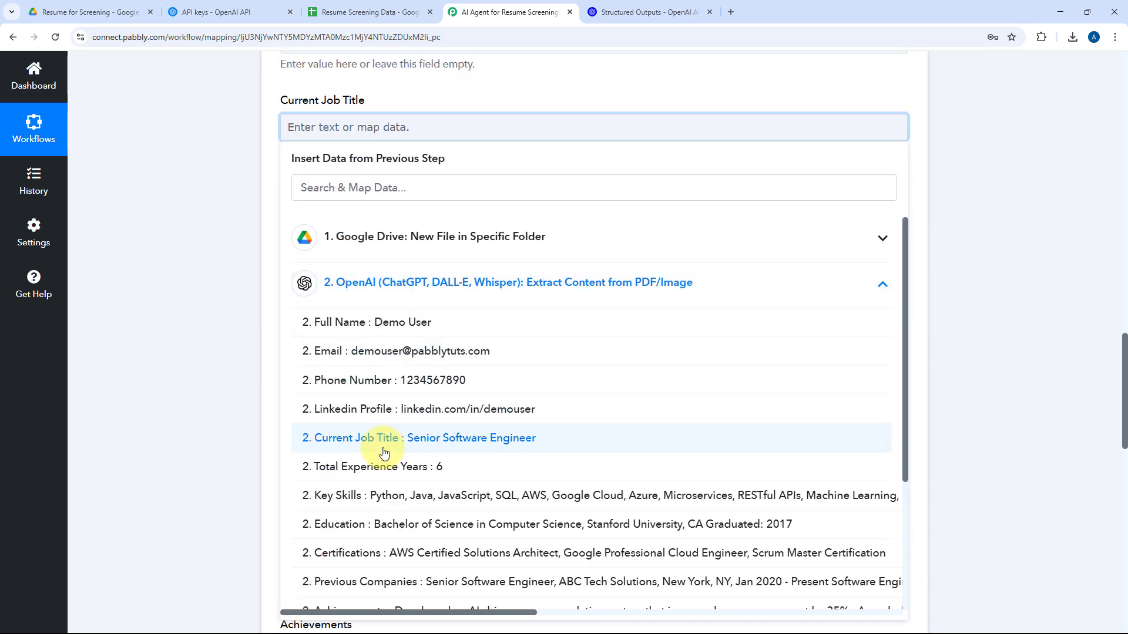
left_click(318, 445)
left_click(232, 340)
Map the Total Experience (Years) field to the Total Experience Years value from the OpenAI extraction step.
left_click(334, 223)
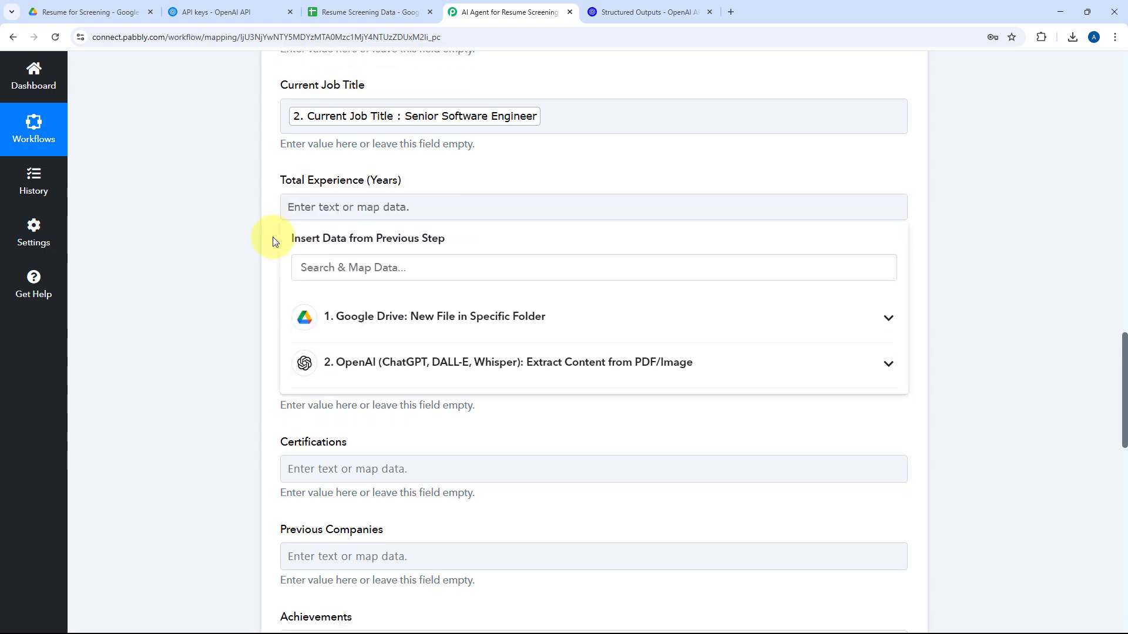
left_click(352, 362)
left_click(353, 488)
Map the Key Skills, Education, Certifications, Previous Companies and Achievements fields to their matching values from the OpenAI extraction step.
left_click(323, 303)
left_click(302, 265)
left_click(364, 312)
left_click(372, 526)
left_click(376, 187)
left_click(378, 341)
left_click(364, 426)
Map Career Consistency, Top Strengths, Career Growth and Certifications & Achievements Standout to their matching values from the OpenAI extraction step.
left_click(353, 187)
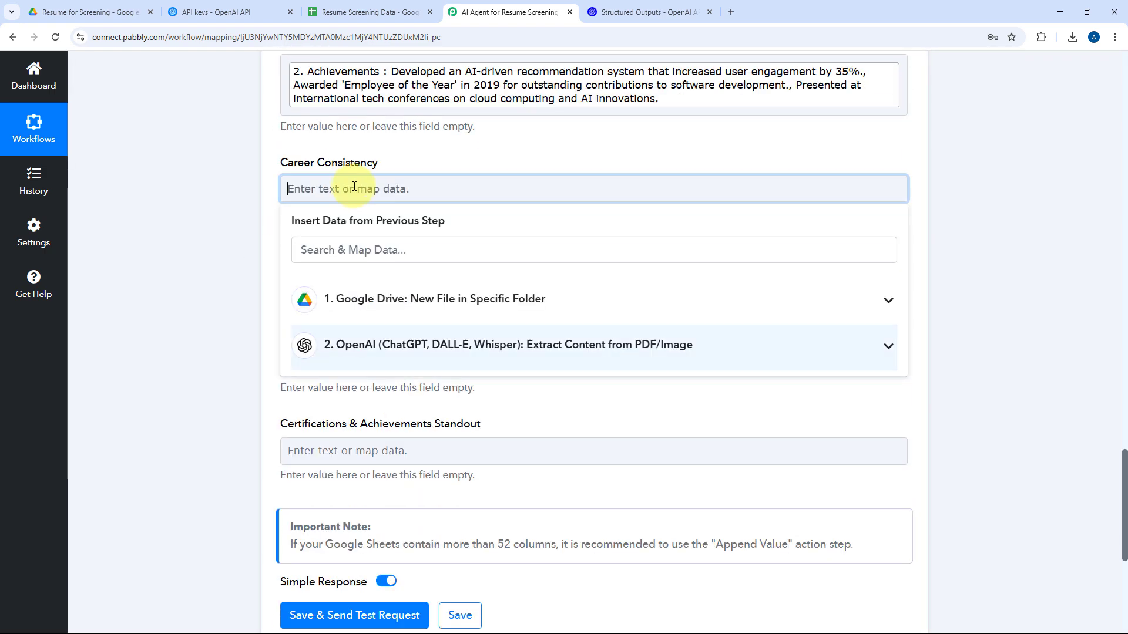
left_click(364, 459)
left_click(372, 483)
left_click(382, 163)
left_click(376, 519)
left_click(229, 208)
Save the Google Sheets Add New Row action and send a test request with the mapped fields.
scroll(230, 208, "up", 8)
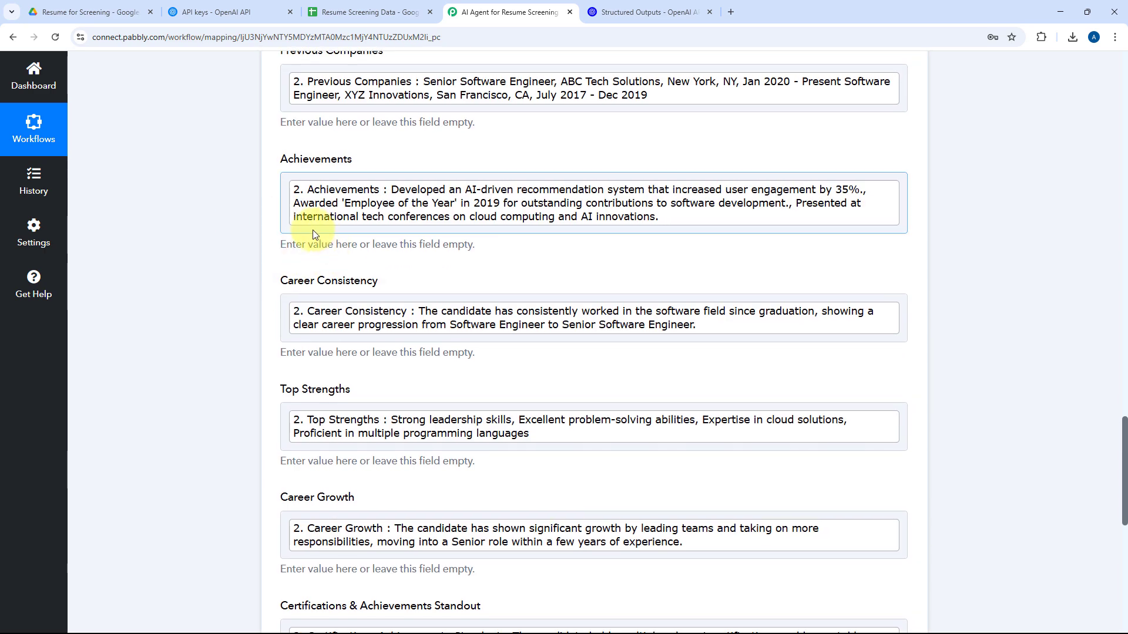
scroll(254, 176, "up", 2)
scroll(277, 214, "down", 4)
scroll(448, 240, "up", 4)
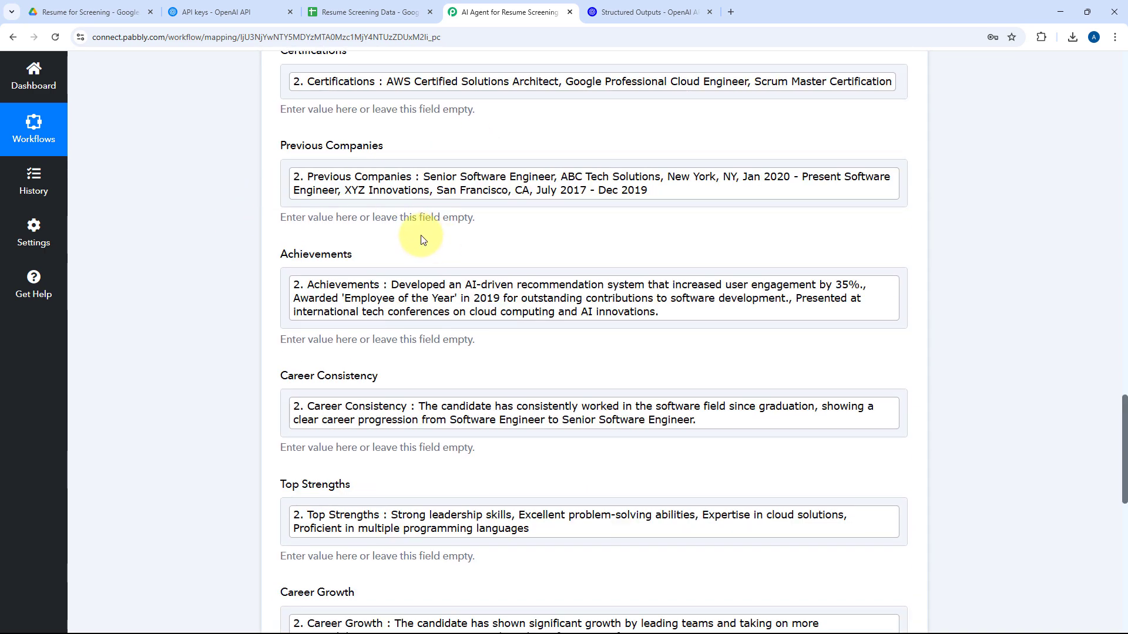
scroll(448, 221, "down", 10)
left_click(339, 361)
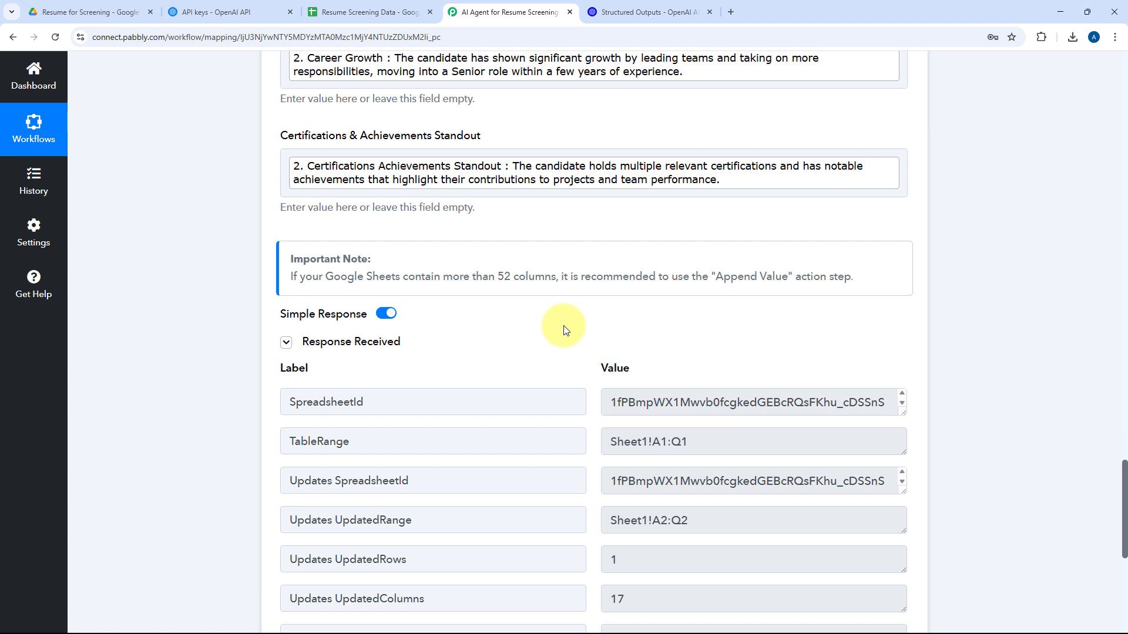
scroll(564, 328, "down", 1)
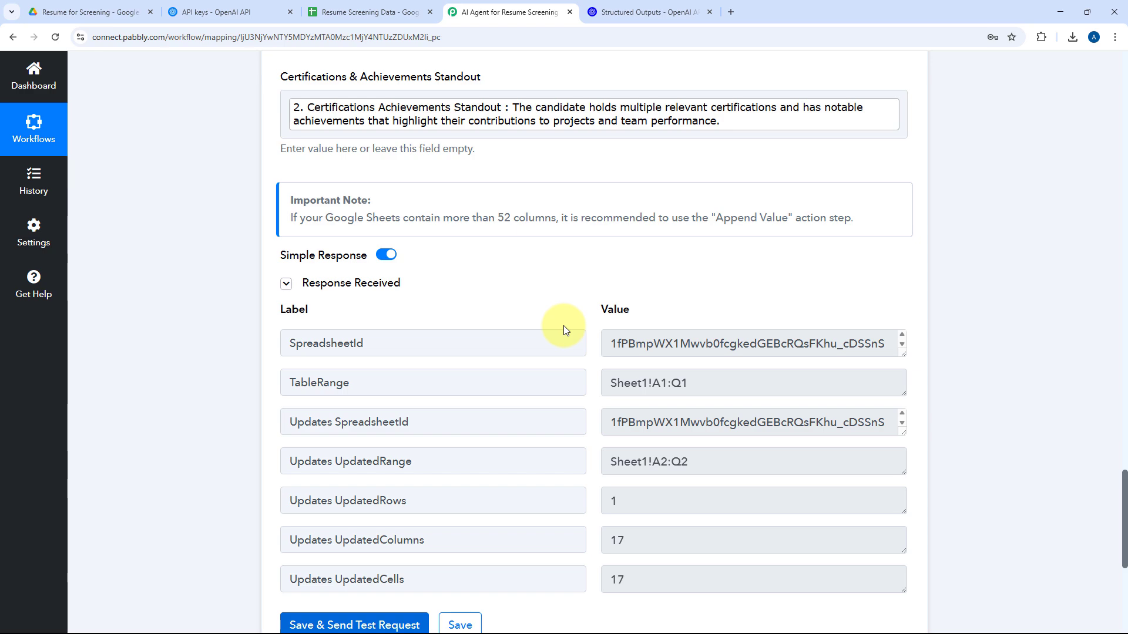
Switch to the Resume Screening Data spreadsheet and remove the bold formatting from row 2.
scroll(528, 294, "up", 10)
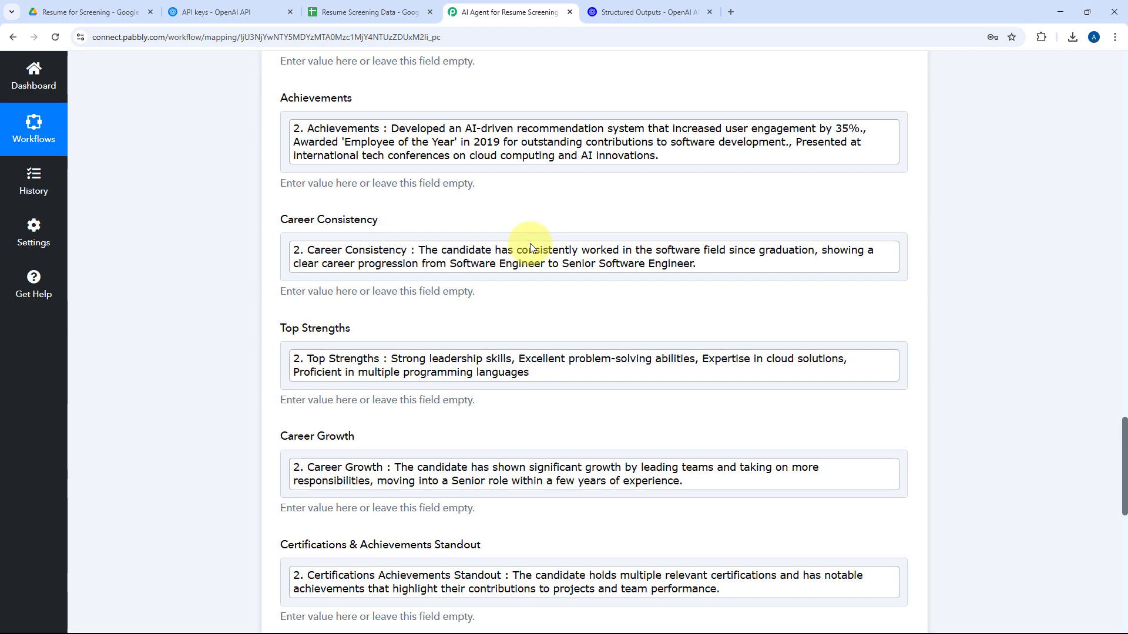
scroll(510, 247, "up", 15)
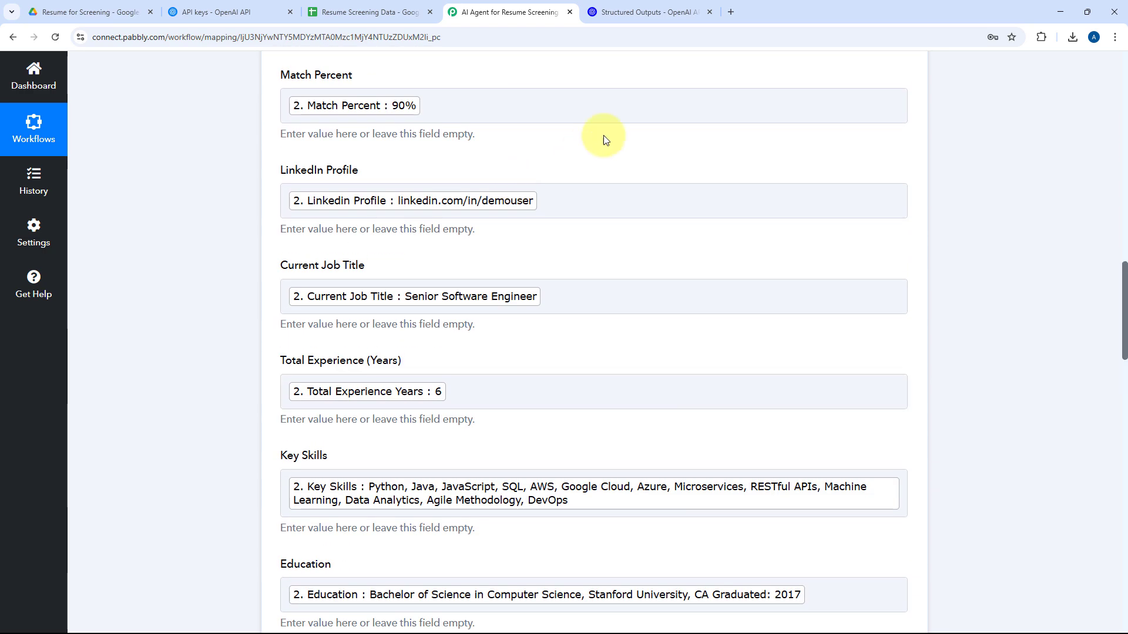
scroll(493, 188, "up", 2)
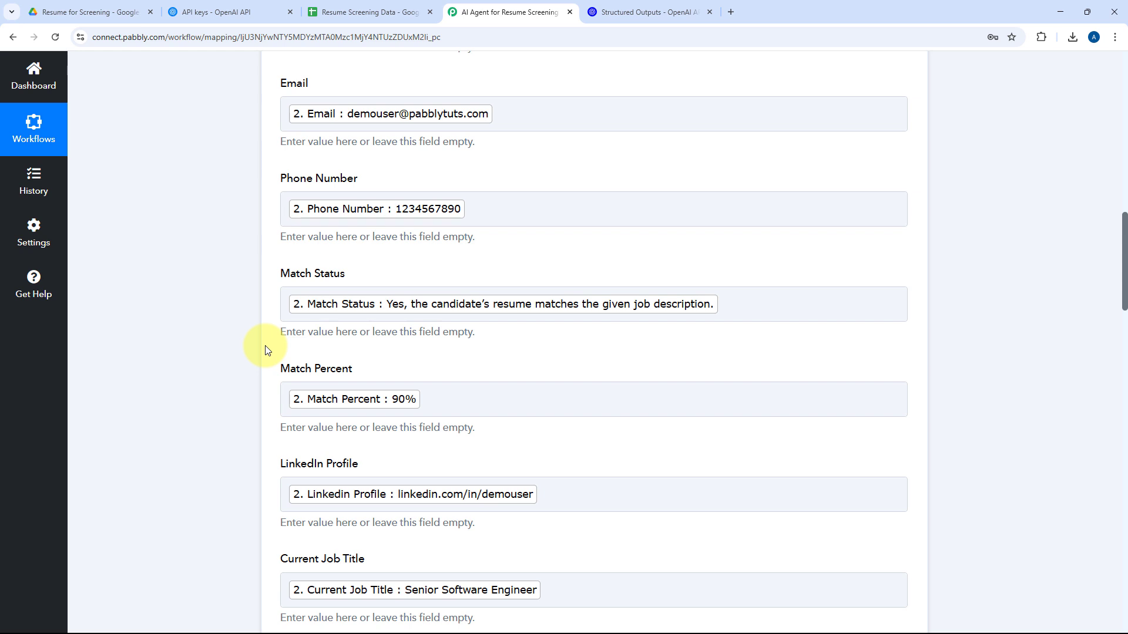
left_click(350, 7)
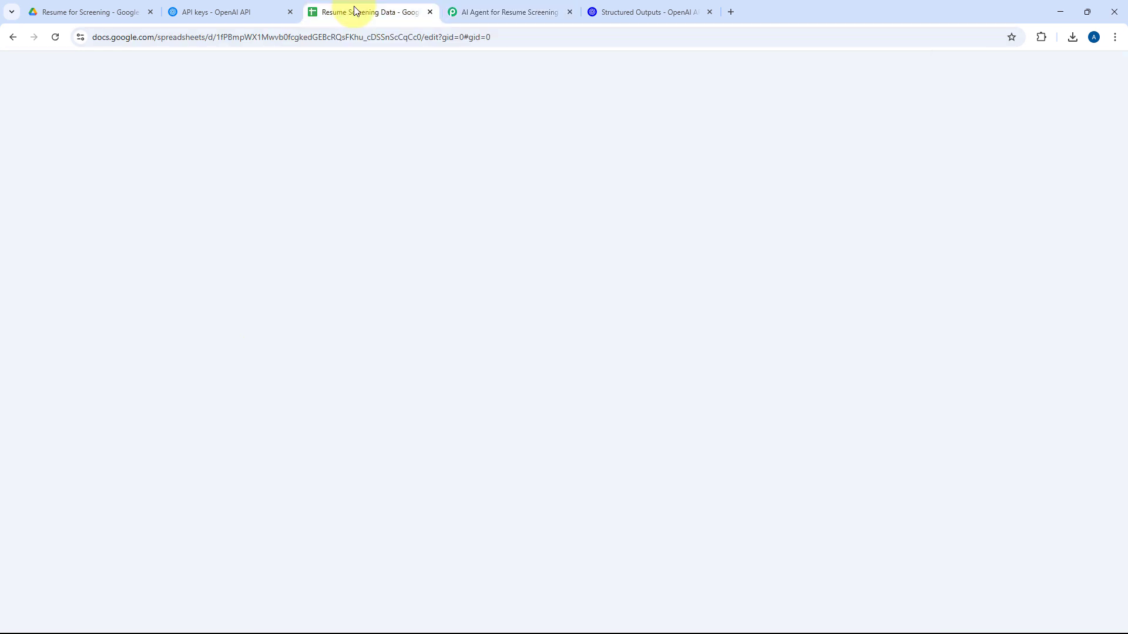
left_click(31, 270)
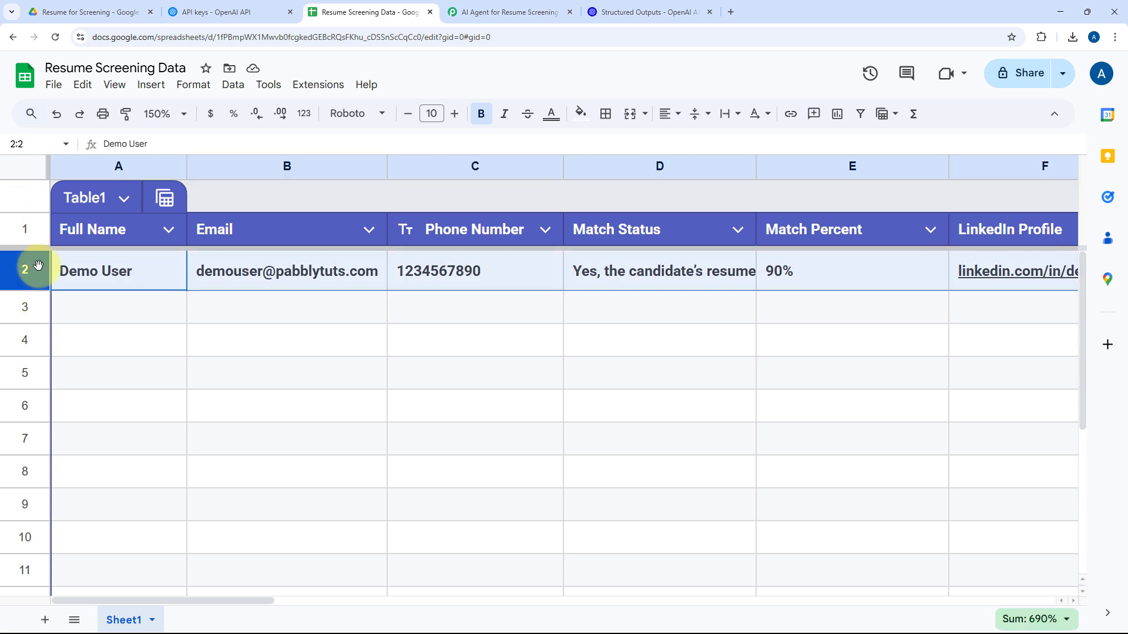
key("ctrl+b")
left_click(83, 270)
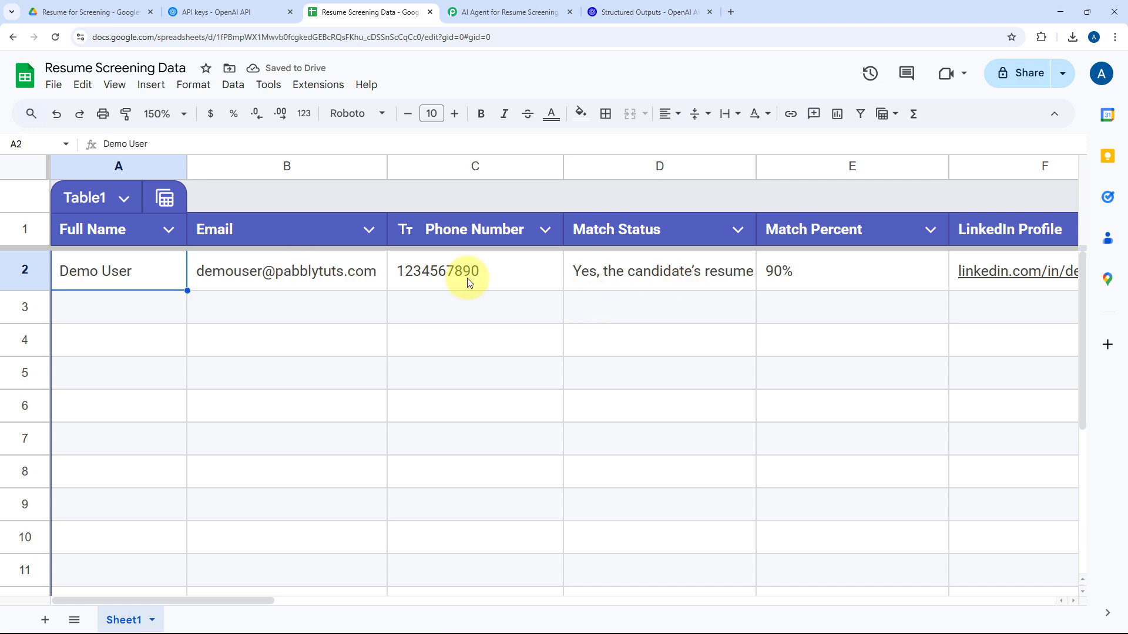
Close the resume preview in Google Drive and return to the Resume Screening Data spreadsheet.
left_click(91, 6)
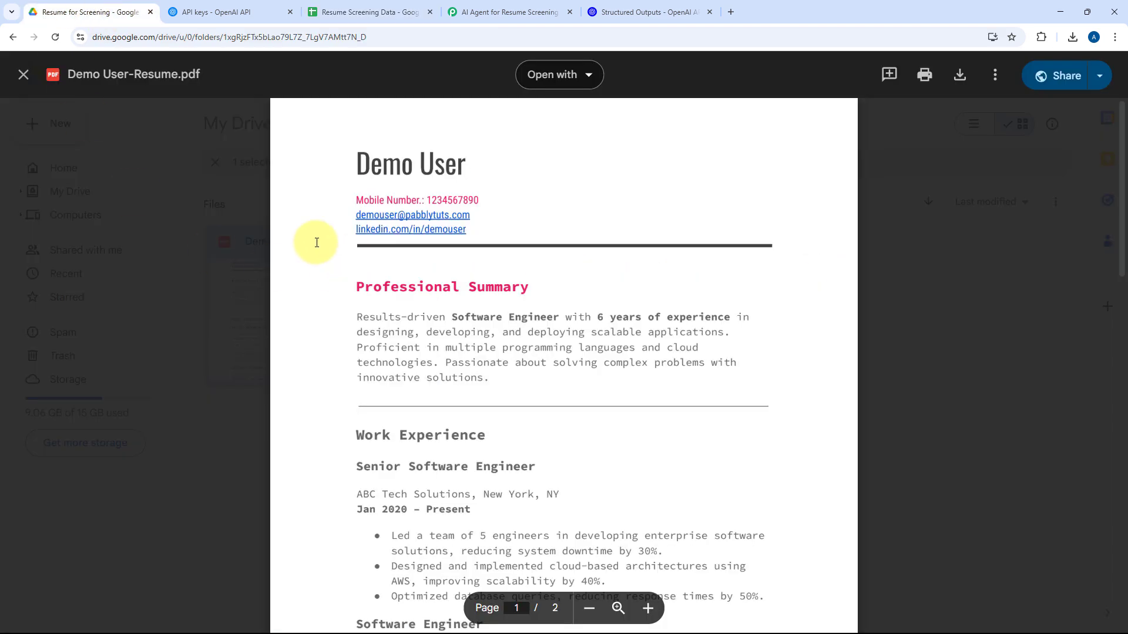
left_click(251, 273)
left_click(420, 222)
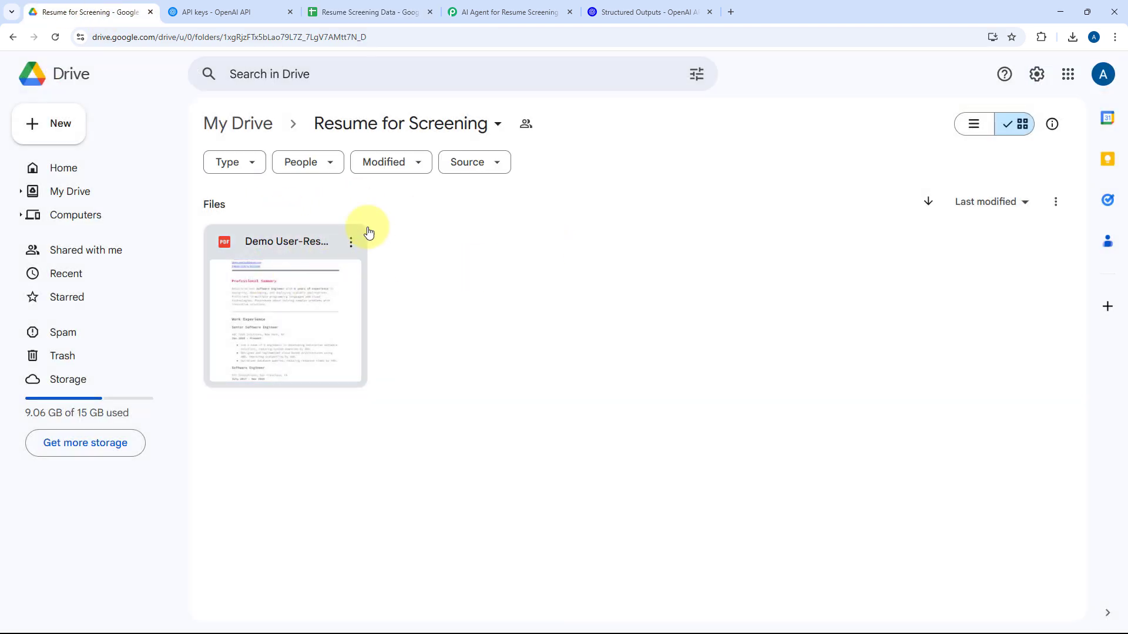
left_click(223, 11)
left_click(364, 12)
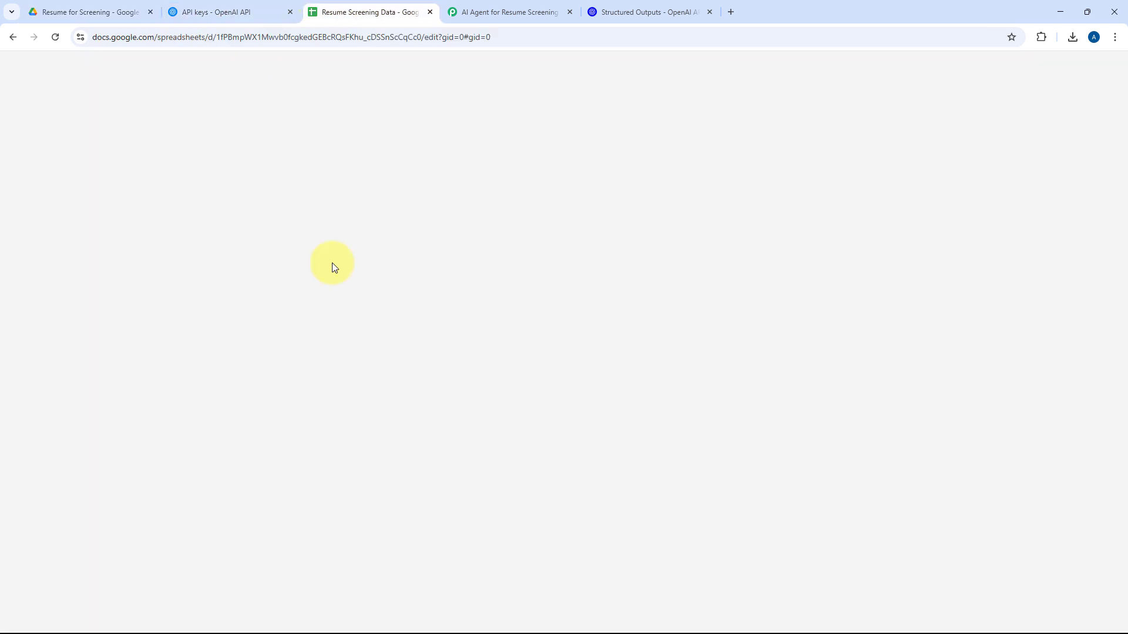
Examine the Match Status and Match Percent values in row 2 of the spreadsheet.
left_click(646, 273)
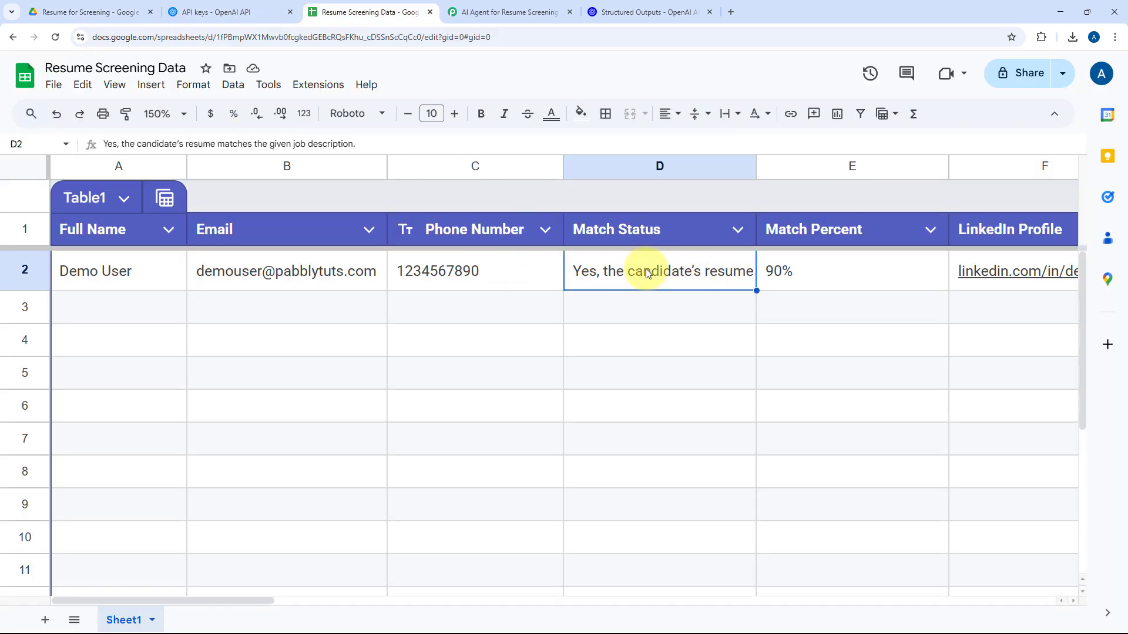
left_click(750, 297)
left_click(814, 272)
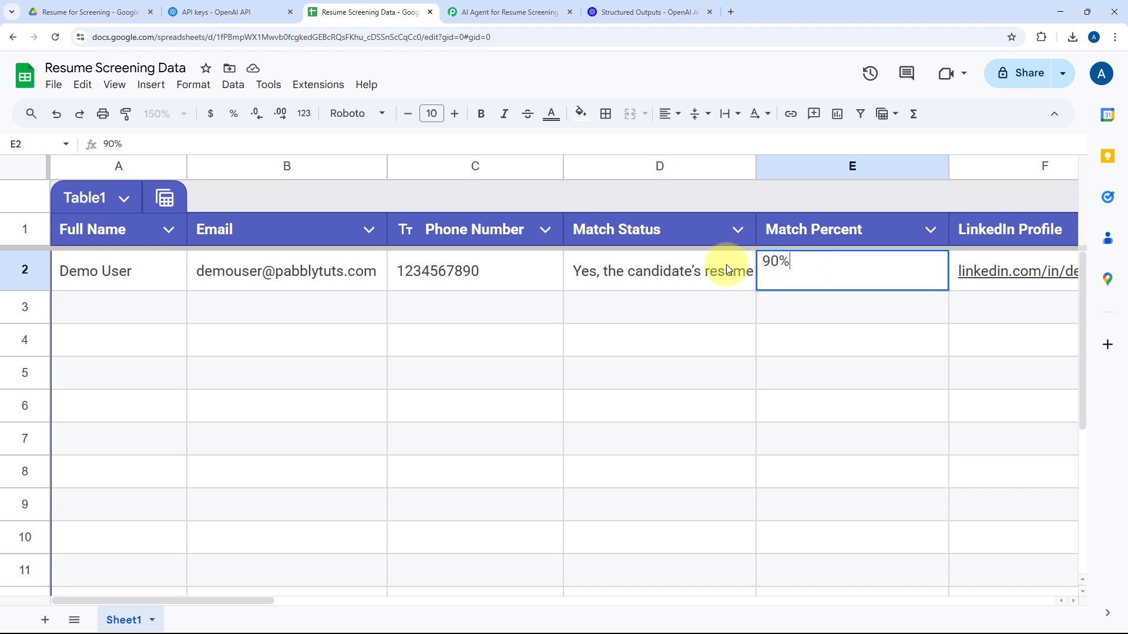
left_click(747, 264)
left_click(816, 268)
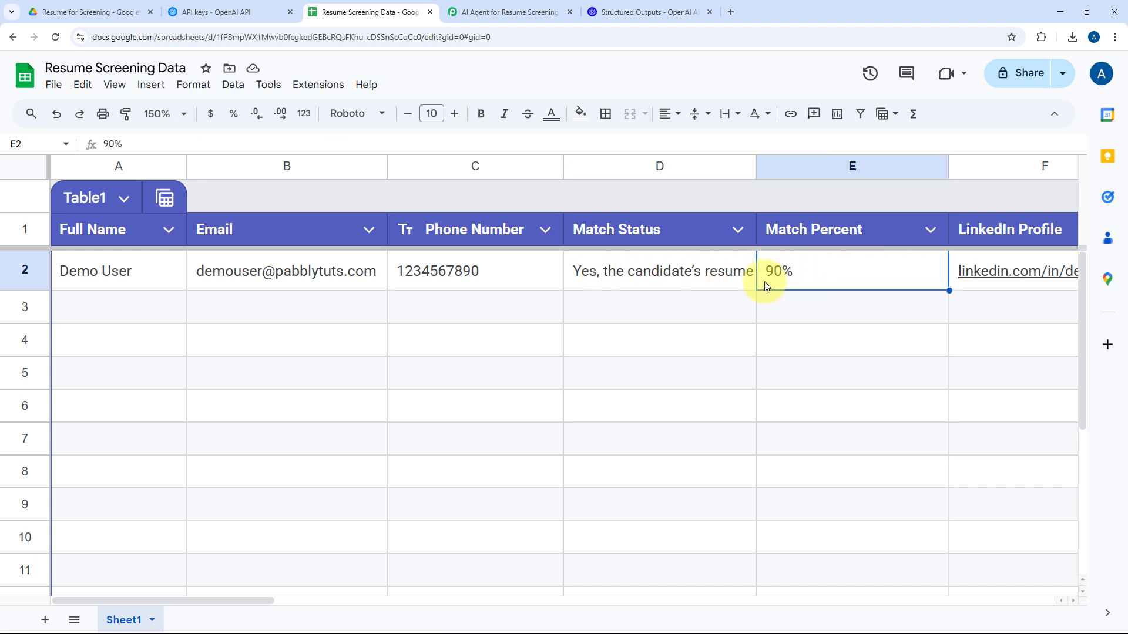
Examine the Education, Certifications, Previous Companies and Achievements entries in row 2 of the spreadsheet.
scroll(764, 281, "right", 10)
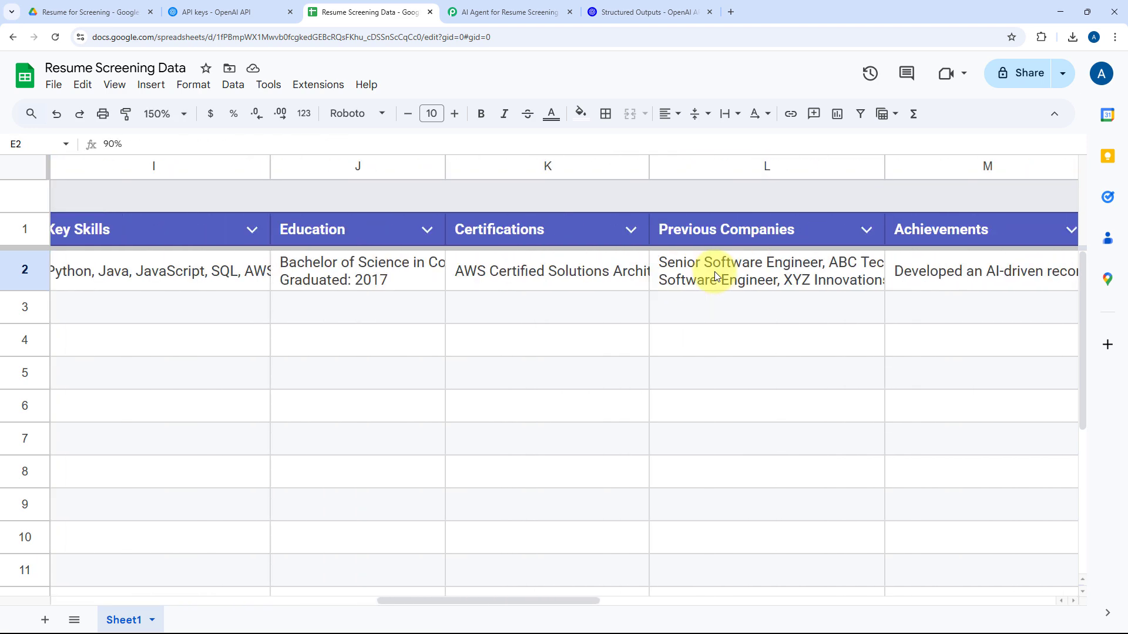
scroll(714, 272, "right", 3)
left_click(615, 269)
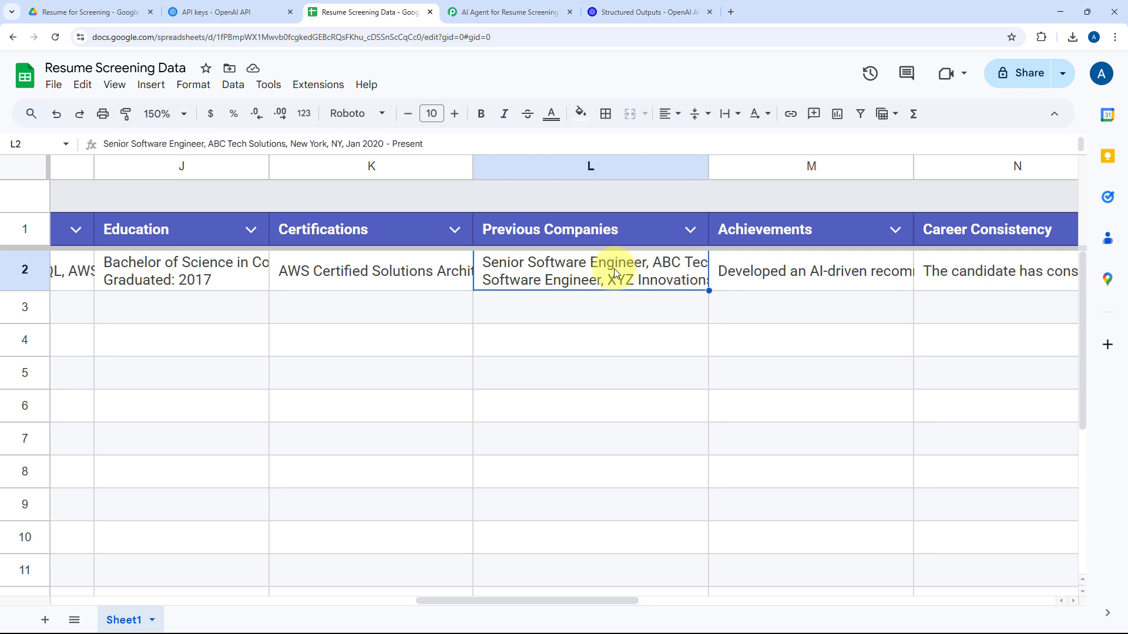
left_click(725, 302)
left_click(361, 265)
left_click(190, 265)
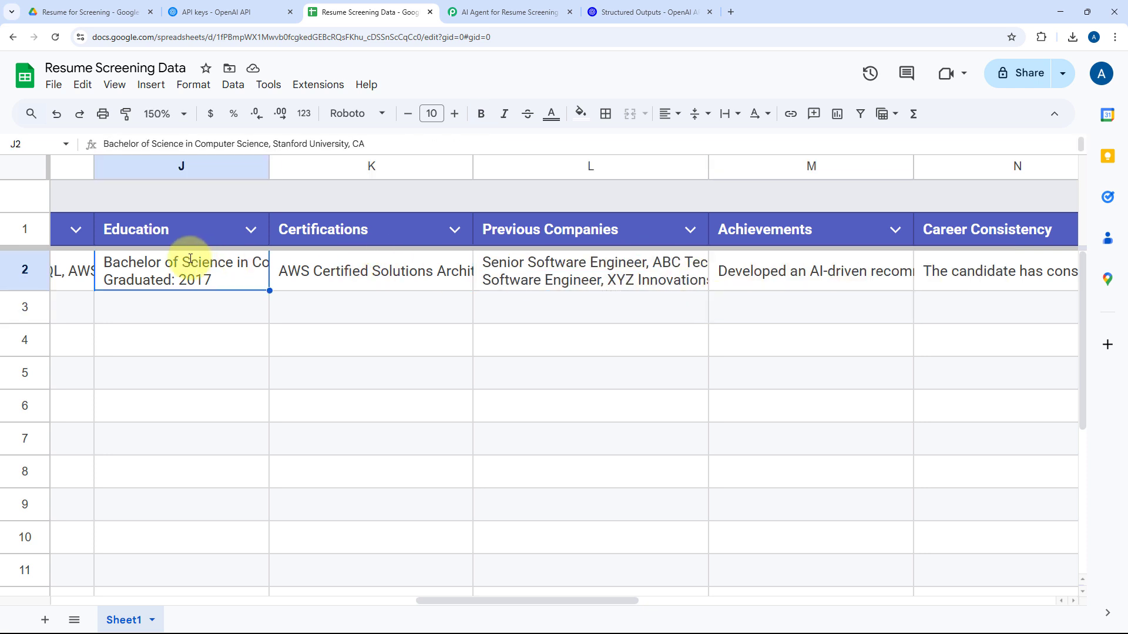
left_click(843, 274)
left_click(706, 284)
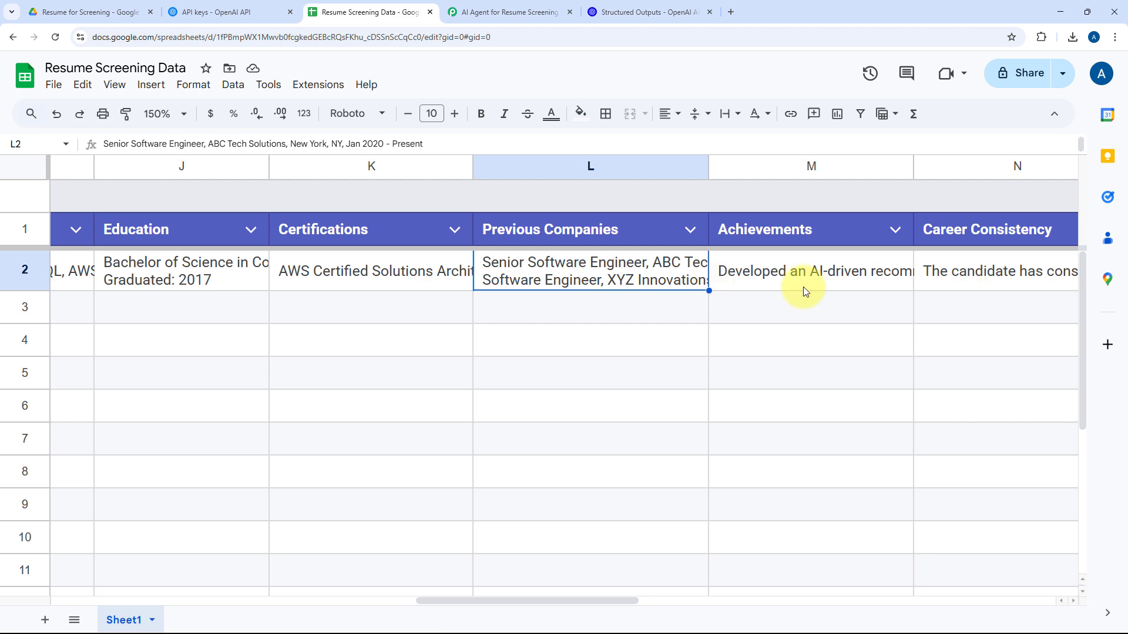
scroll(781, 289, "left", 10)
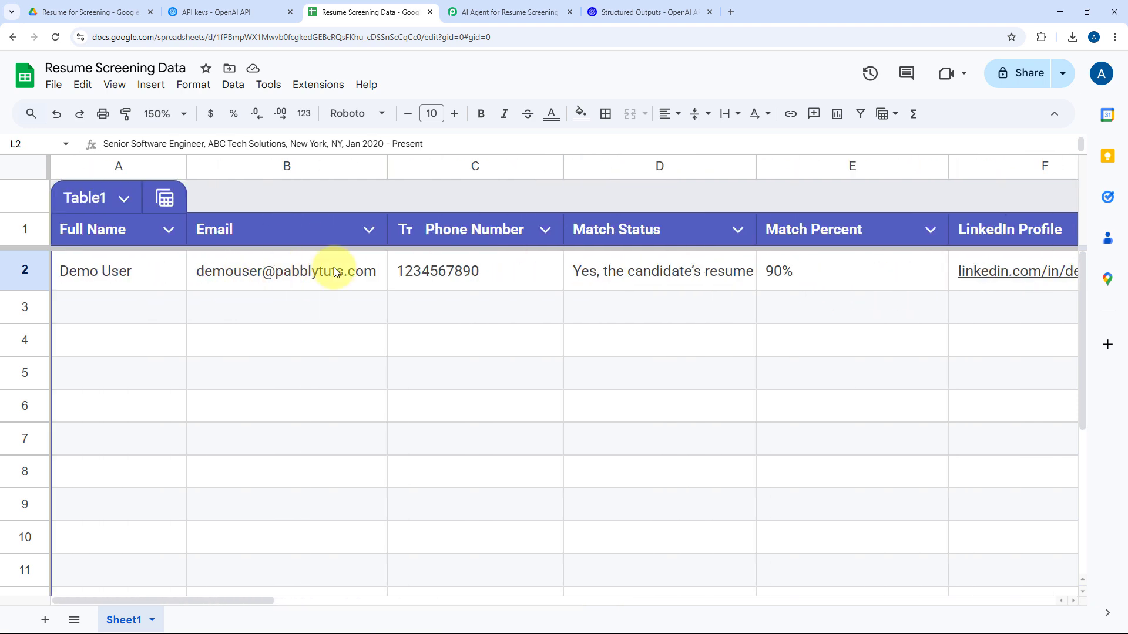
Switch back to Pabbly Connect and review the full AI Agent for Resume Screening workflow from its trigger down.
left_click(516, 11)
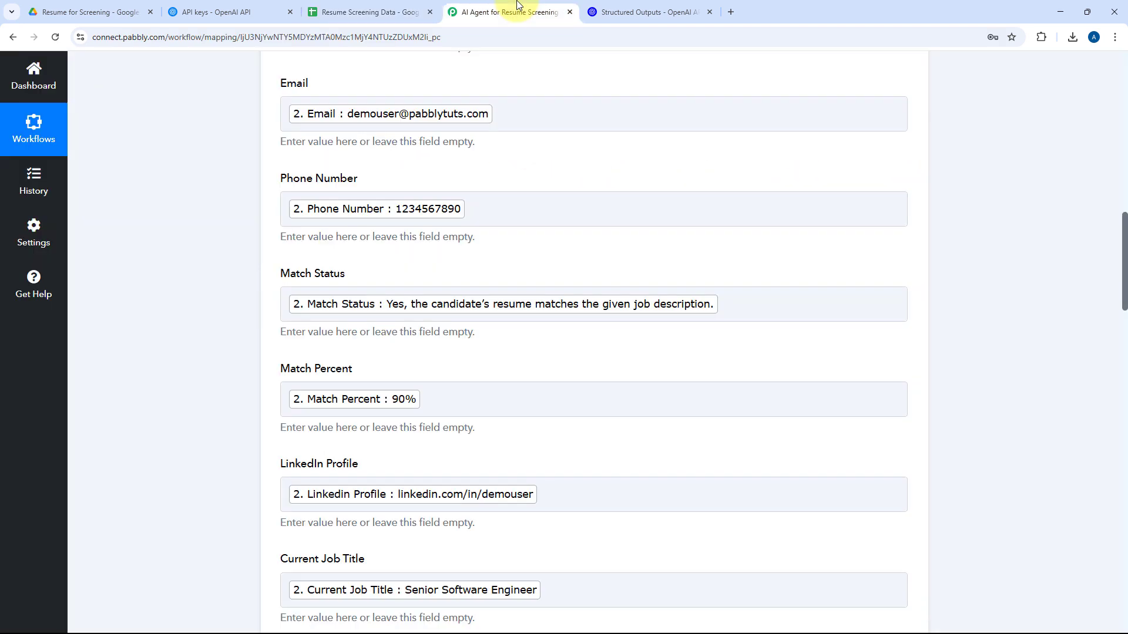
scroll(586, 196, "up", 13)
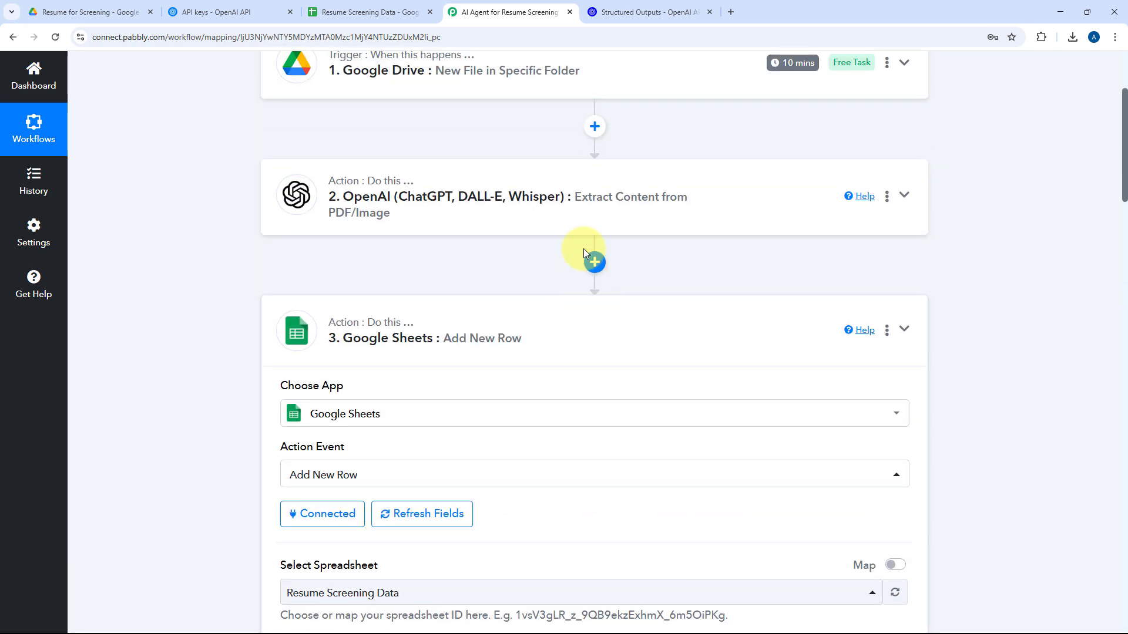
scroll(583, 253, "up", 4)
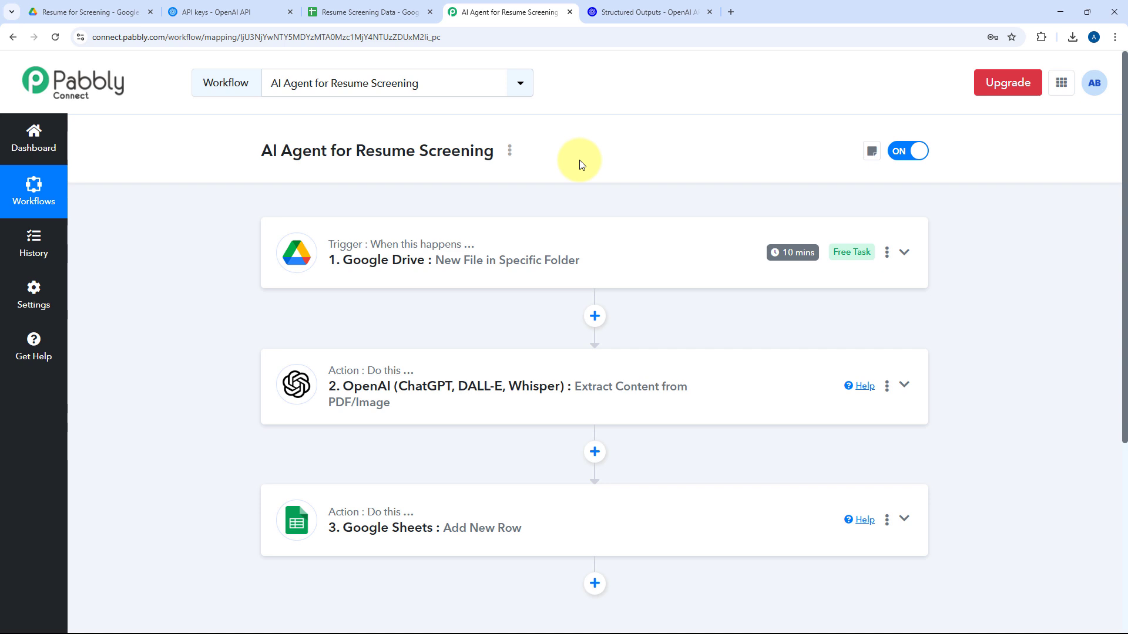
Switch to Google Drive and upload the Test User-Resume PDF from Downloads to the Resume for Screening folder.
left_click(317, 13)
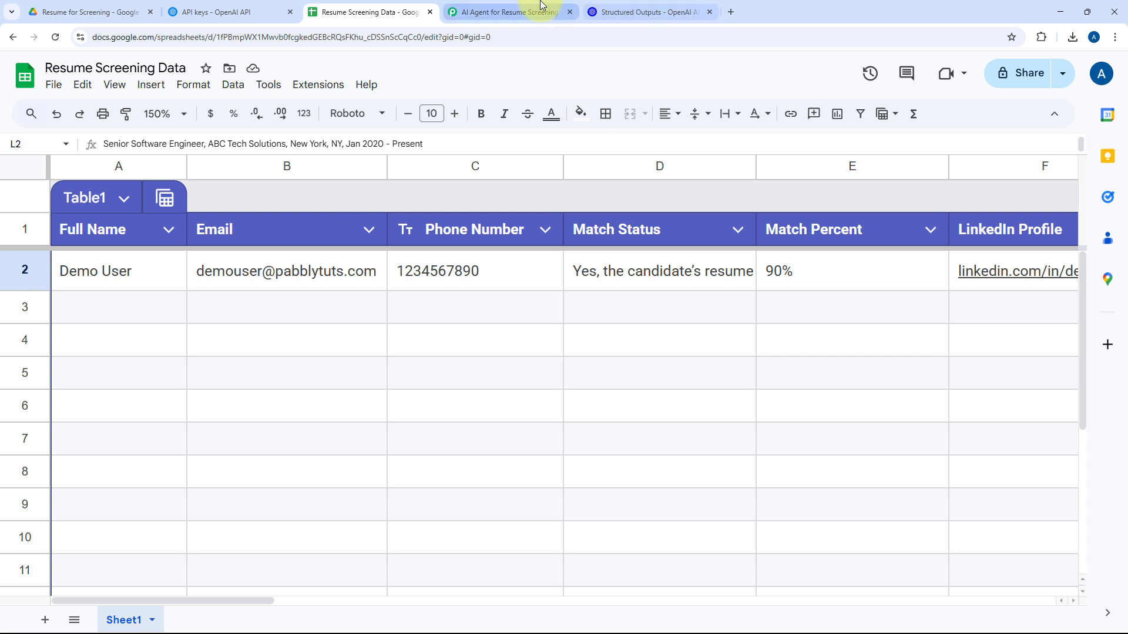
left_click(88, 12)
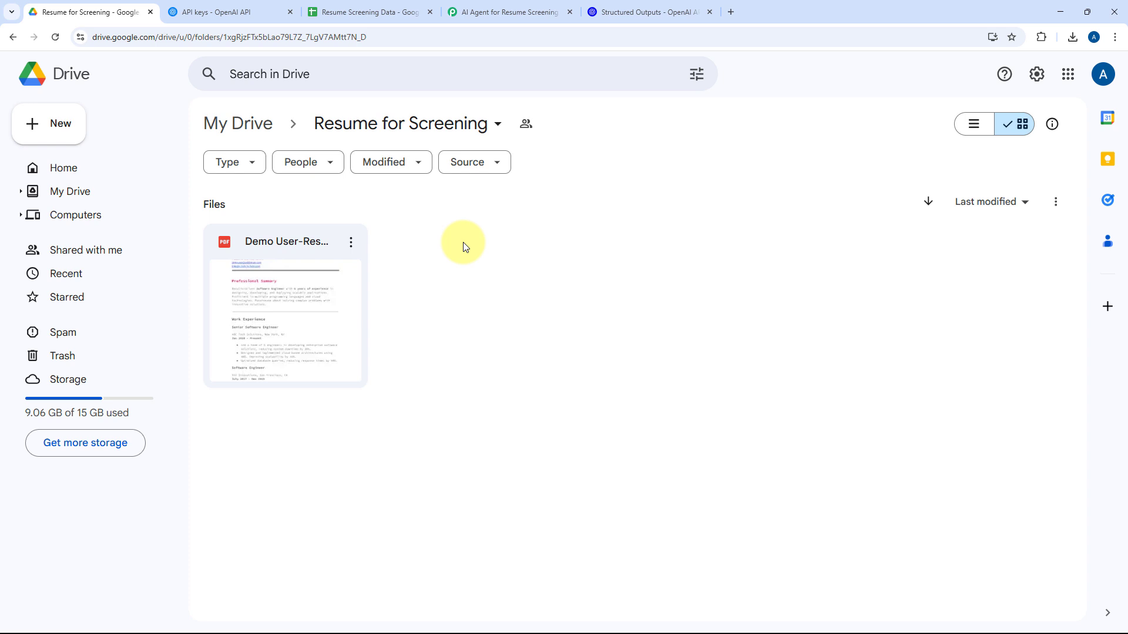
left_click(78, 126)
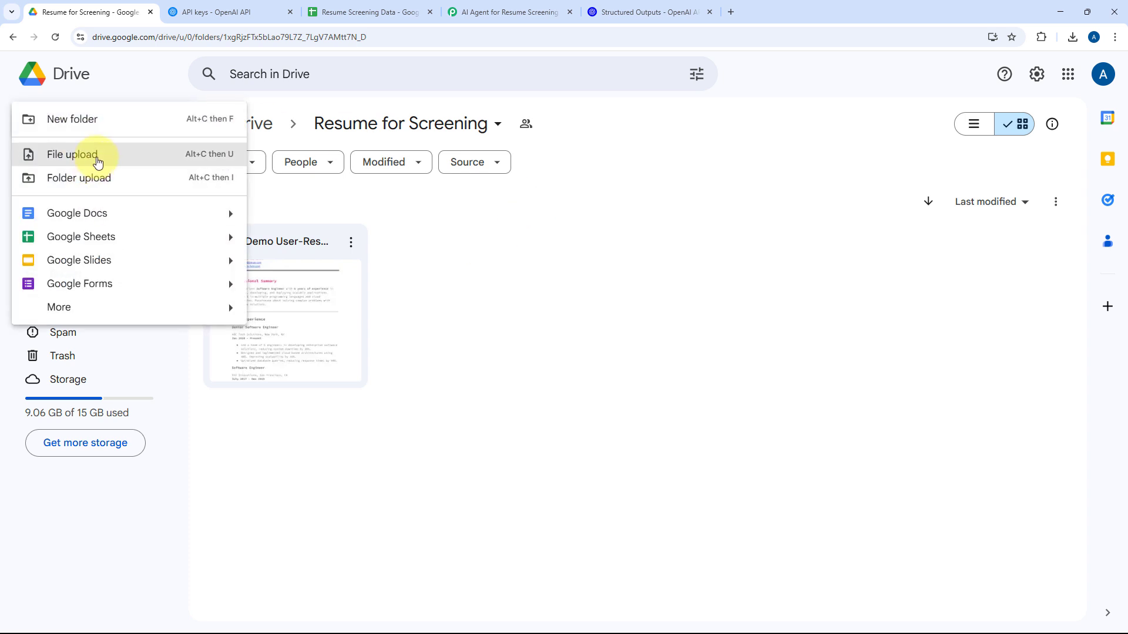
left_click(97, 162)
left_click(165, 176)
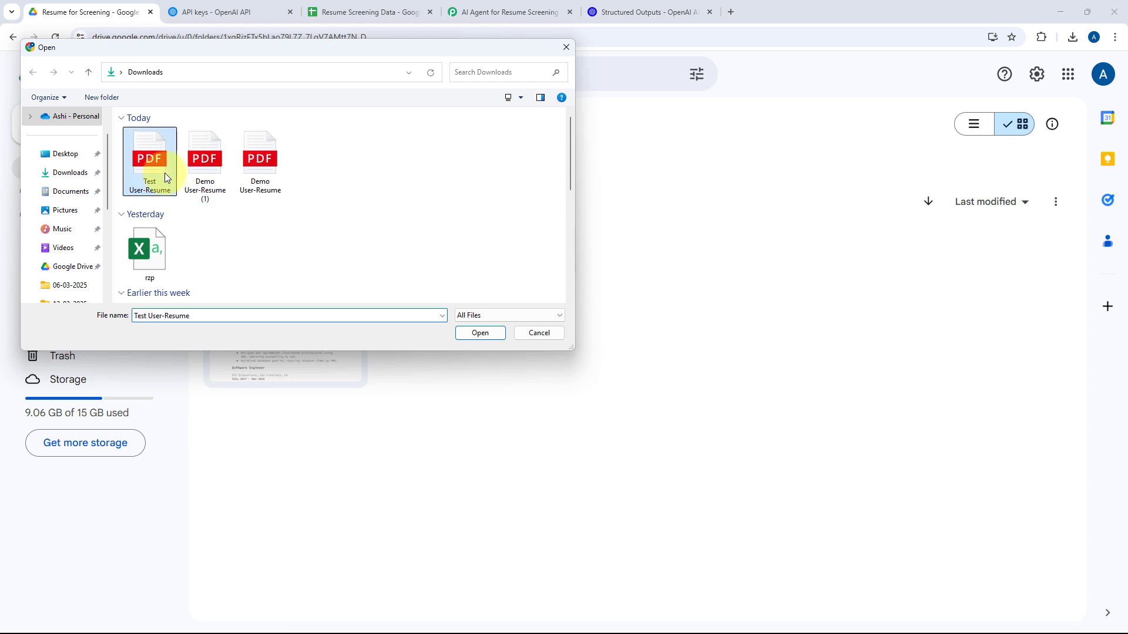
left_click(478, 333)
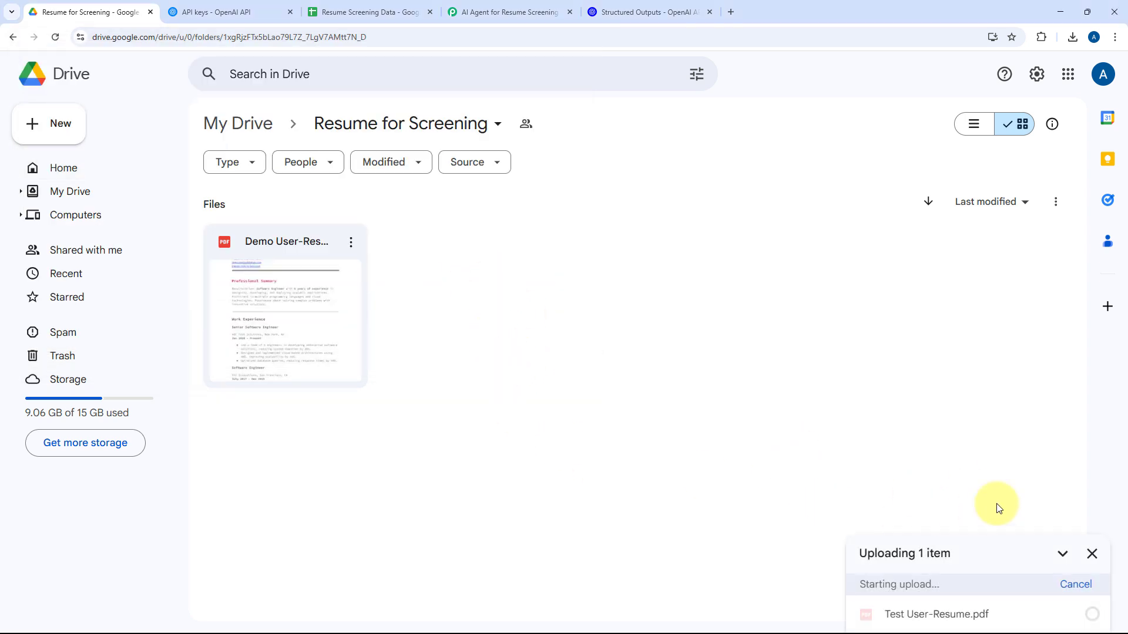
Preview the uploaded Test User-Resume PDF, close the preview and dismiss the upload notification.
double_click(313, 260)
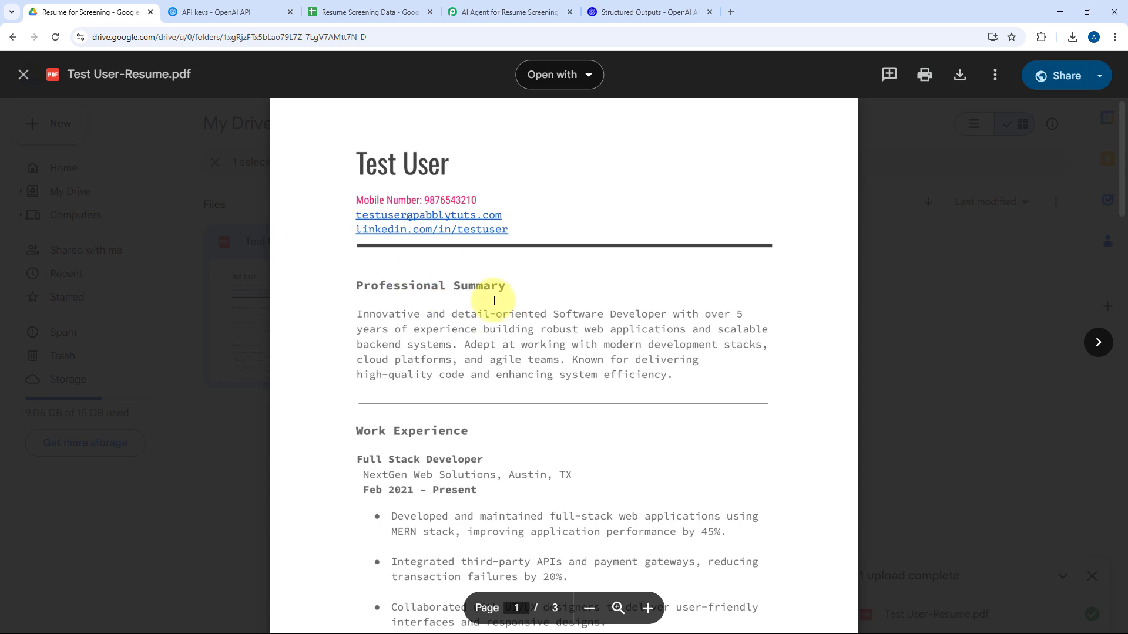
left_click(888, 290)
left_click(707, 319)
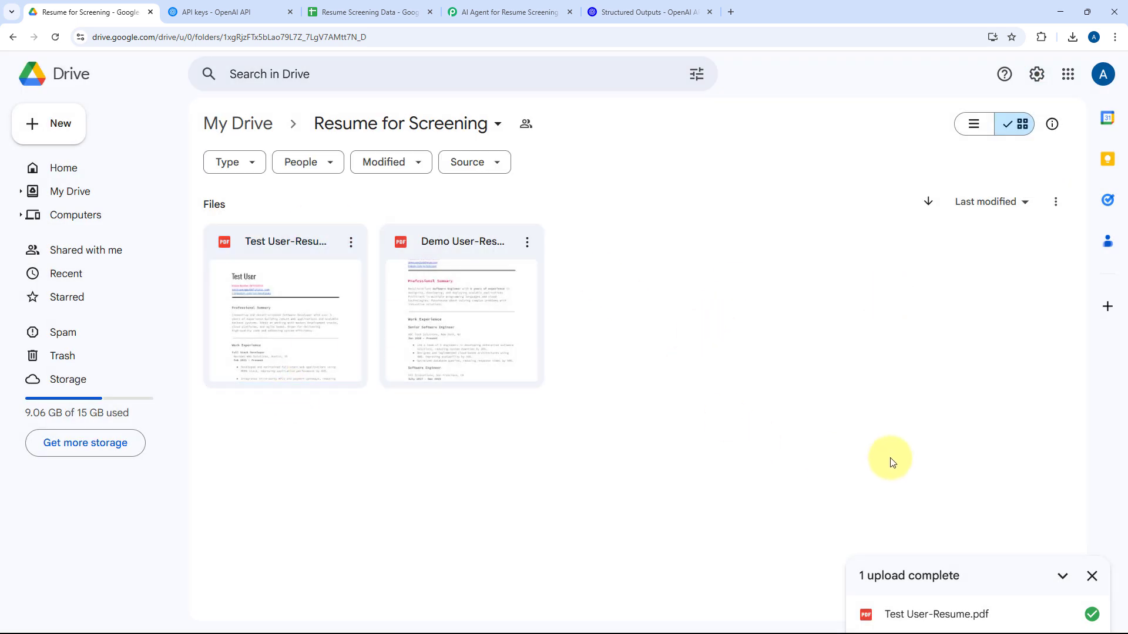
left_click(1094, 575)
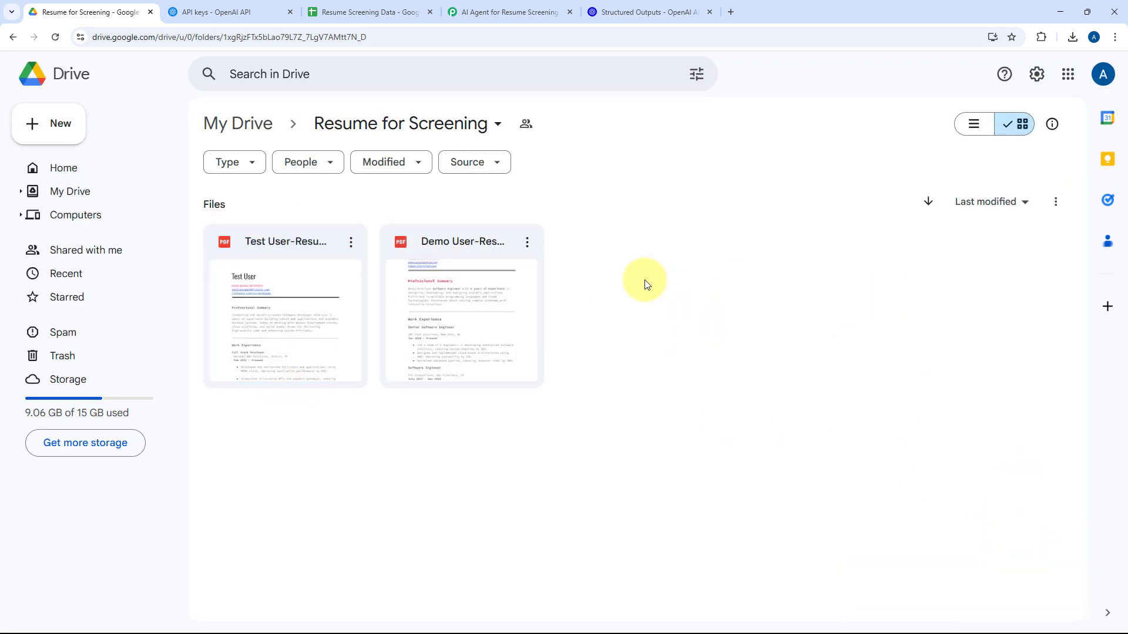
Check the Resume Screening Data spreadsheet for a new row and the Google Drive trigger's checking interval in Pabbly Connect.
left_click(510, 12)
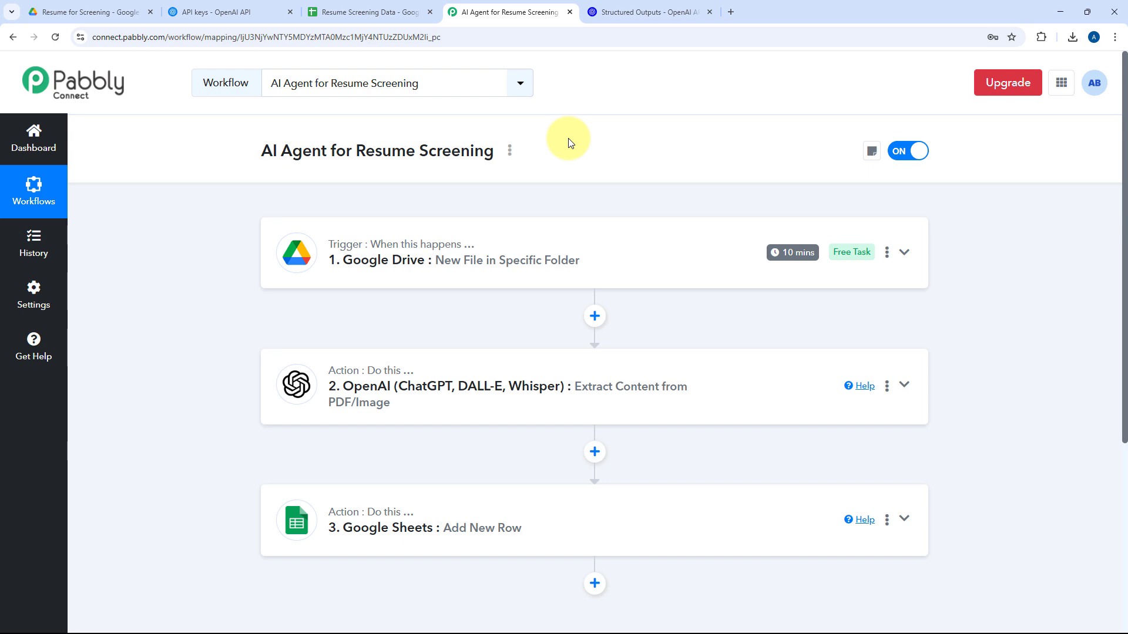
left_click(373, 13)
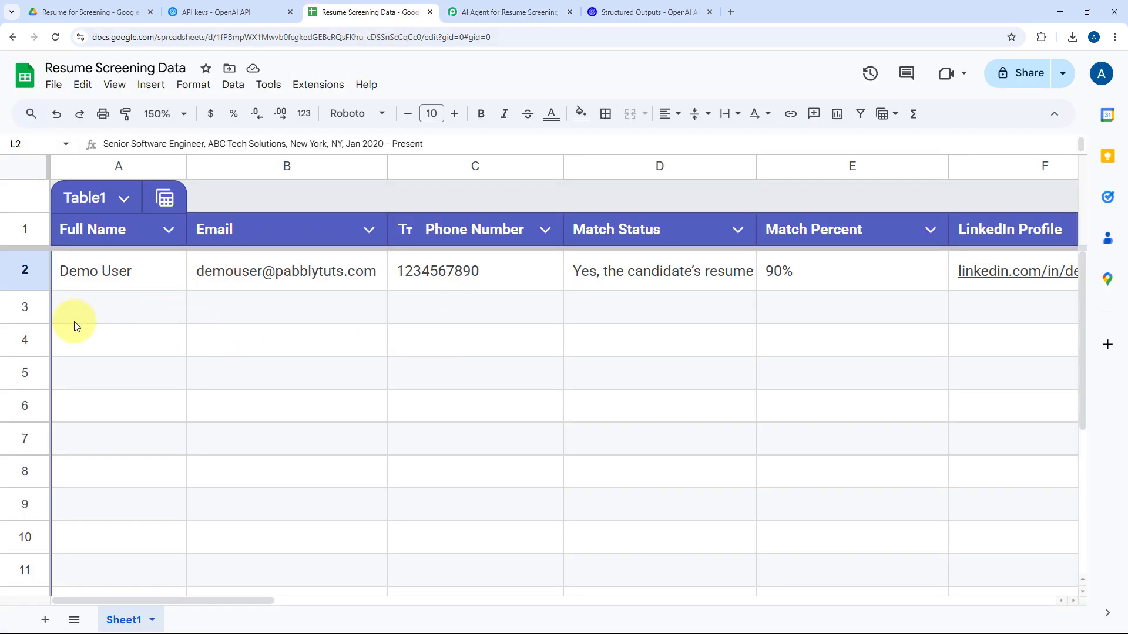
left_click(505, 13)
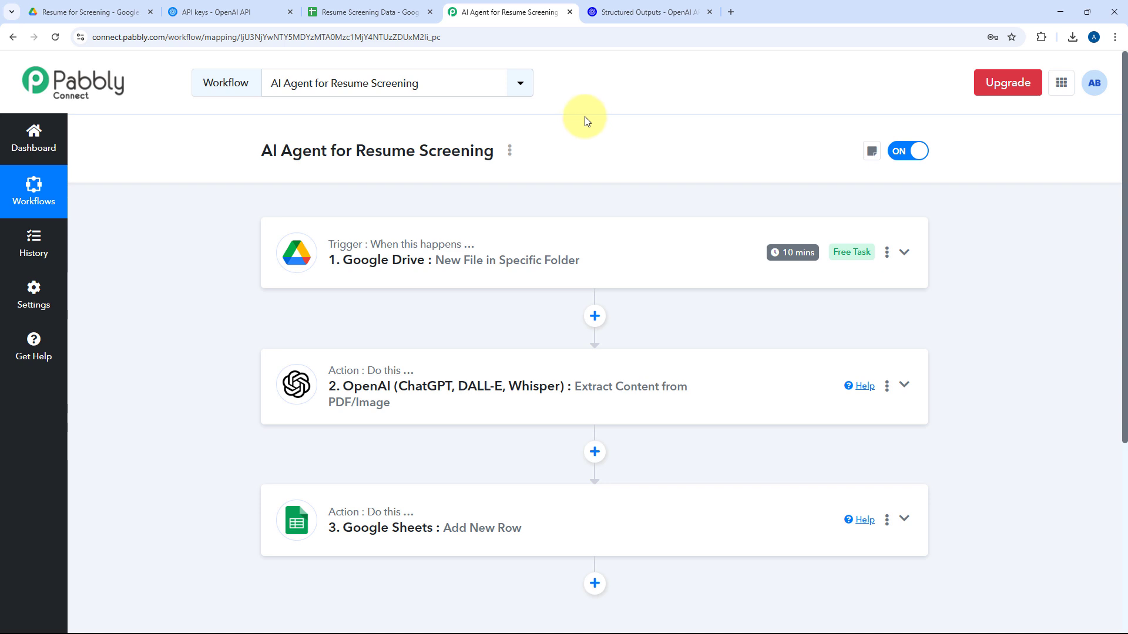
mouse_move(792, 262)
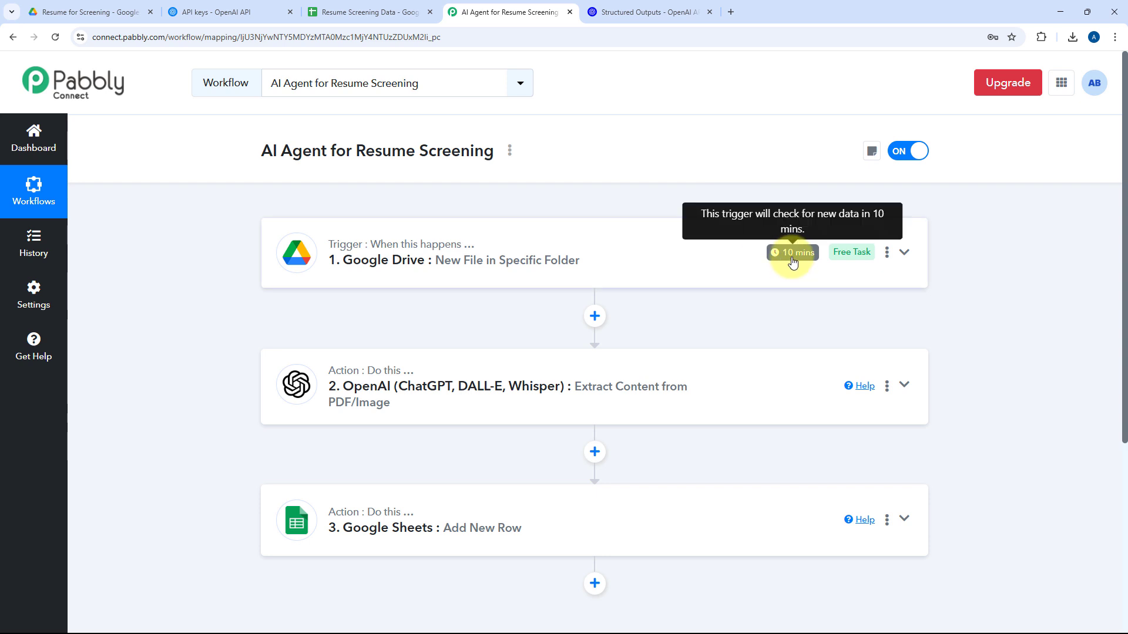
left_click(126, 12)
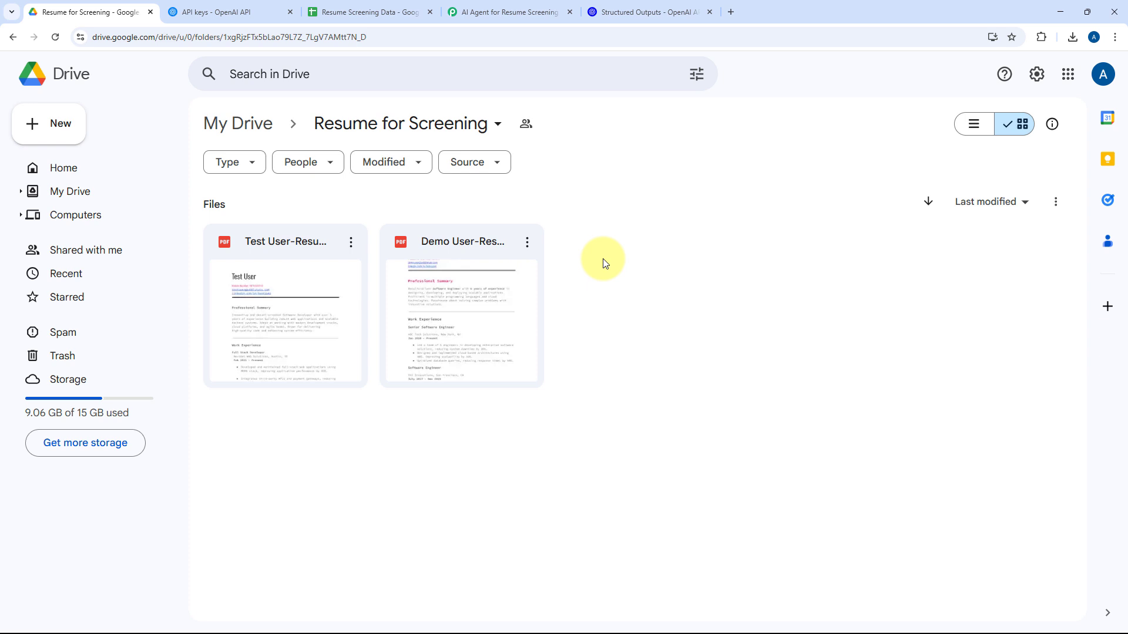
left_click(494, 12)
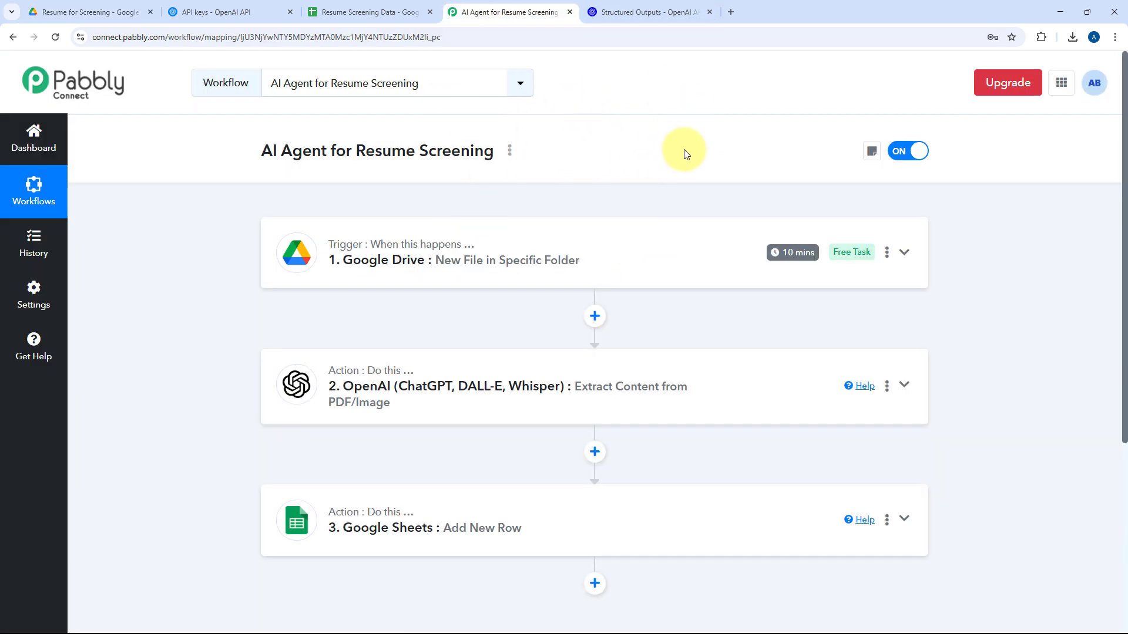
Switch to the Resume Screening Data spreadsheet and compare row 3 with the Test User-Resume PDF in Google Drive.
left_click(380, 12)
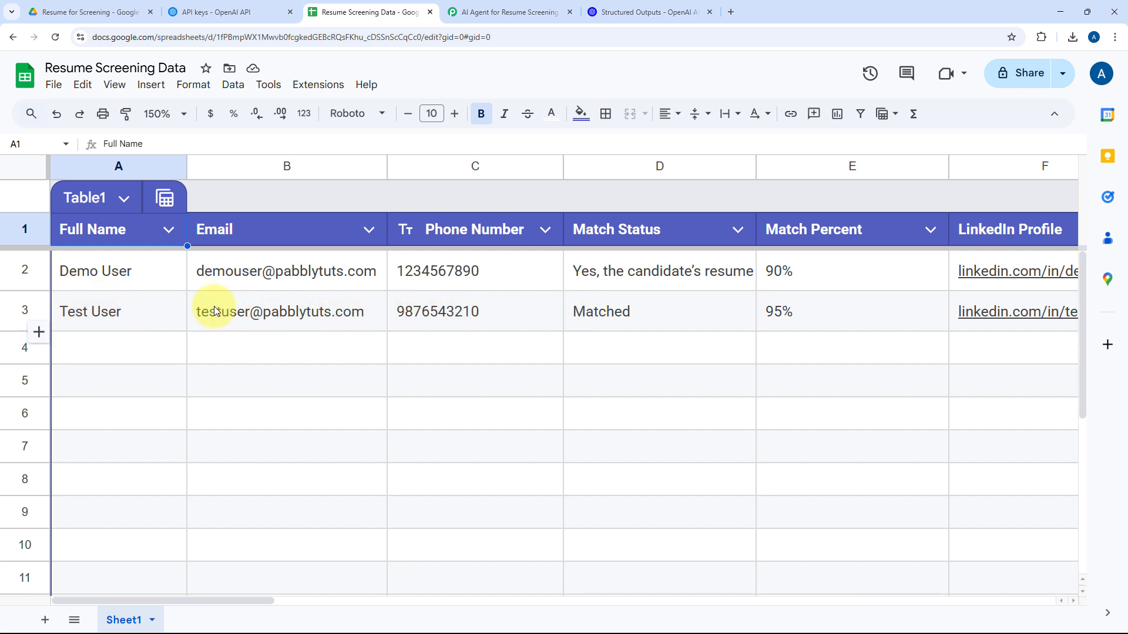
left_click(108, 6)
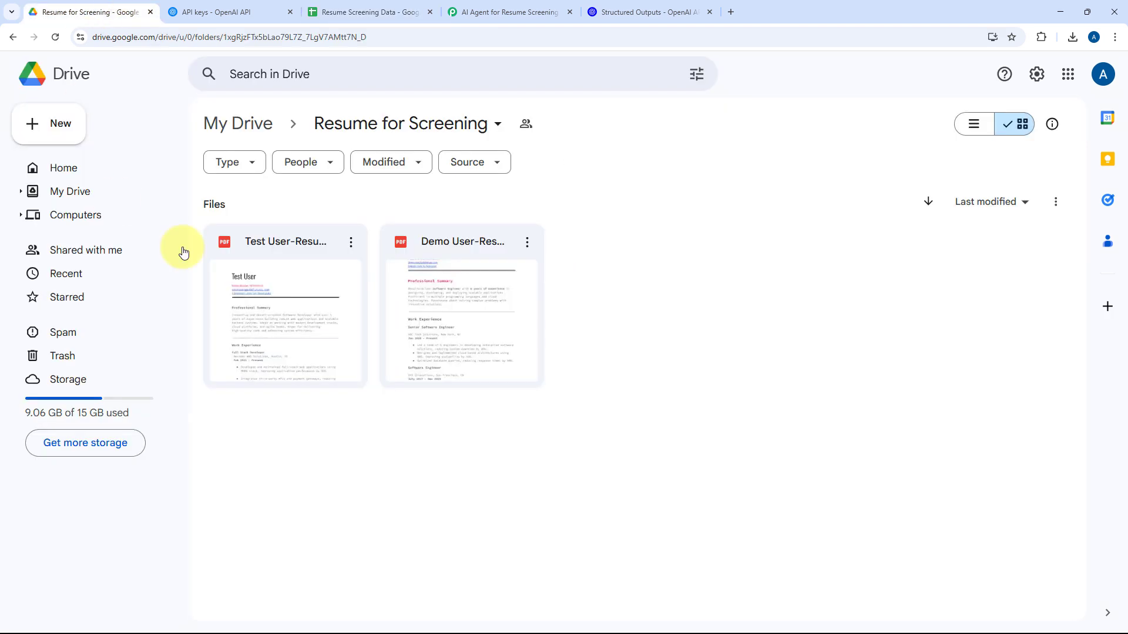
double_click(311, 267)
scroll(415, 272, "down", 6)
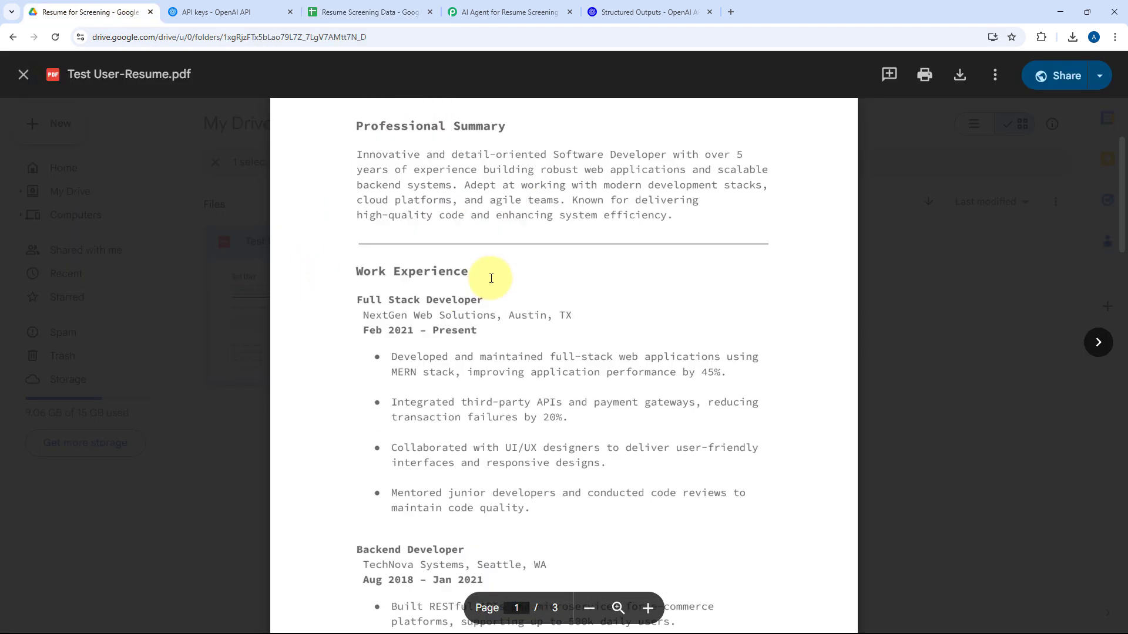
left_click(364, 12)
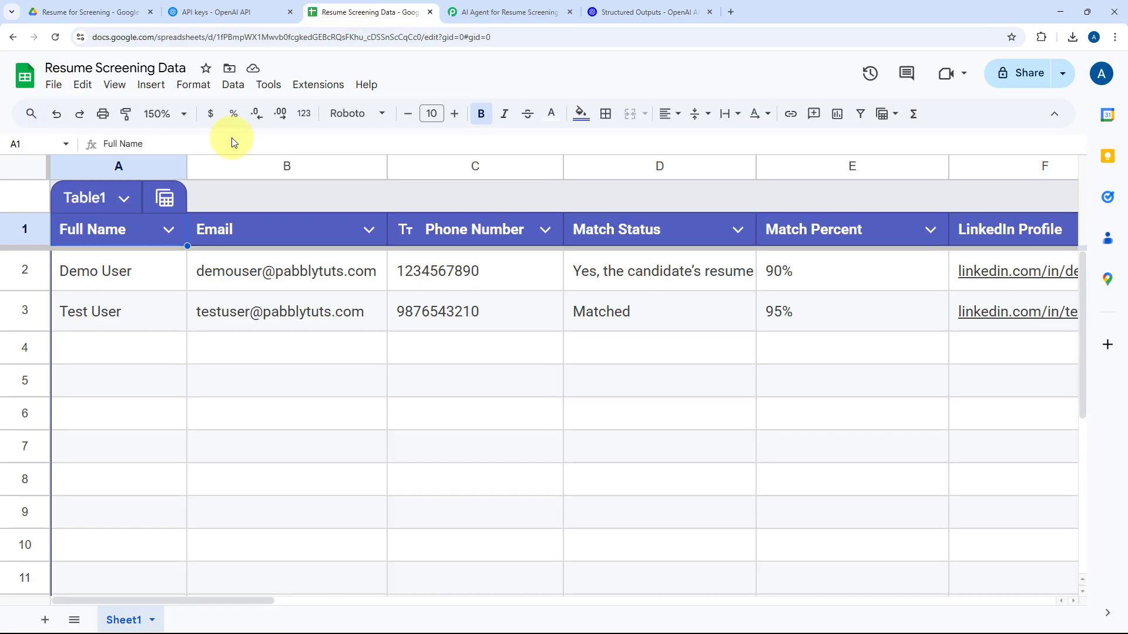
Examine row 3 from Match Status and Match Percent across to Career Consistency, and return to the Pabbly Connect workflow.
left_click(644, 318)
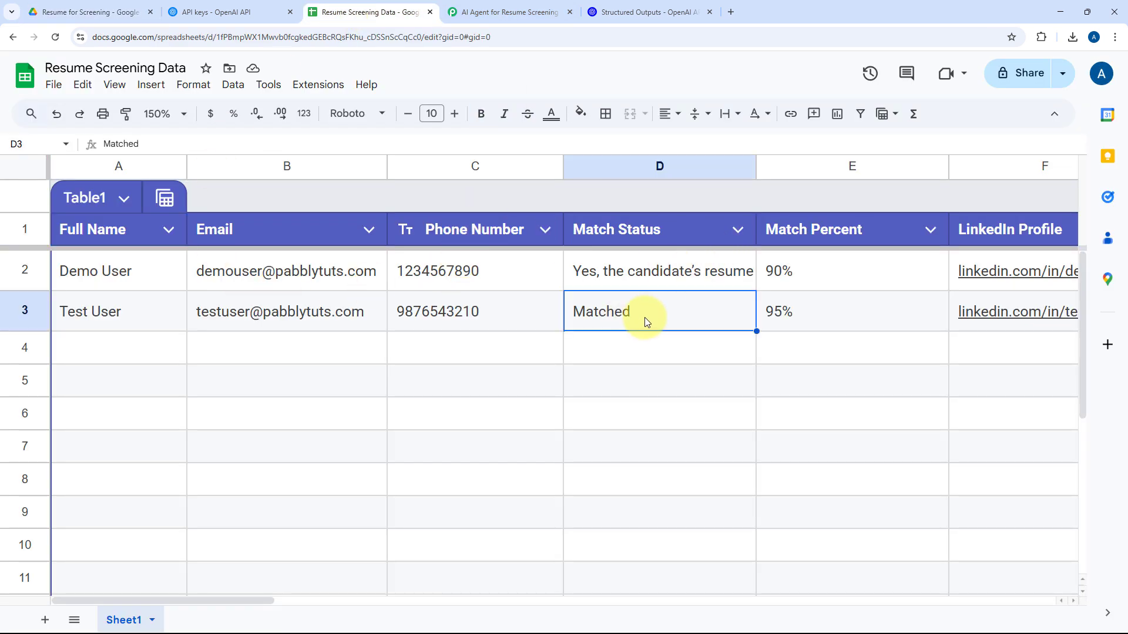
left_click(801, 316)
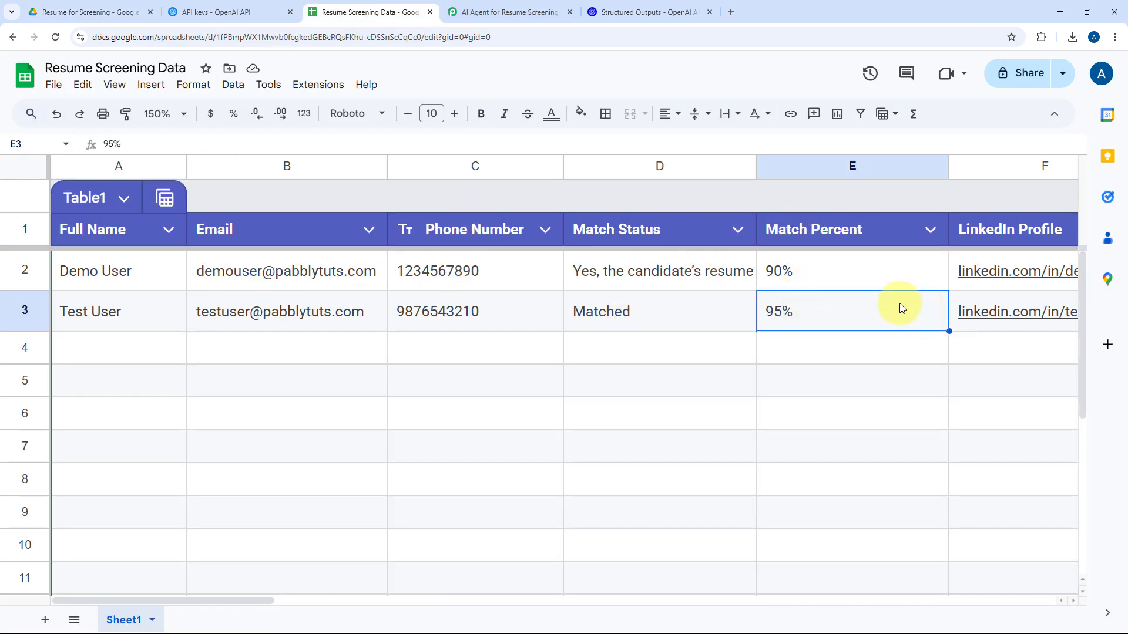
scroll(900, 303, "right", 5)
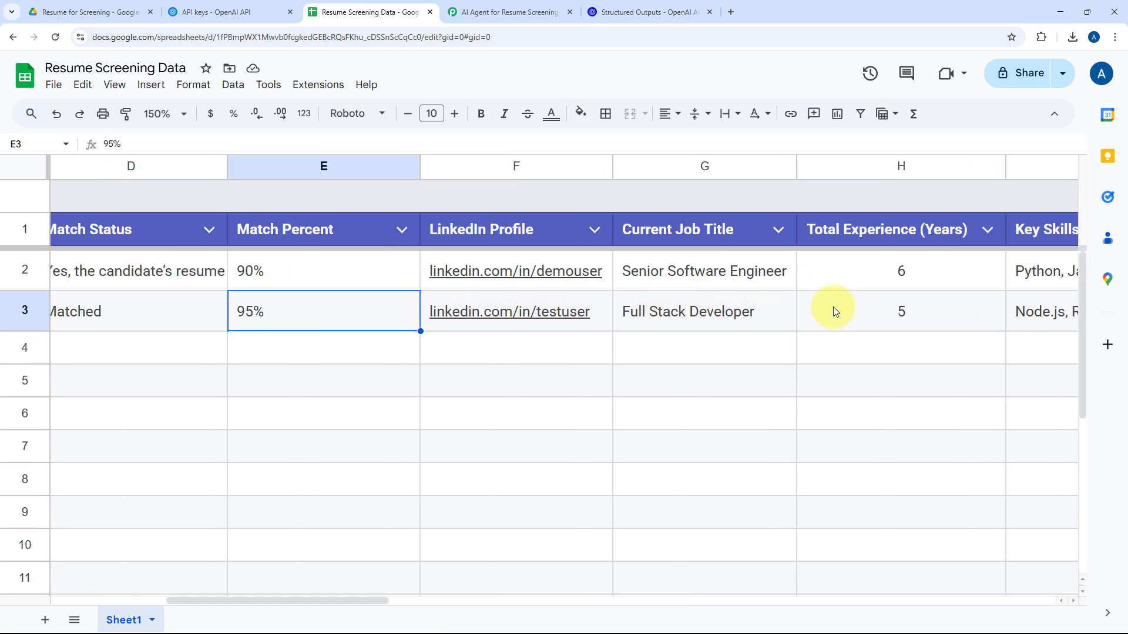
scroll(890, 305, "right", 8)
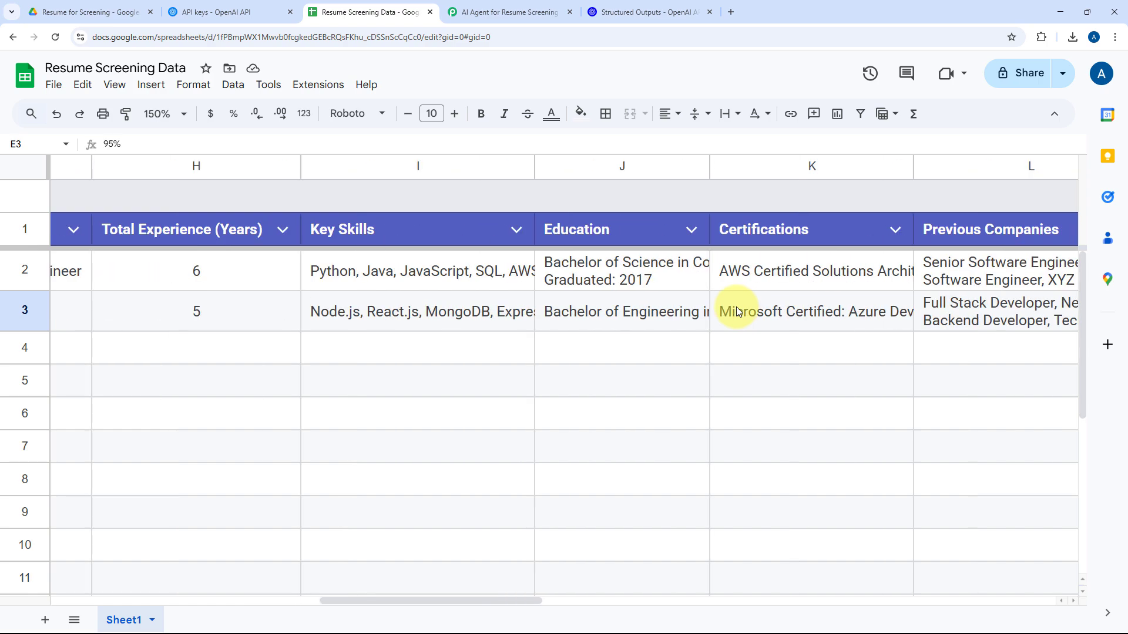
scroll(750, 306, "right", 6)
scroll(527, 319, "left", 4)
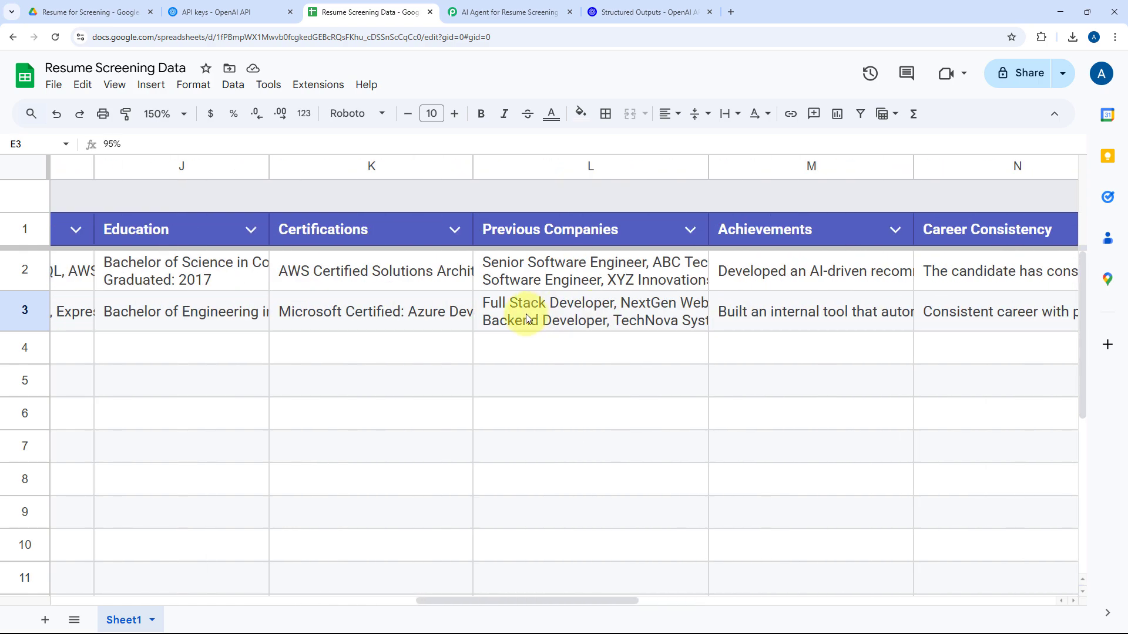
scroll(527, 319, "left", 6)
left_click(503, 12)
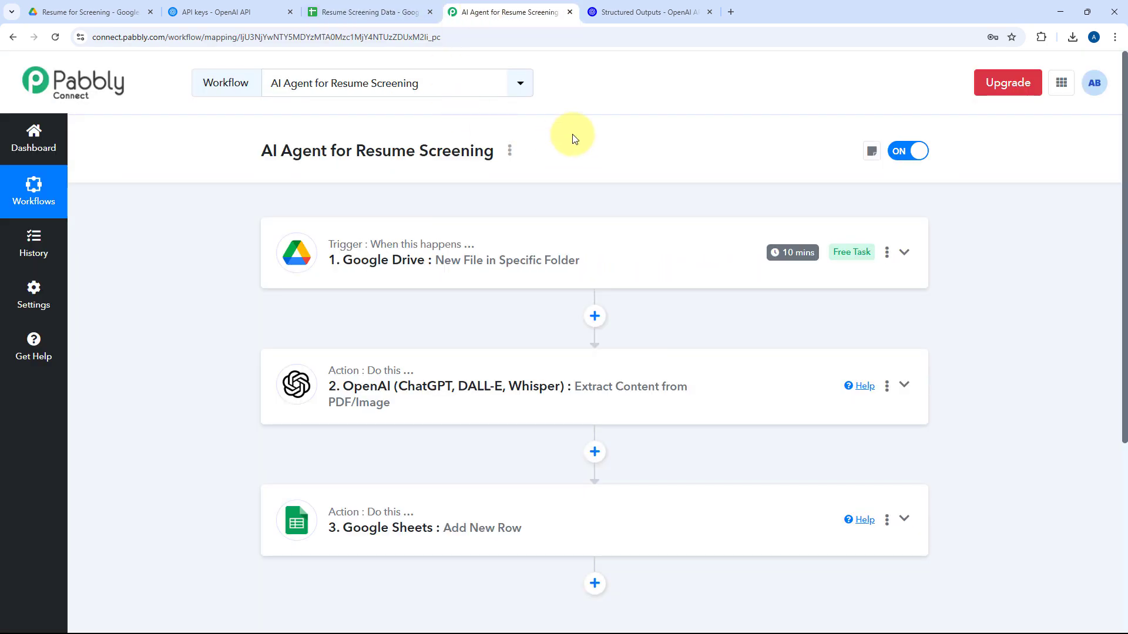